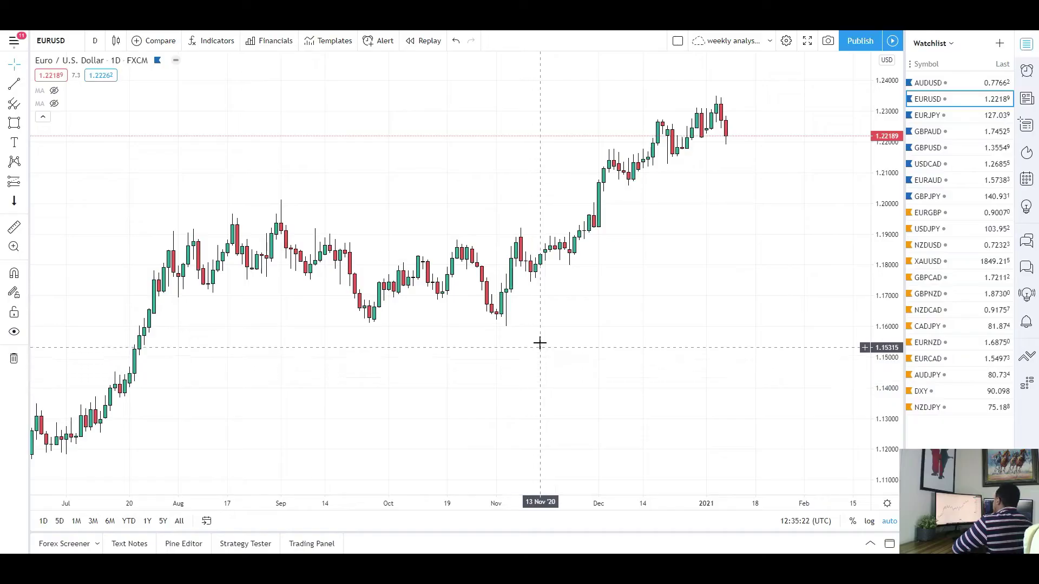
Draw a rising trend line under the EURUSD daily lows from about 1.2057 on 09 Dec '20 to about 1.2336 on 21 Jan '21.
scroll(654, 262, "up", 3)
scroll(587, 248, "up", 2)
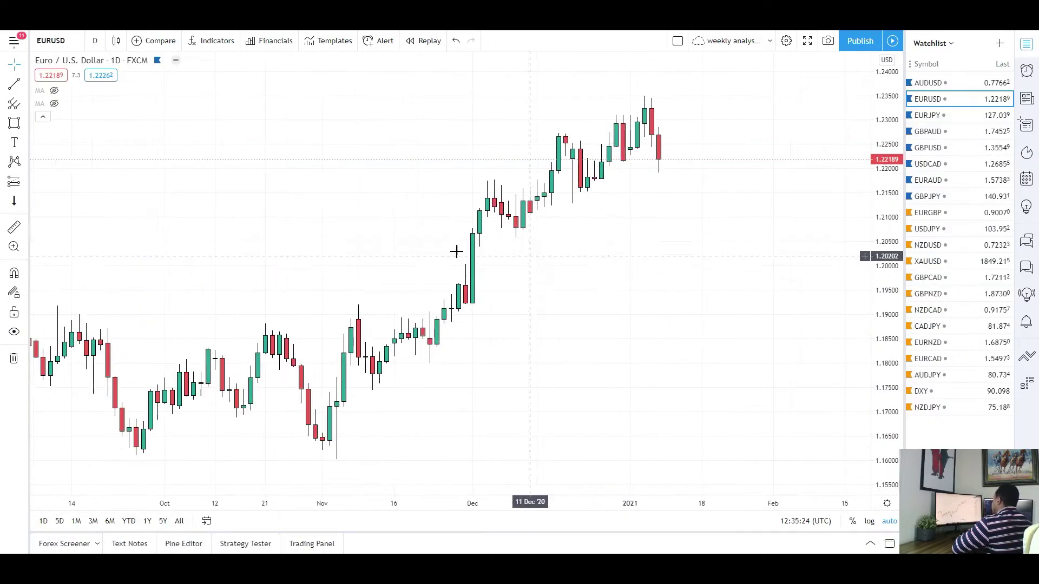
left_click(13, 85)
left_click_drag(515, 238, 723, 102)
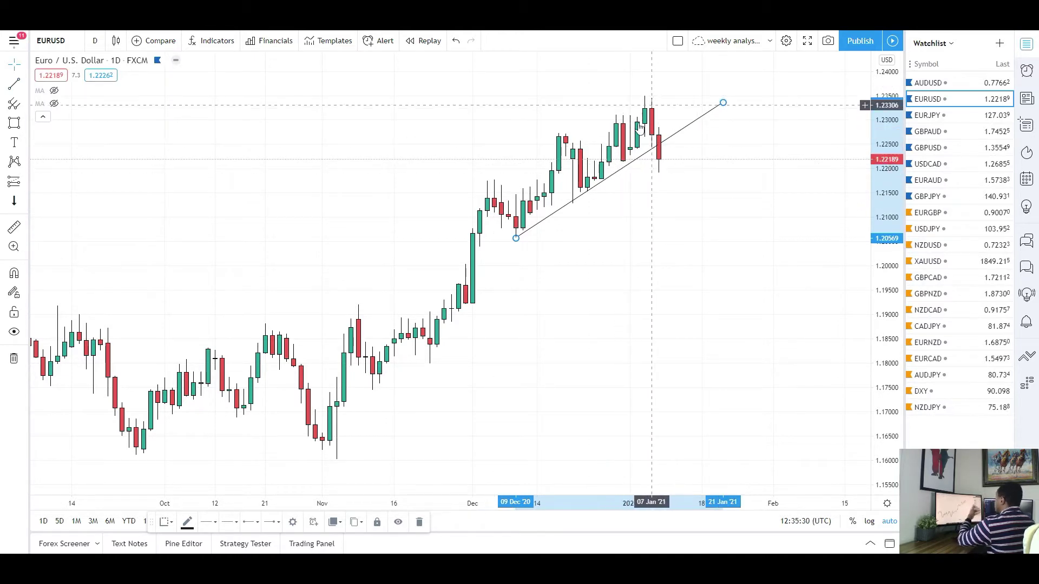
scroll(643, 287, "up", 1)
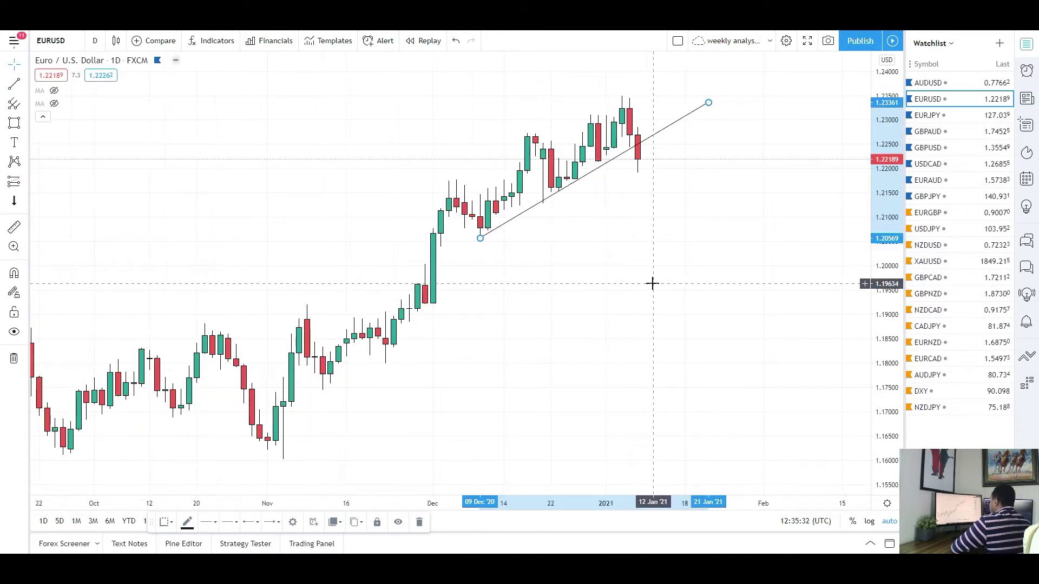
scroll(680, 255, "down", 1)
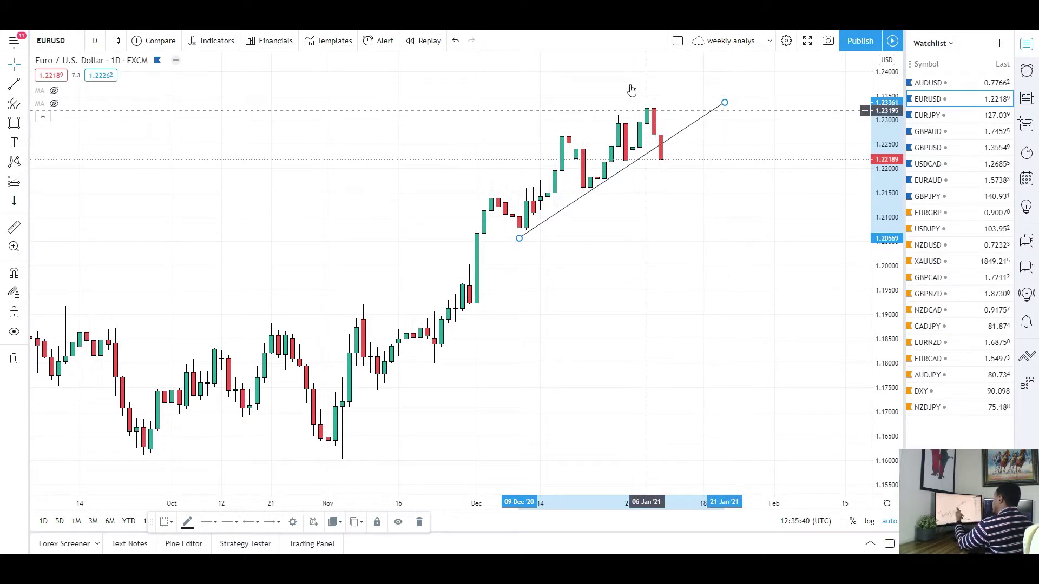
Examine the rising trend line on the 4-hour chart and return to the 1-day interval.
left_click(97, 39)
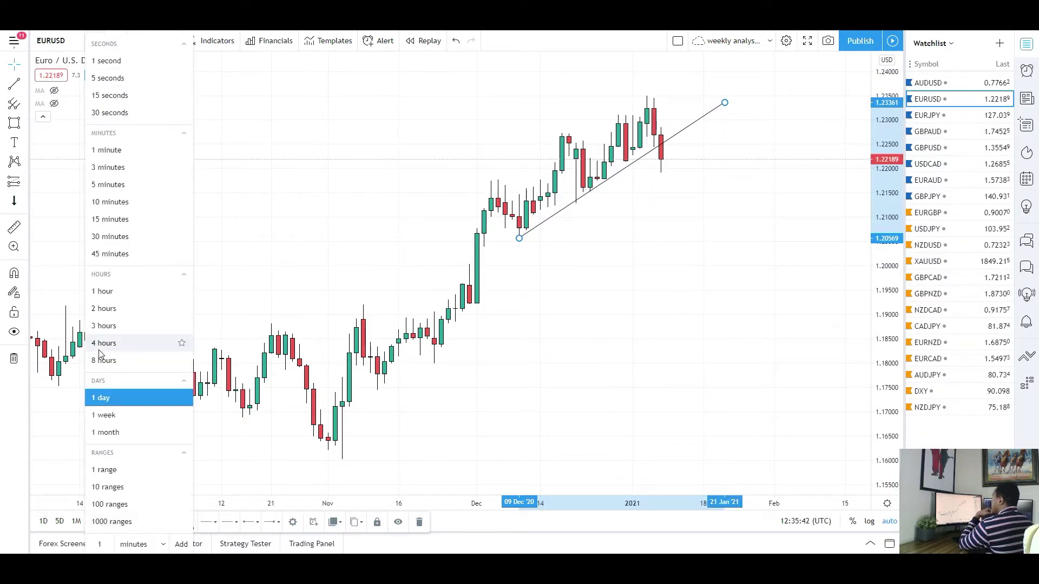
left_click(116, 342)
scroll(667, 334, "down", 5)
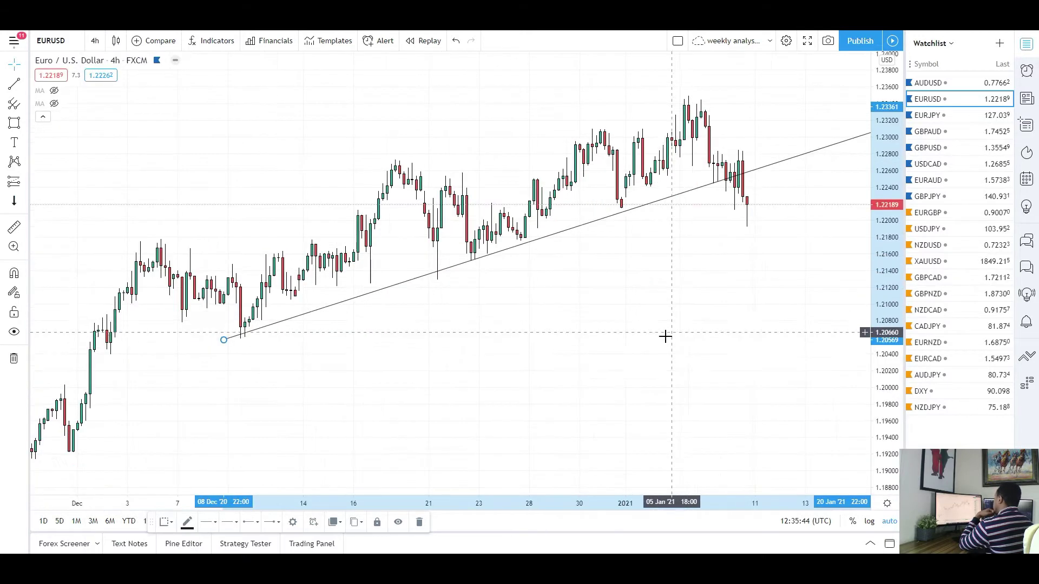
scroll(682, 325, "up", 3)
left_click_drag(682, 324, 649, 326)
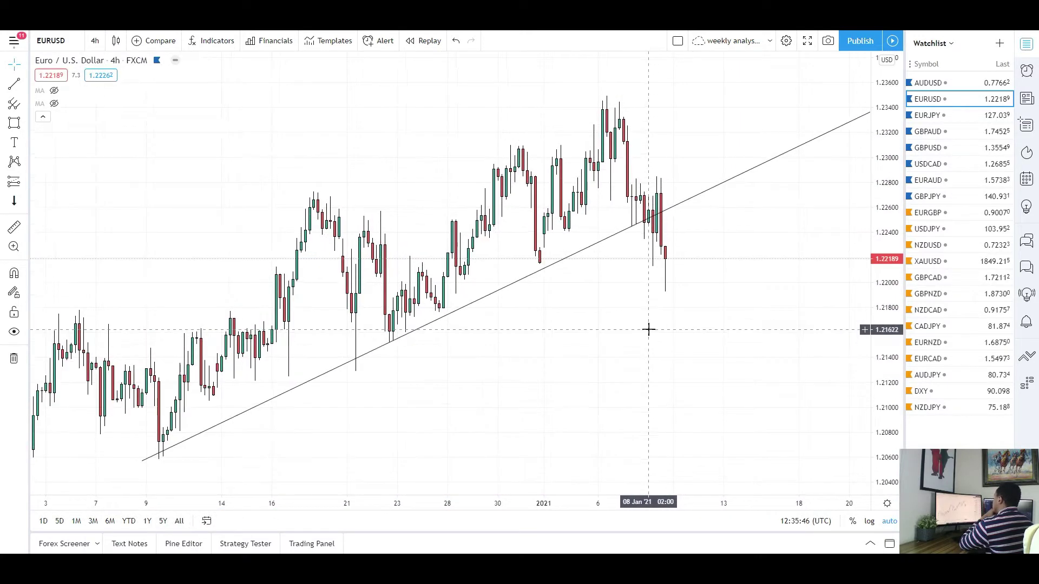
left_click(99, 41)
left_click(130, 400)
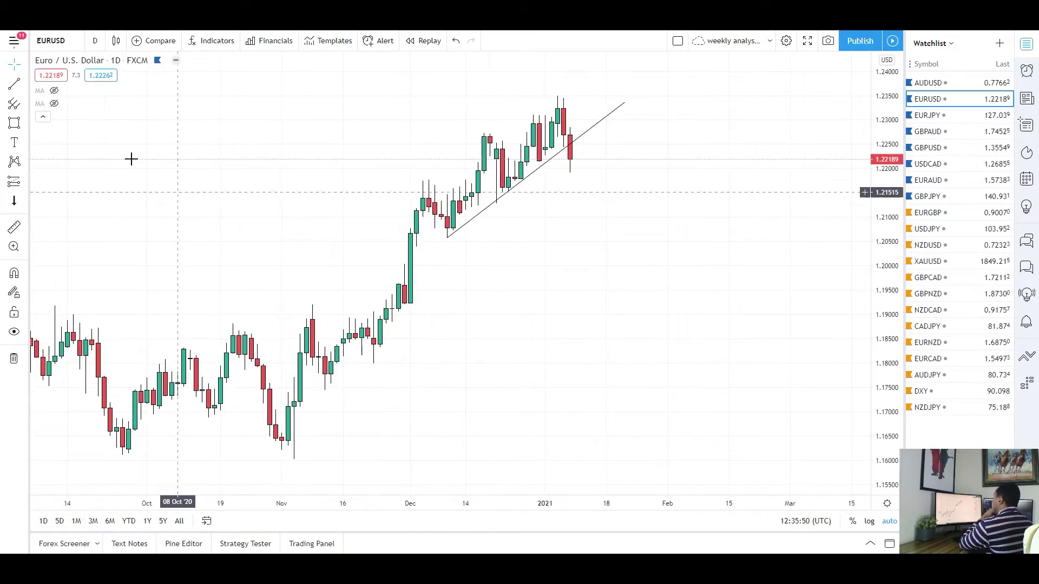
Draw a rectangle marking the nearest support zone from about 1.2145 to 1.2165, running from early December past the latest candles.
key("alt+shift+r")
left_click_drag(391, 186, 723, 194)
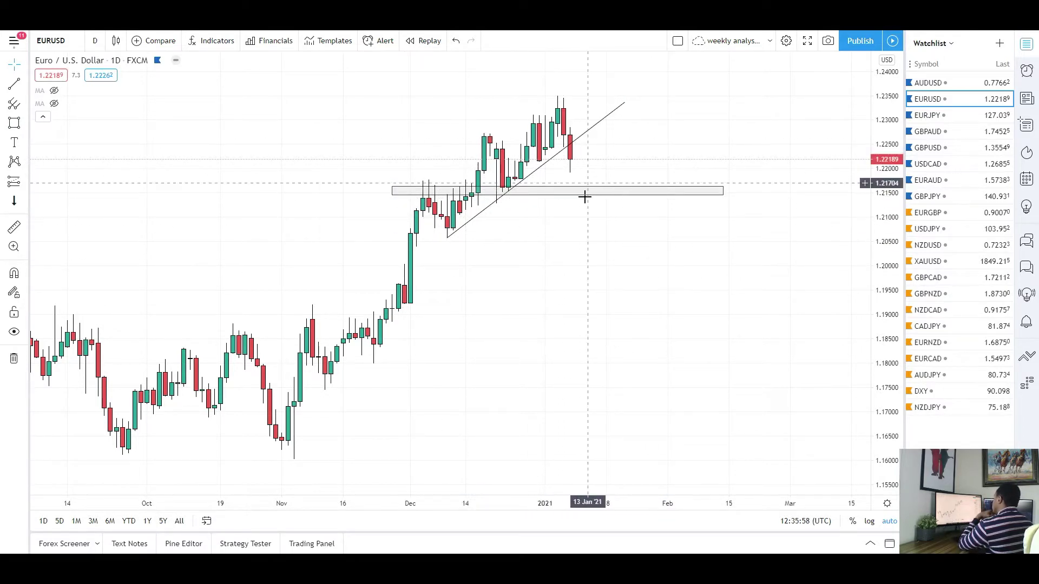
scroll(554, 226, "up", 1)
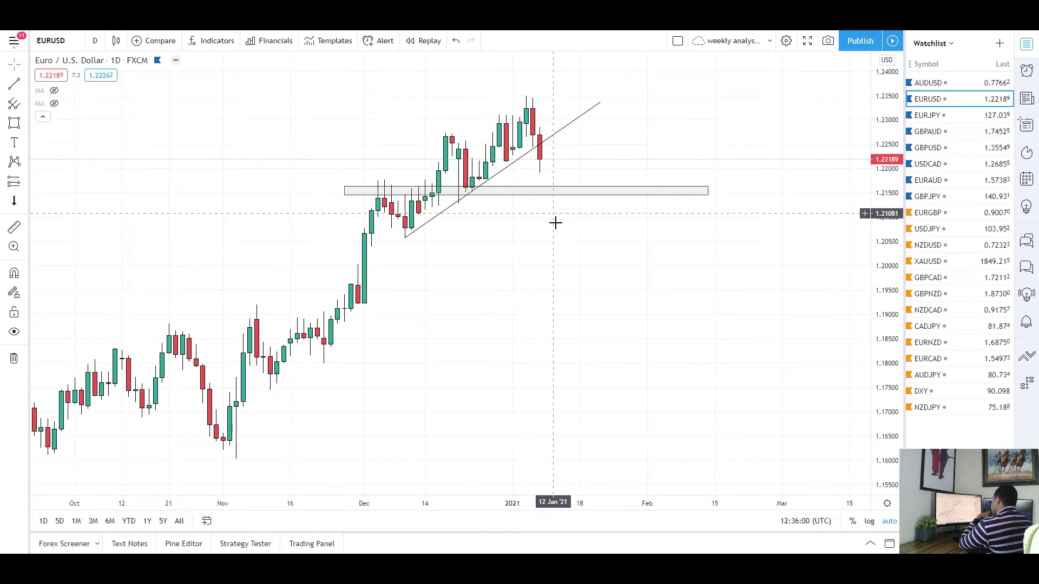
Draw a lower support rectangle from about 1.1960 to 1.2003 starting 12 Aug '20, and extend its end to 12 Feb '21.
scroll(503, 222, "down", 2)
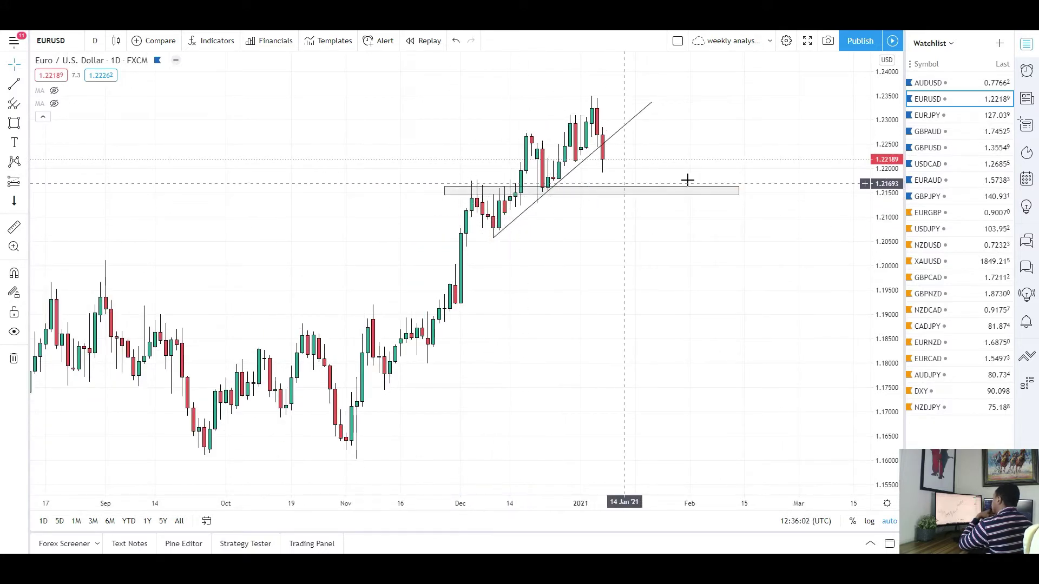
scroll(465, 290, "down", 1)
left_click(14, 122)
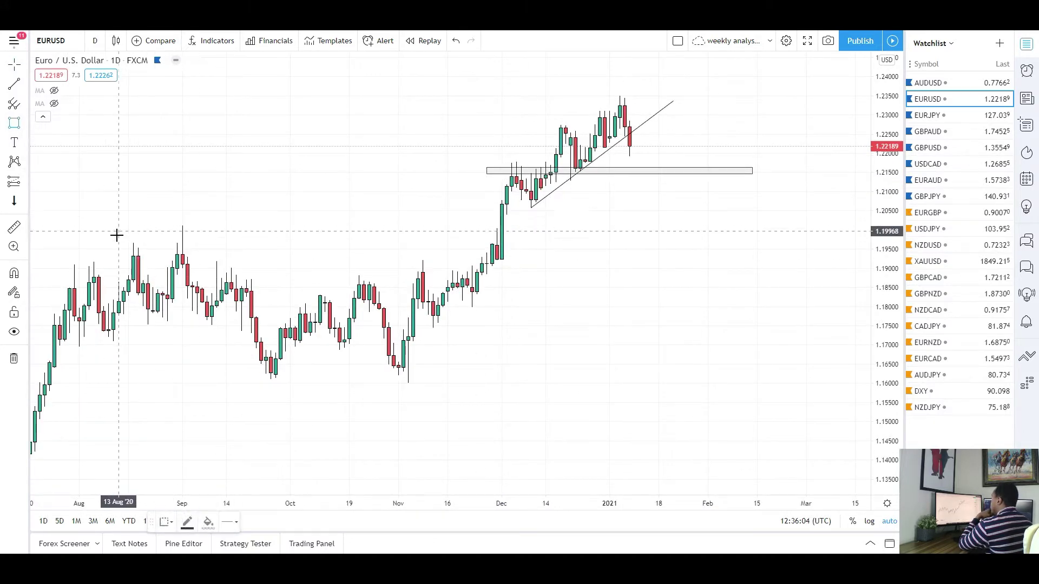
left_click_drag(113, 230, 732, 244)
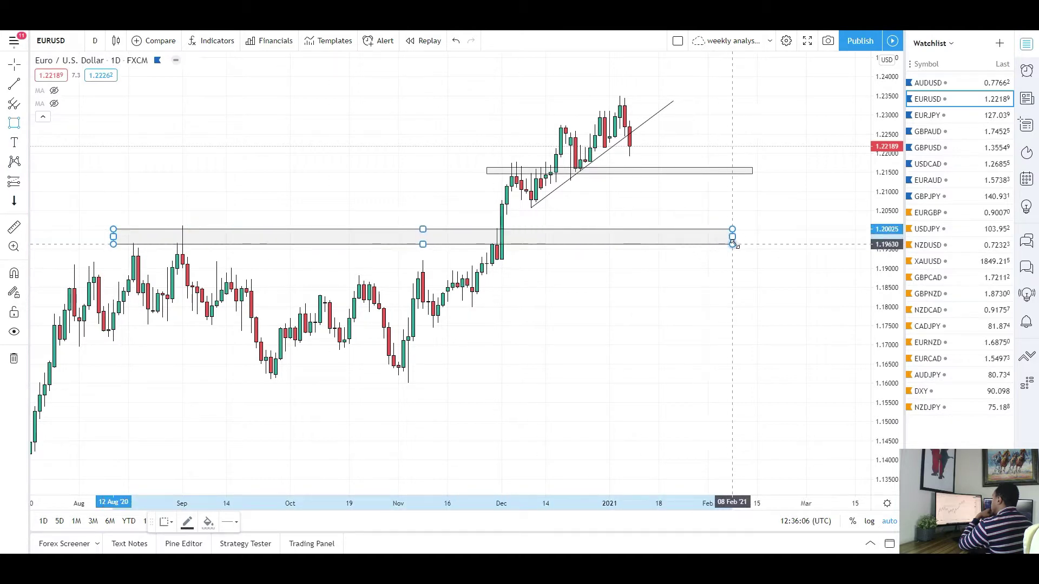
left_click(655, 292)
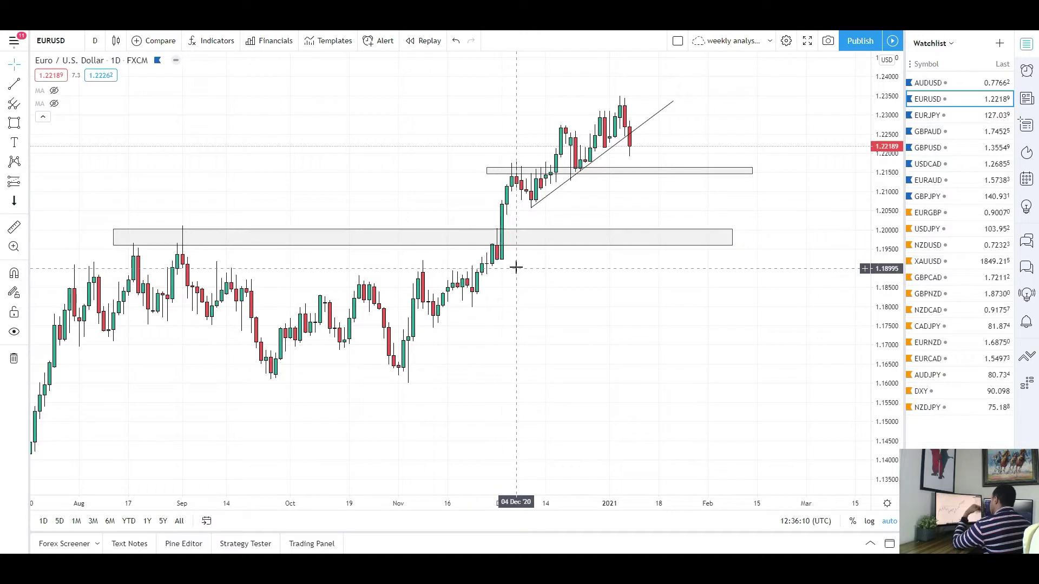
left_click_drag(733, 237, 749, 236)
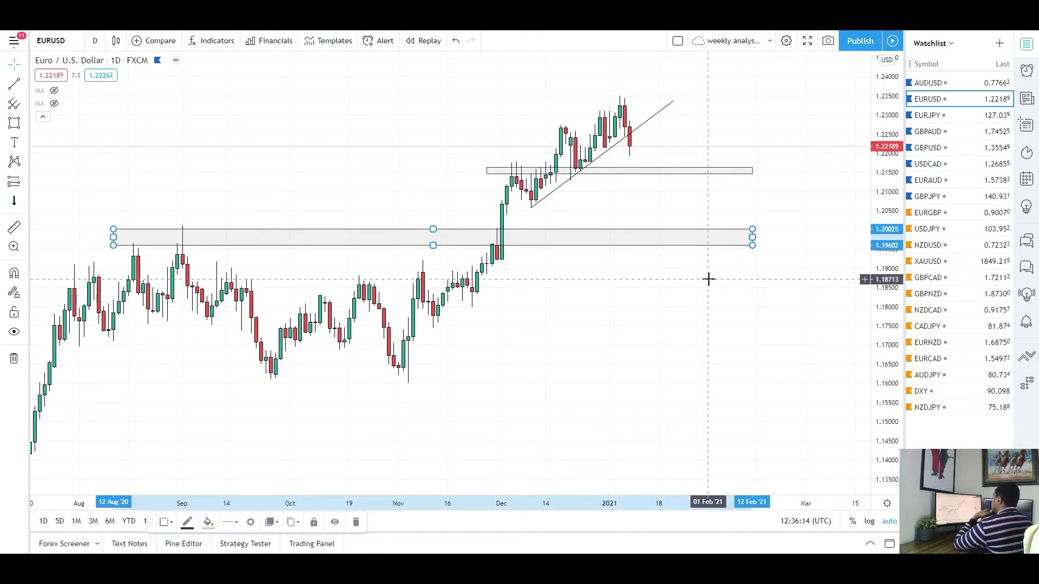
left_click(624, 266)
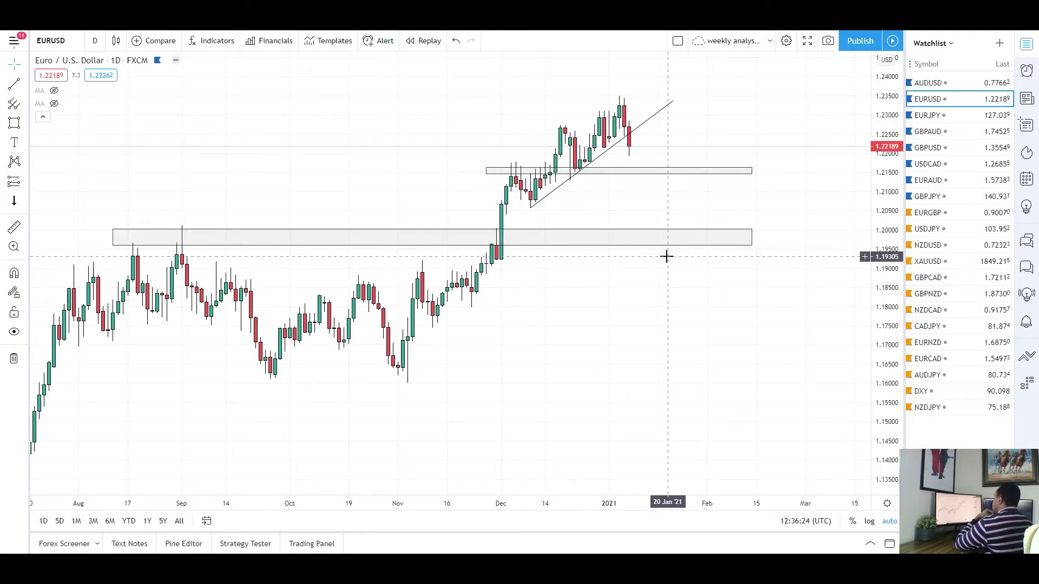
Measure the rally from the early November low up to the January high, and clear the measurement.
left_click_drag(518, 283, 502, 282)
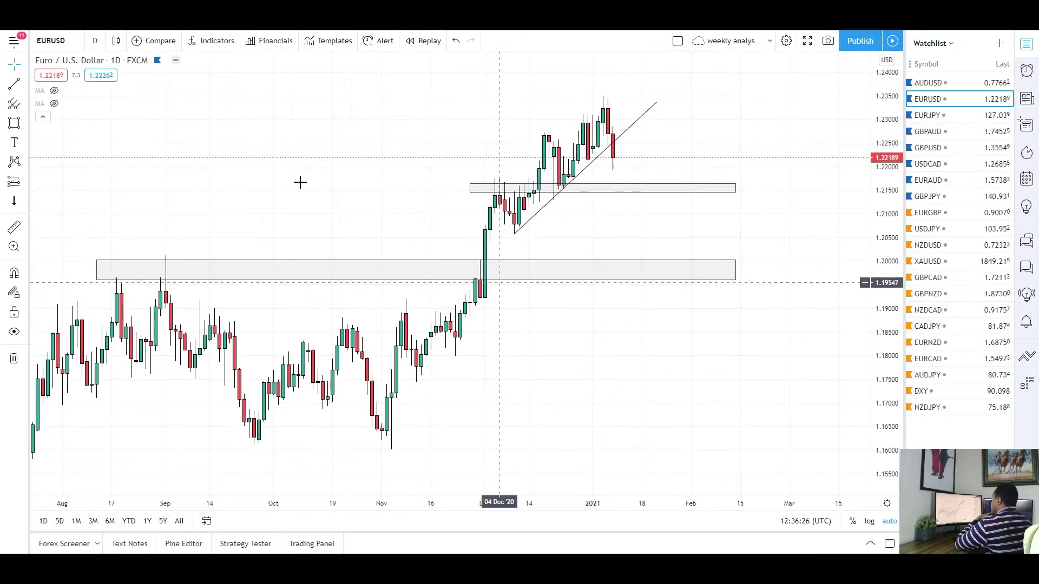
left_click(390, 421, "shift")
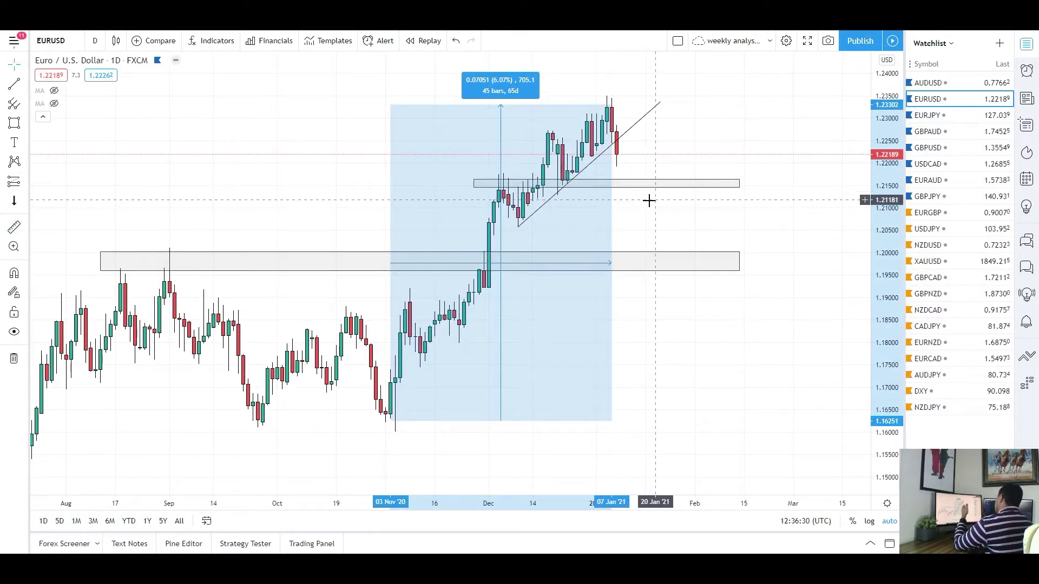
left_click(643, 321)
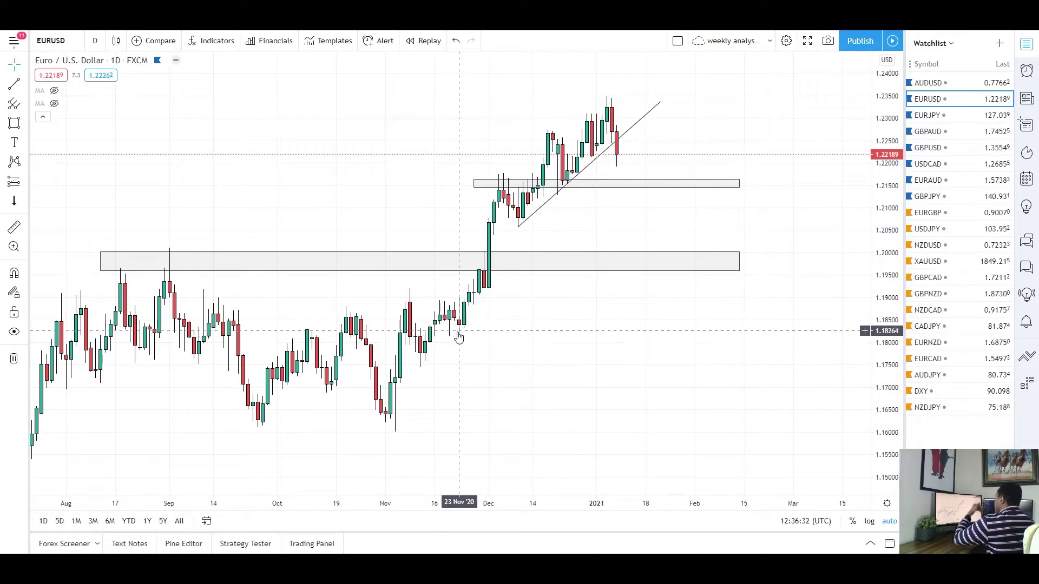
Switch the chart to the 4-hour interval and examine the candles around the trend line break.
left_click(93, 43)
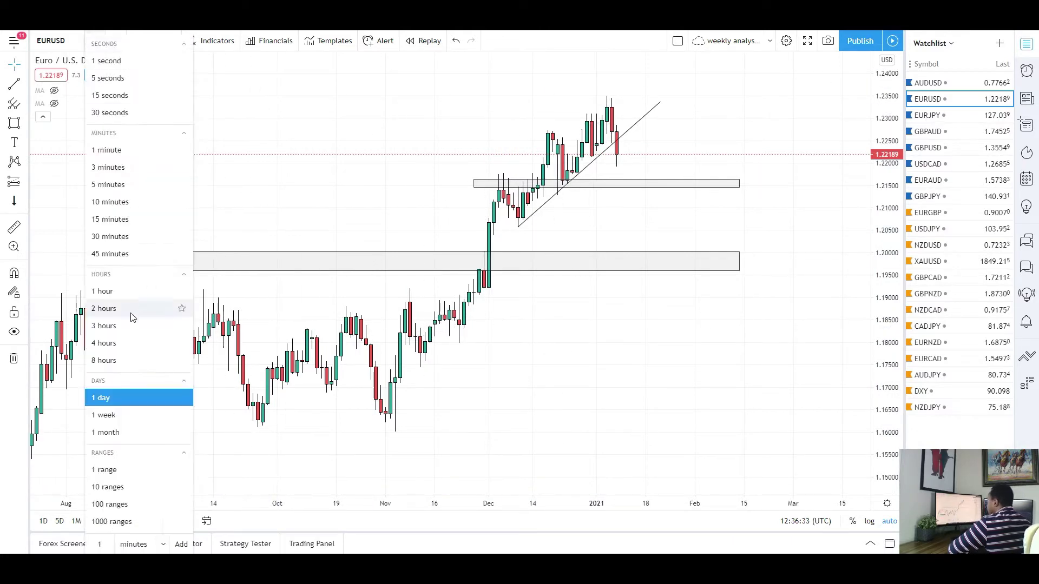
left_click(115, 344)
left_click_drag(587, 277, 438, 327)
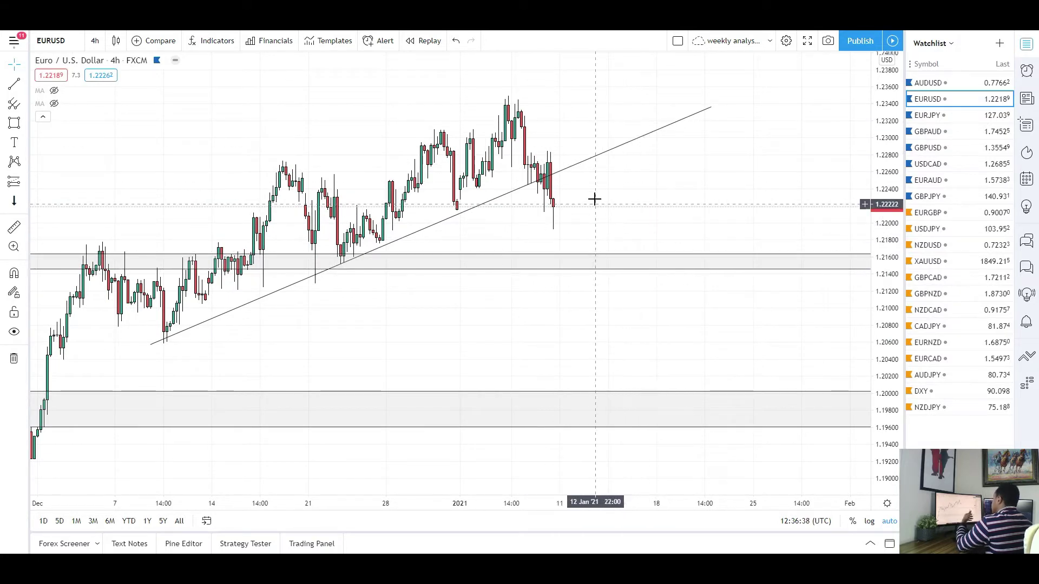
scroll(594, 200, "up", 3)
left_click_drag(433, 181, 740, 279)
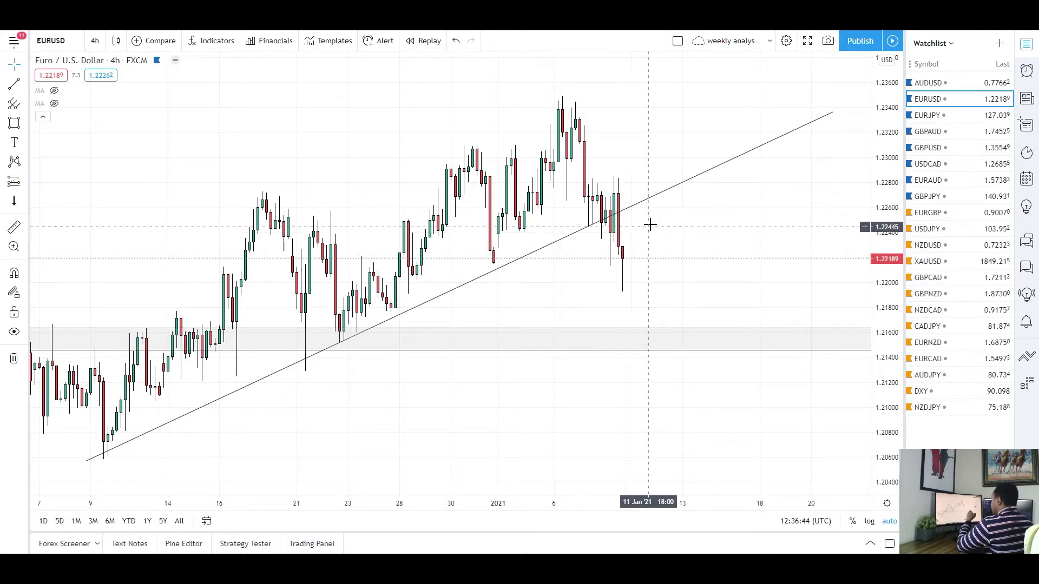
scroll(652, 225, "down", 2)
left_click_drag(671, 221, 623, 258)
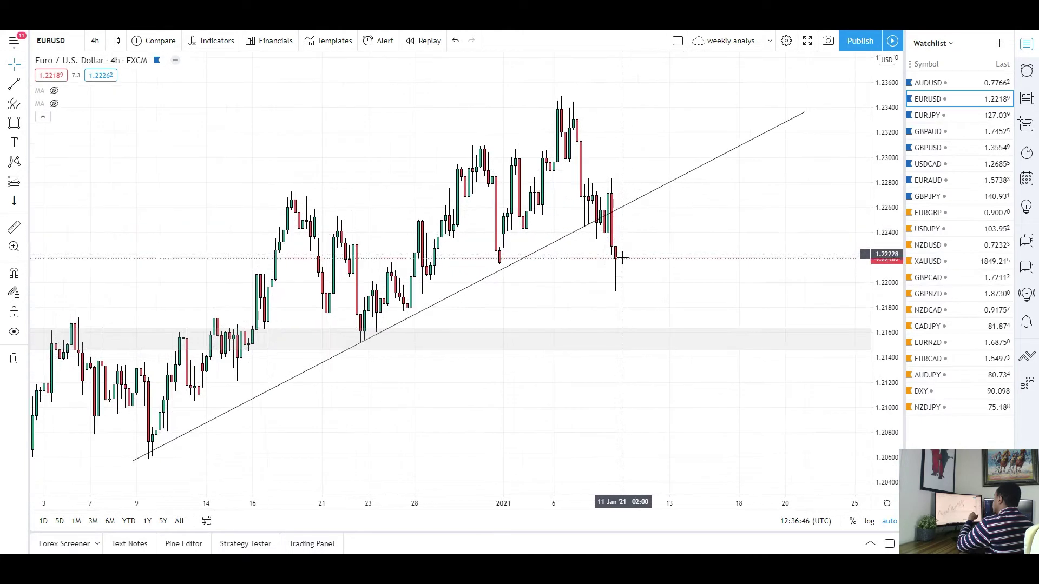
Draw a projection path from about 1.2208 beside the last candle up to about 1.2305 and down into the upper support zone.
left_click(25, 124)
left_click(57, 168)
left_click(627, 273)
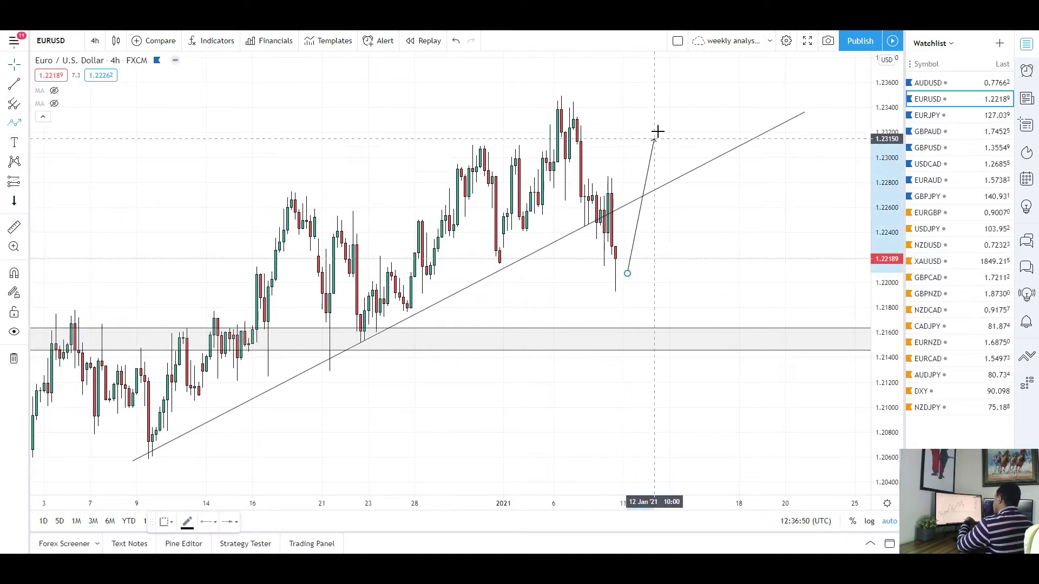
left_click(650, 151)
double_click(704, 349)
scroll(660, 248, "down", 3)
scroll(676, 230, "up", 3)
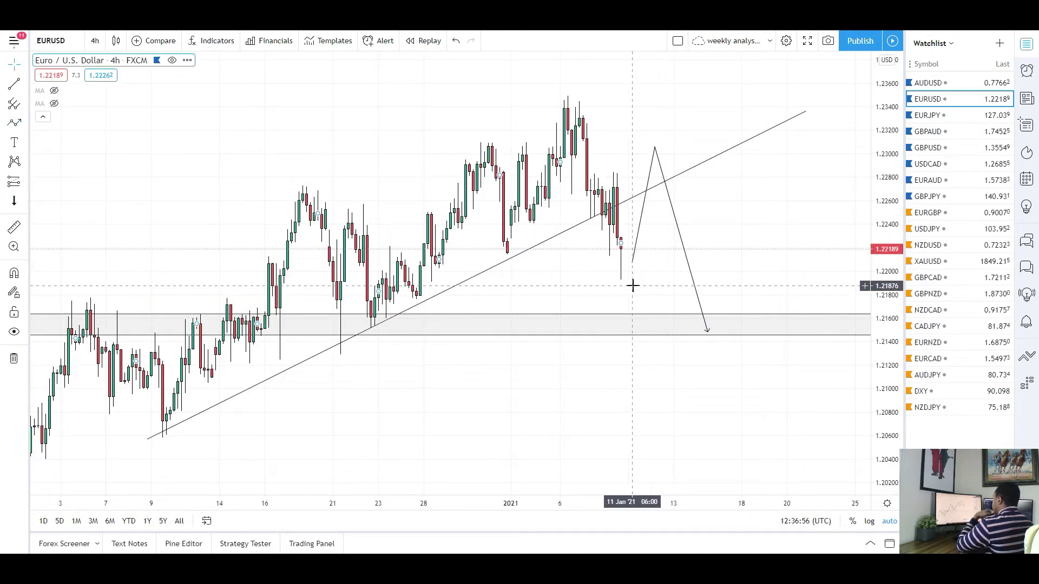
Draw a small rectangle at the late-December low from about 1.2215 to 1.2226, spanning 30 Dec '20 to 14 Jan '21.
left_click(26, 122)
left_click(85, 187)
scroll(520, 216, "up", 2)
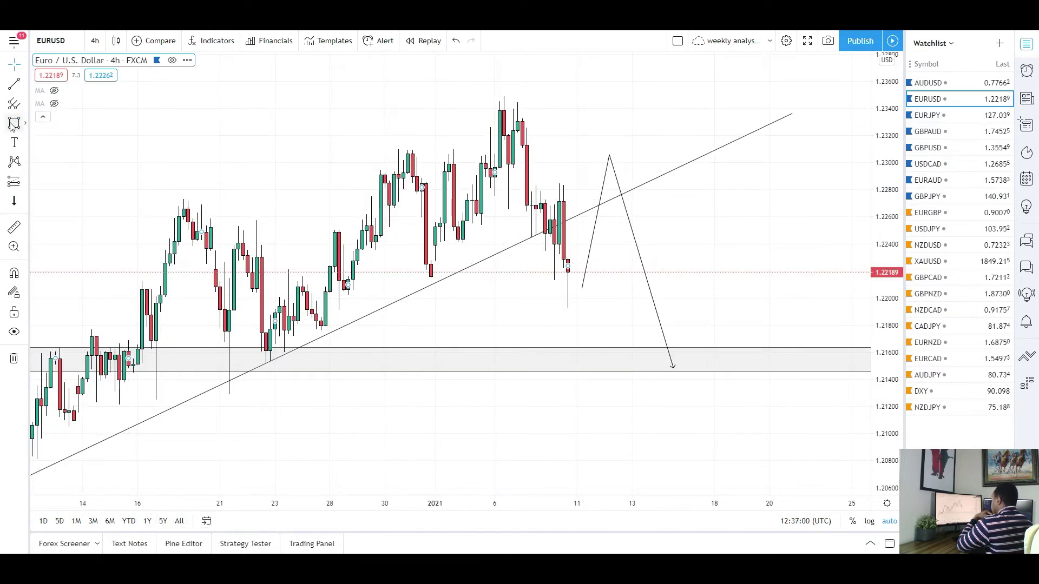
mouse_move(407, 263)
left_mouse_down()
mouse_move(511, 281)
mouse_move(673, 278)
left_mouse_up()
left_click(742, 280)
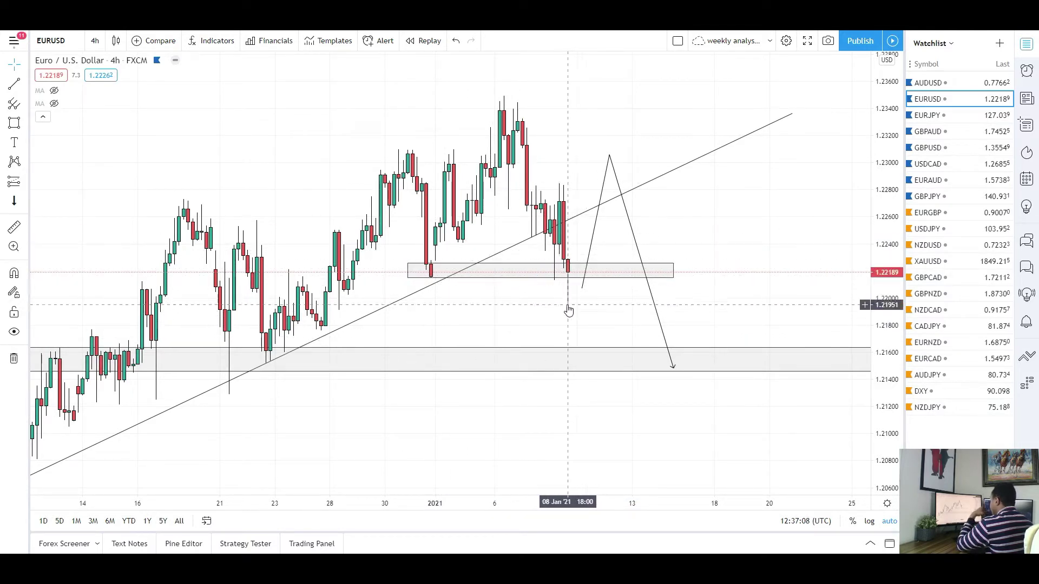
Remove the small rectangle at the late-December low.
left_click(610, 279)
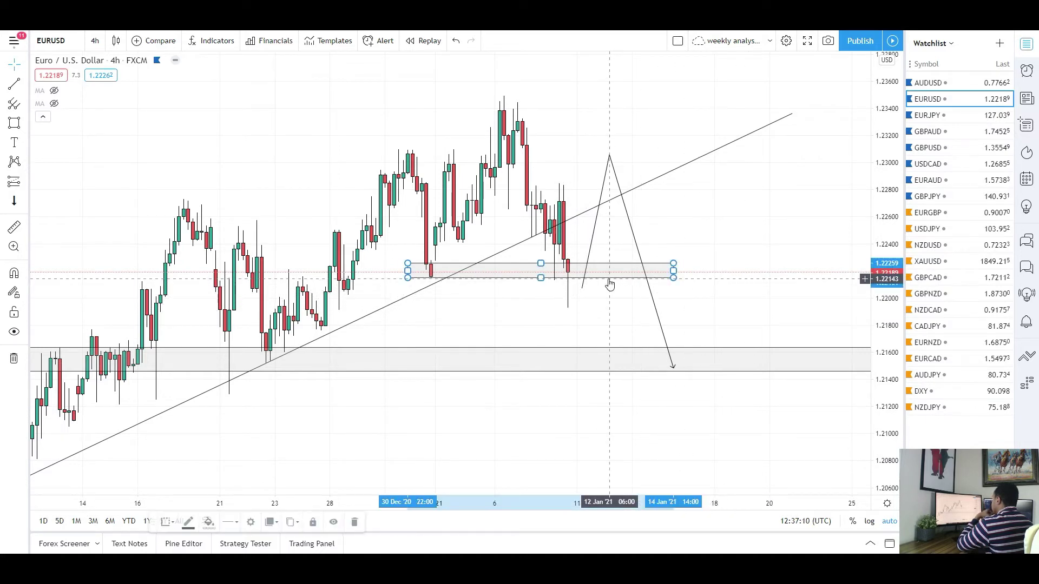
right_click(609, 281)
left_click(650, 426)
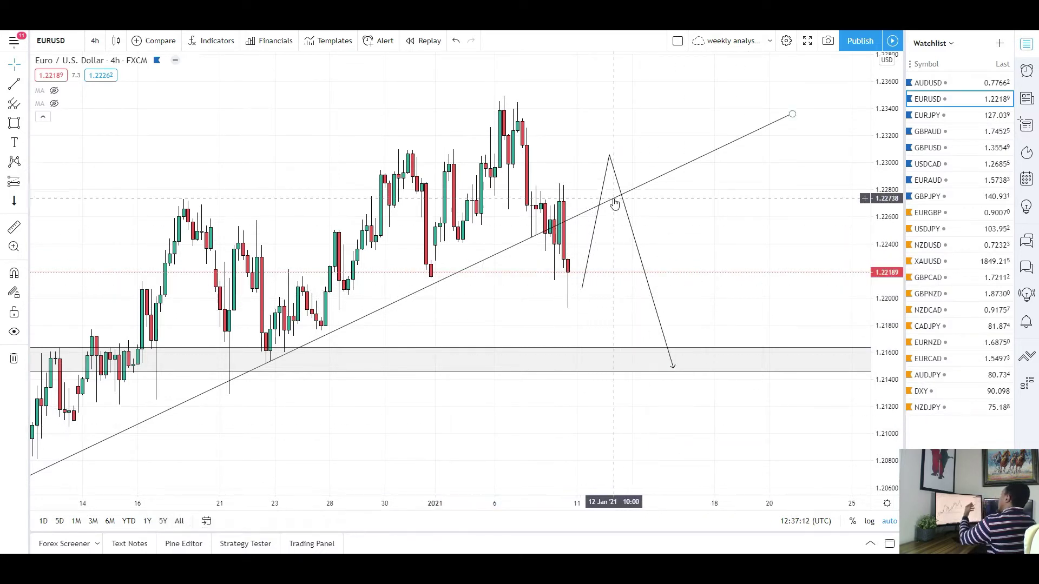
scroll(645, 200, "down", 2)
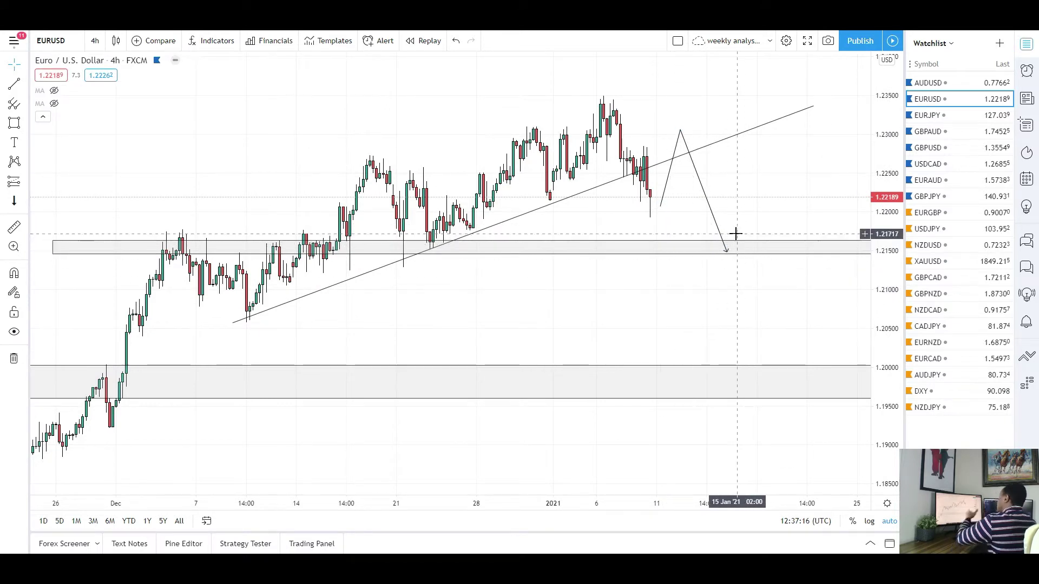
scroll(681, 294, "up", 1)
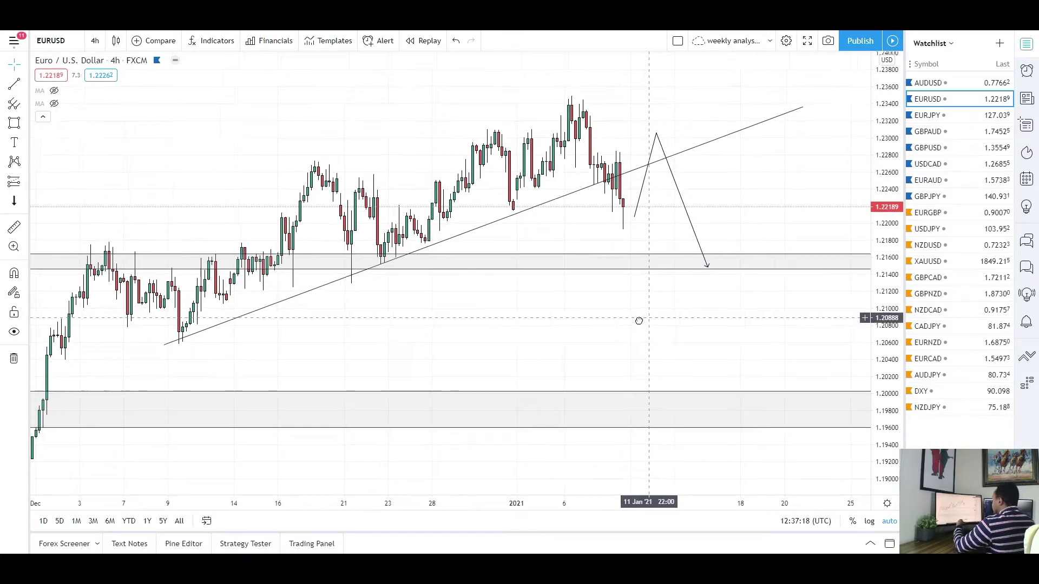
scroll(630, 298, "up", 1)
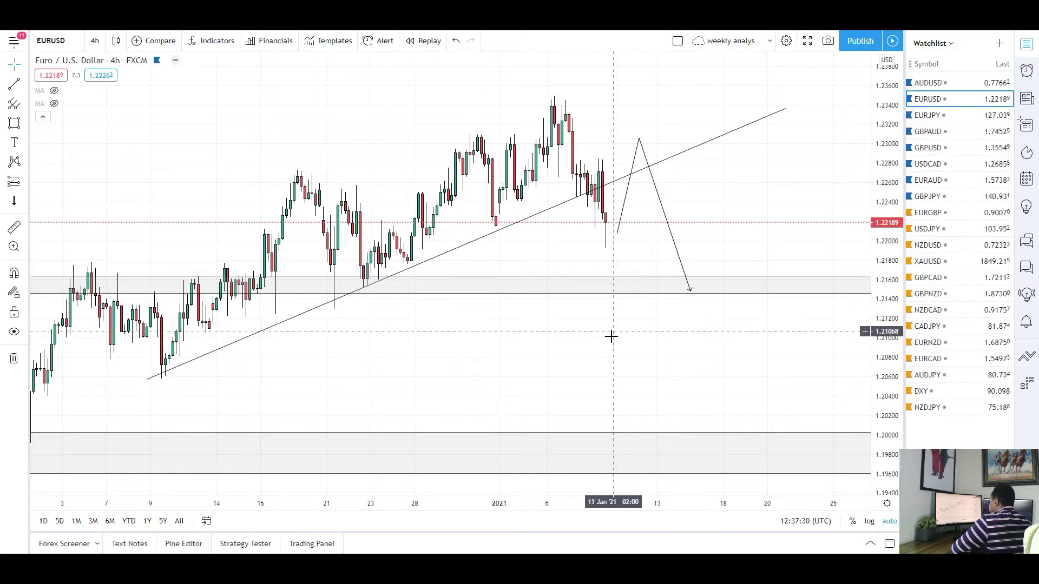
scroll(613, 347, "down", 2)
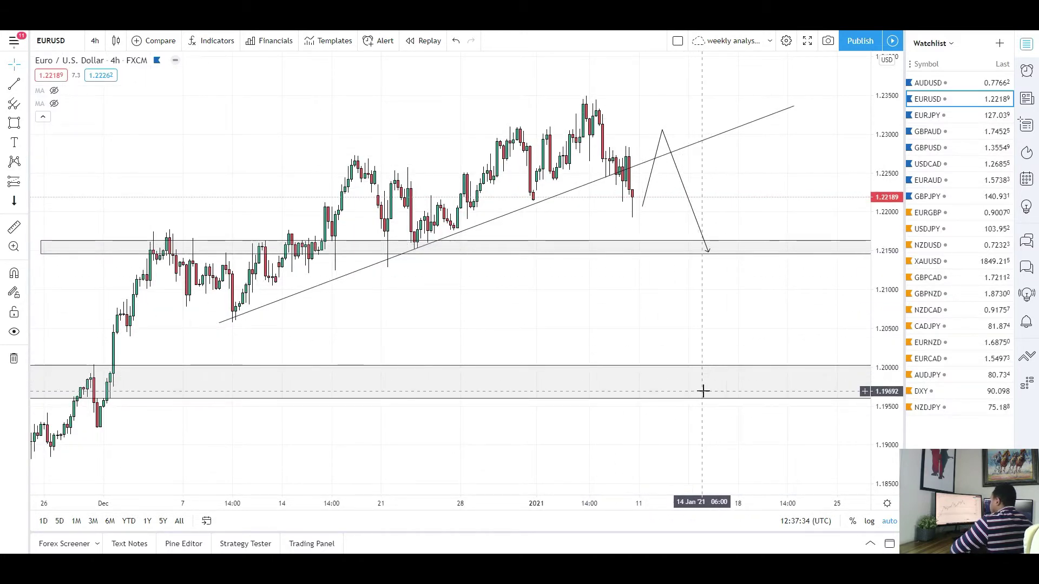
left_click_drag(712, 350, 702, 331)
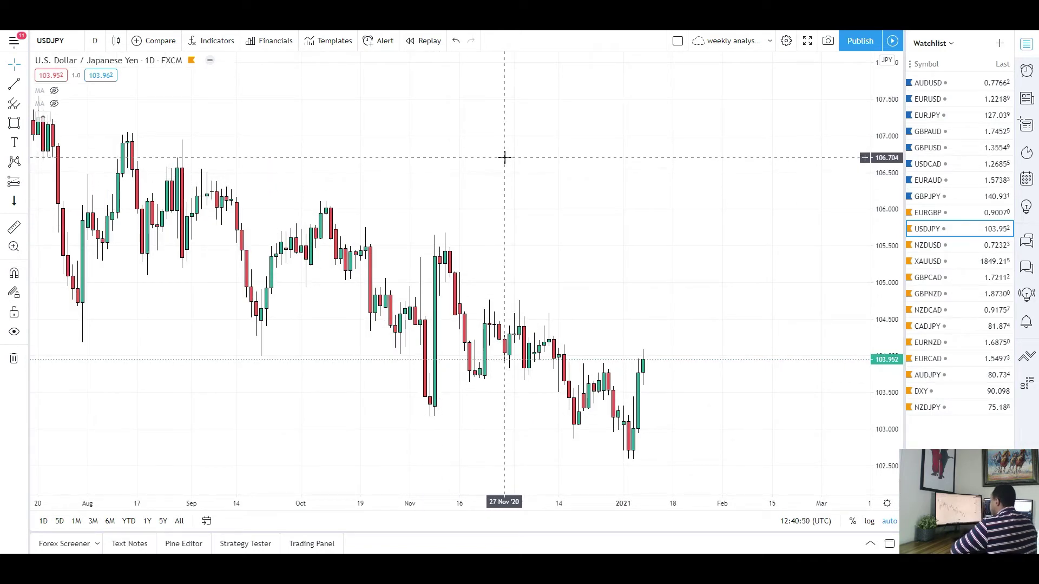
scroll(680, 372, "up", 3)
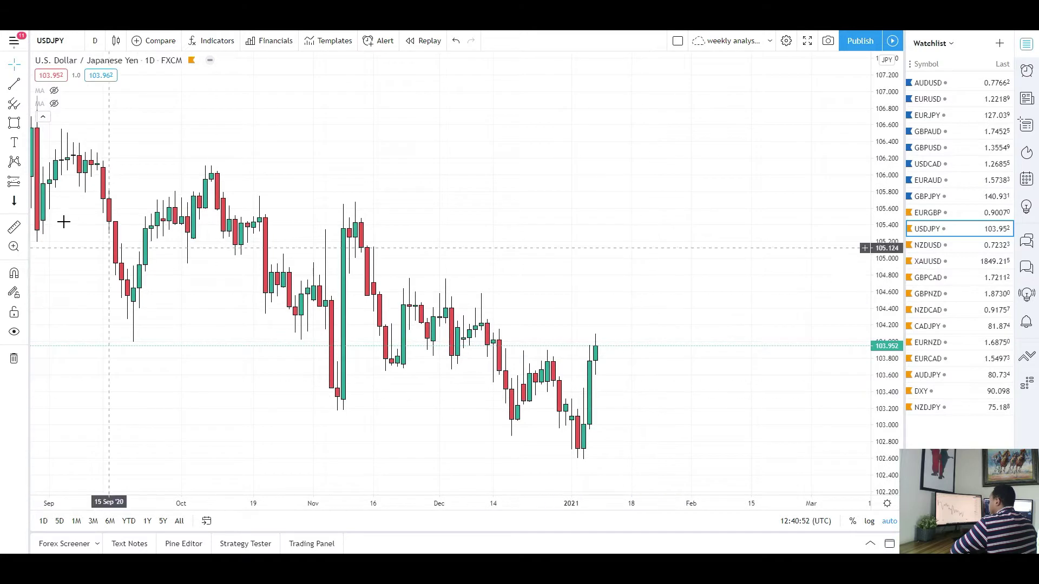
Draw a rectangle across the mid-December USDJPY low from about 102.944 to 103.100, spanning 10 Dec '20 to 27 Jan '21.
left_click(14, 123)
left_click_drag(481, 417, 673, 429)
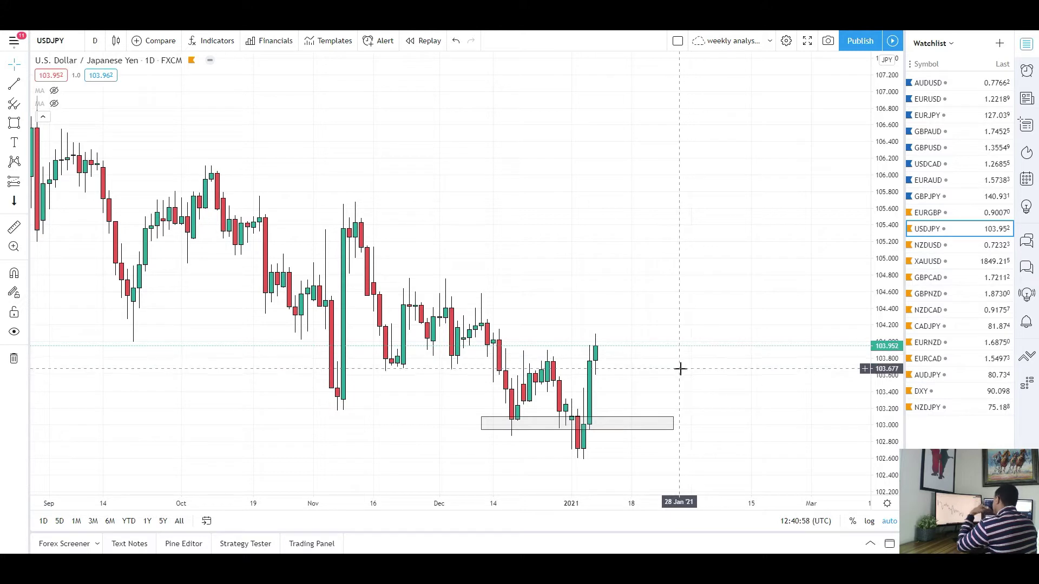
left_click_drag(630, 337, 568, 383)
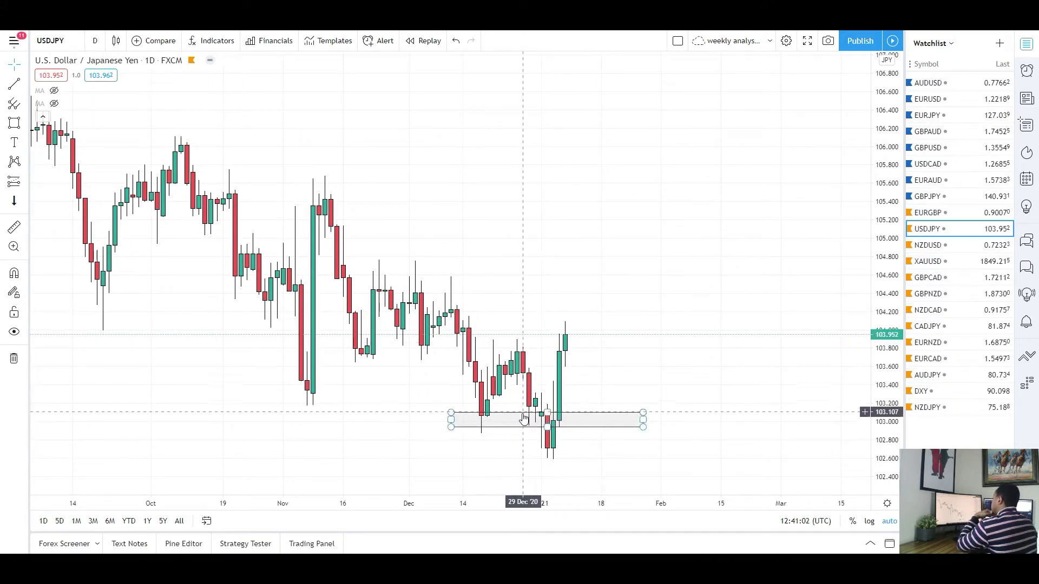
left_click(492, 439)
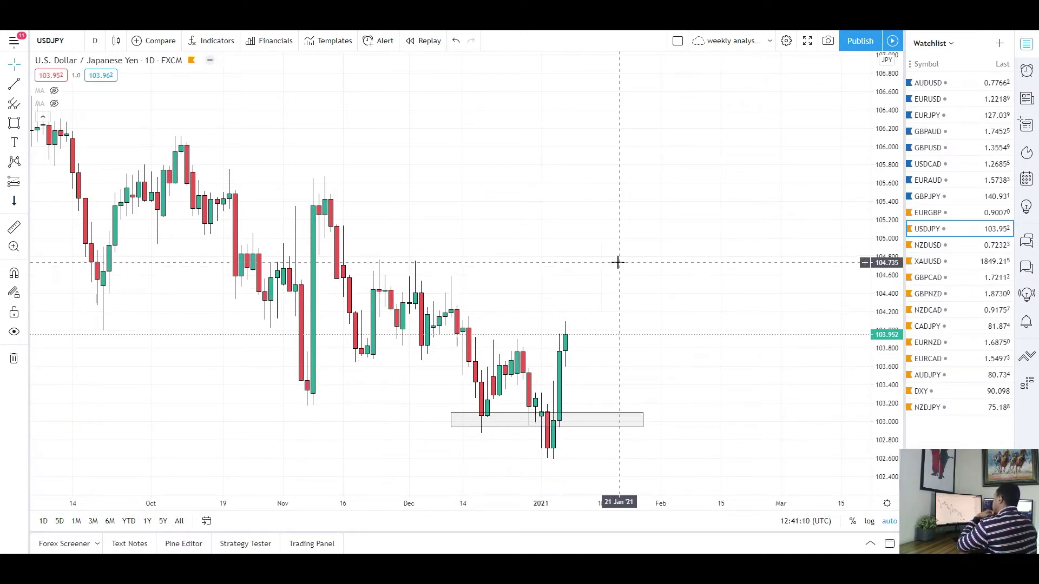
Remove the rectangle drawn across the mid-December USDJPY low.
scroll(608, 285, "down", 1)
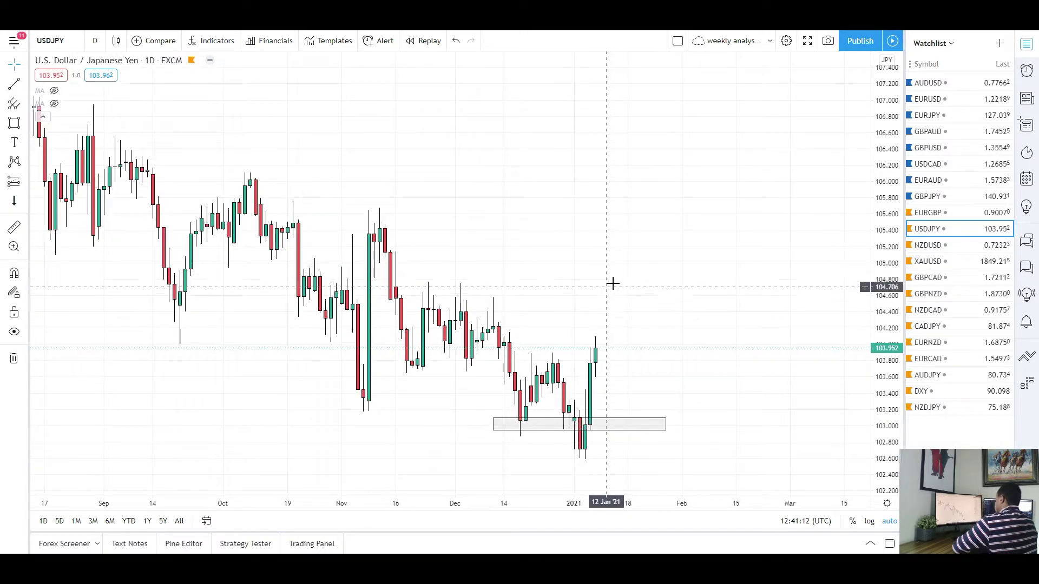
scroll(449, 297, "down", 1)
left_click_drag(452, 297, 424, 307)
right_click(536, 428)
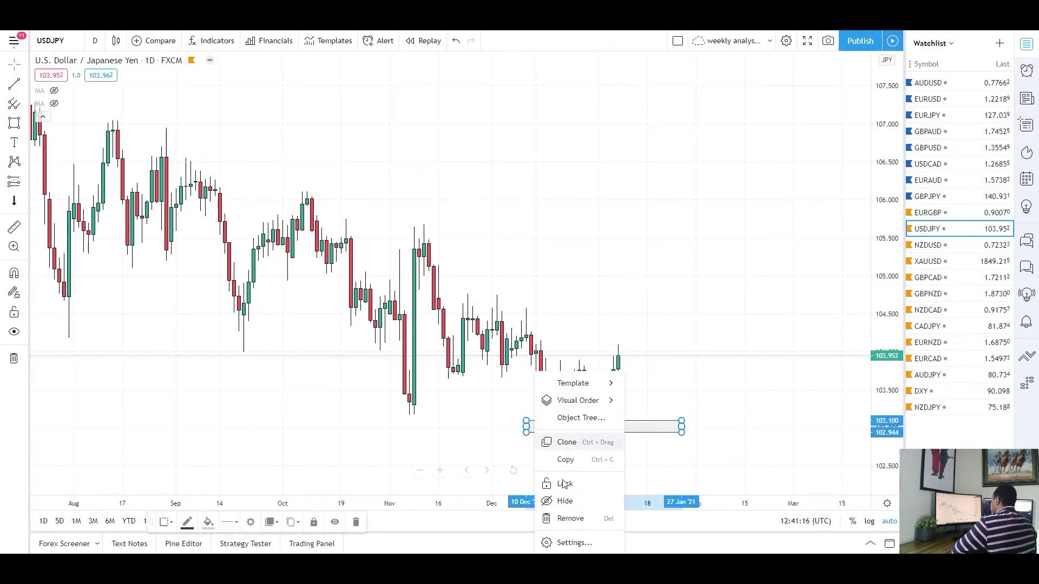
left_click(569, 519)
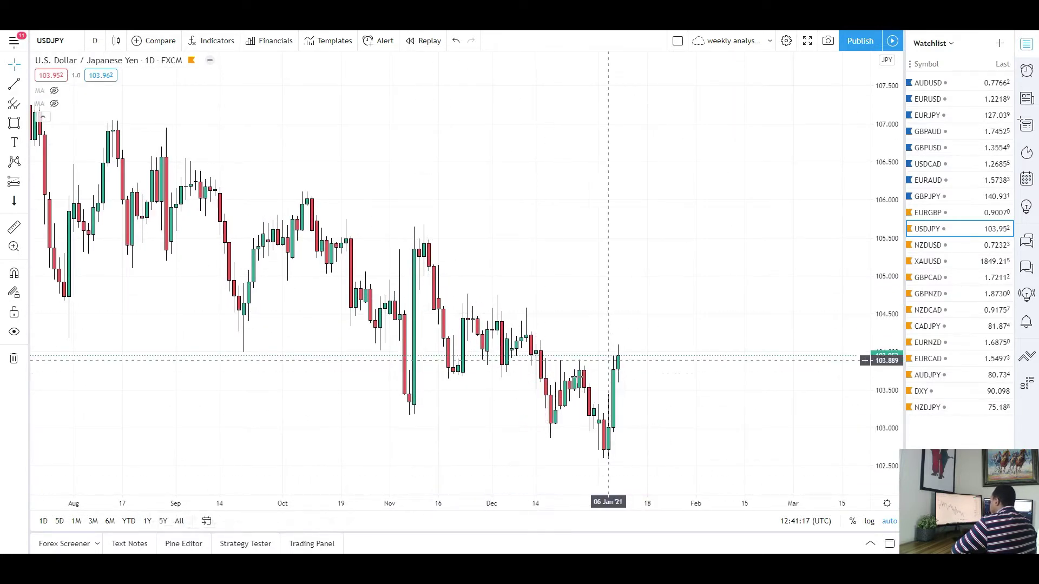
left_click(559, 375)
left_click(661, 363)
double_click(661, 365)
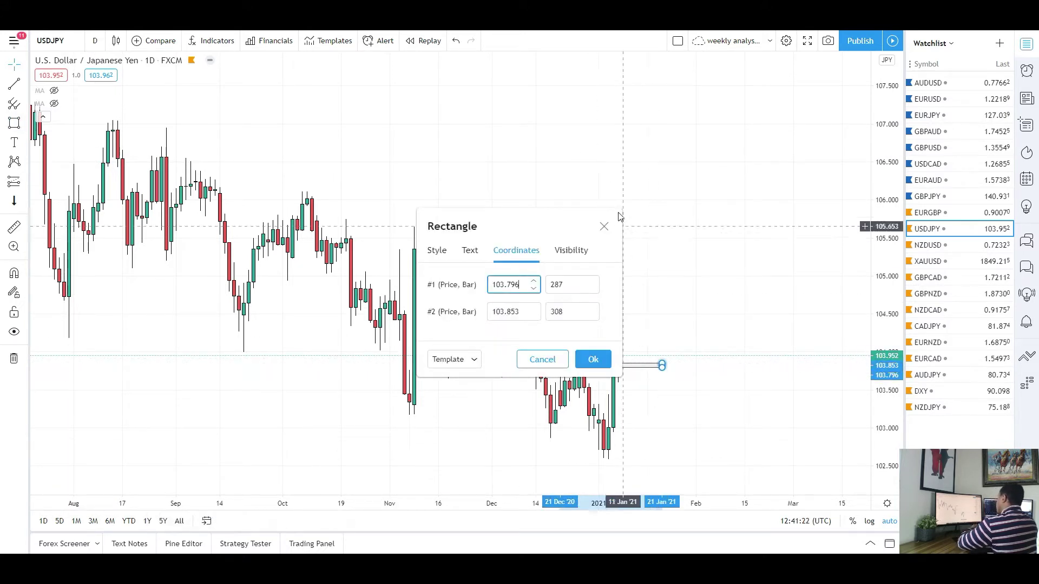
left_click(604, 226)
key("Delete")
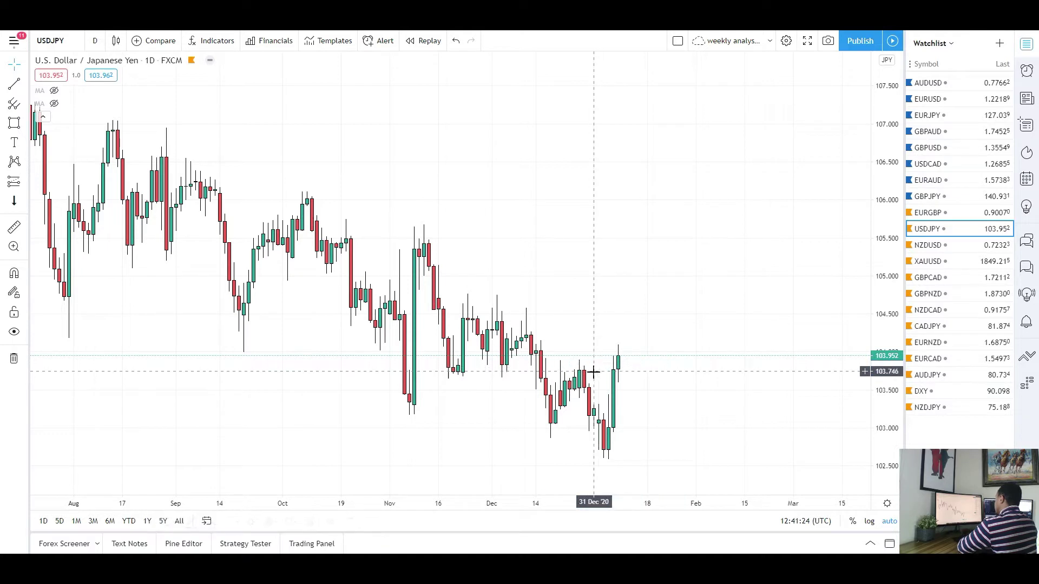
Draw a descending trend line from the 01 Jul '20 high at about 108.174 to about 103.731 on 02 Feb '21.
scroll(458, 329, "down", 2)
left_click_drag(368, 309, 394, 319)
left_click(14, 85)
scroll(212, 133, "down", 1)
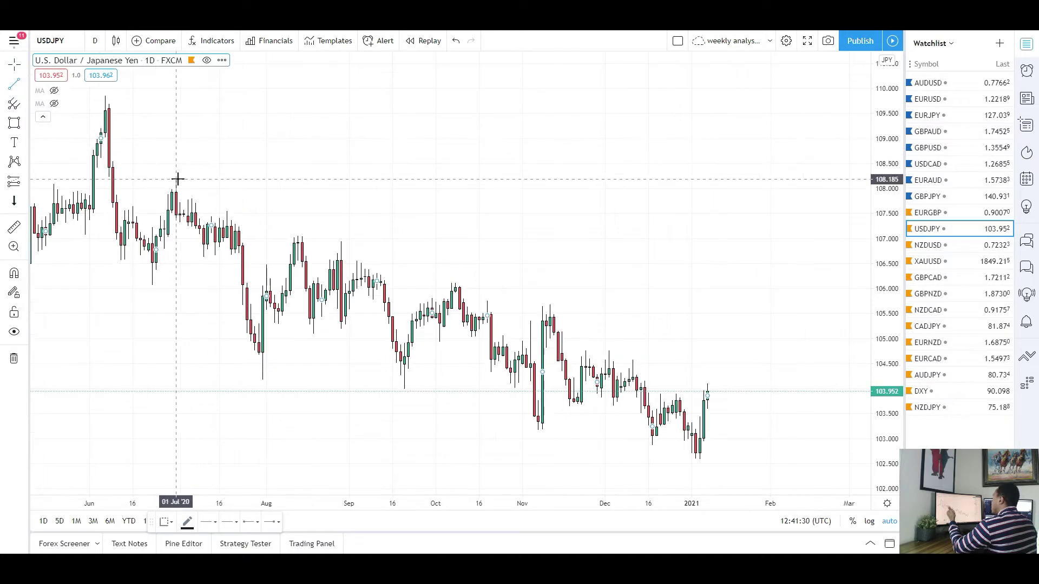
left_click(176, 178)
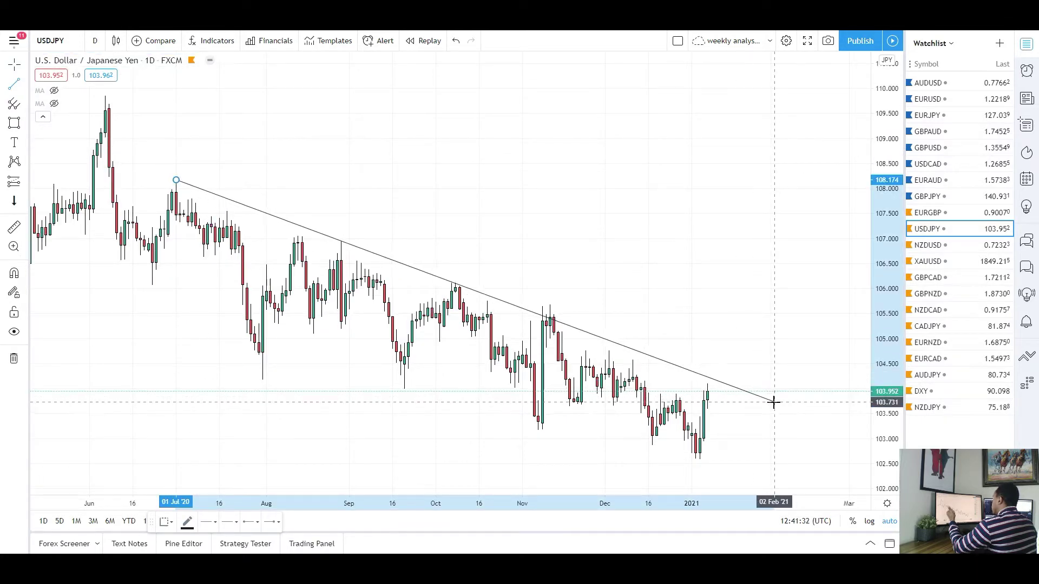
left_click(774, 403)
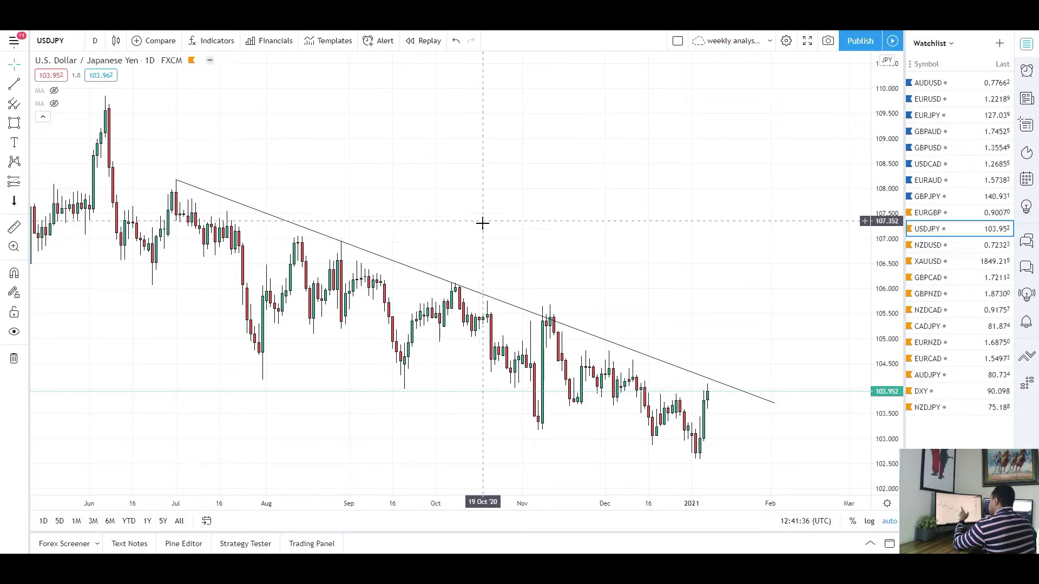
Examine how the USDJPY daily candles react along the descending trend line, from the July high to the latest candle.
scroll(609, 220, "up", 2)
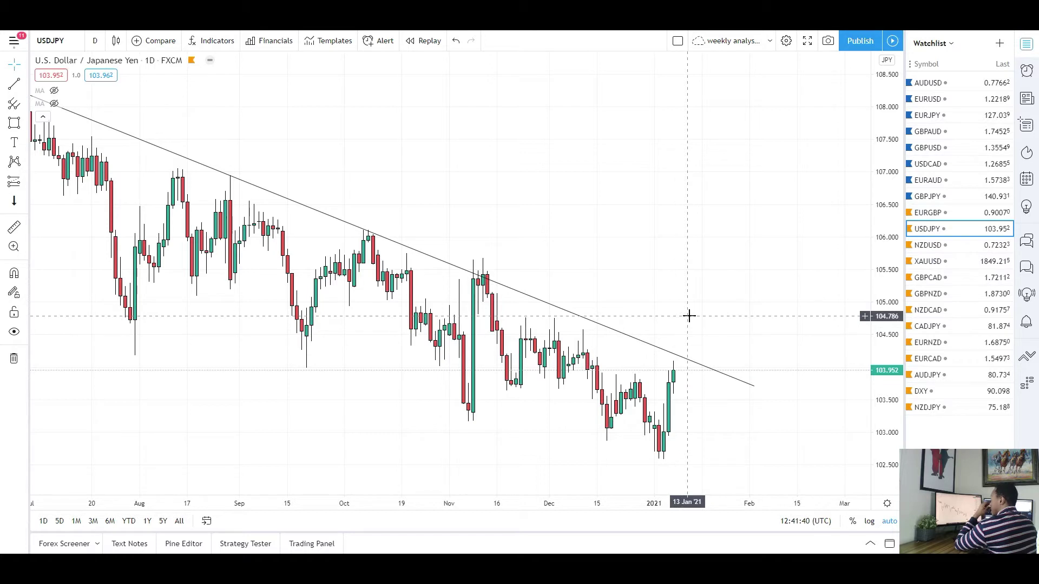
scroll(658, 286, "down", 1)
left_click_drag(656, 278, 605, 297)
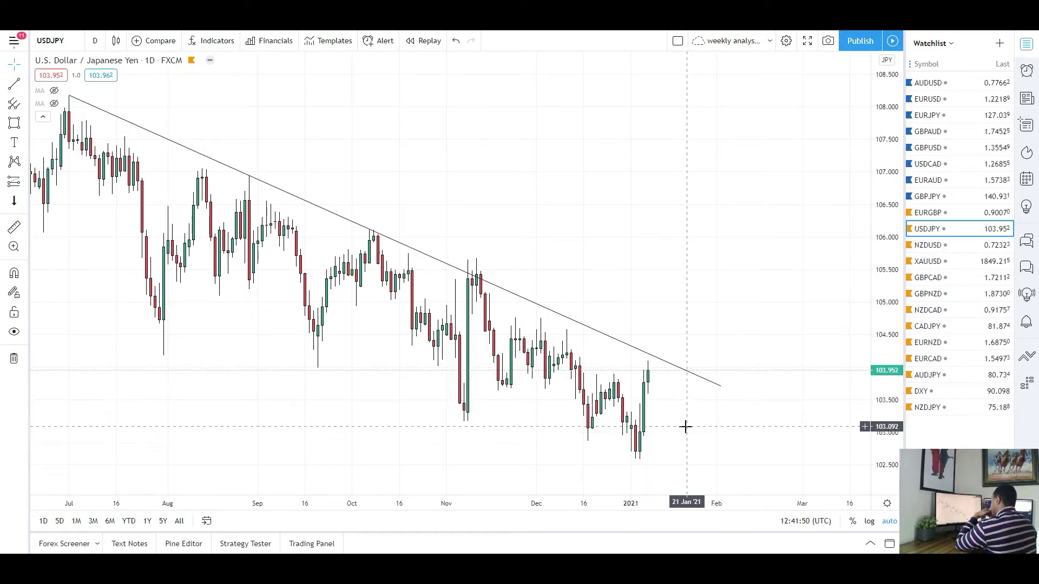
scroll(668, 376, "up", 2)
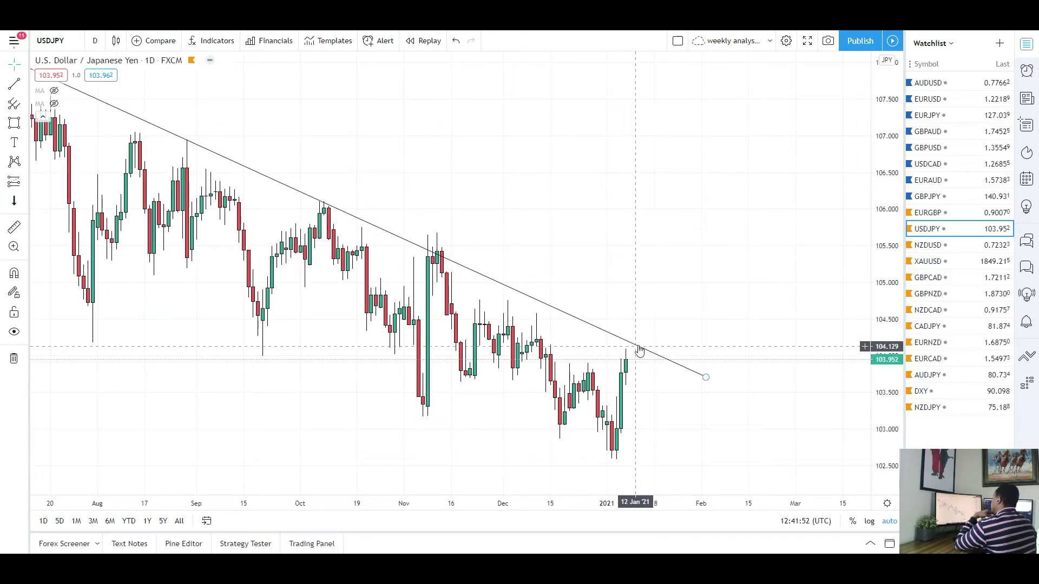
scroll(642, 325, "down", 1)
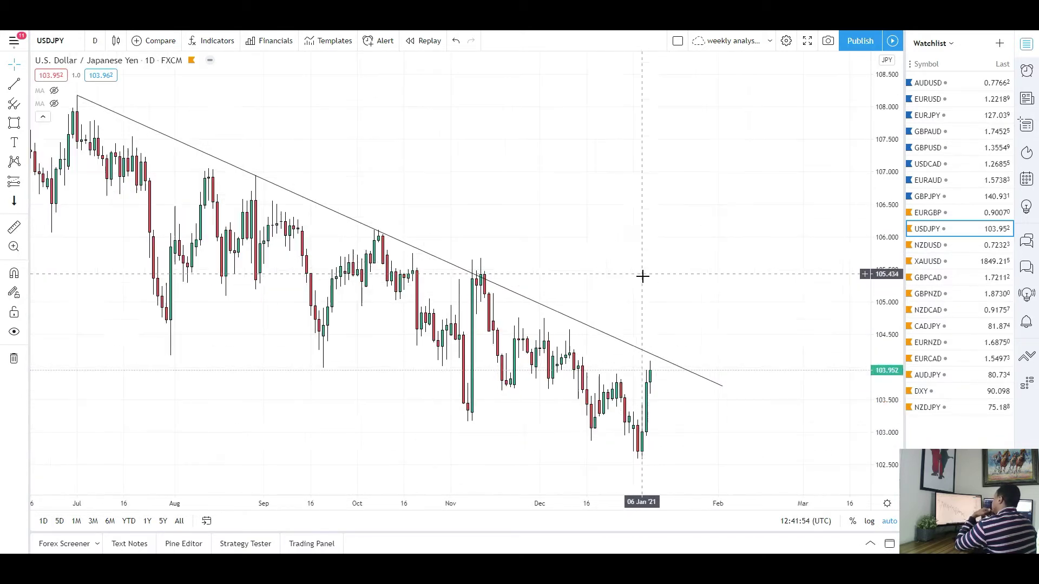
scroll(476, 170, "down", 2)
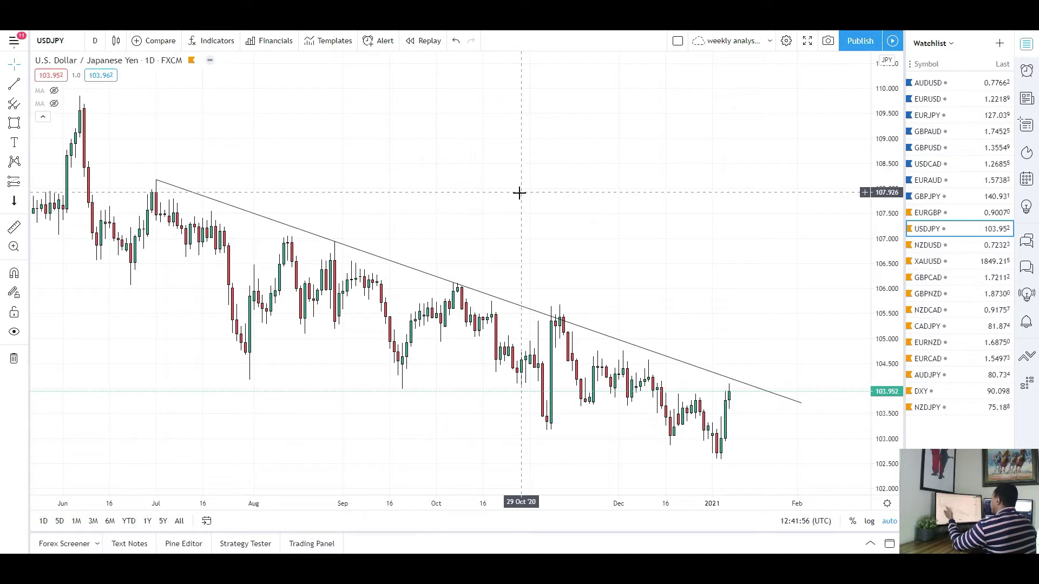
left_click_drag(531, 192, 541, 238)
scroll(517, 200, "up", 1)
scroll(557, 220, "down", 1)
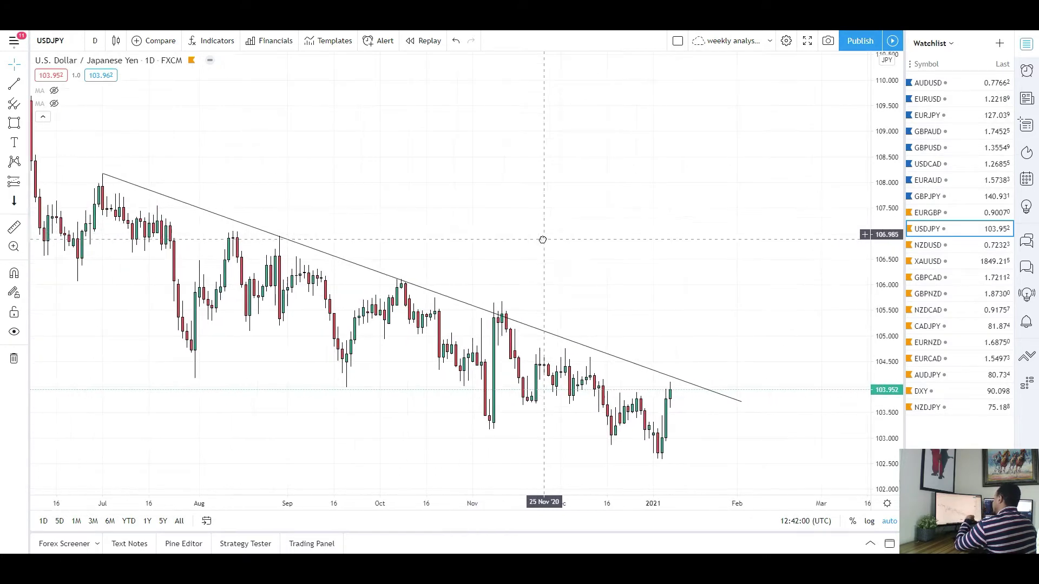
scroll(647, 321, "up", 1)
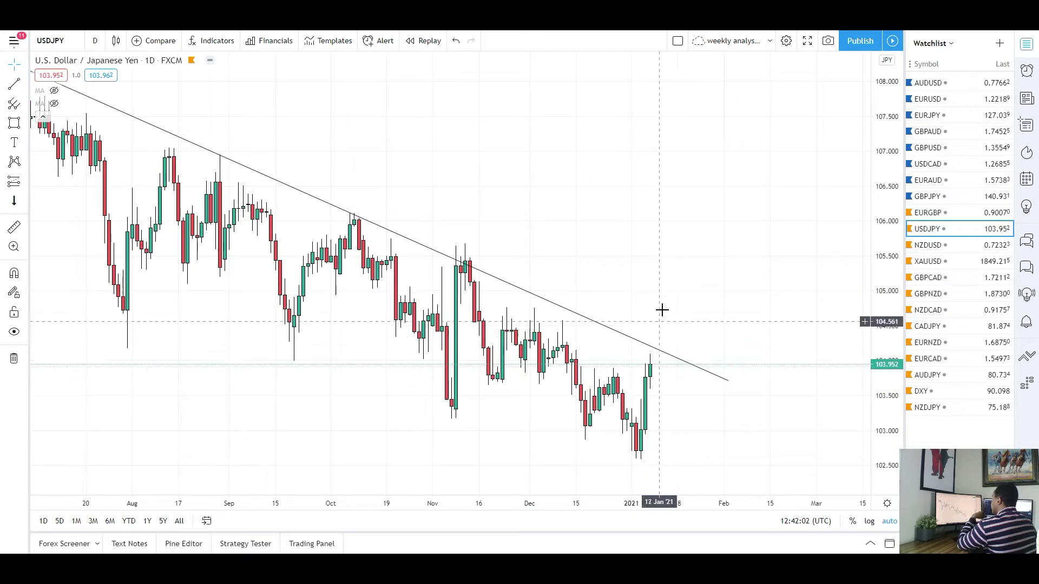
scroll(671, 196, "down", 1)
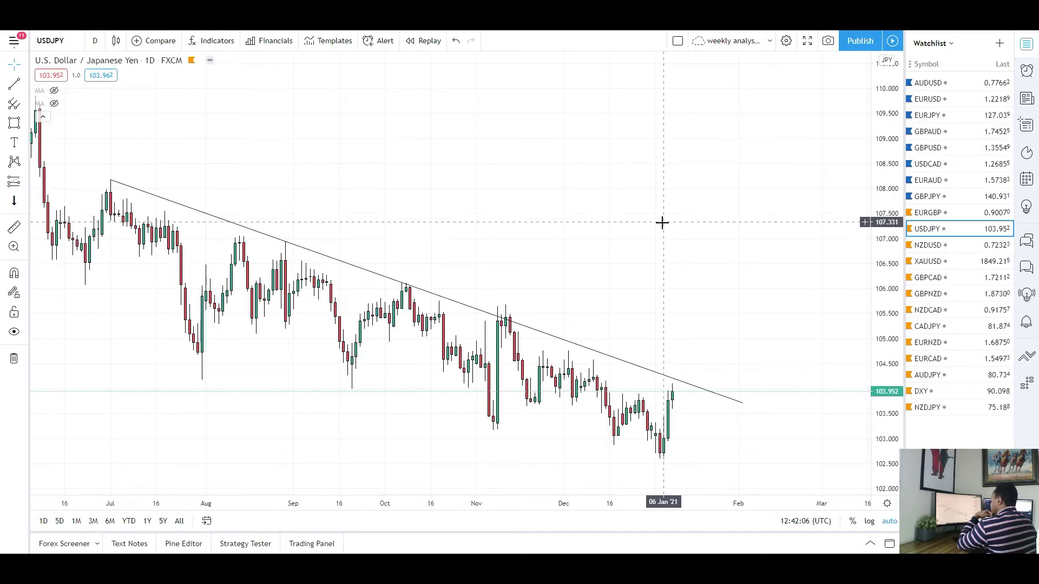
scroll(570, 199, "up", 1)
left_click_drag(58, 221, 122, 225)
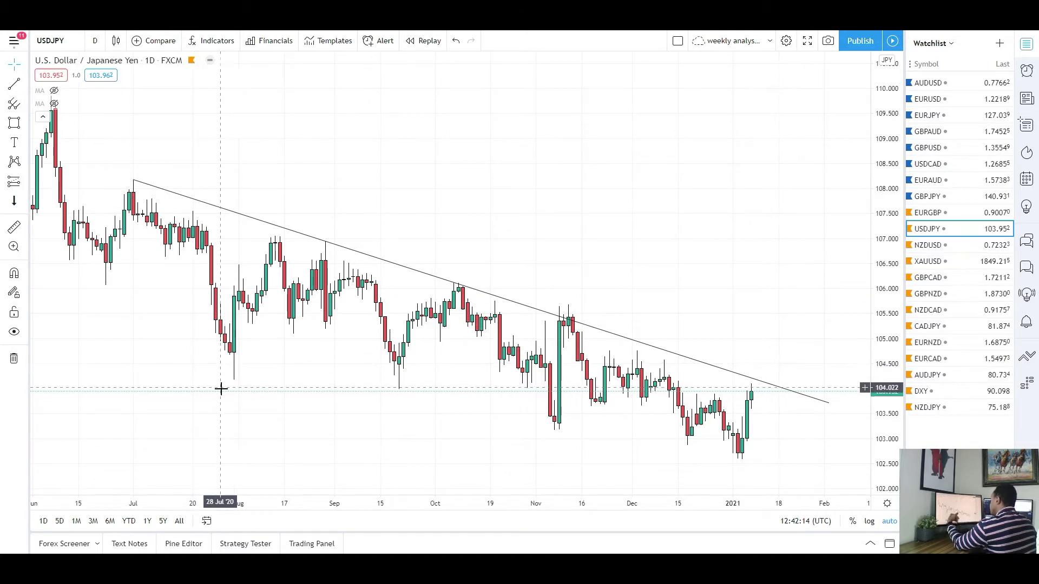
left_click_drag(316, 351, 284, 351)
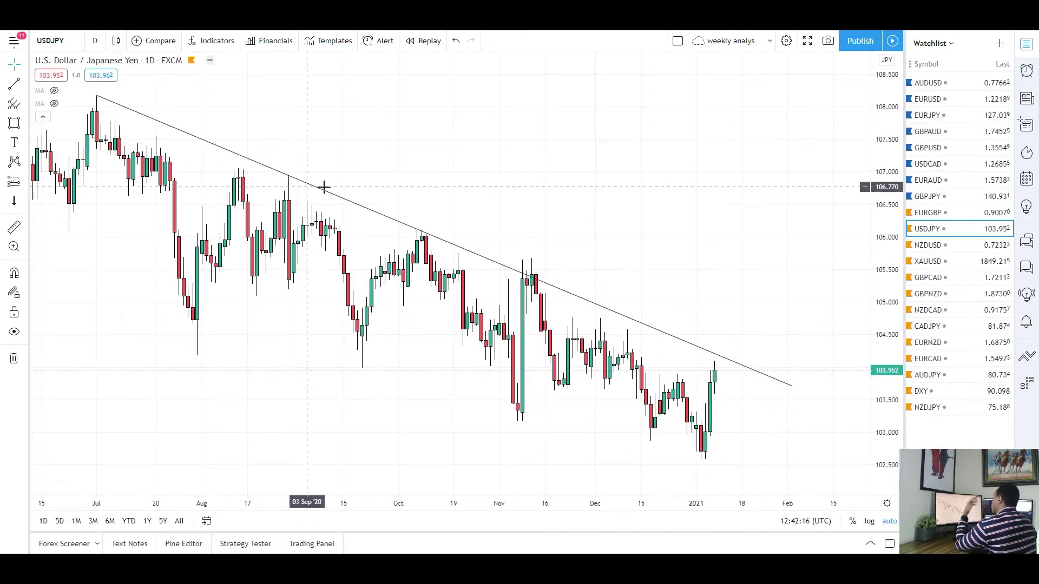
left_click_drag(683, 183, 638, 193)
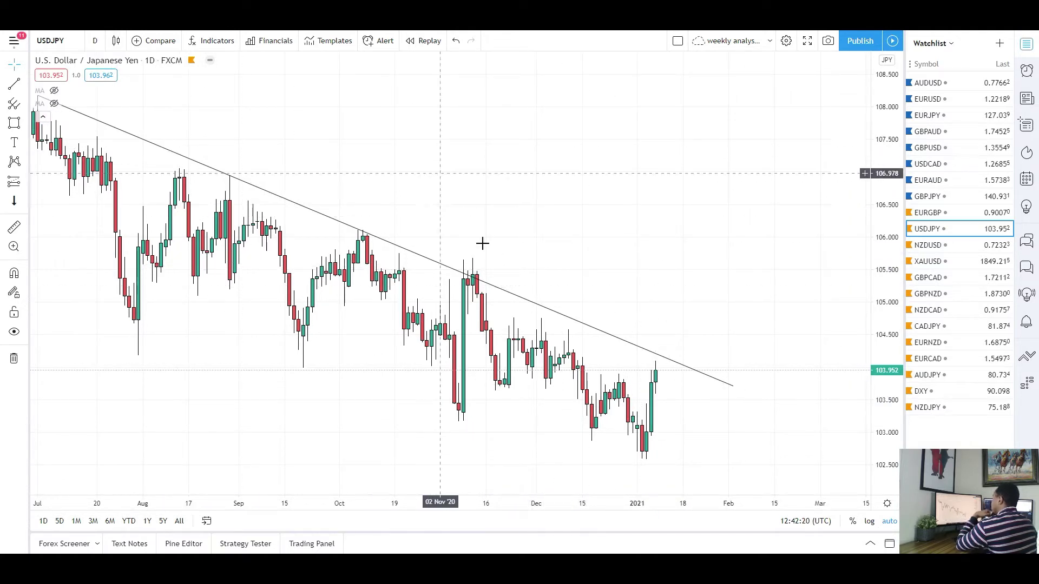
scroll(672, 267, "up", 1)
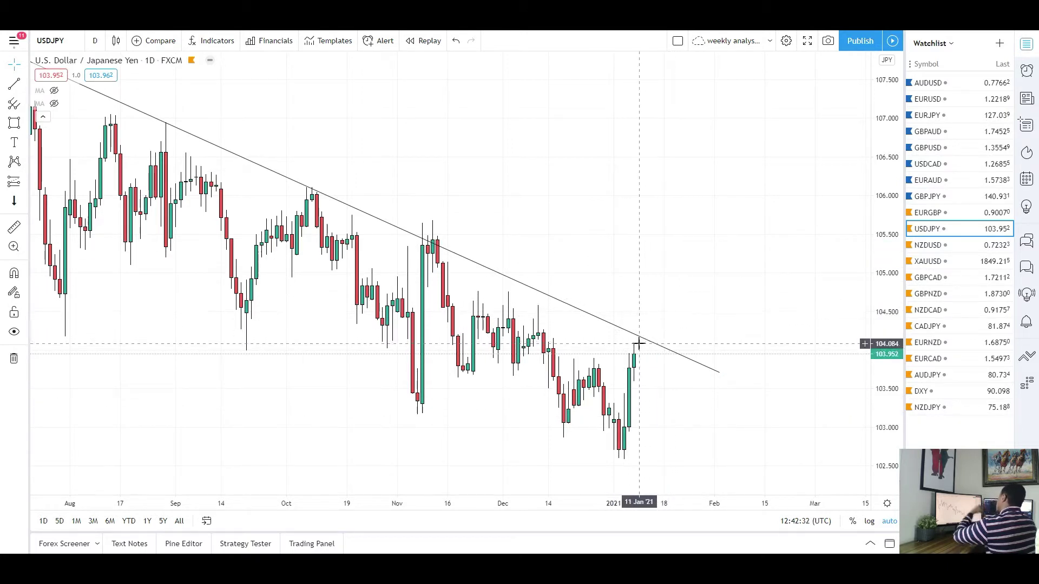
left_click_drag(633, 248, 651, 255)
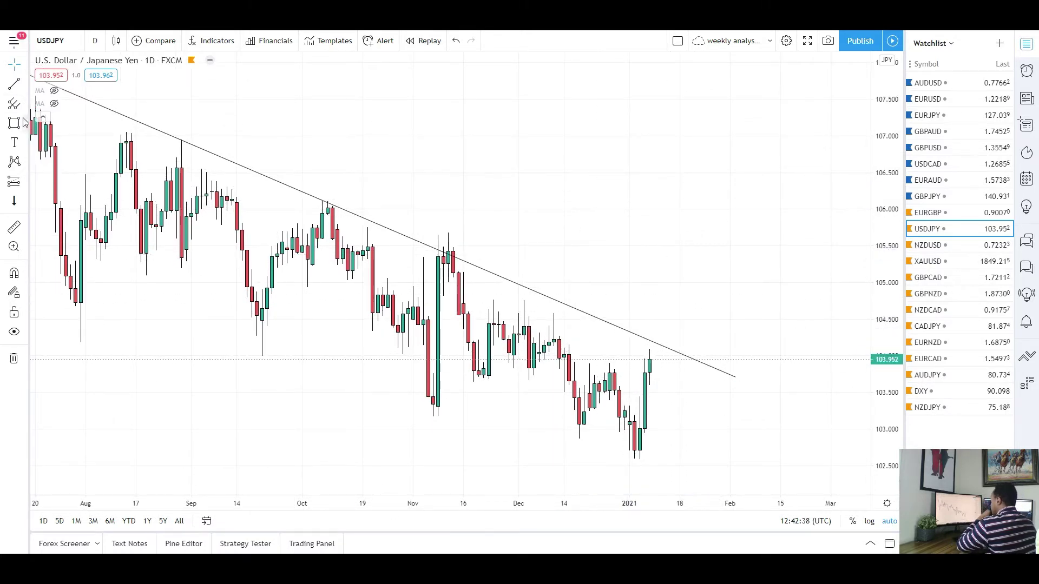
Draw a rectangle over the November highs from about 105.376 to 105.590, starting 02 Nov '20, and remove it.
mouse_move(413, 240)
left_mouse_down()
mouse_move(452, 255)
mouse_move(734, 247)
left_mouse_up()
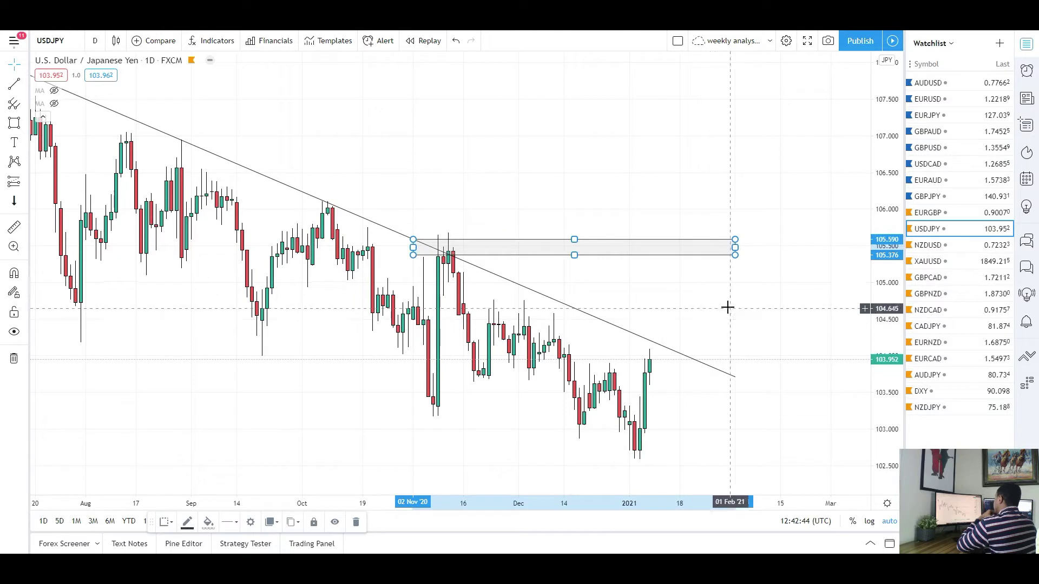
key("Delete")
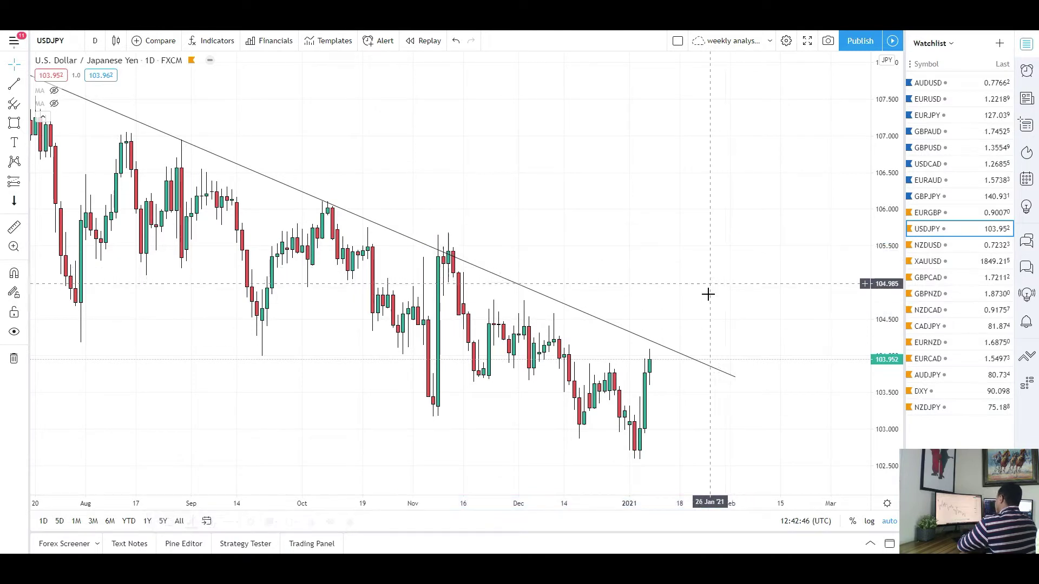
scroll(695, 281, "up", 2)
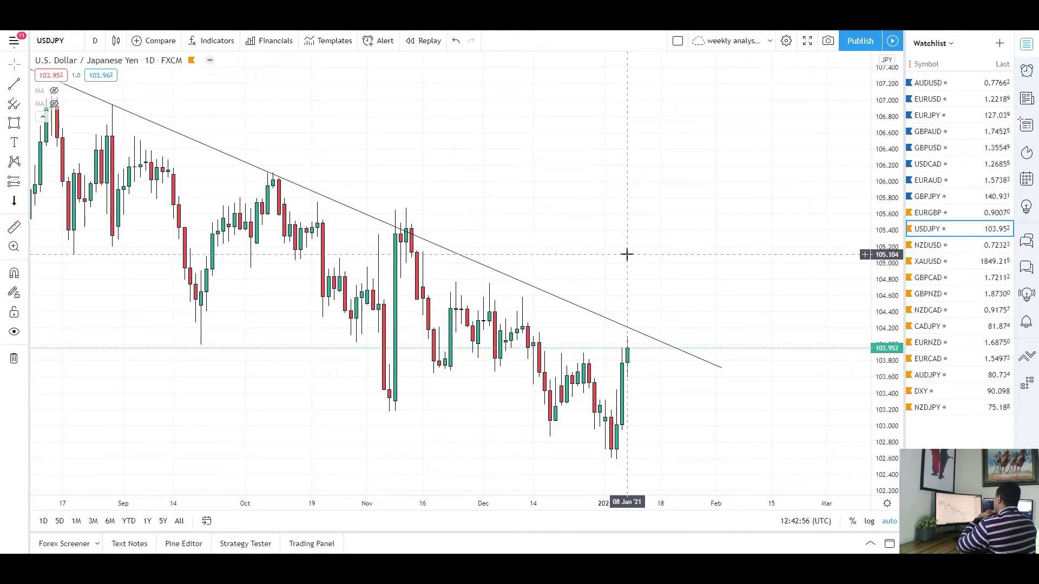
left_click_drag(619, 271, 642, 274)
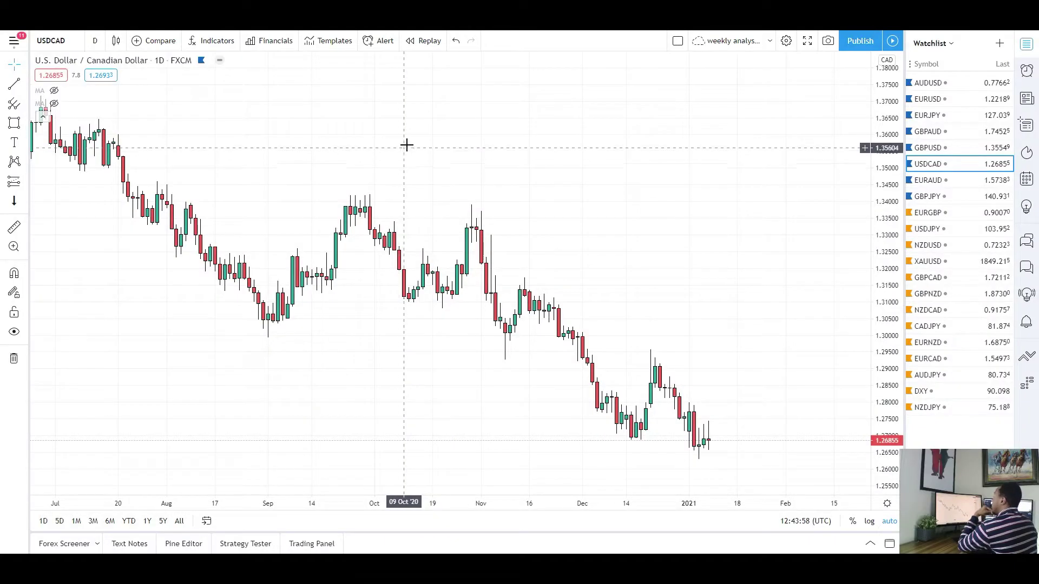
Examine the USDCAD daily decline from the October highs to the most recent January candles.
scroll(411, 145, "up", 1)
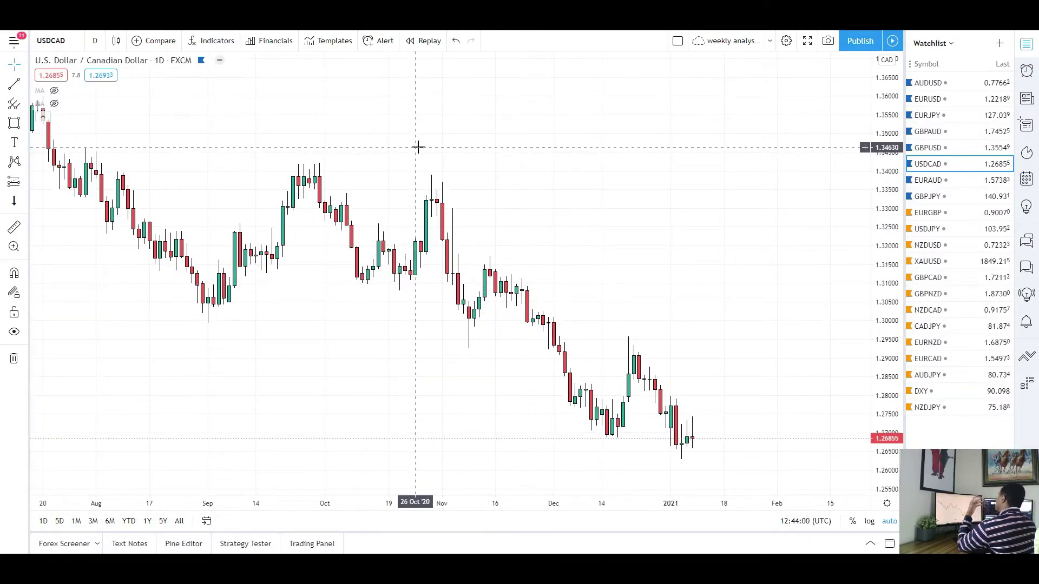
scroll(425, 149, "up", 1)
scroll(424, 165, "down", 1)
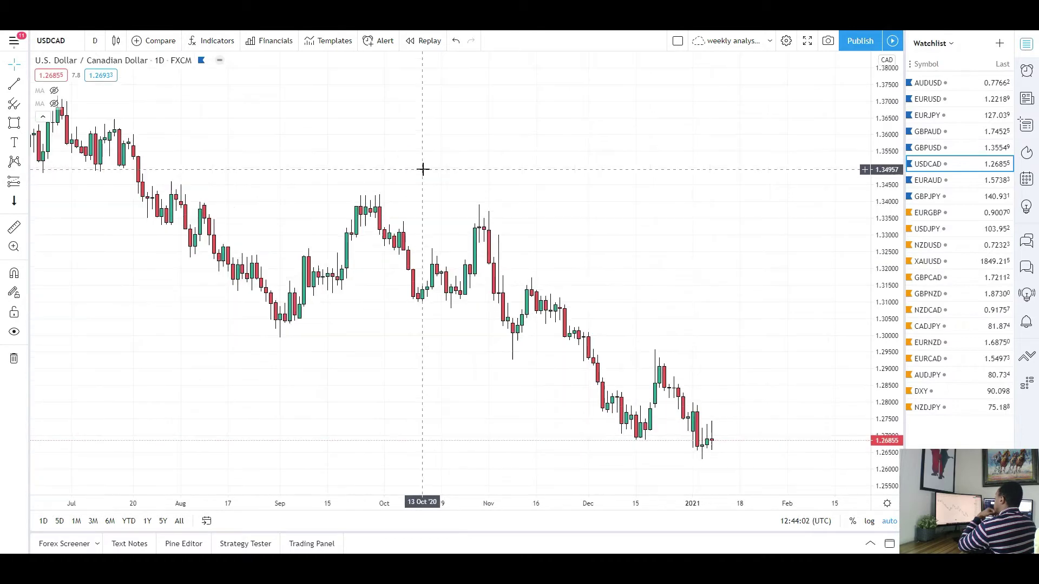
scroll(359, 169, "down", 1)
scroll(486, 205, "up", 2)
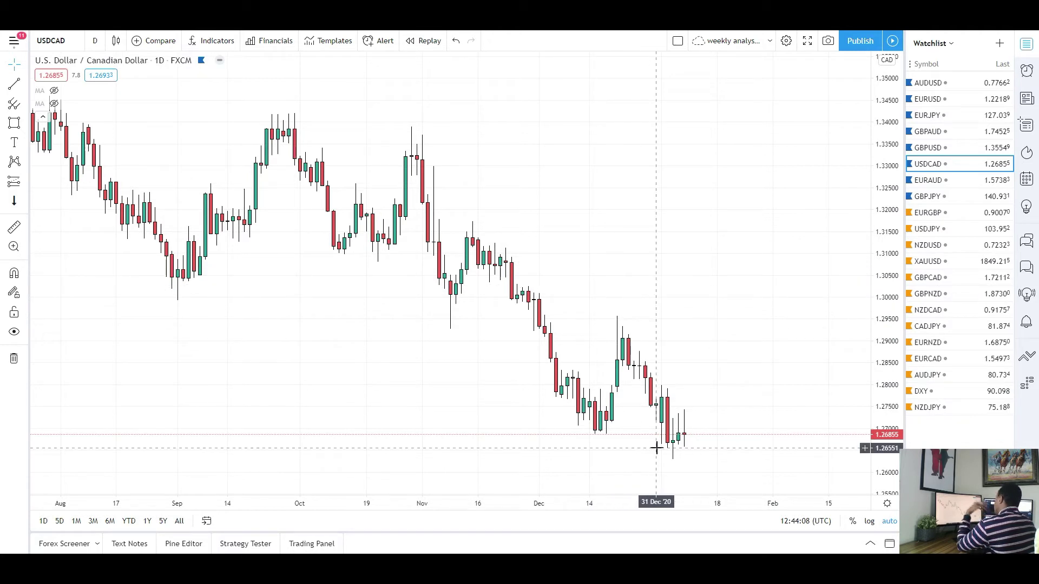
scroll(619, 330, "up", 1)
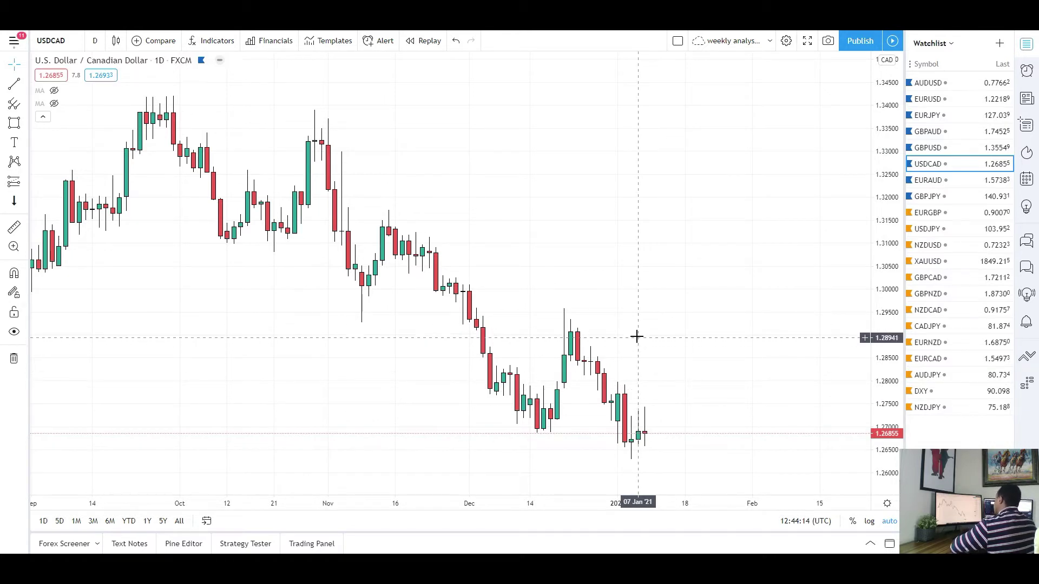
scroll(325, 189, "up", 1)
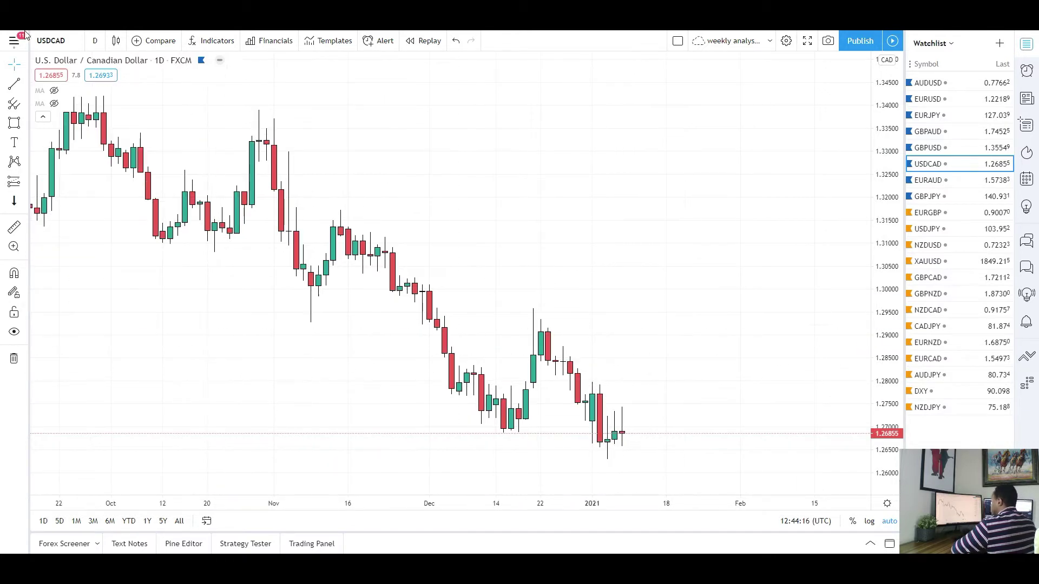
Switch USDCAD to the weekly interval and draw a rectangle from about 1.298 to 1.3065 at the broken low, spanning August 2020 to April 2021.
left_click(92, 43)
left_click(105, 412)
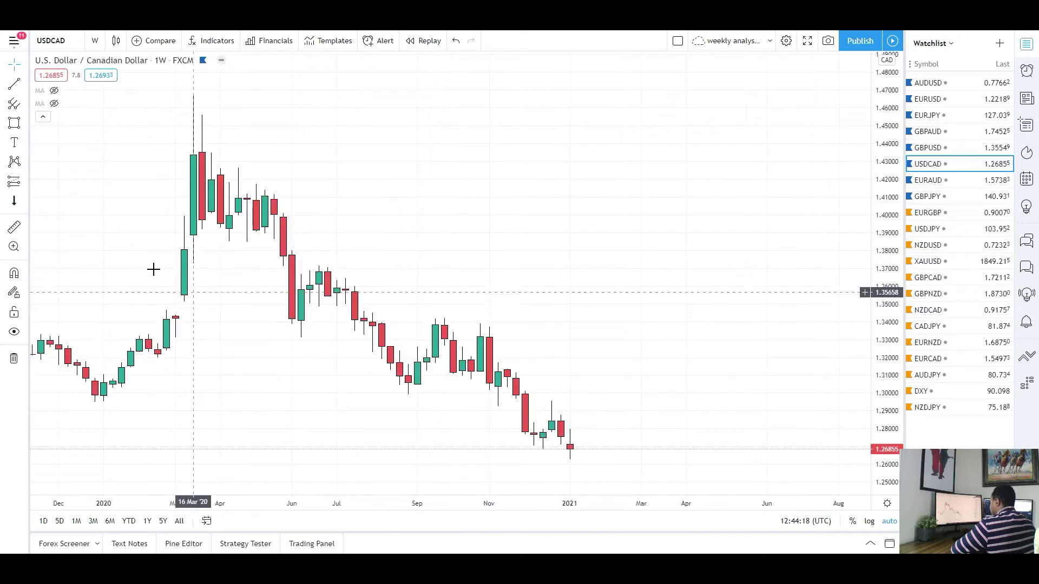
left_click(15, 123)
left_click(381, 382)
left_click(686, 397)
left_click(682, 258)
scroll(658, 422, "down", 2)
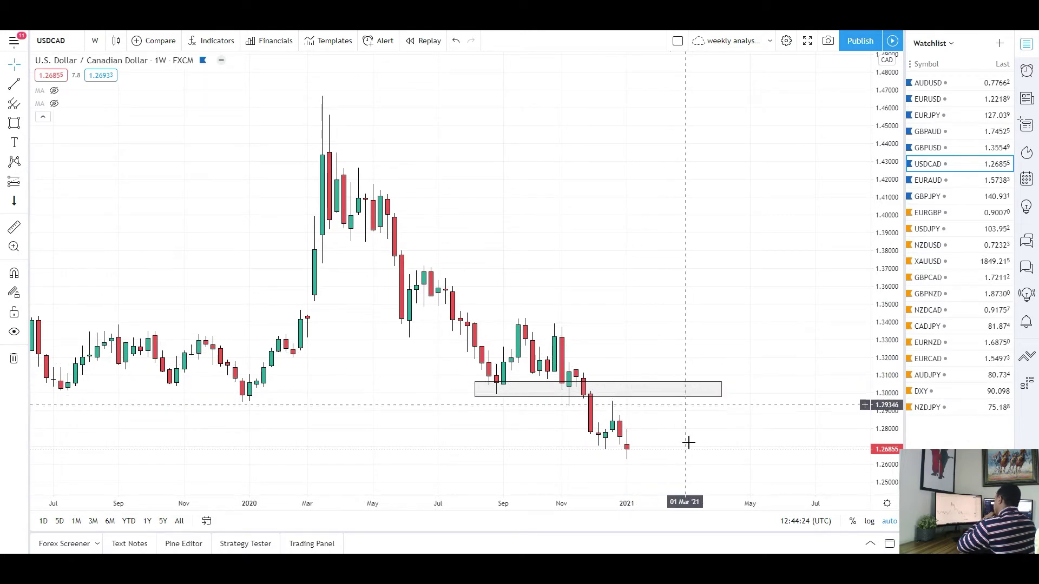
Remove the rectangle at the broken low and switch USDCAD to the daily interval.
left_click(673, 395)
right_click(672, 395)
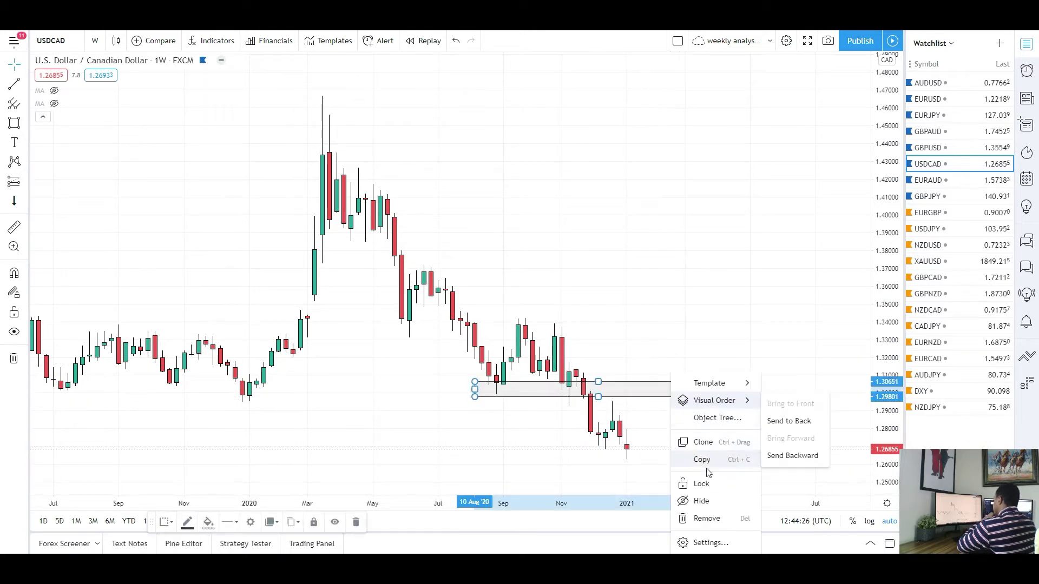
left_click(707, 519)
left_click(95, 46)
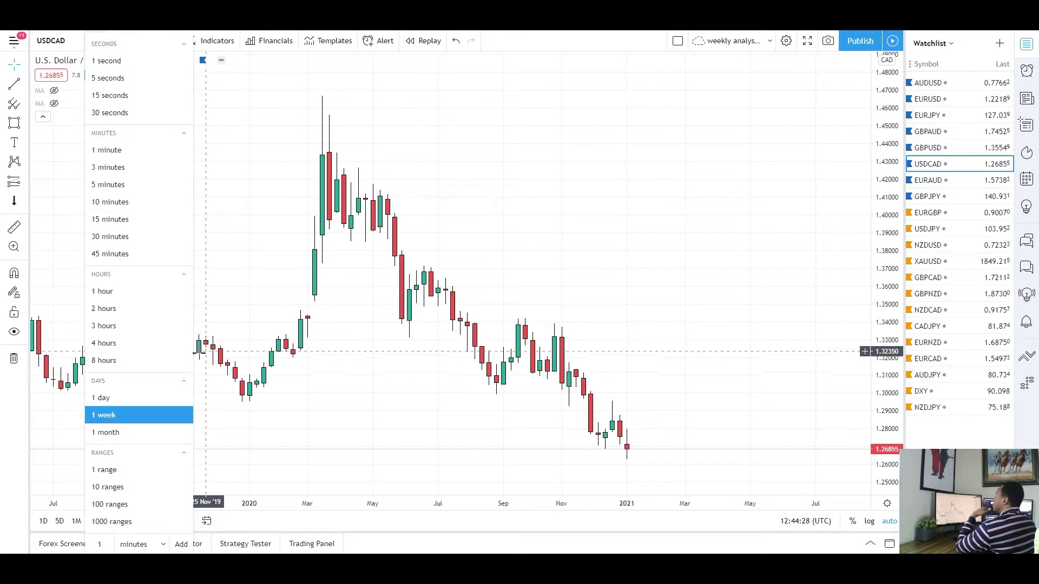
left_click(142, 399)
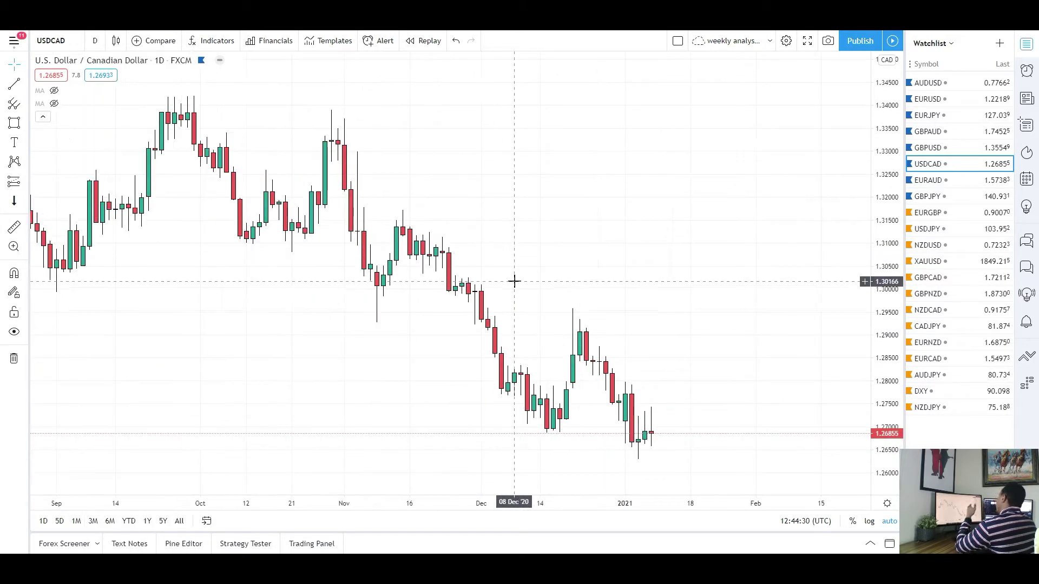
scroll(520, 280, "up", 1)
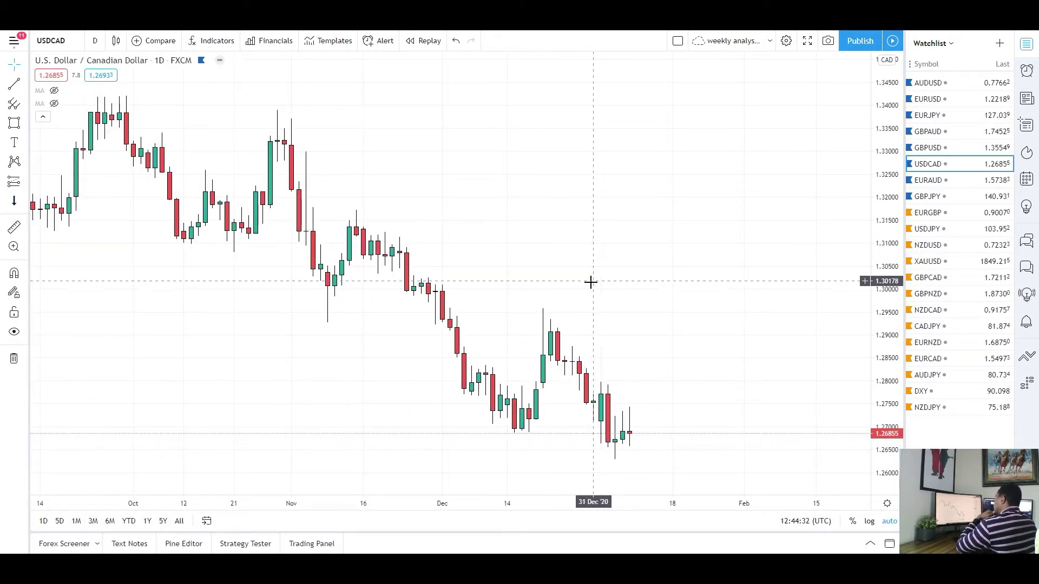
Switch USDCAD to the 4-hour interval and draw a rectangle from about 1.2711 to 1.2723, from the early January drop past the latest candle.
left_click(95, 41)
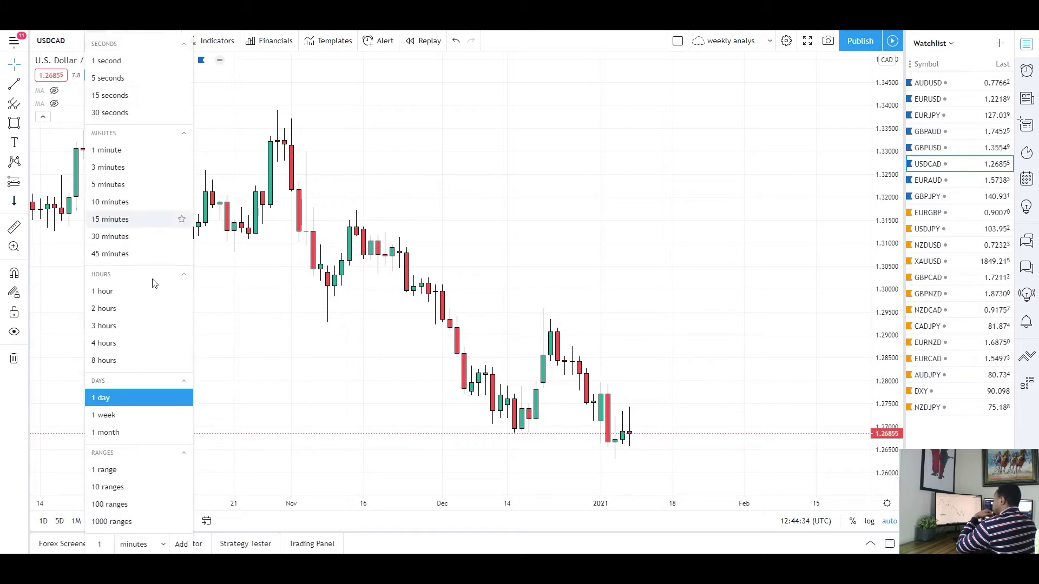
left_click(130, 344)
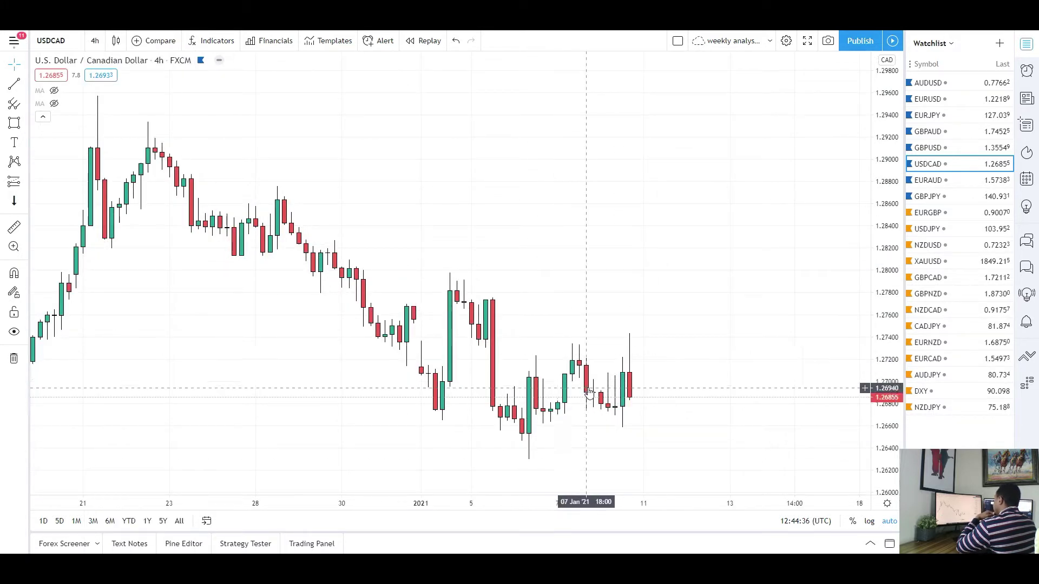
scroll(563, 436, "down", 1)
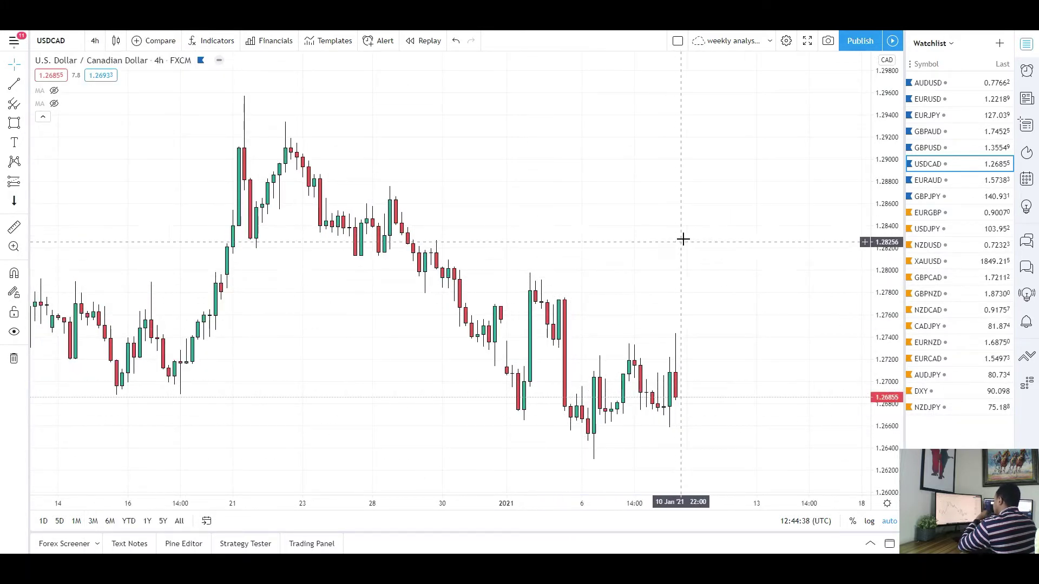
left_click_drag(667, 243, 637, 248)
left_click(14, 124)
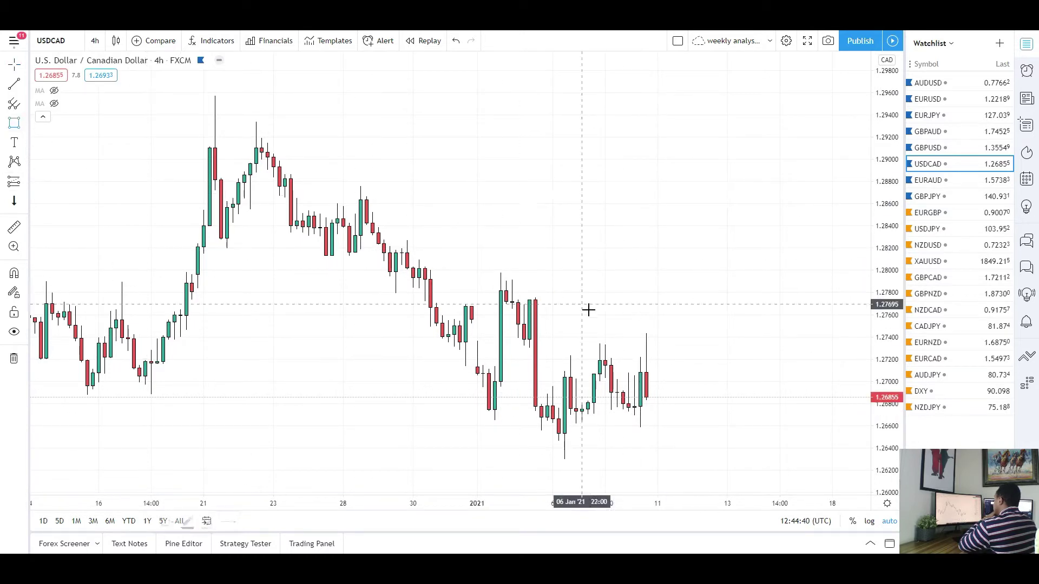
left_click_drag(534, 356, 756, 369)
left_click(707, 225)
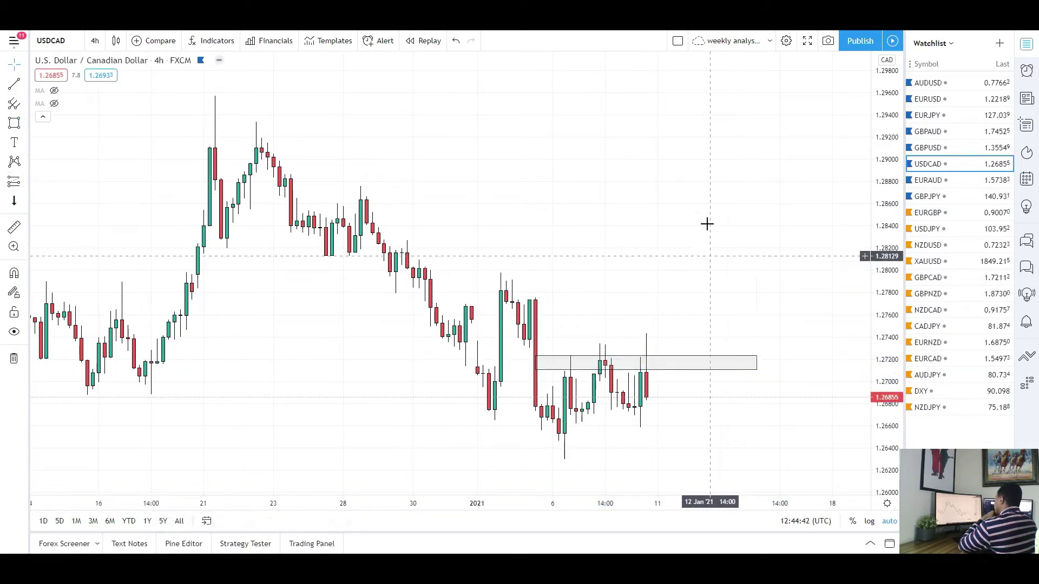
Draw an ascending trend line from the 06 Jan '21 low at about 1.2629 along the latest lows to about 1.2787.
scroll(703, 181, "down", 1)
left_click_drag(703, 181, 647, 174)
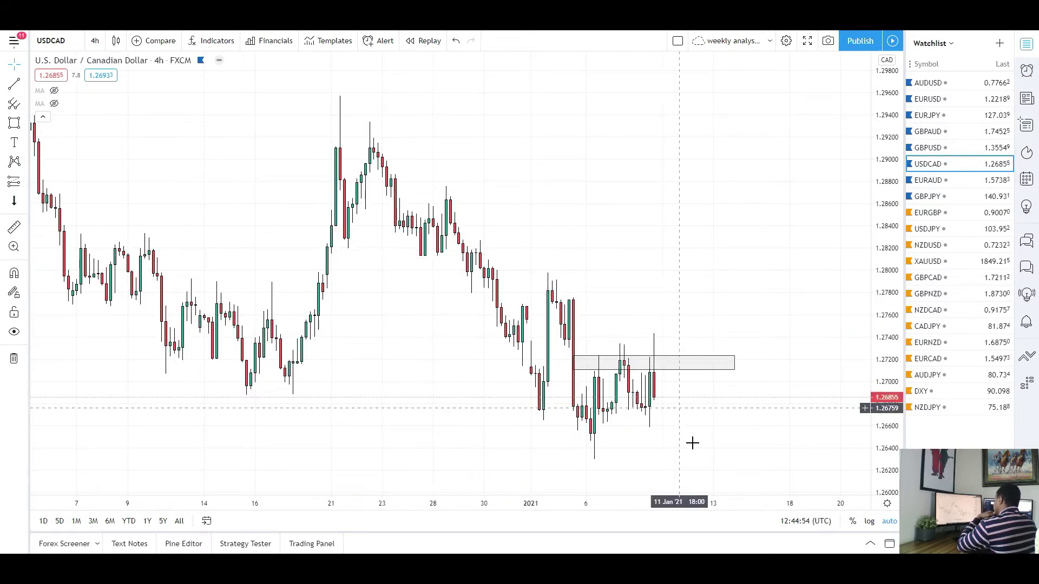
scroll(568, 364, "down", 2)
scroll(520, 385, "down", 2)
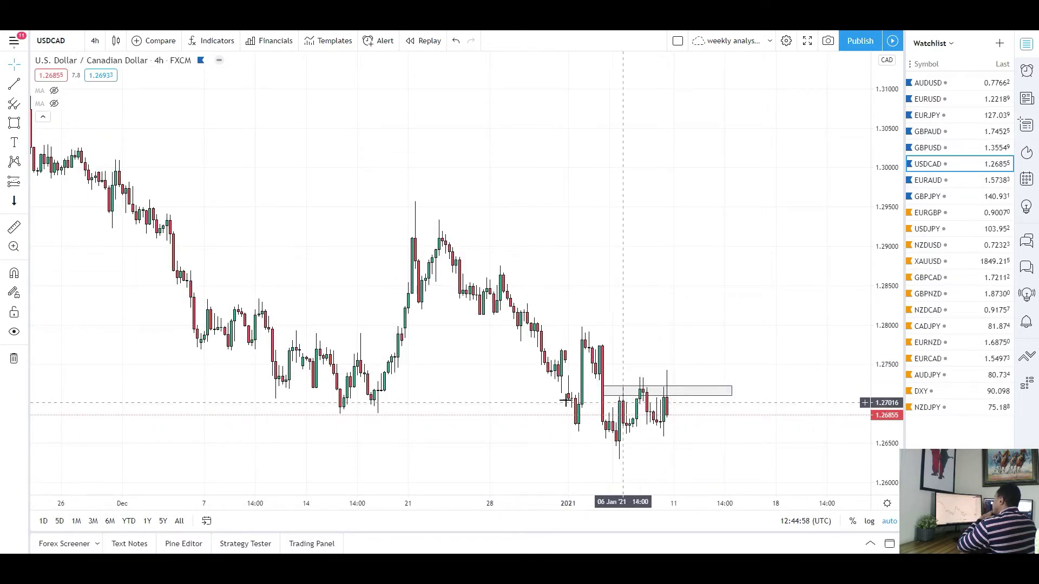
left_click(14, 85)
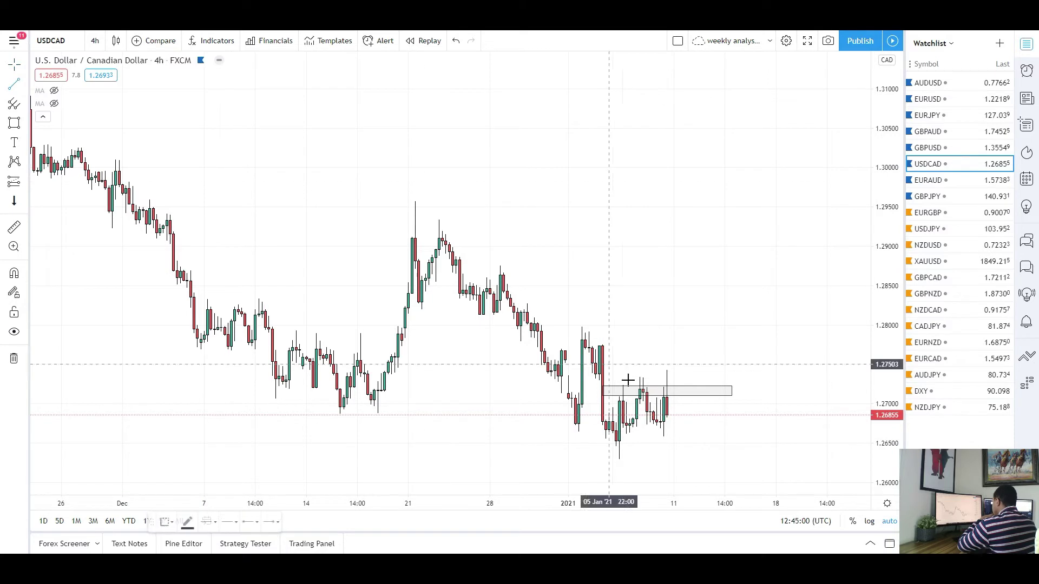
left_click(772, 336)
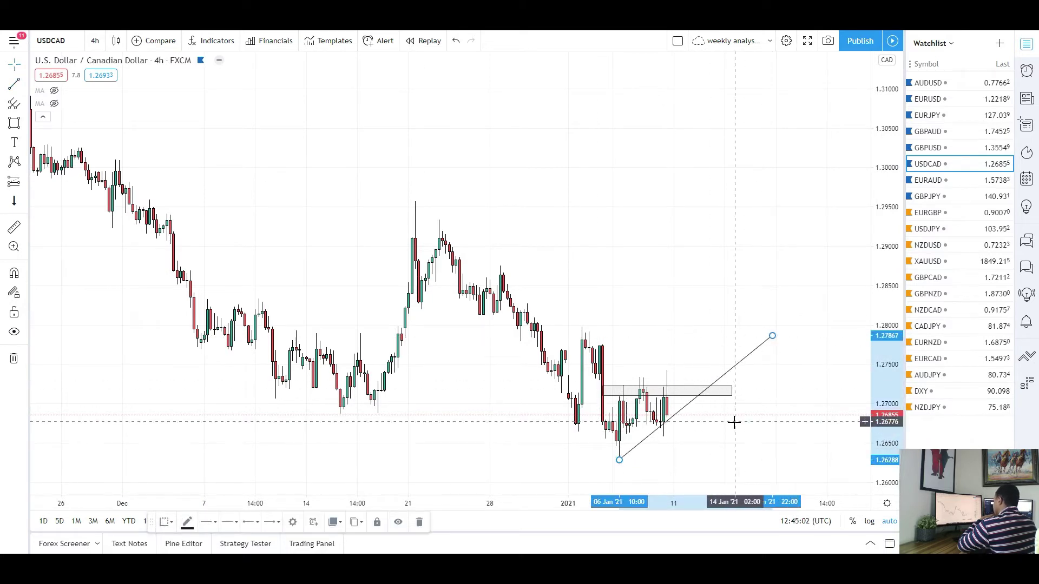
Draw a falling projected price path from about 1.270 beside the latest candle to about 1.2607 on 12 Jan '21.
left_click(27, 108)
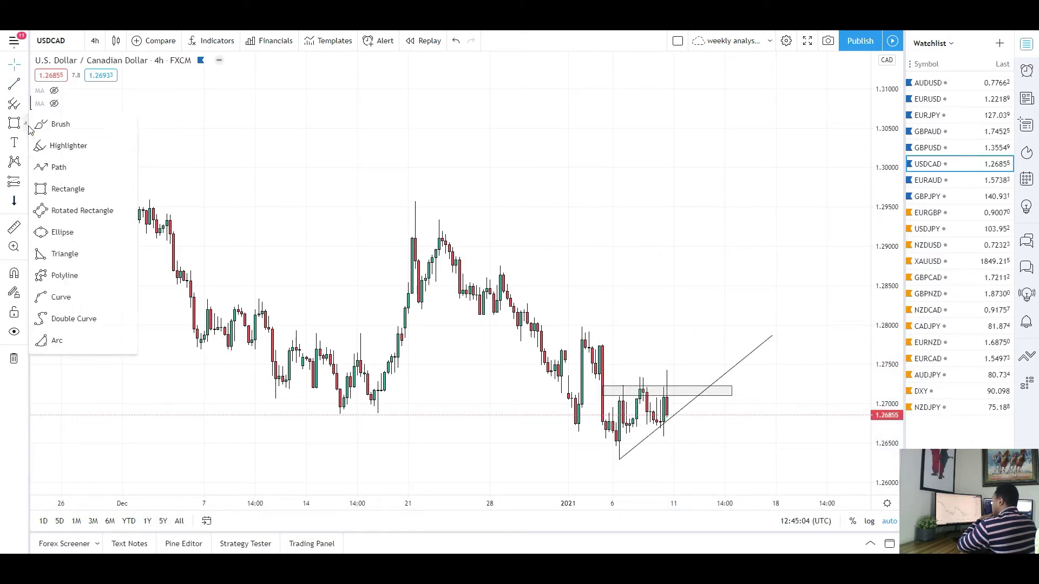
left_click(51, 167)
left_click(678, 402)
double_click(708, 477)
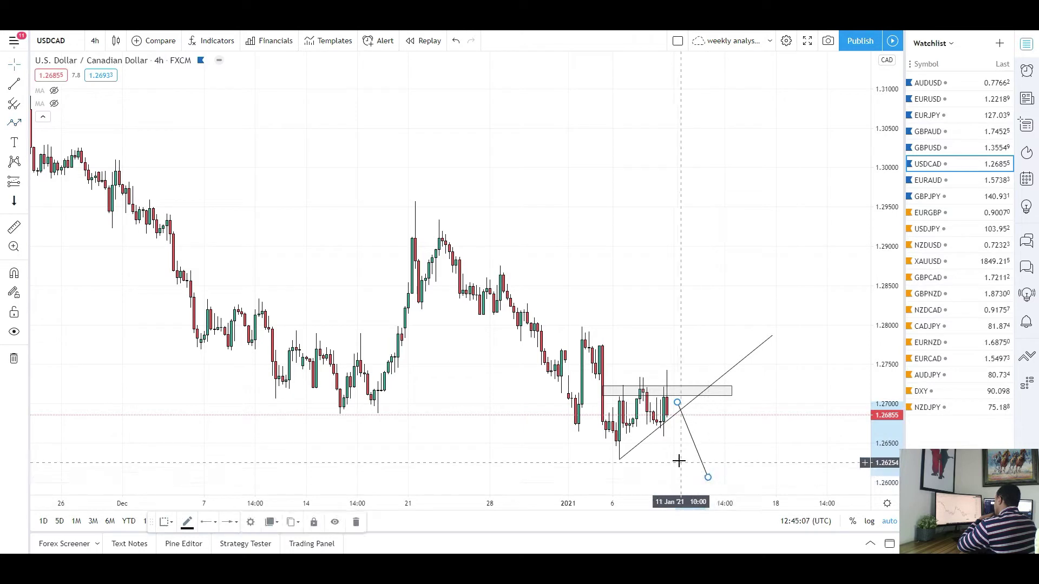
Place a horizontal ray at about 1.2601 under the projected path, starting 14 Dec '20.
left_click(26, 84)
left_click(49, 194)
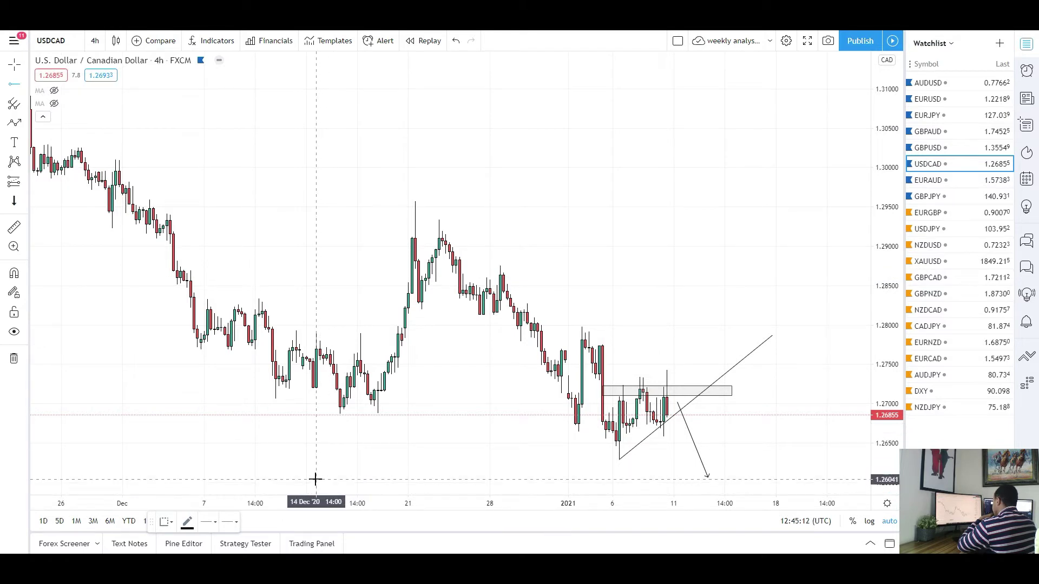
left_click(313, 481)
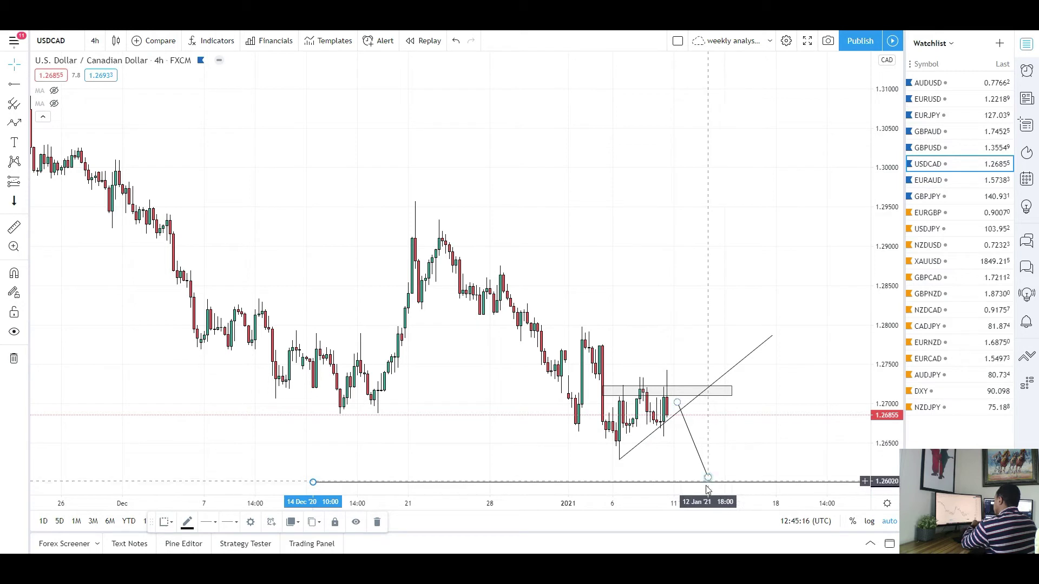
Switch USDCAD to the weekly interval and place a horizontal ray at about 1.2599 near the 2018 low, starting in March 2018.
left_click(96, 41)
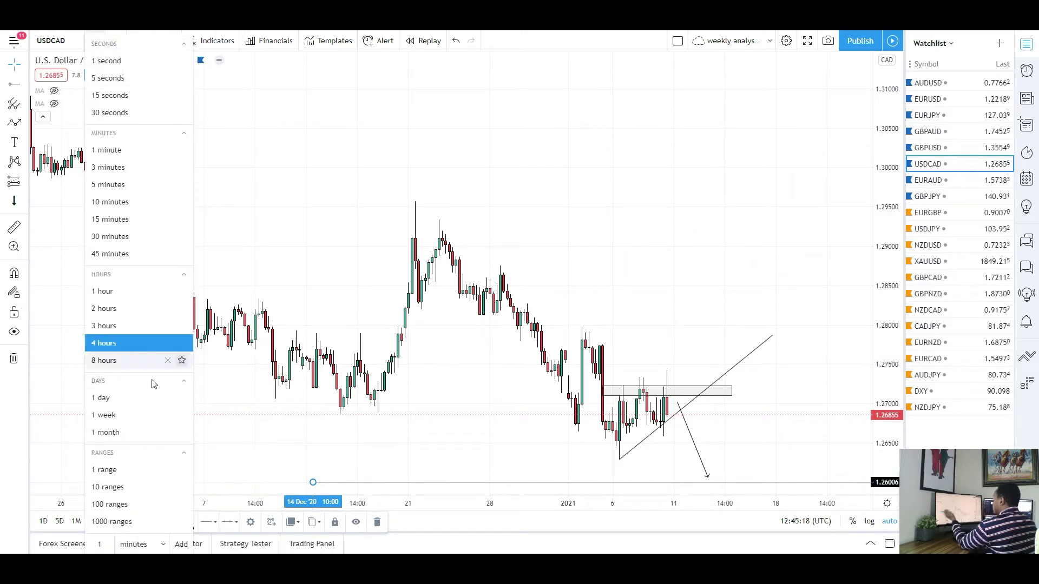
left_click(134, 418)
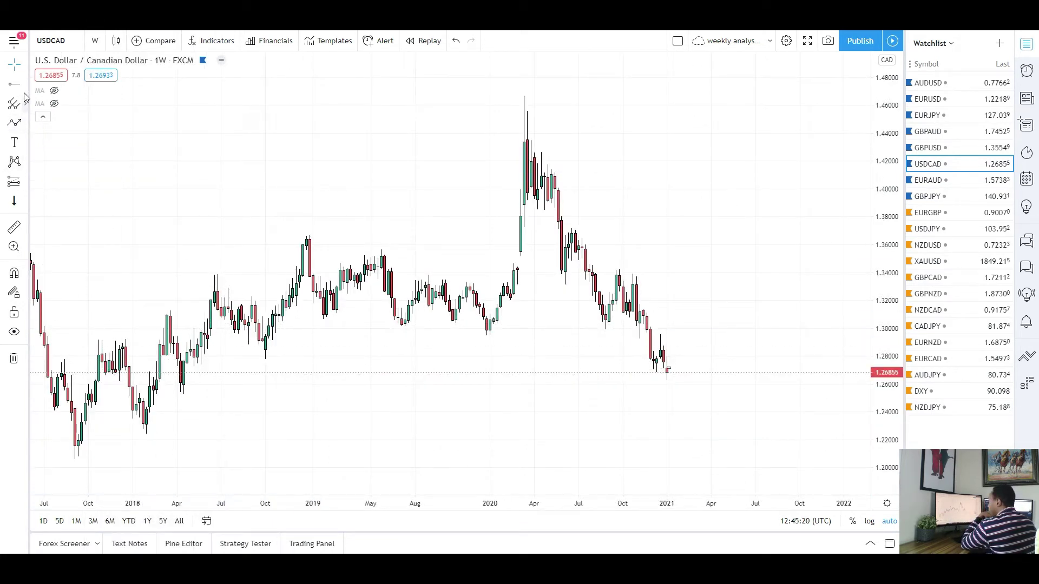
key("alt+t")
left_click(167, 384)
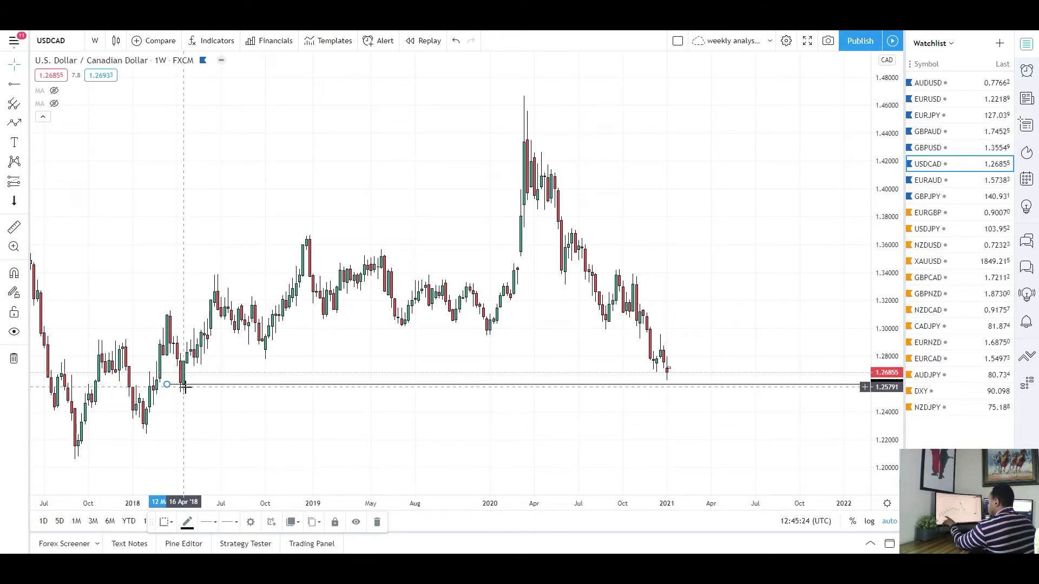
mouse_move(183, 398)
left_mouse_down()
mouse_move(303, 417)
mouse_move(346, 400)
mouse_move(345, 412)
left_mouse_up()
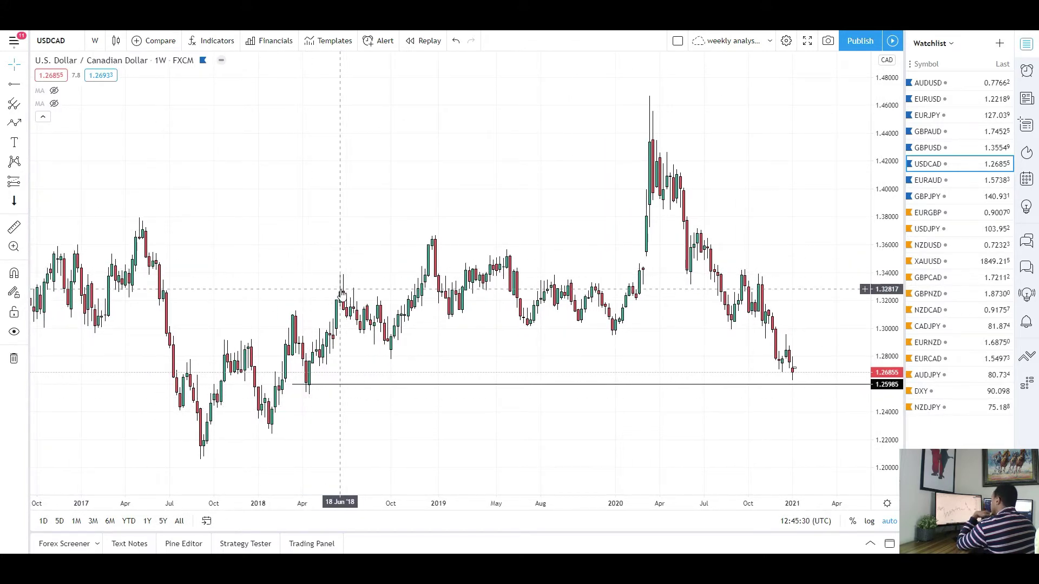
left_click_drag(359, 181, 228, 219)
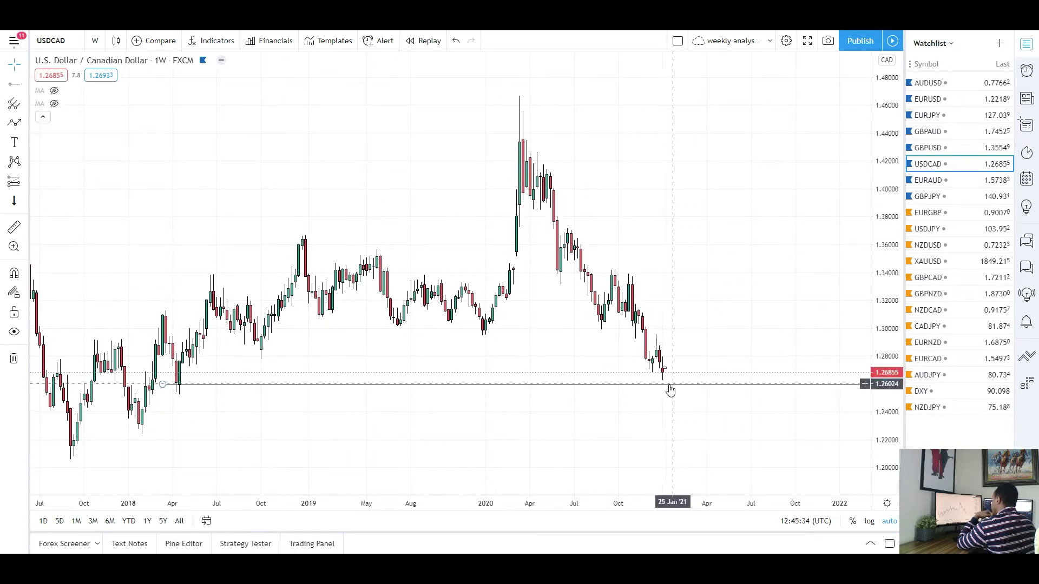
Draw a rectangle from about 1.3014 to 1.3060 at the broken August 2020 low, extending to about October 2021, and remove it.
left_click(27, 126)
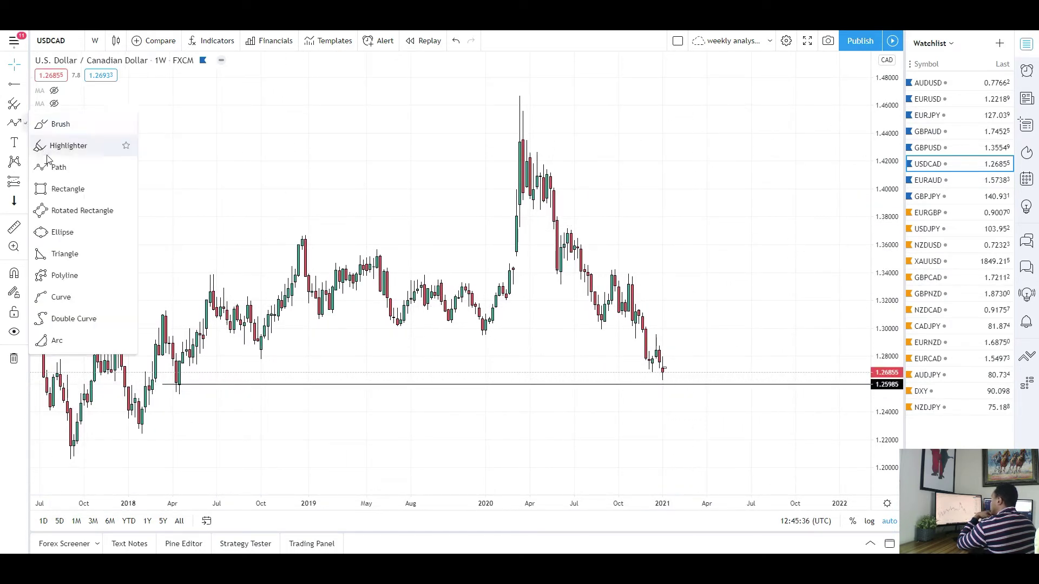
left_click(59, 188)
left_click_drag(587, 320, 796, 327)
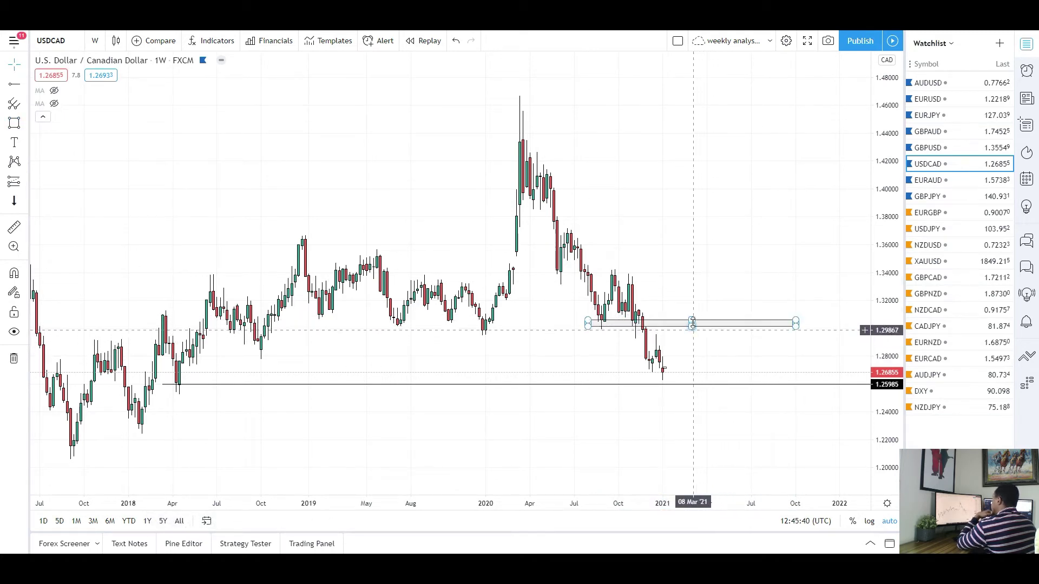
right_click(716, 331)
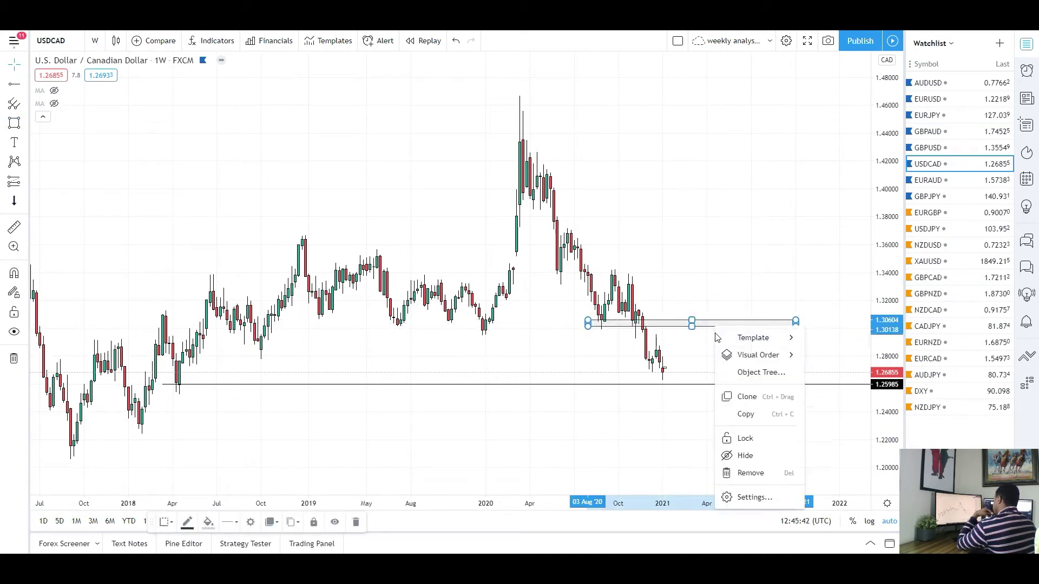
left_click(745, 472)
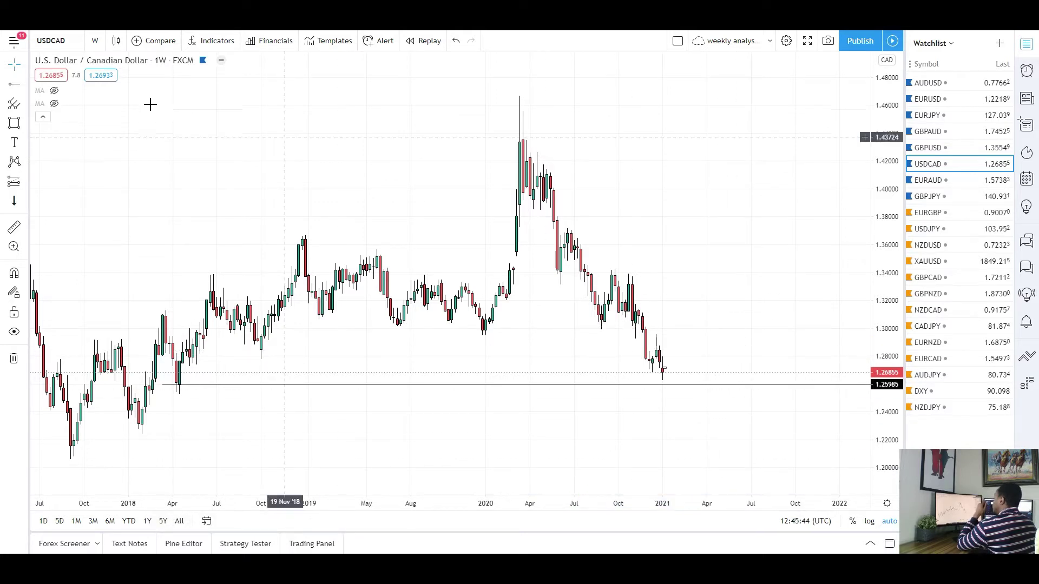
Switch USDCAD to the daily interval and delete the 1.25985 ray, ascending trend line, projected path and small rectangle, keeping the 1.26006 ray.
left_click(95, 40)
left_click(157, 397)
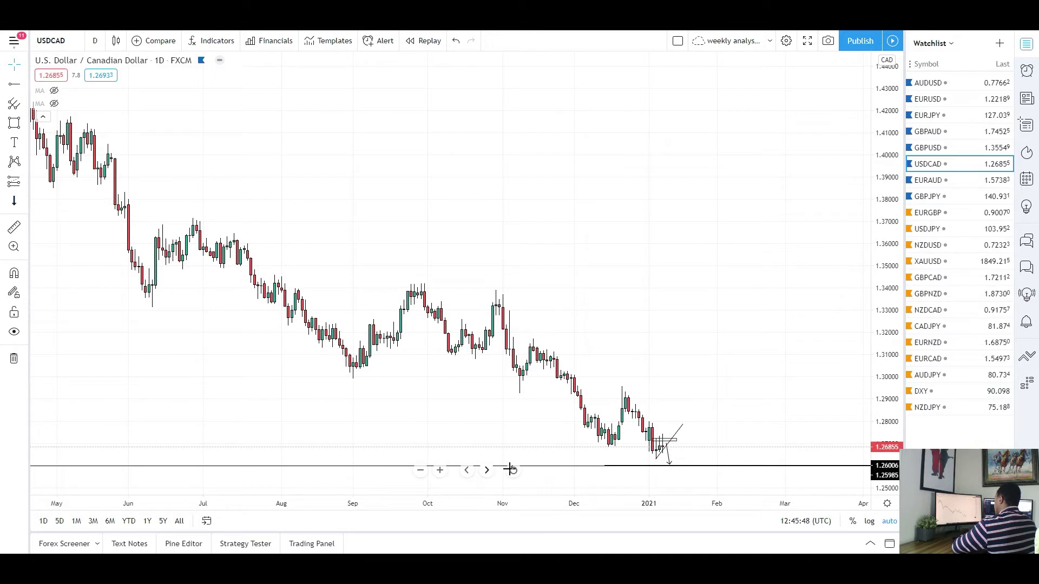
scroll(624, 332, "up", 2)
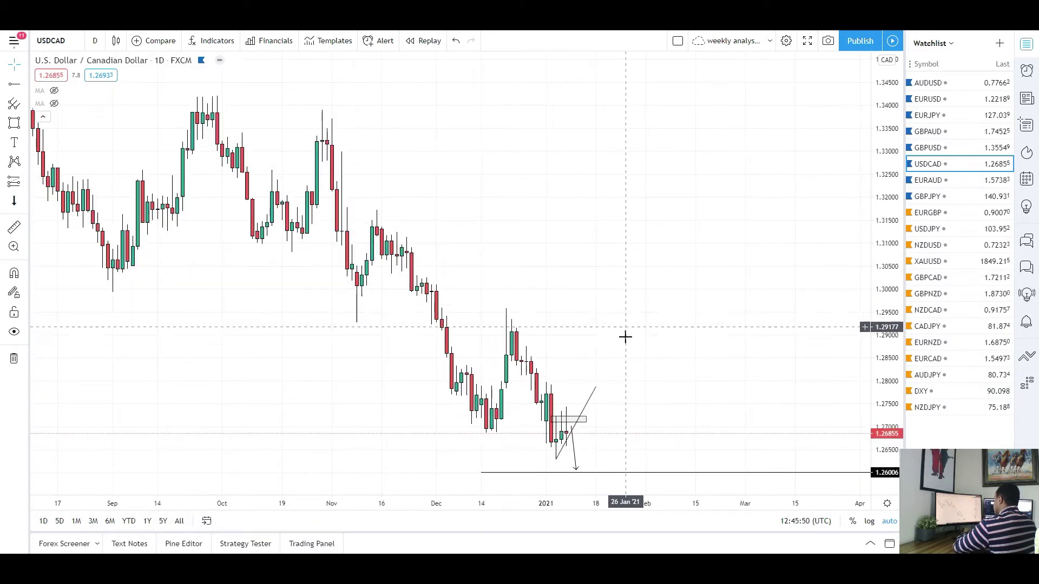
scroll(542, 412, "up", 1)
key("Delete")
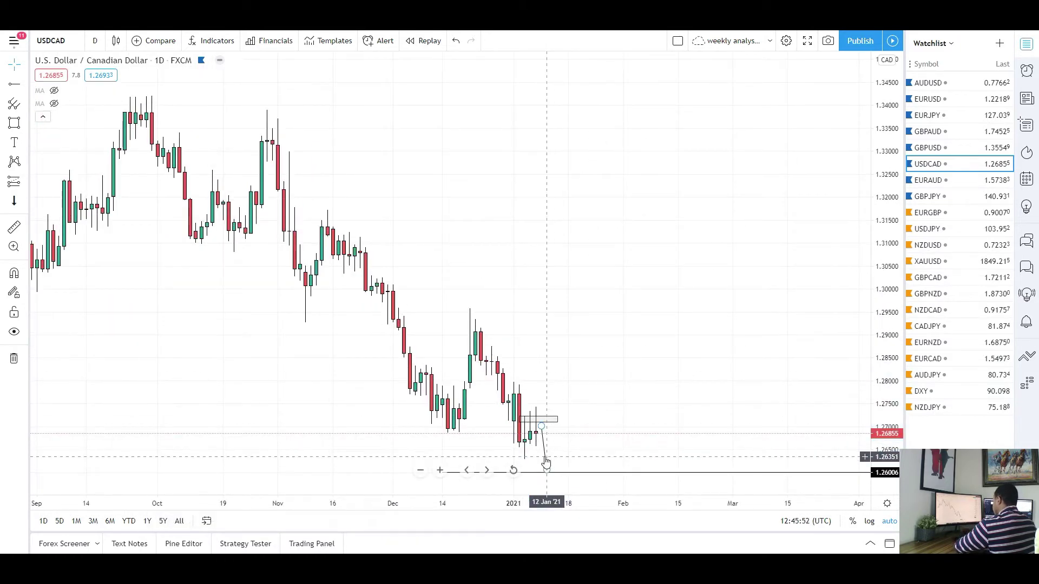
key("Delete")
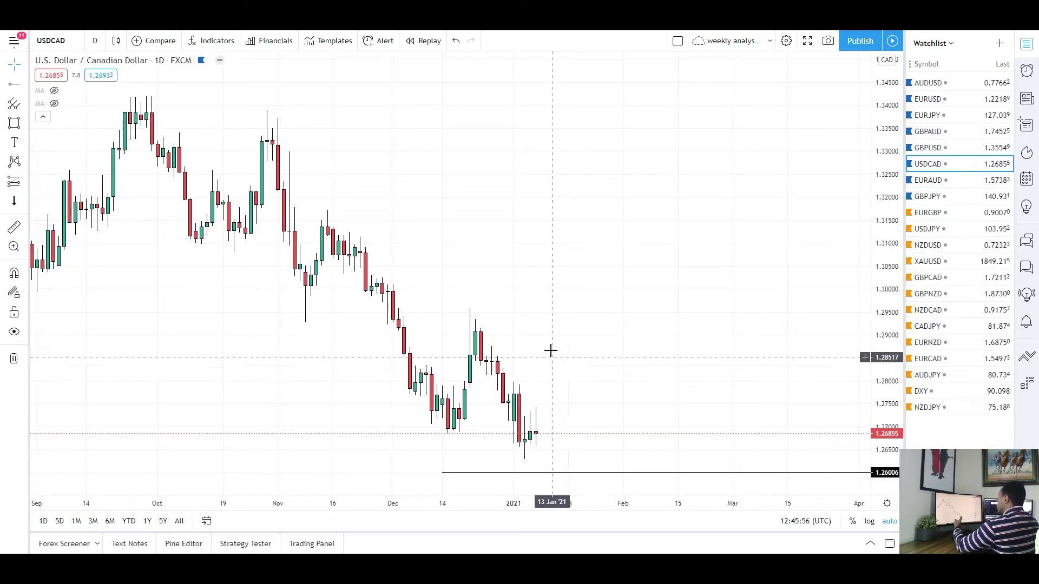
Examine the USDCAD daily swings from the autumn highs through the December pullback down to the 1.26006 ray.
left_click_drag(554, 357, 577, 348)
left_click_drag(517, 301, 546, 331)
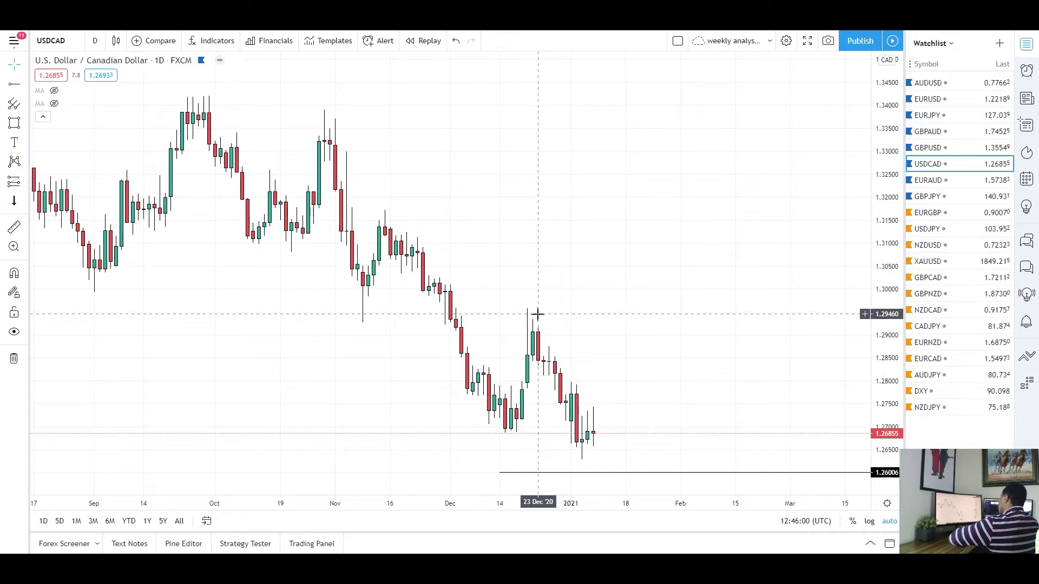
left_click_drag(480, 252, 582, 258)
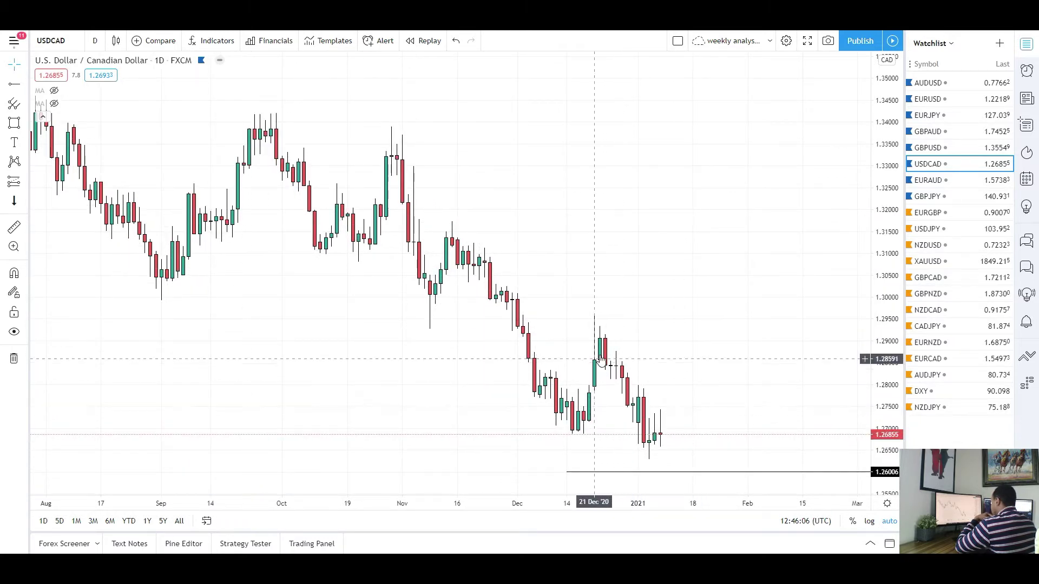
scroll(579, 368, "right", 5)
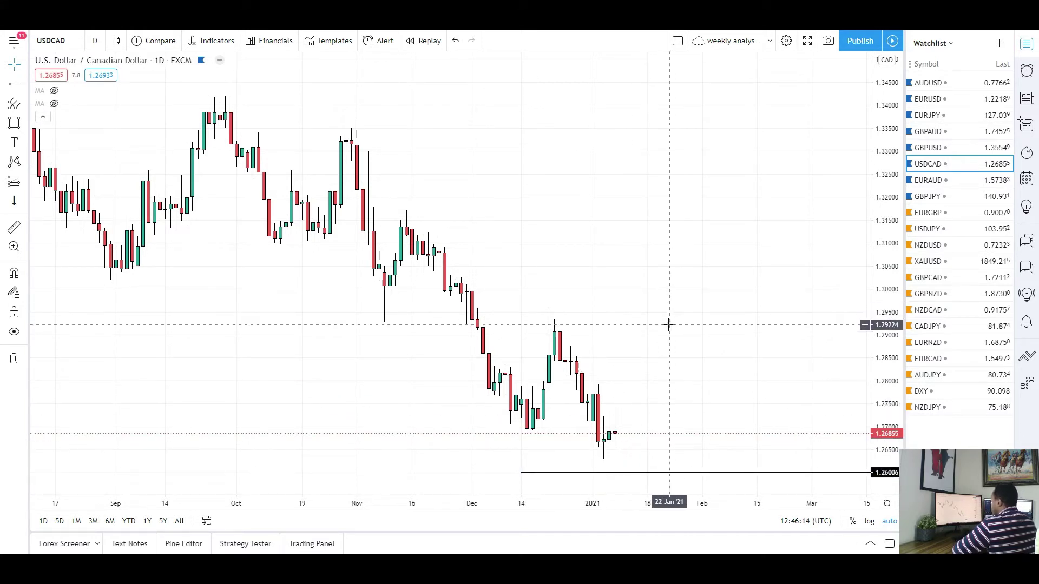
Switch from USDCAD to the EURGBP daily chart and frame its price action from September 2020 to January 2021.
left_click_drag(264, 334, 304, 343)
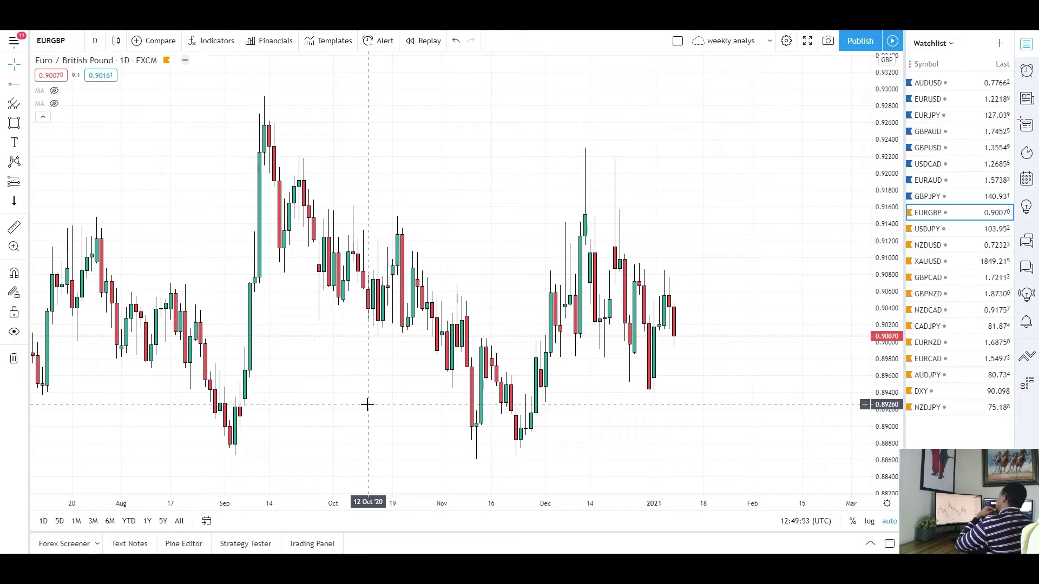
scroll(369, 409, "up", 1)
scroll(419, 406, "up", 3)
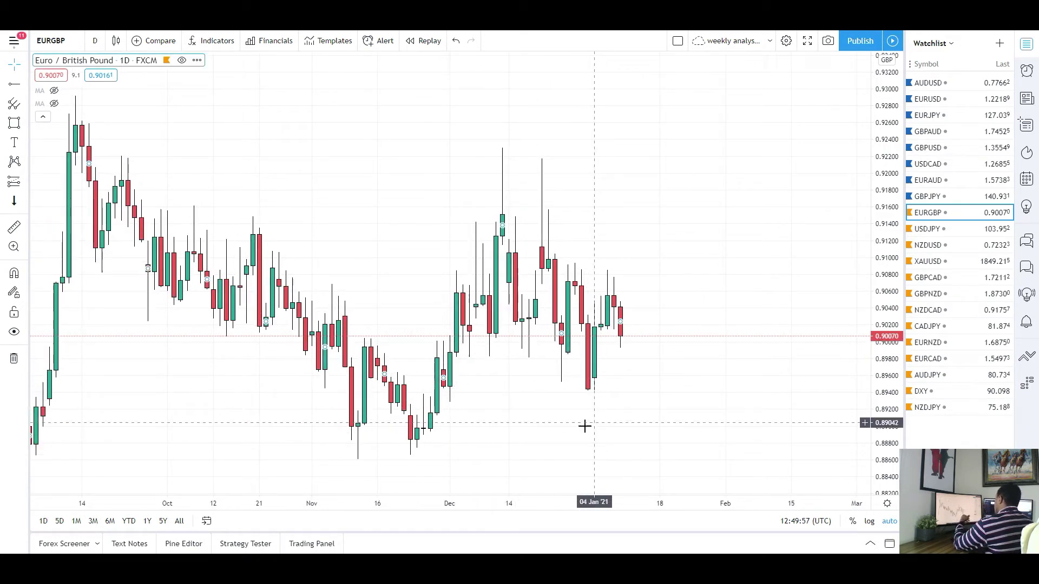
Try a support rectangle from 0.88645 to 0.88952 across the November lows, spanning 14 September 2020 to 5 February 2021, and remove it.
mouse_move(81, 430)
left_mouse_down()
mouse_move(387, 482)
mouse_move(751, 456)
left_mouse_up()
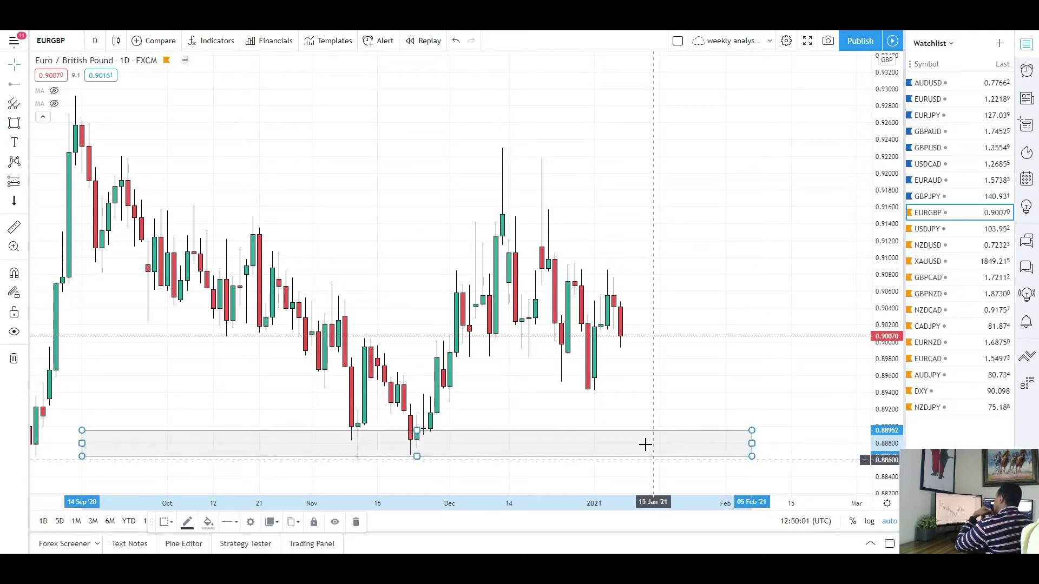
right_click(626, 434)
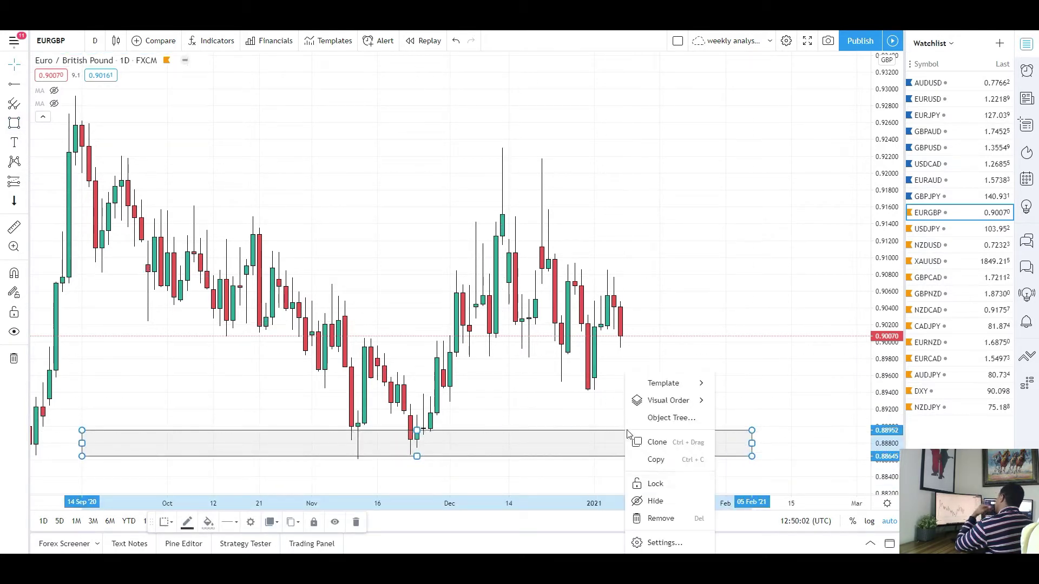
left_click(665, 520)
Draw a support rectangle from 0.88660 to 0.88909 across the November lows, spanning 3 November 2020 to 22 February 2021.
scroll(504, 217, "up", 5)
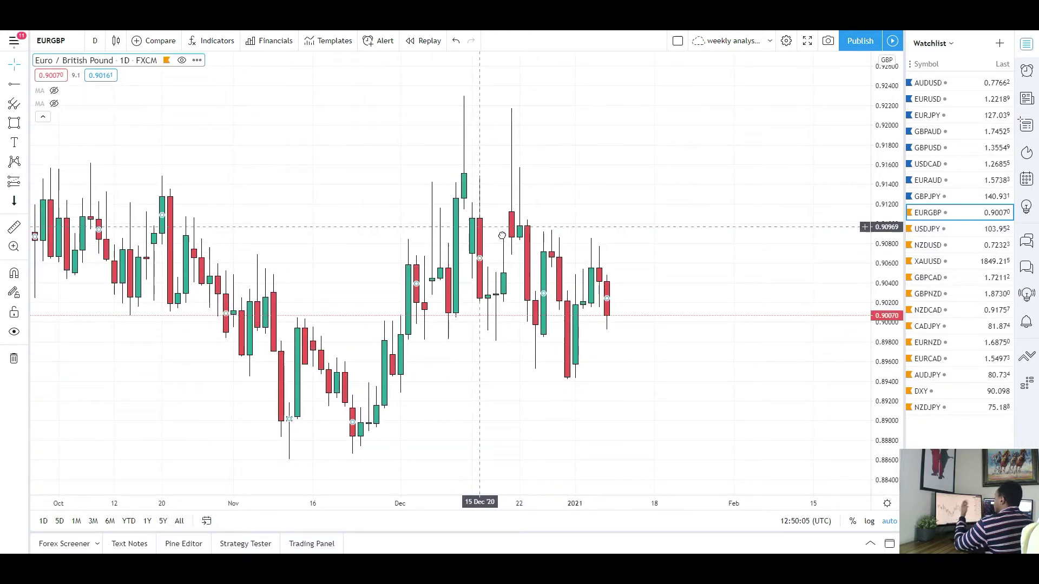
scroll(661, 255, "down", 1)
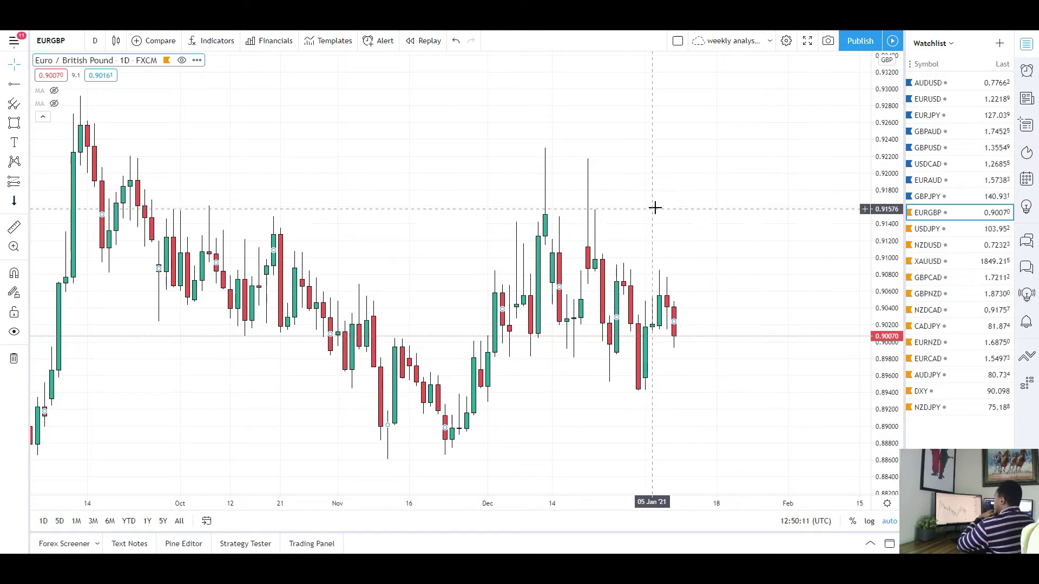
left_click_drag(660, 274, 614, 275)
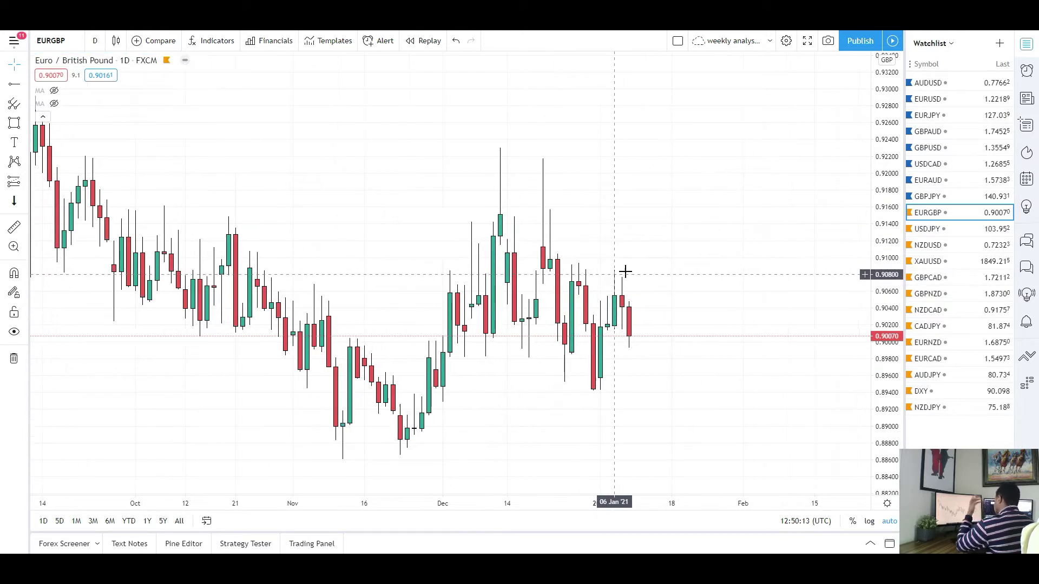
left_click_drag(707, 229, 683, 236)
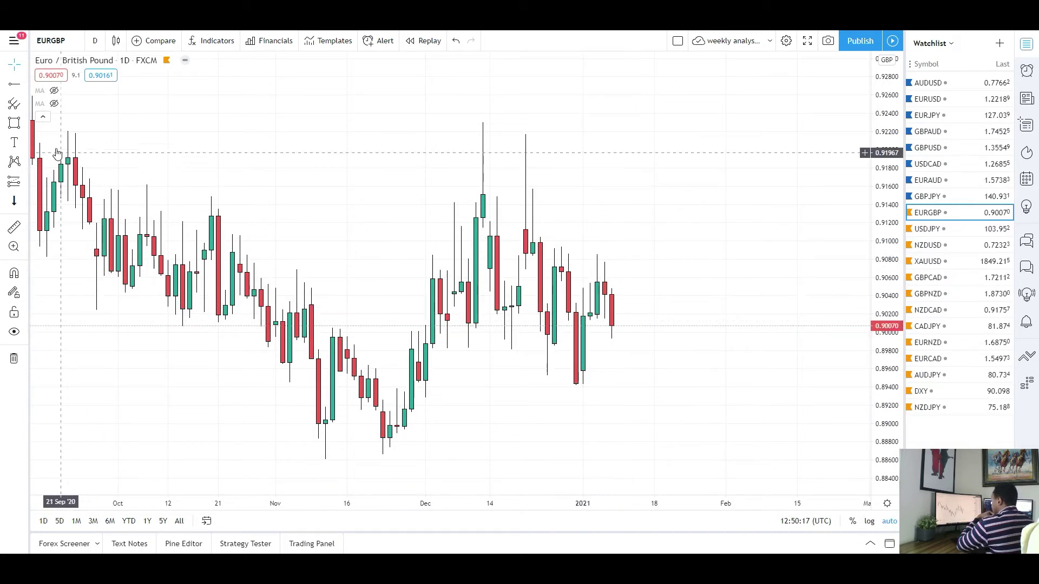
left_click(13, 123)
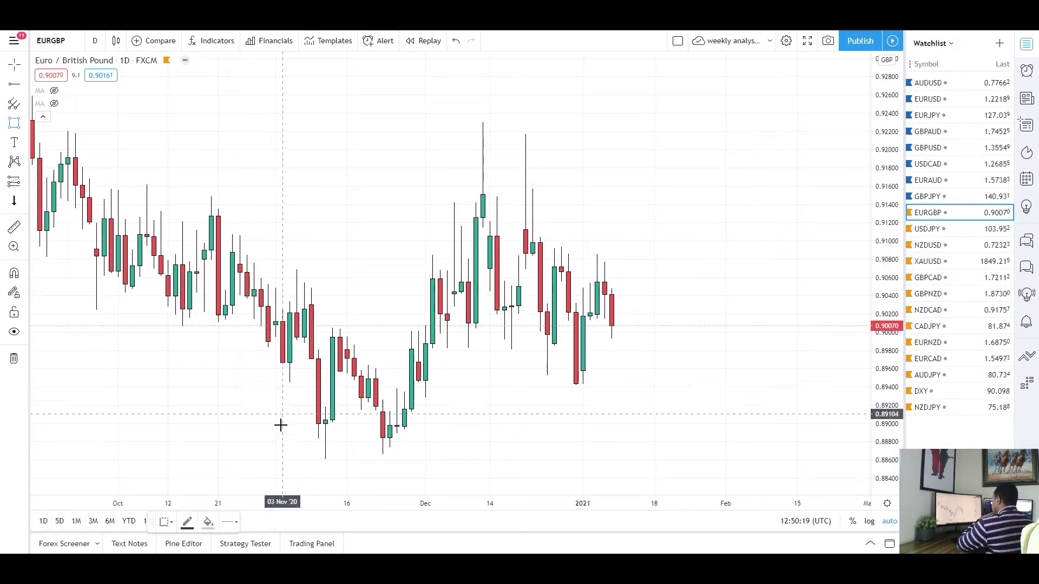
left_click_drag(283, 432, 454, 449)
left_click_drag(551, 457, 832, 454)
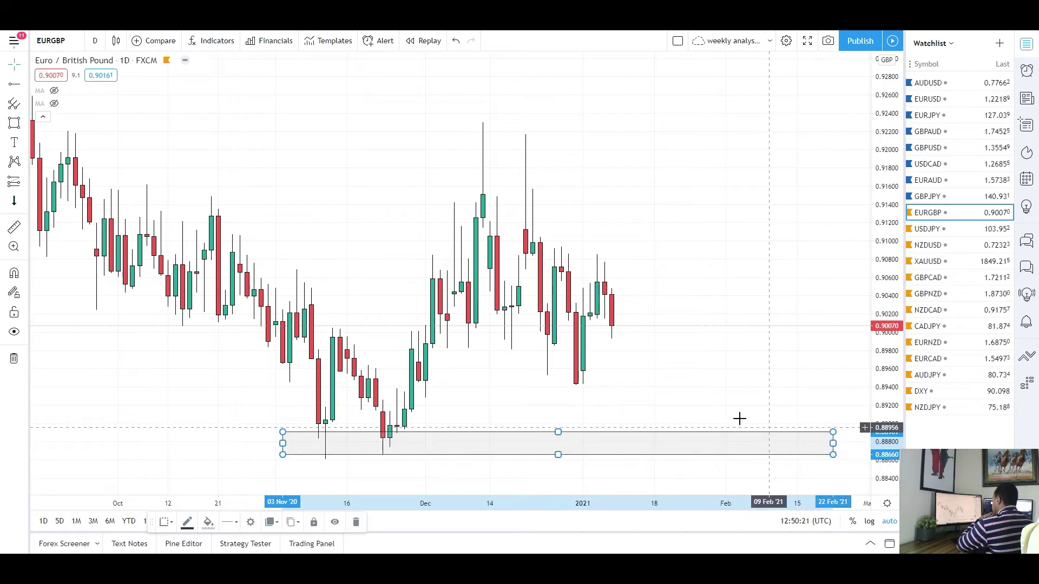
Try a smaller rectangle from about 0.8942 to 0.8956 at the early January low, starting 29 December 2020, and delete both rectangles.
left_click(14, 123)
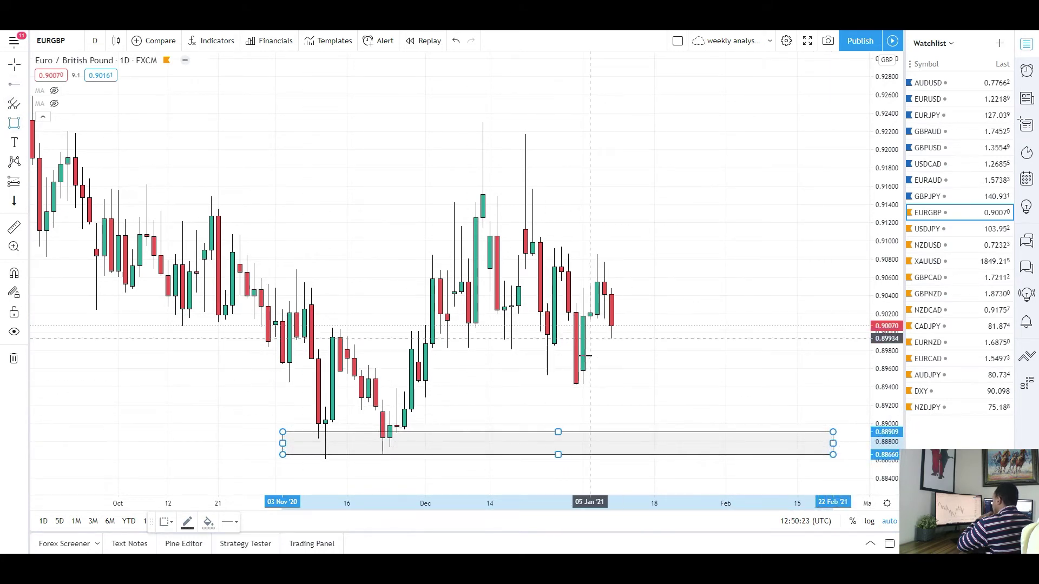
left_click(561, 373)
left_click(761, 385)
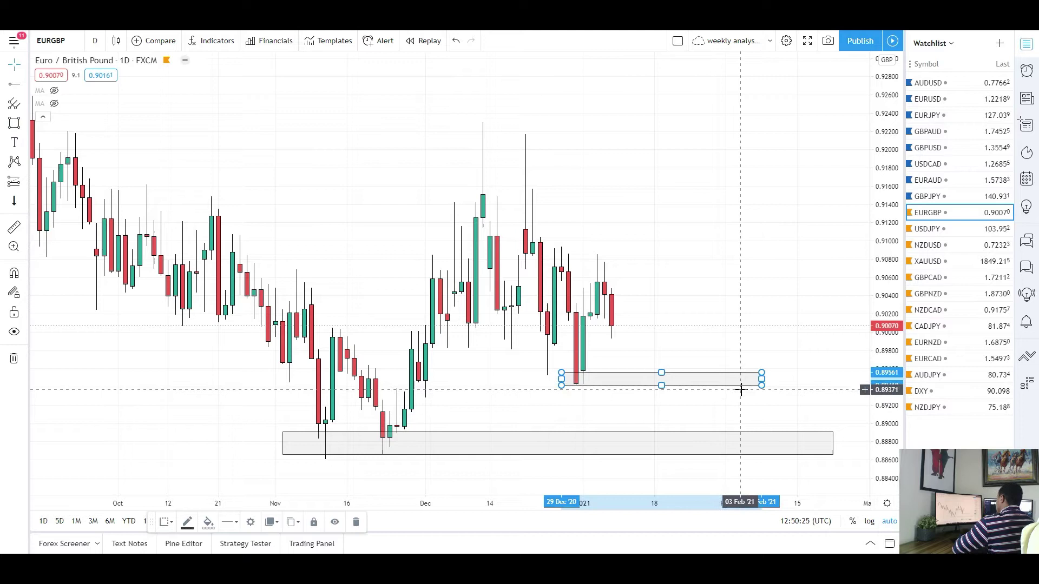
key("Delete")
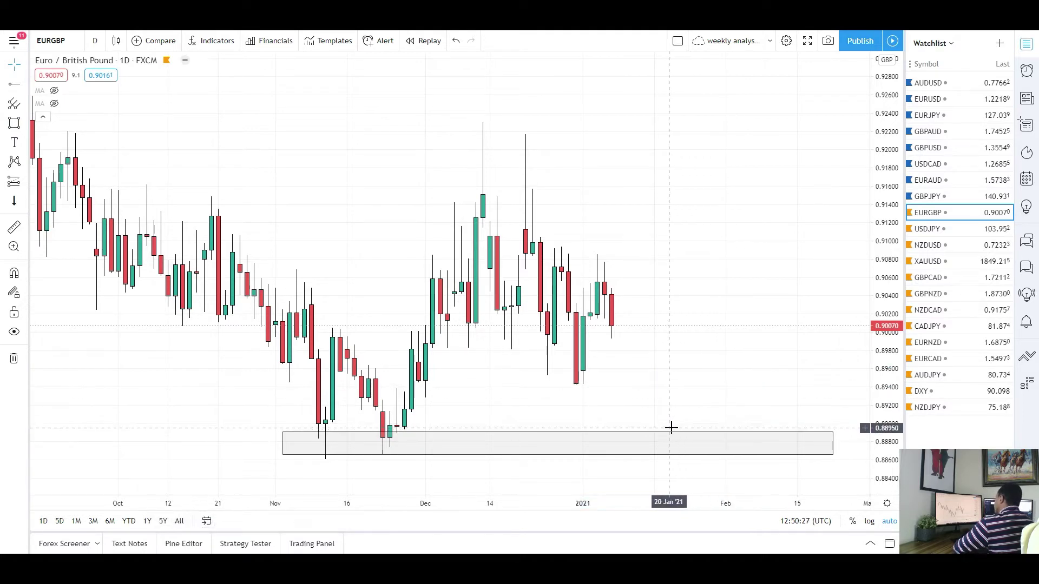
left_click(672, 435)
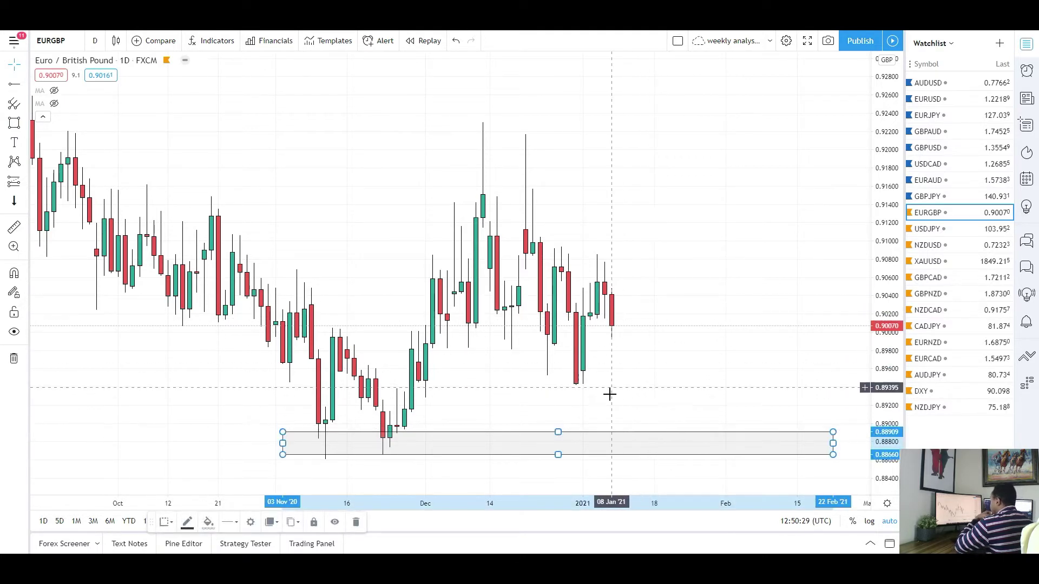
key("Delete")
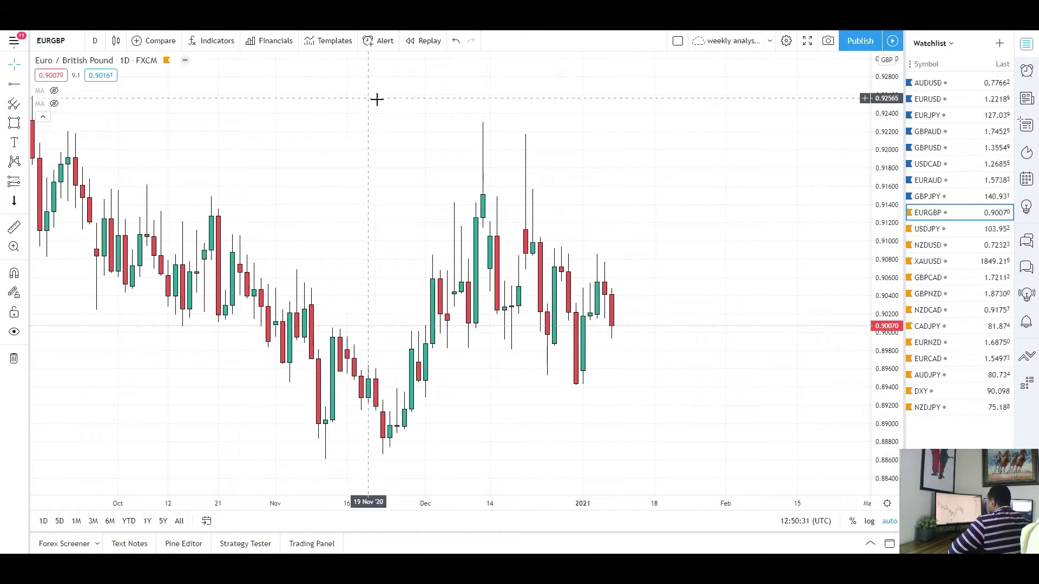
Draw a resistance rectangle from 0.90722 to 0.90941 over the late December highs, spanning 24 December 2020 to about 27 January 2021.
scroll(366, 262, "up", 2)
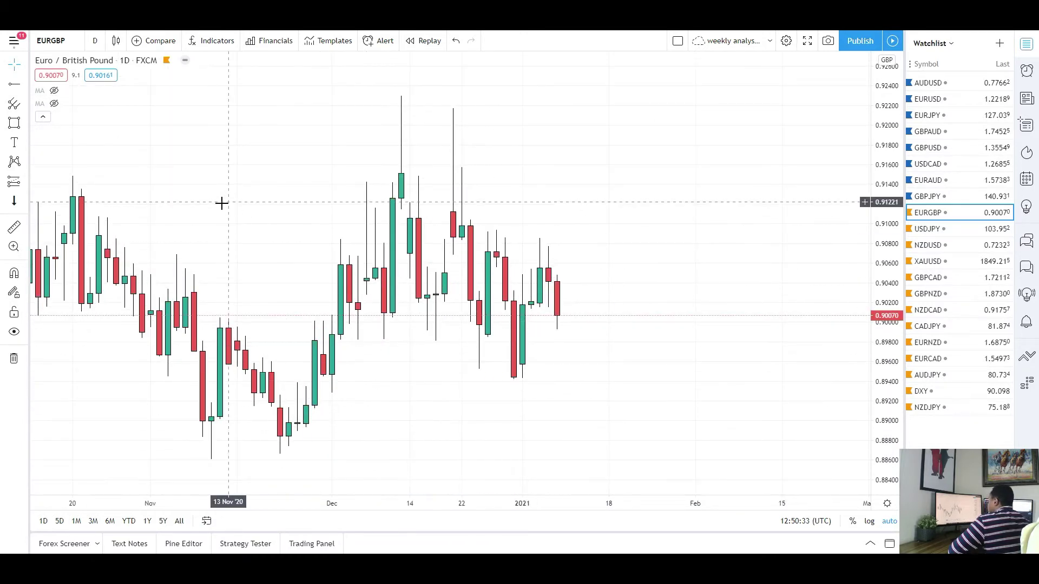
left_click(14, 123)
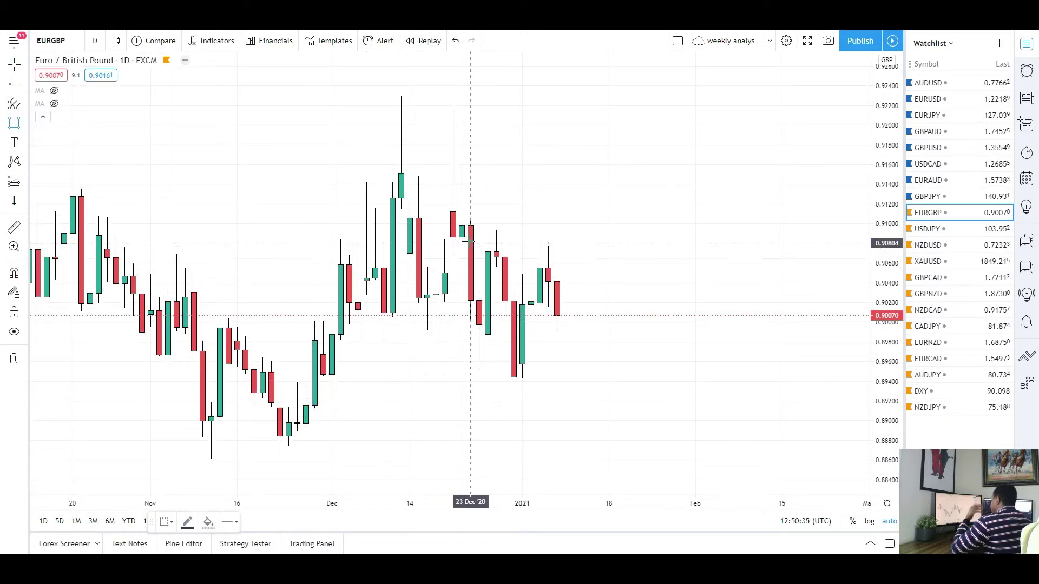
left_click(494, 230)
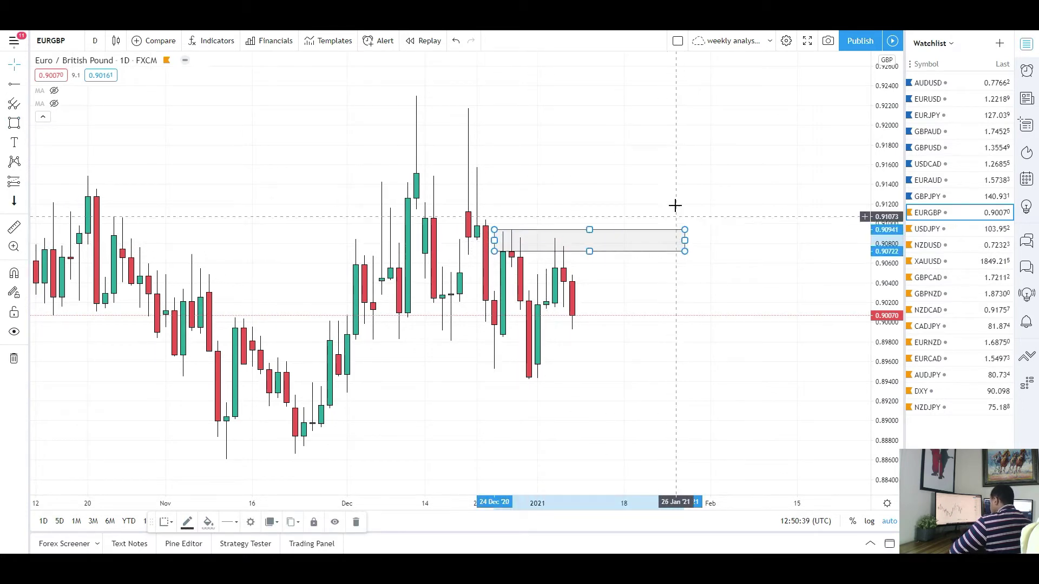
left_click(679, 230)
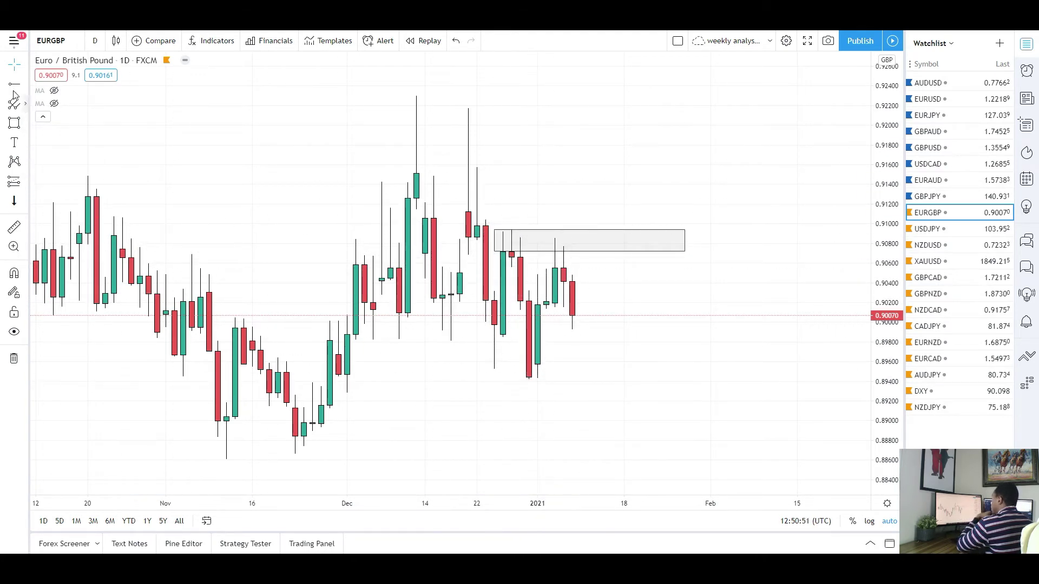
Place a horizontal ray at 0.90150 starting about 4 January 2021, and switch EURGBP to the 4-hour interval.
scroll(415, 300, "up", 2)
left_click(468, 307)
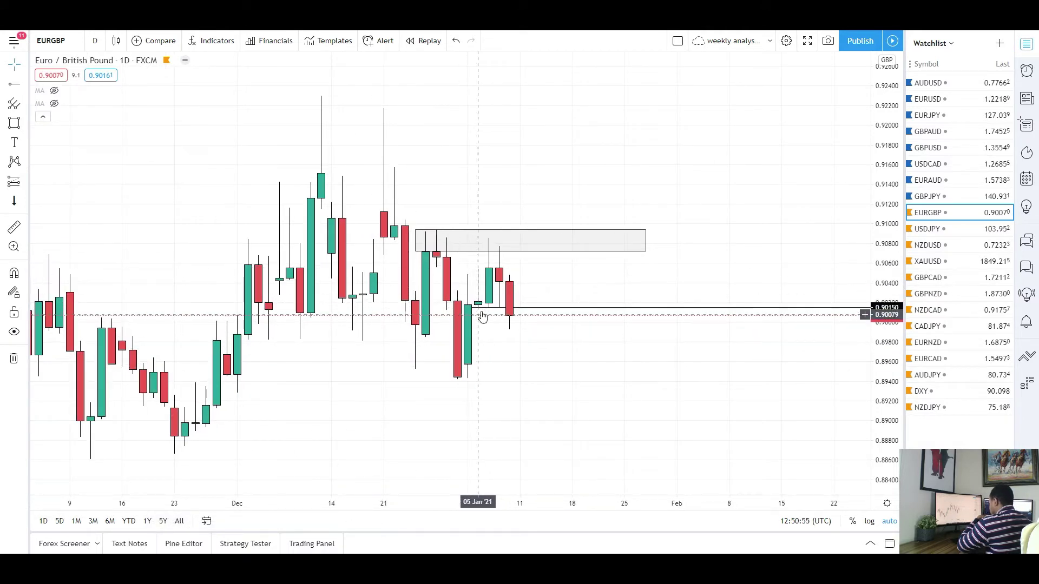
left_click(95, 41)
left_click(114, 344)
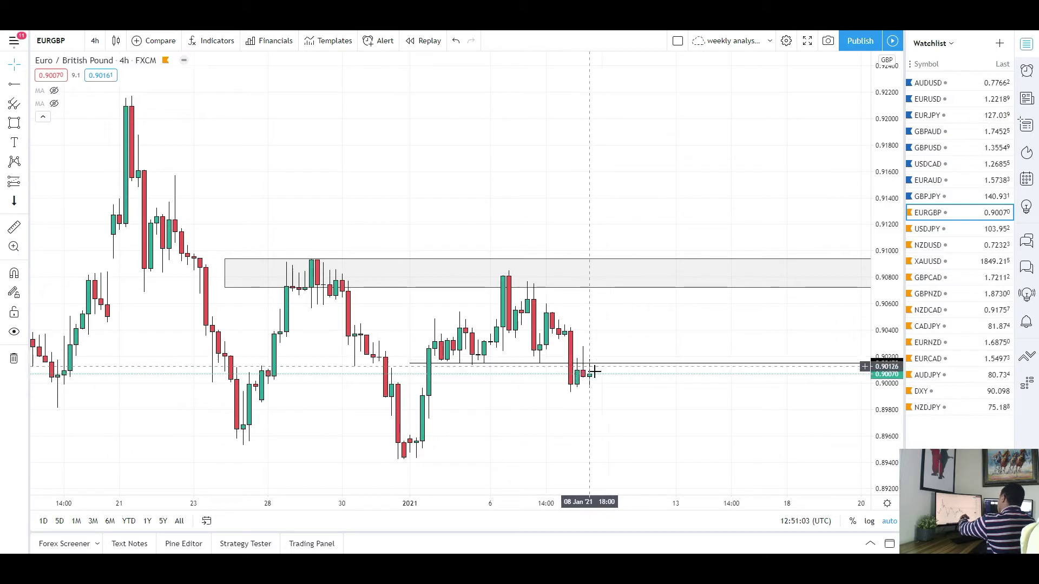
Try a horizontal ray at about 0.8913 on the 4-hour chart, lower it to about 0.8870 near the November lows, and delete it.
scroll(605, 401, "down", 3)
scroll(524, 436, "down", 4)
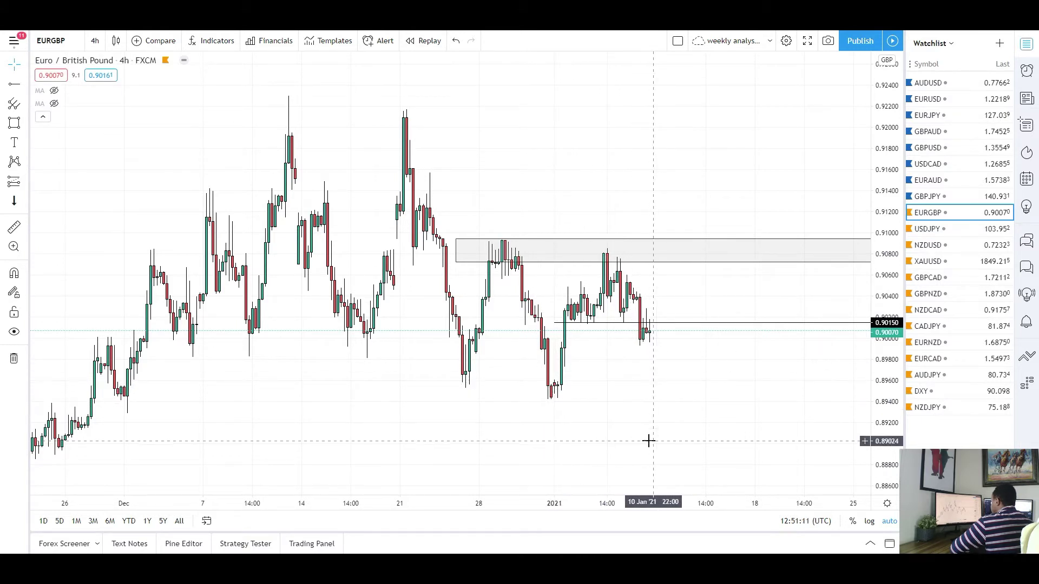
scroll(632, 431, "down", 1)
scroll(638, 436, "down", 1)
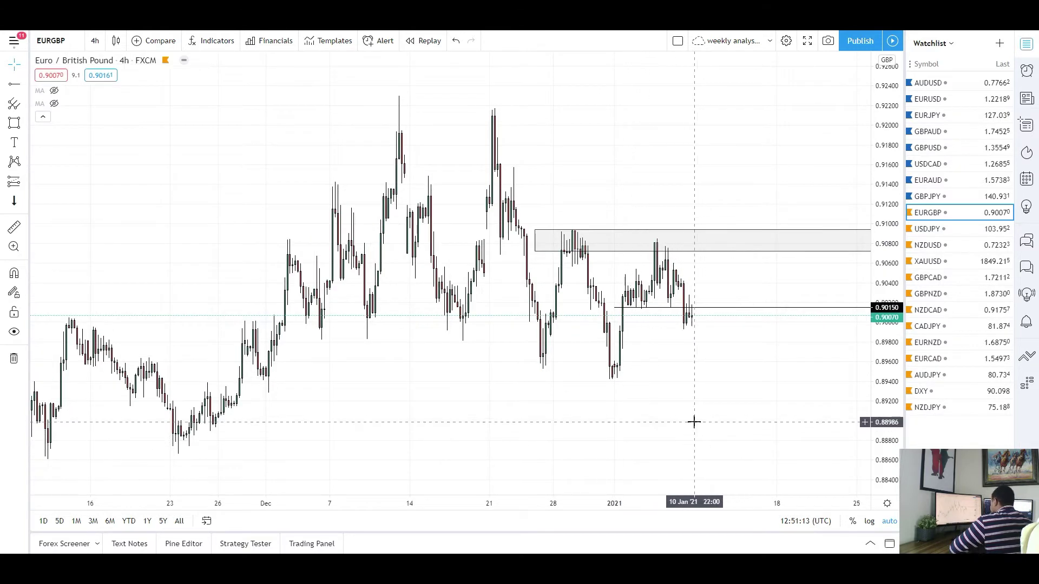
key("alt+t")
left_click(215, 408)
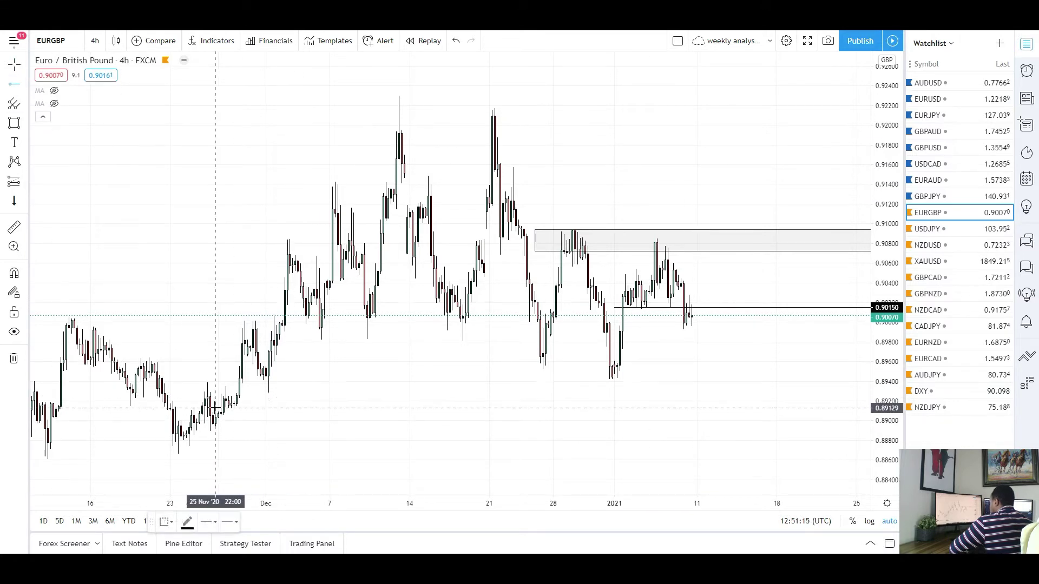
left_click(215, 407)
left_click_drag(482, 407, 242, 451)
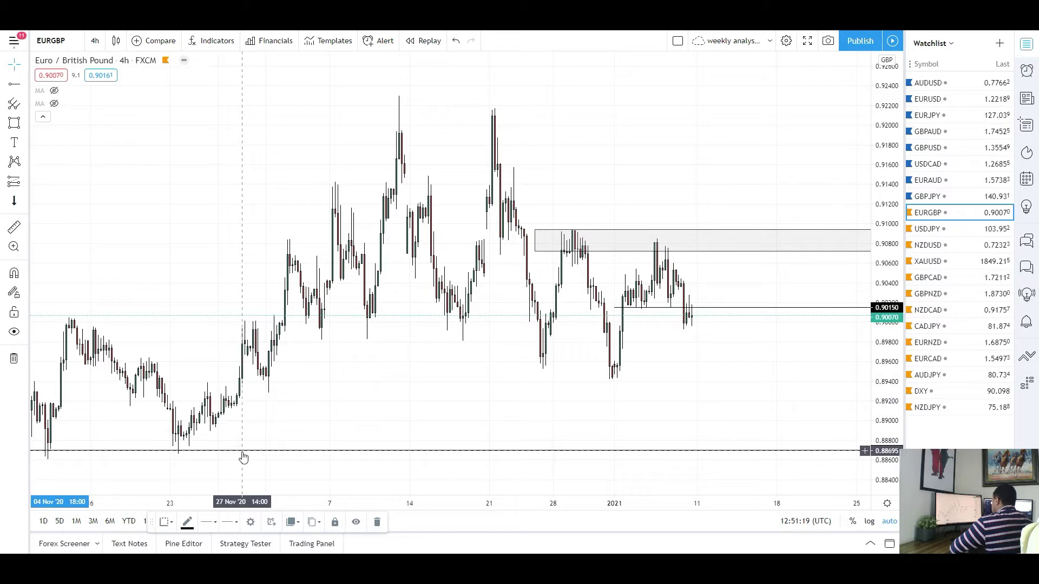
key("Delete")
Review EURGBP's 4-hour swings around the resistance rectangle and the 0.90150 ray, and return the chart to the daily interval.
scroll(486, 410, "up", 2)
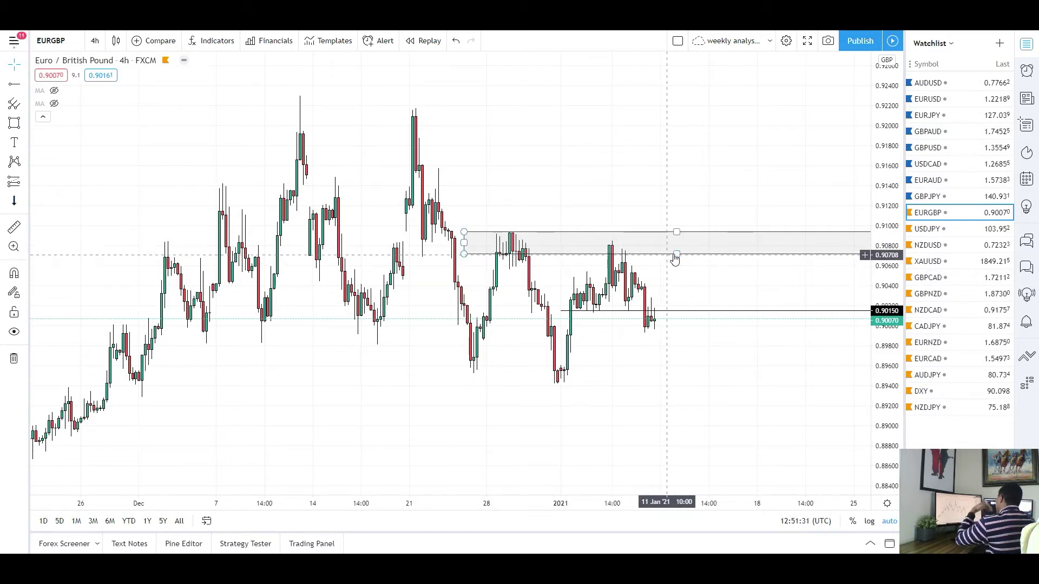
scroll(547, 348, "up", 3)
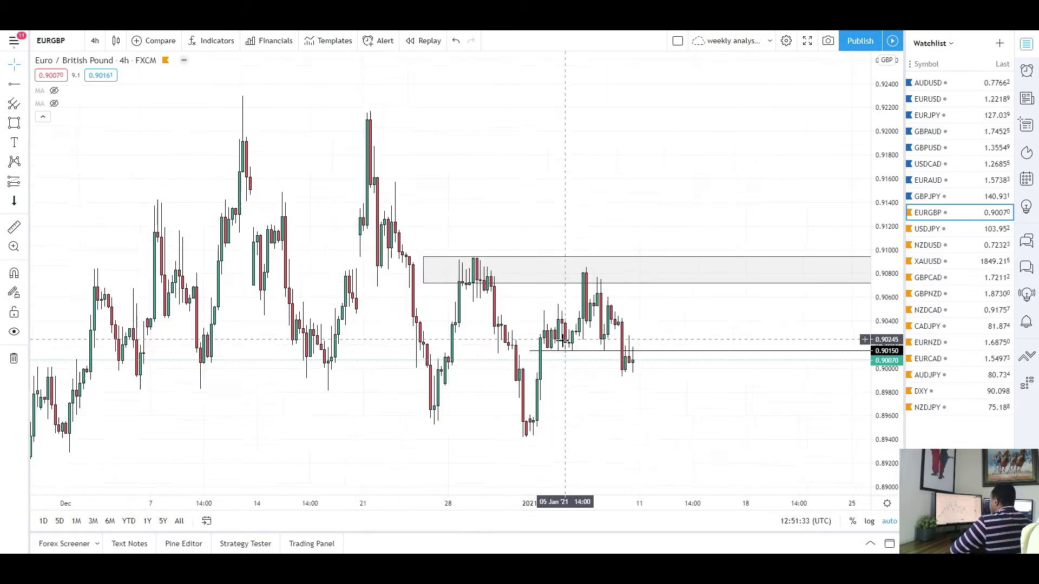
left_click(95, 41)
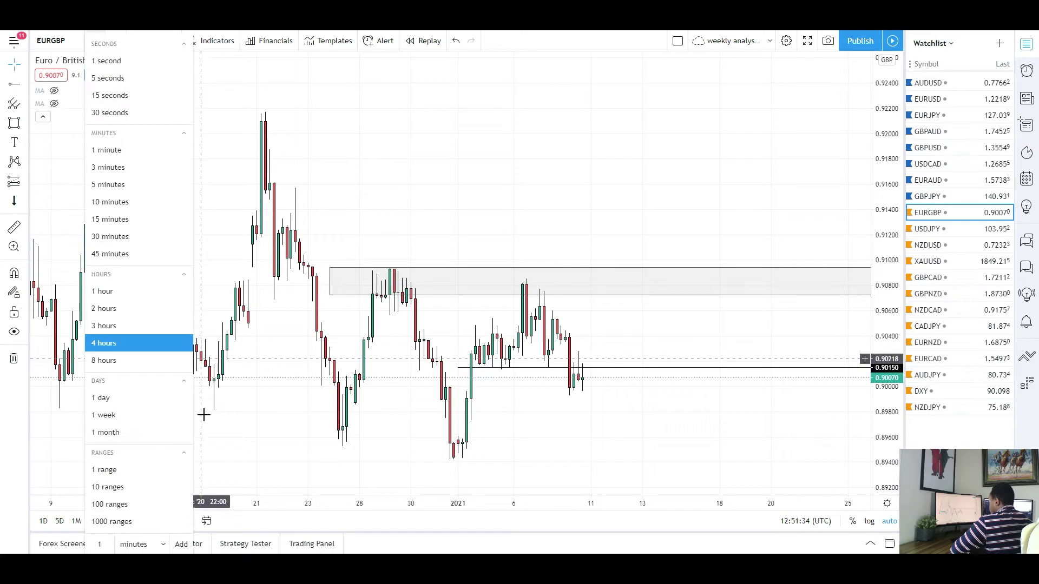
left_click(131, 399)
Switch to AUDUSD and draw a support rectangle from about 0.7700 to 0.7740, spanning about 18 December 2020 to 8 February 2021.
scroll(440, 395, "up", 3)
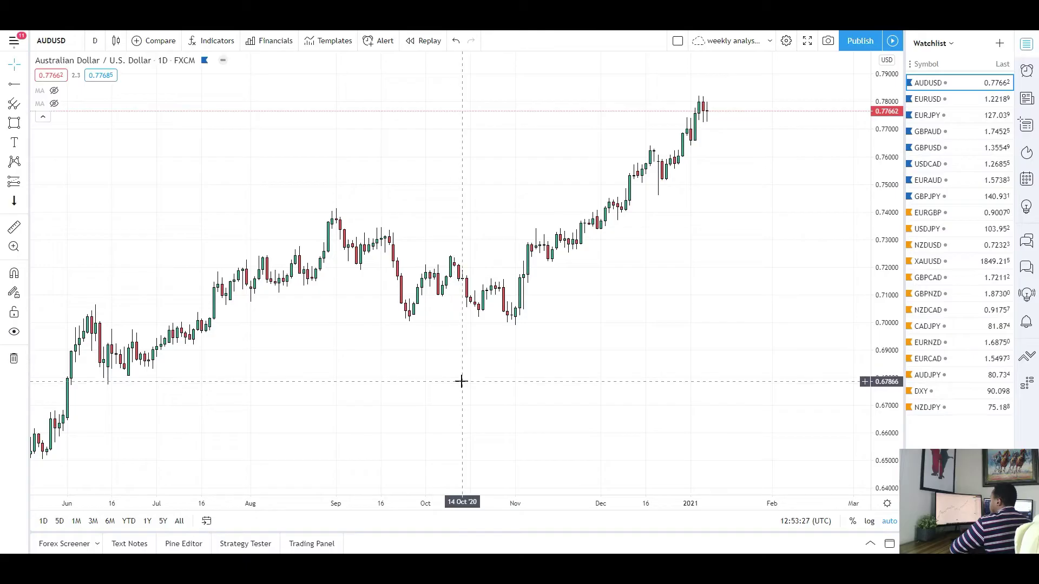
scroll(465, 375, "up", 2)
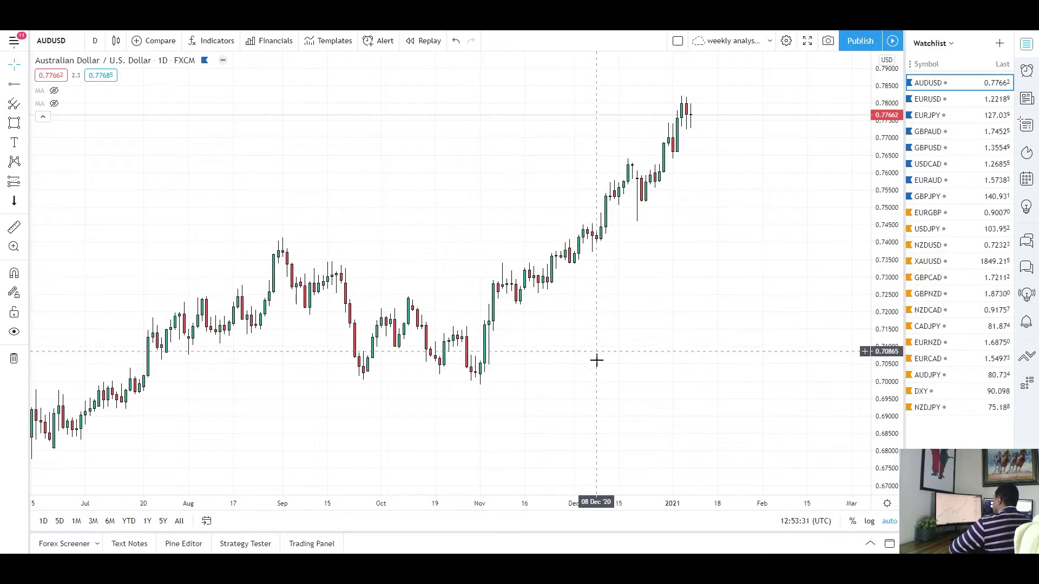
scroll(595, 362, "up", 1)
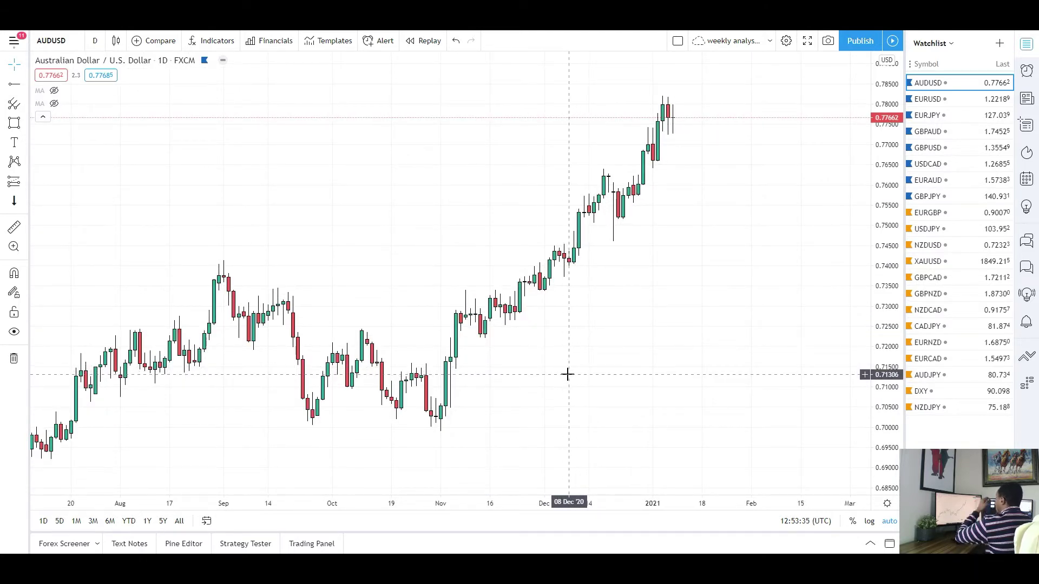
left_click_drag(607, 319, 537, 365)
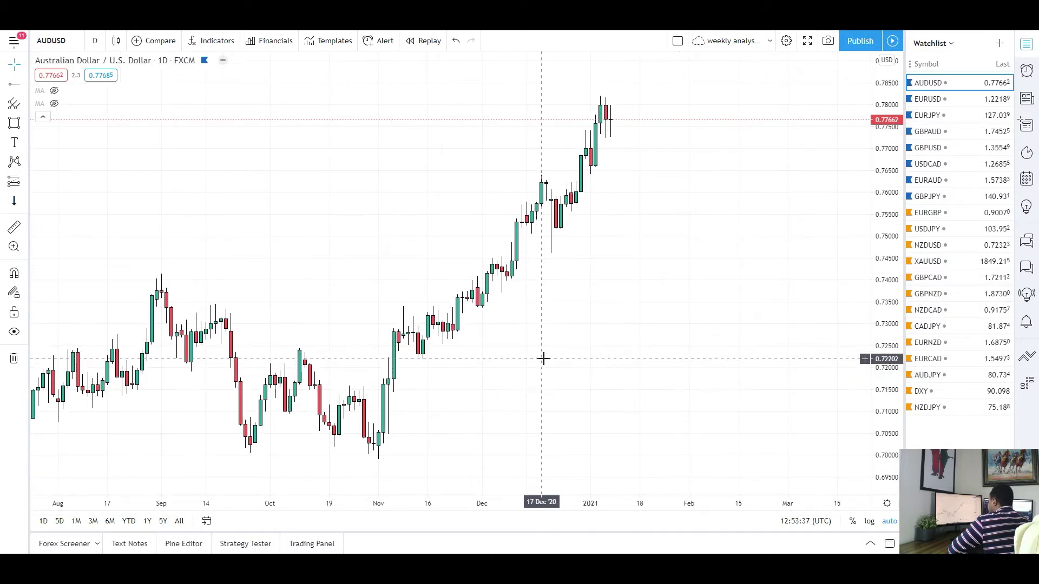
scroll(575, 280, "up", 1)
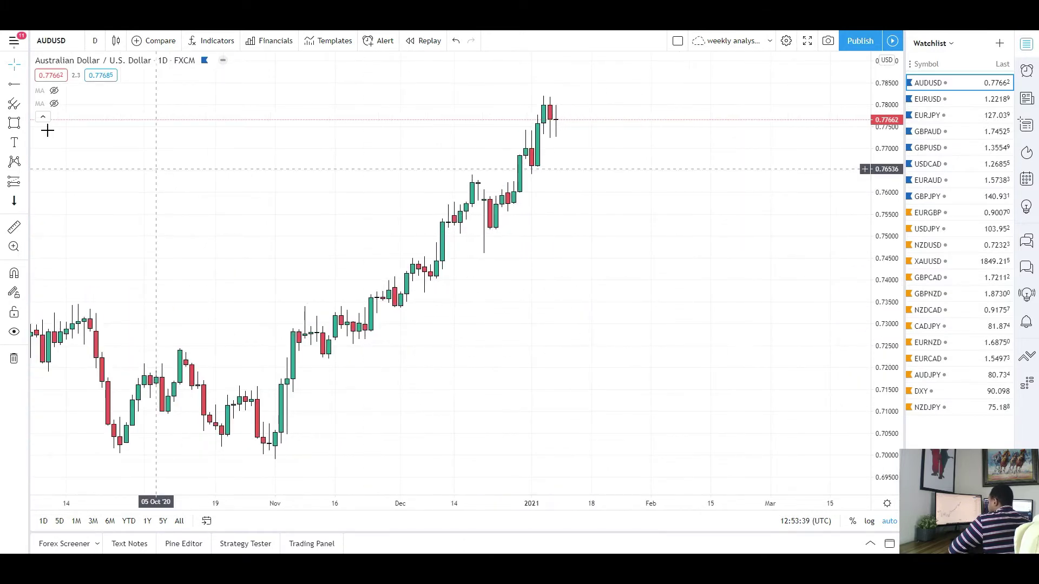
left_click(14, 124)
left_click_drag(480, 130, 680, 148)
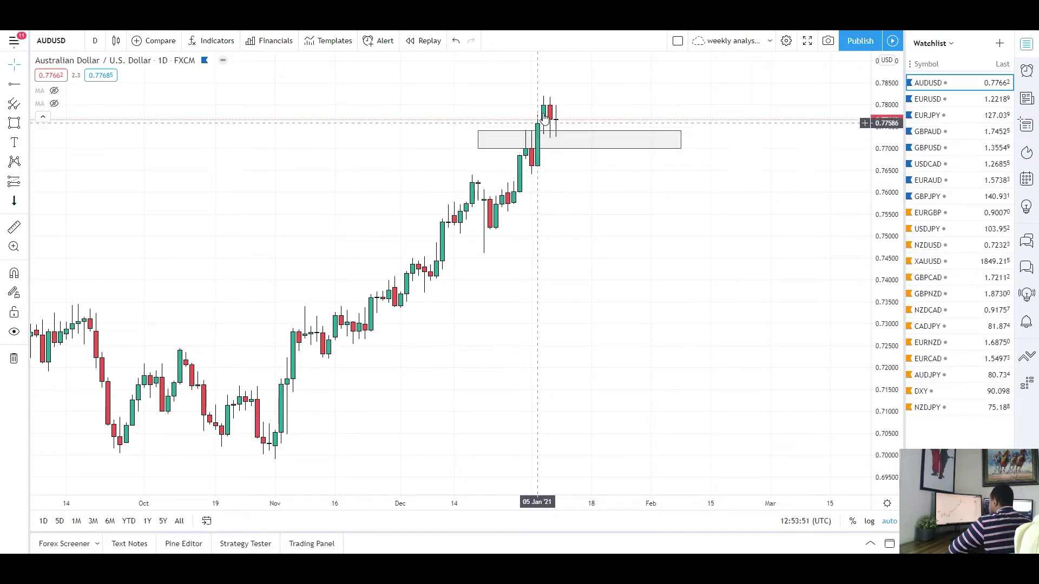
scroll(536, 227, "down", 2)
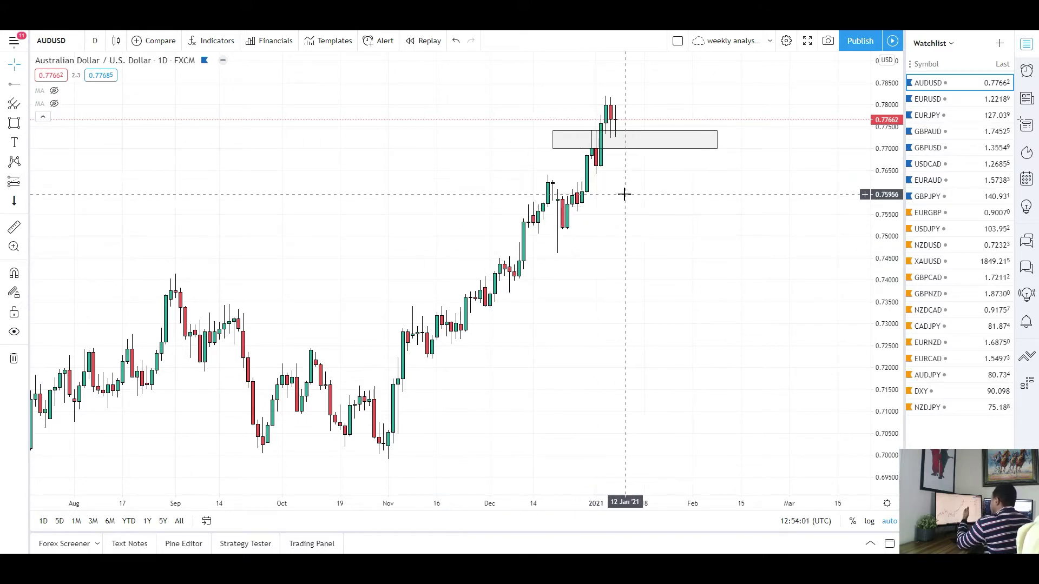
Place a horizontal ray at 0.76413 on AUDUSD's daily chart, starting about 16 December 2020 at the mid-December high.
left_click_drag(621, 195, 551, 145)
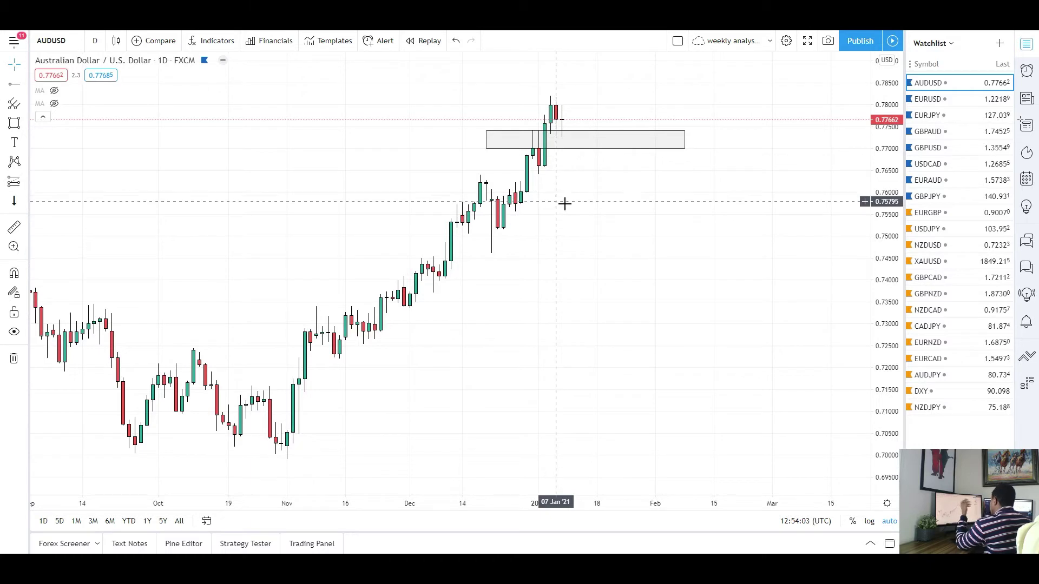
scroll(644, 279, "up", 2)
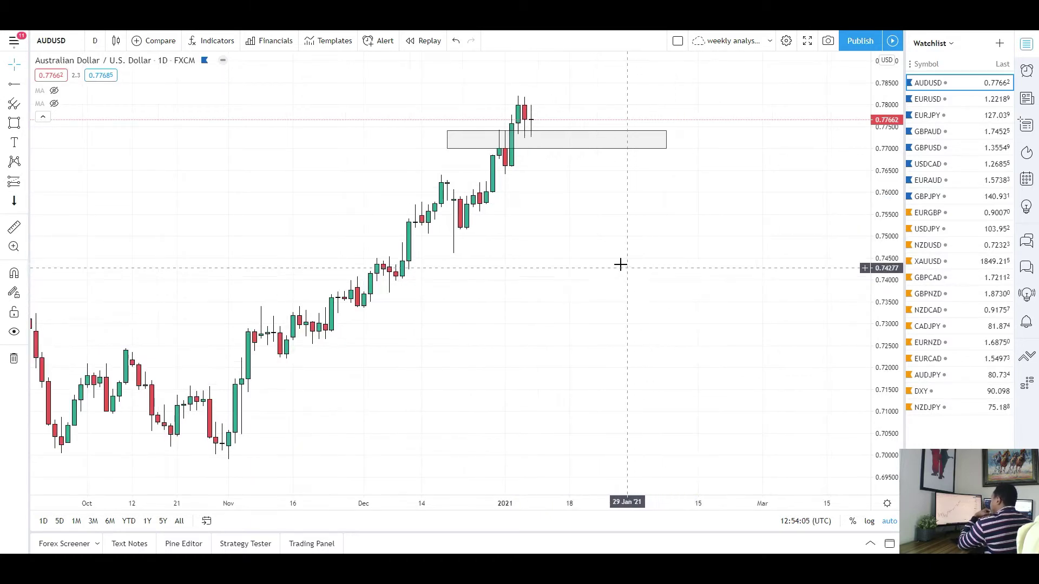
left_click(532, 149)
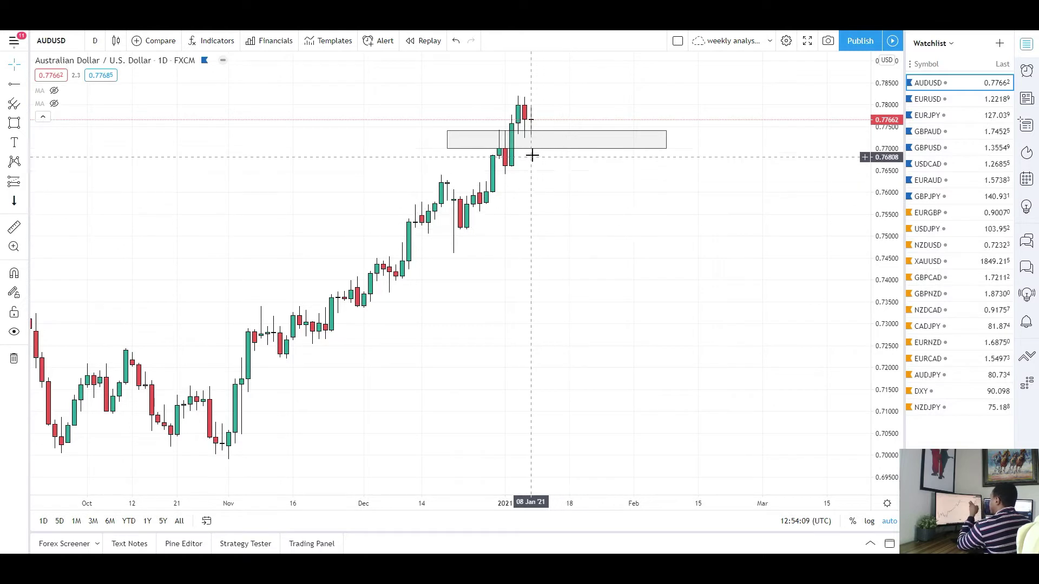
scroll(598, 302, "down", 1)
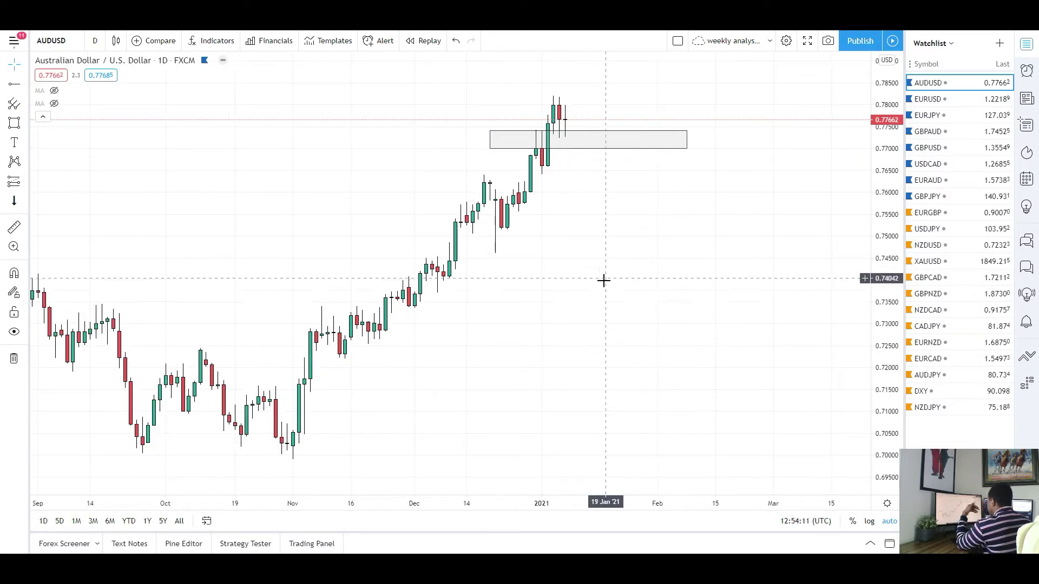
scroll(594, 299, "left", 1)
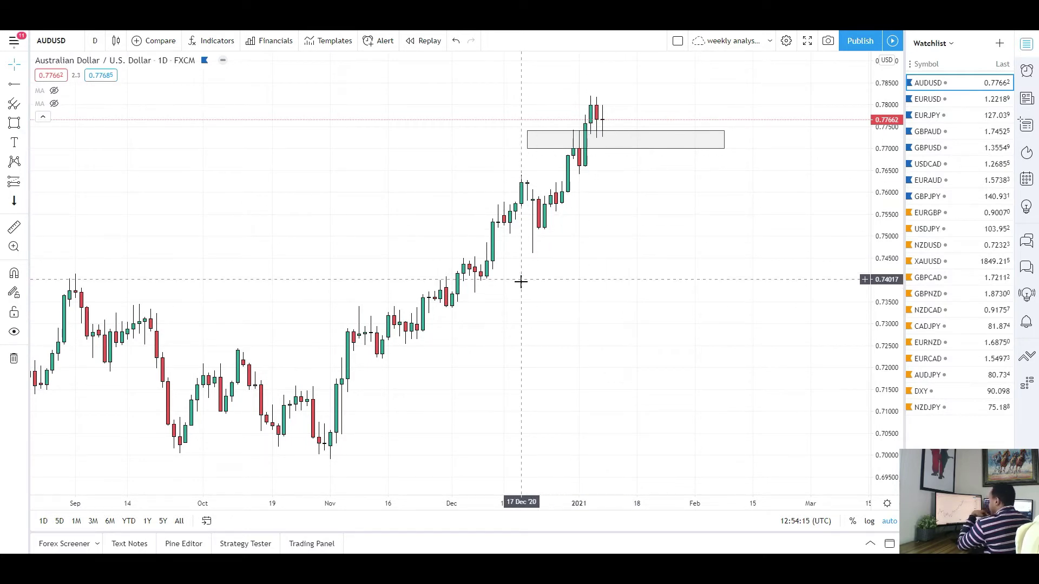
scroll(622, 180, "left", 2)
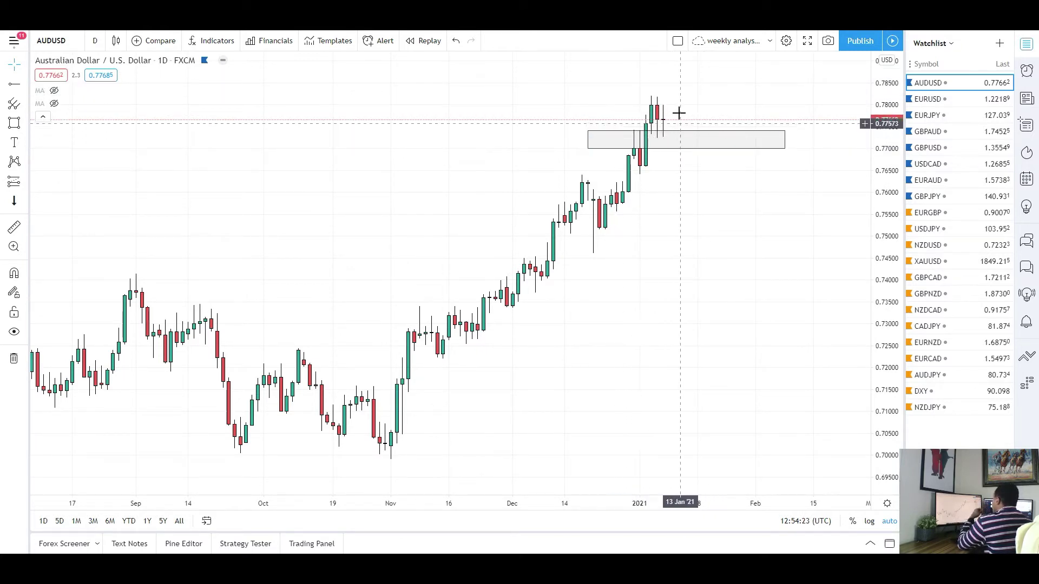
key("alt+t")
left_click(577, 174)
left_click_drag(615, 308, 557, 308)
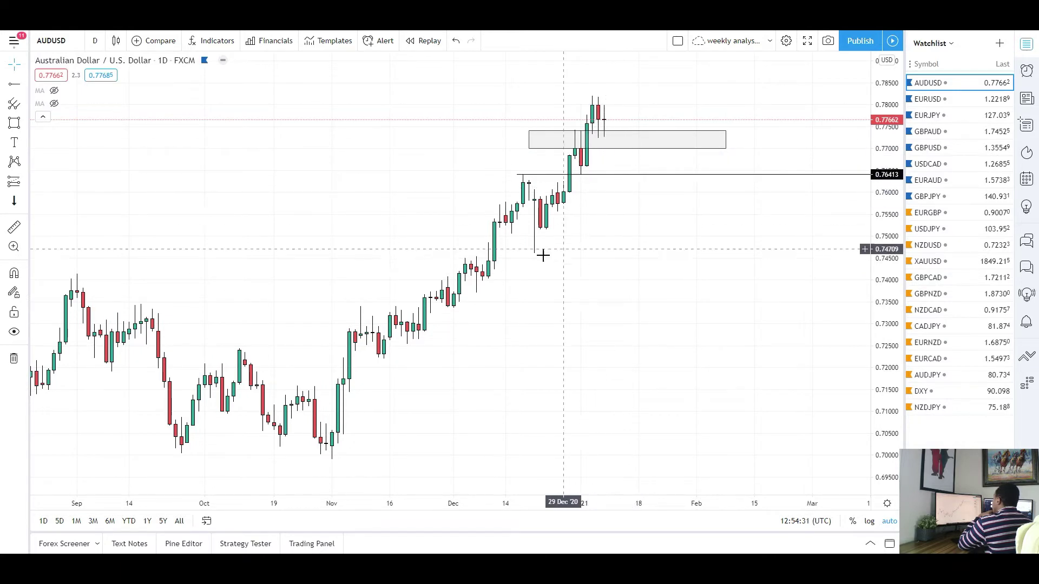
Place a horizontal ray at 0.74005 along AUDUSD's late-August high, starting 18 August 2020.
scroll(357, 248, "left", 3)
left_click(16, 88)
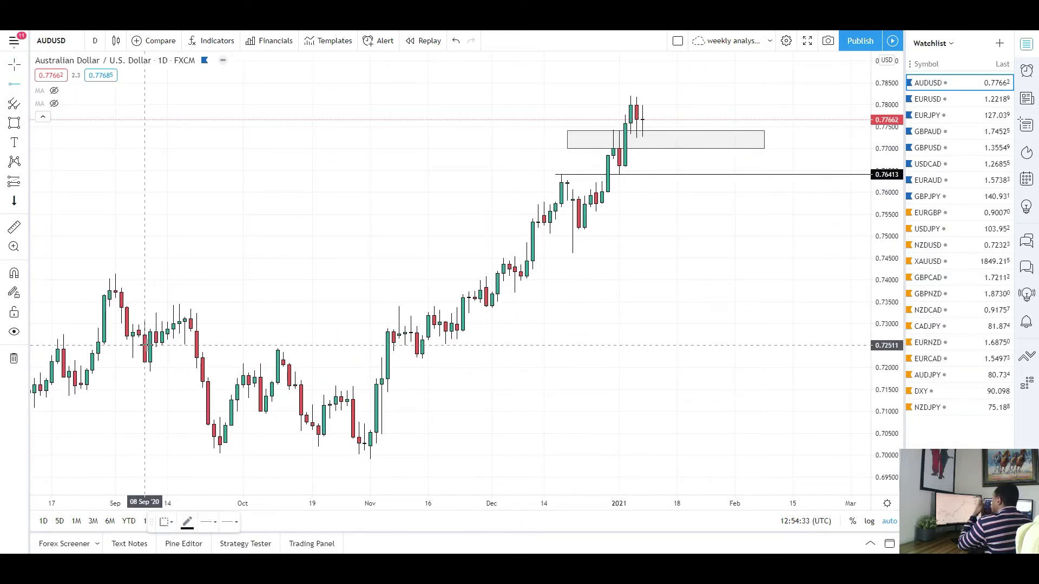
left_click(56, 279)
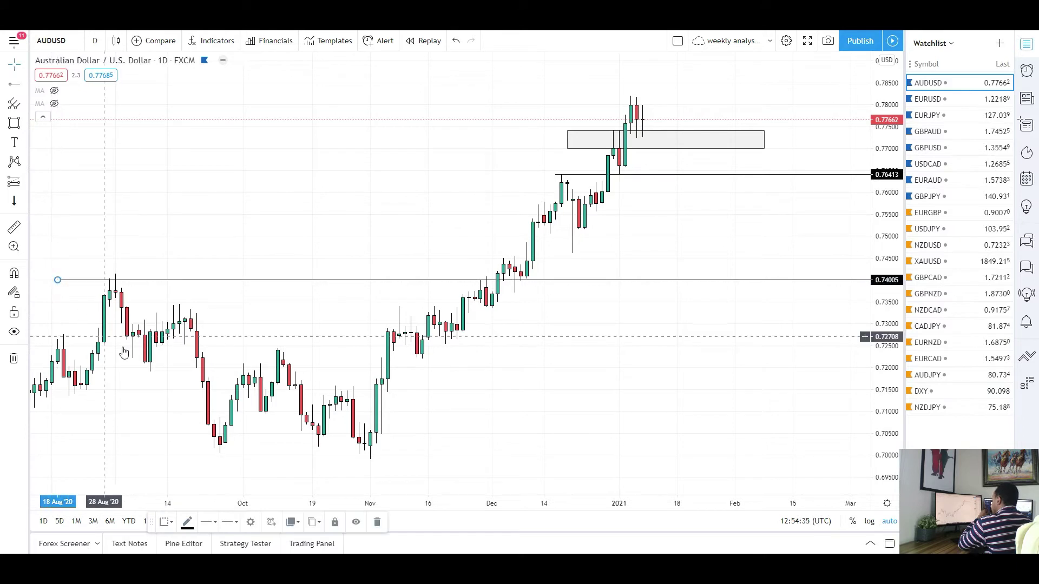
scroll(232, 360, "left", 3)
scroll(676, 385, "right", 2)
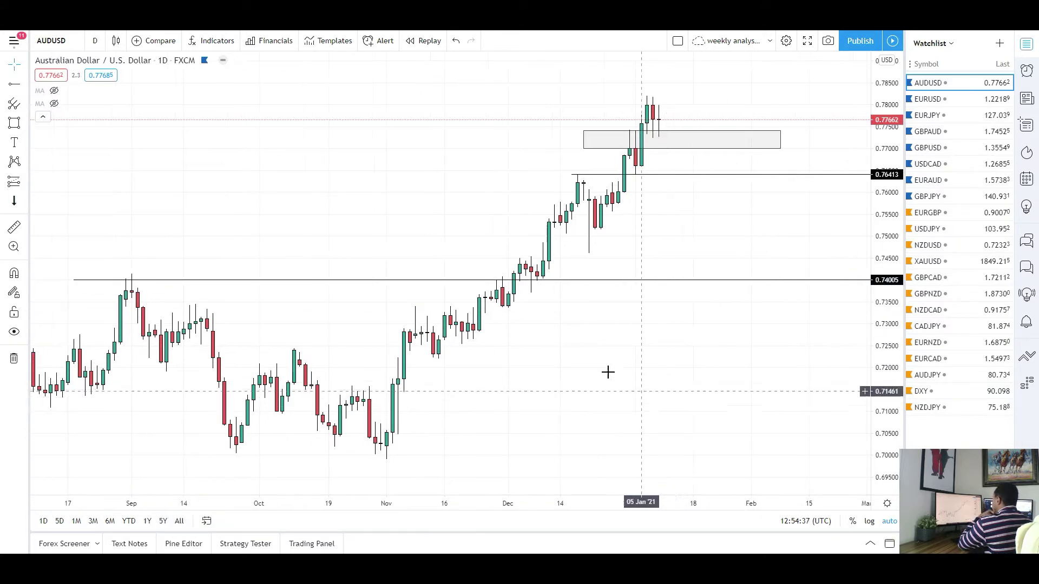
Measure AUDUSD's rally from the 30 October 2020 low at 0.69954 up to about 0.7800, and clear the measurement.
scroll(541, 384, "down", 2)
scroll(433, 379, "right", 3)
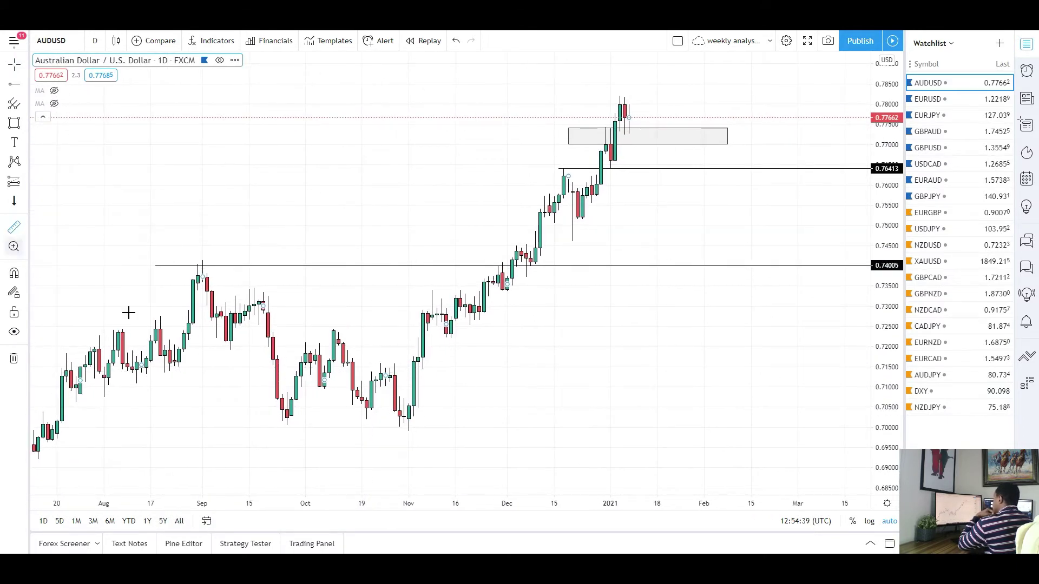
left_click(404, 430)
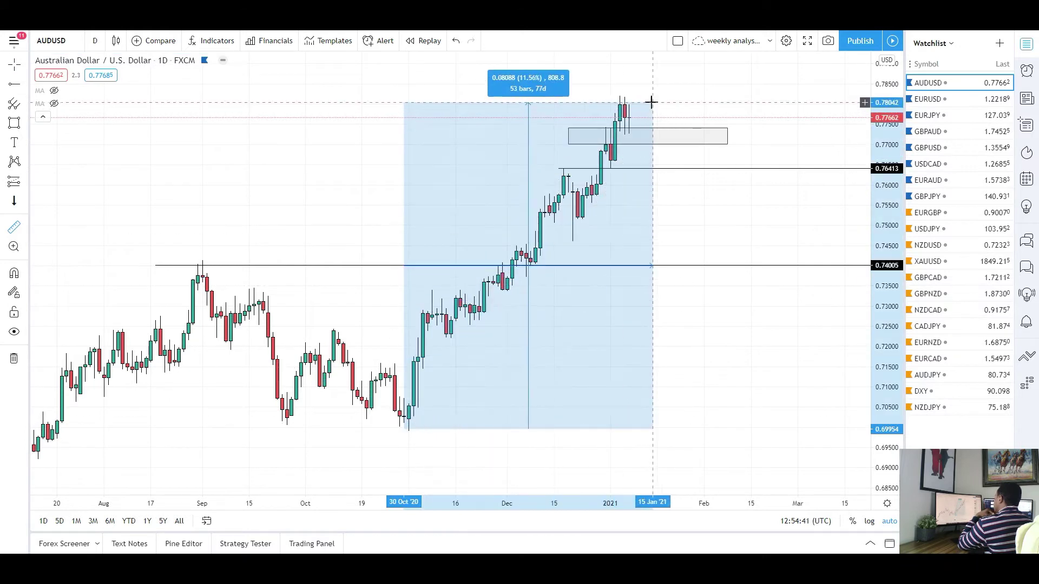
left_click(651, 102)
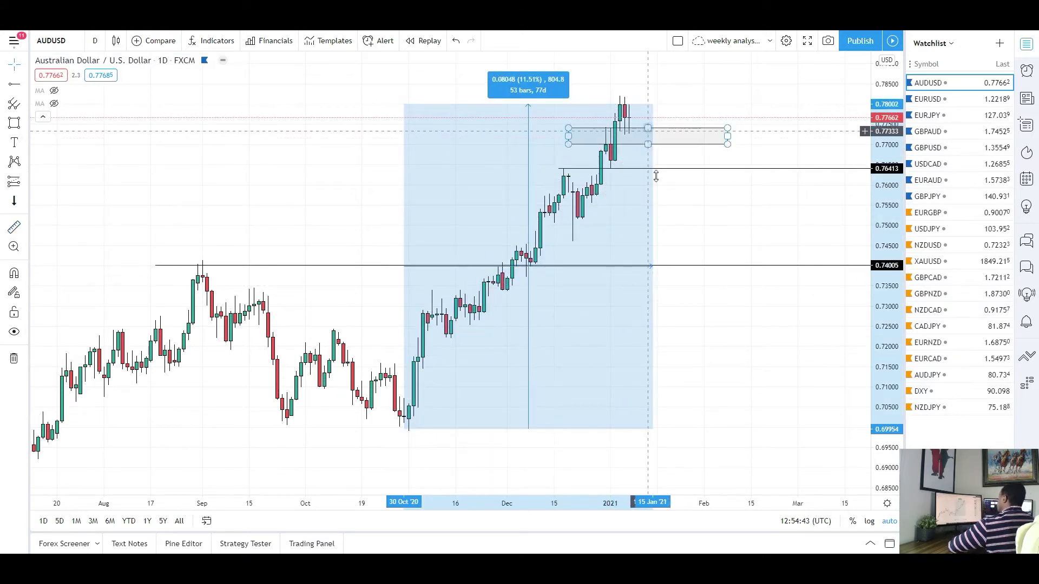
left_click(679, 314)
Review AUDUSD's daily rally around the support rectangle and the two horizontal rays, and switch the chart to the 4-hour interval.
scroll(666, 355, "down", 5)
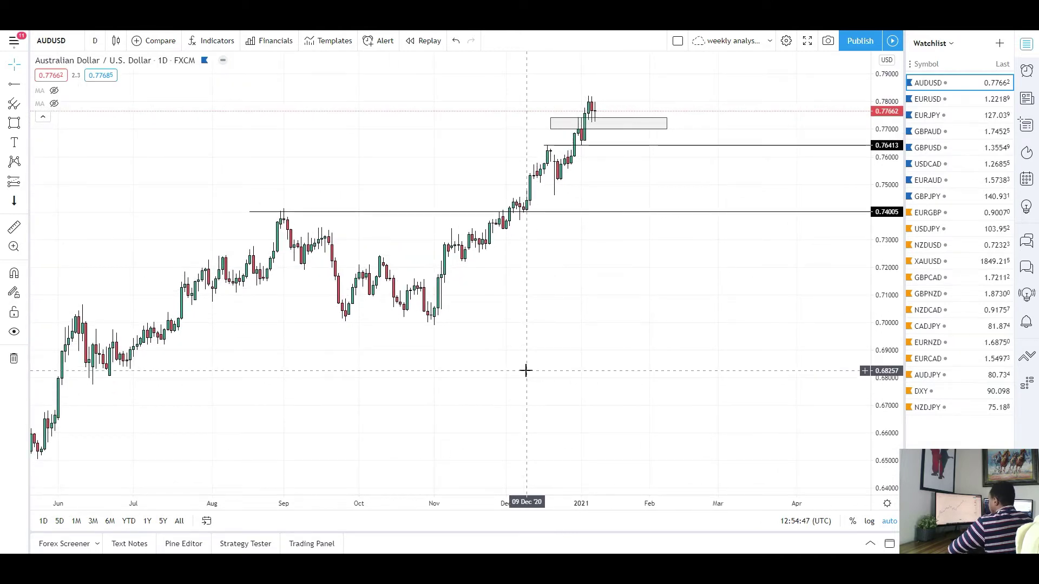
scroll(477, 336, "up", 3)
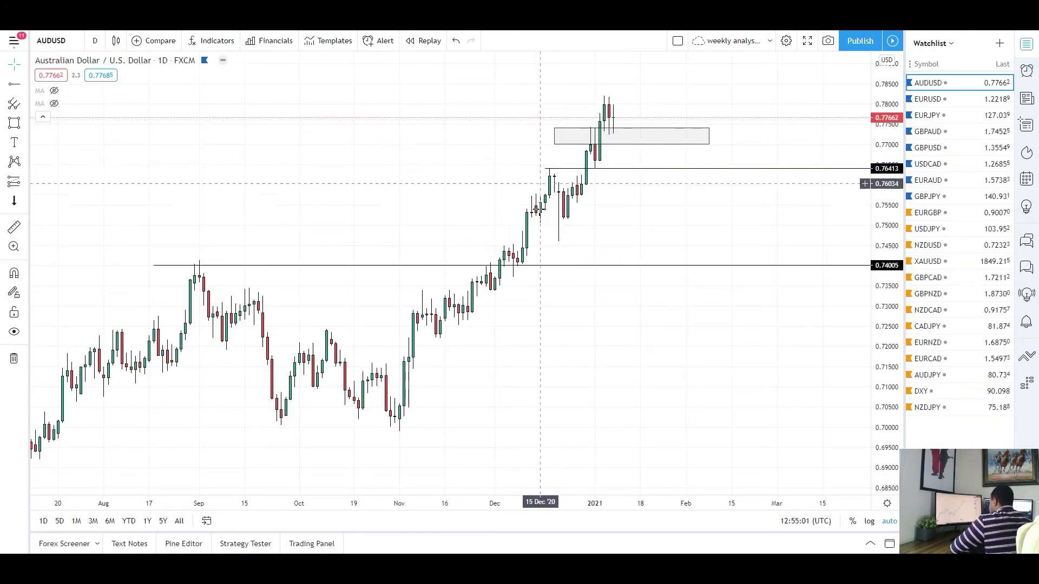
scroll(540, 183, "up", 3)
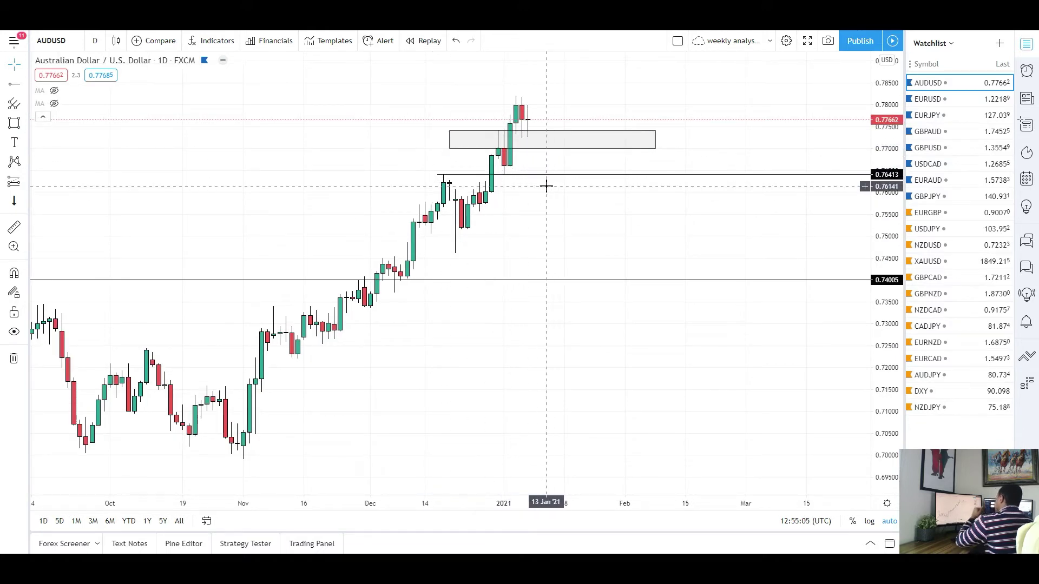
scroll(541, 189, "down", 1)
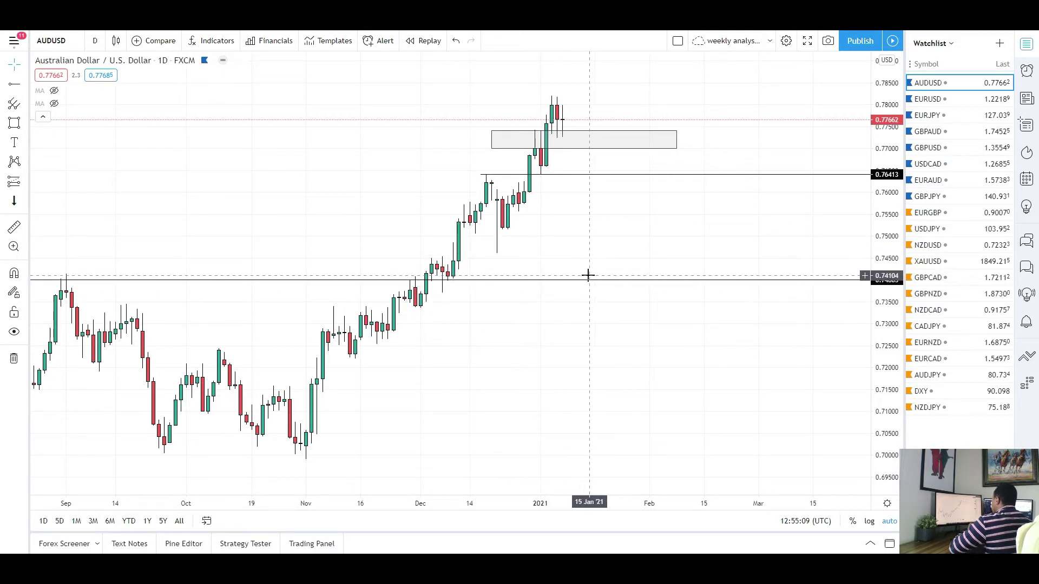
scroll(590, 276, "down", 1)
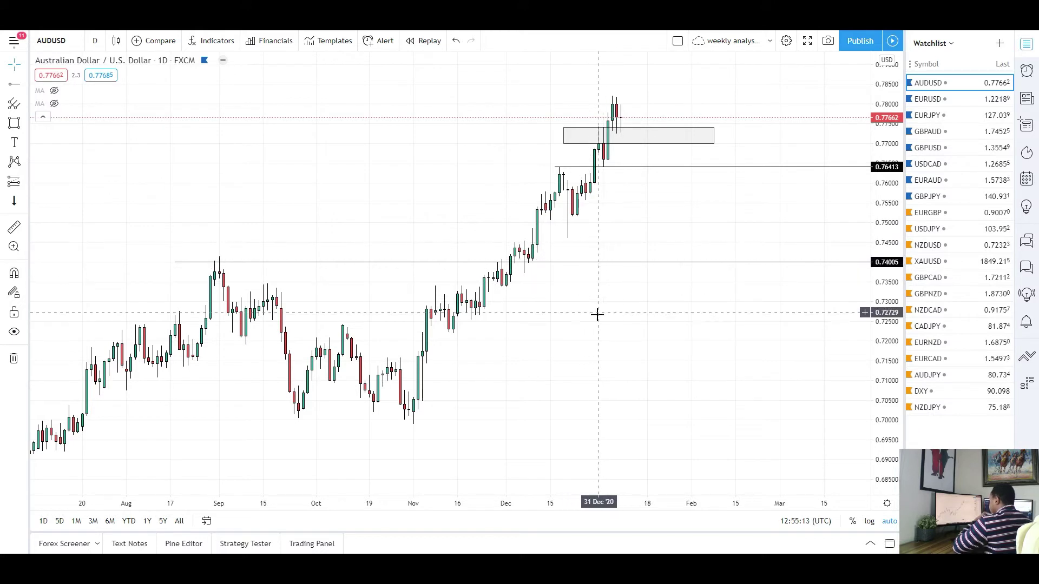
left_click_drag(591, 332, 547, 348)
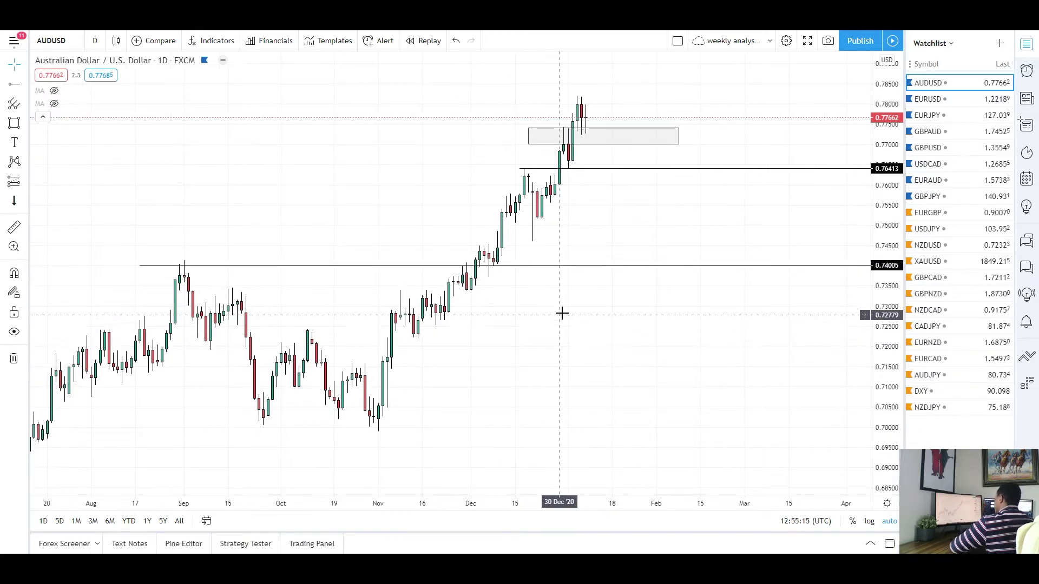
scroll(547, 269, "up", 1)
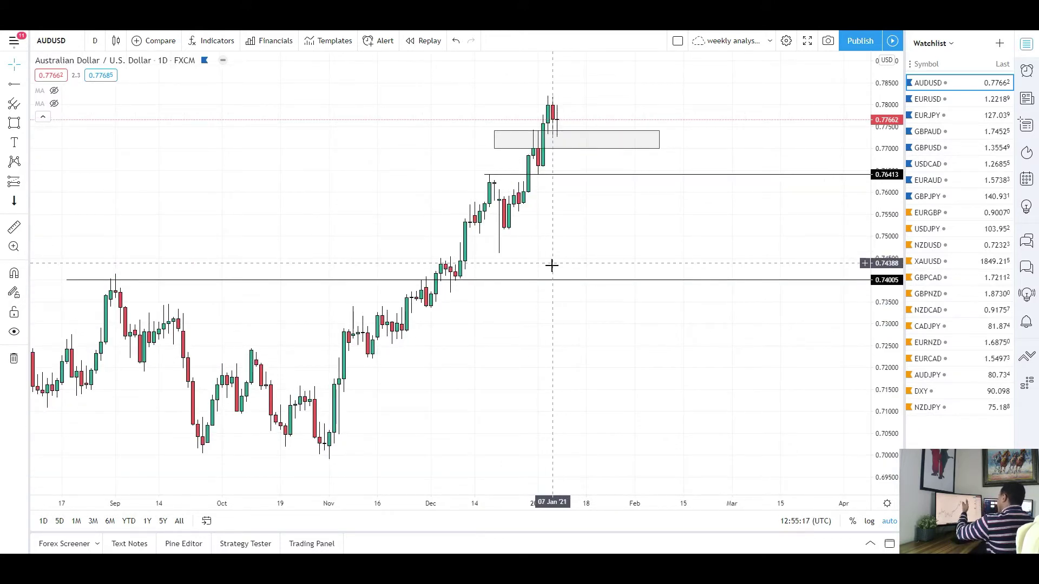
scroll(540, 234, "up", 1)
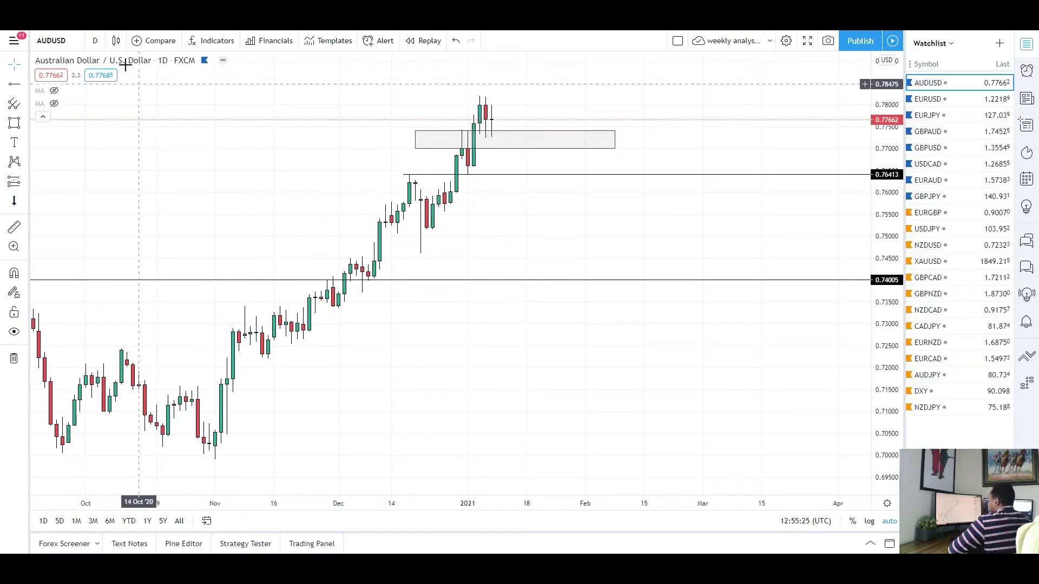
left_click(95, 40)
left_click(119, 340)
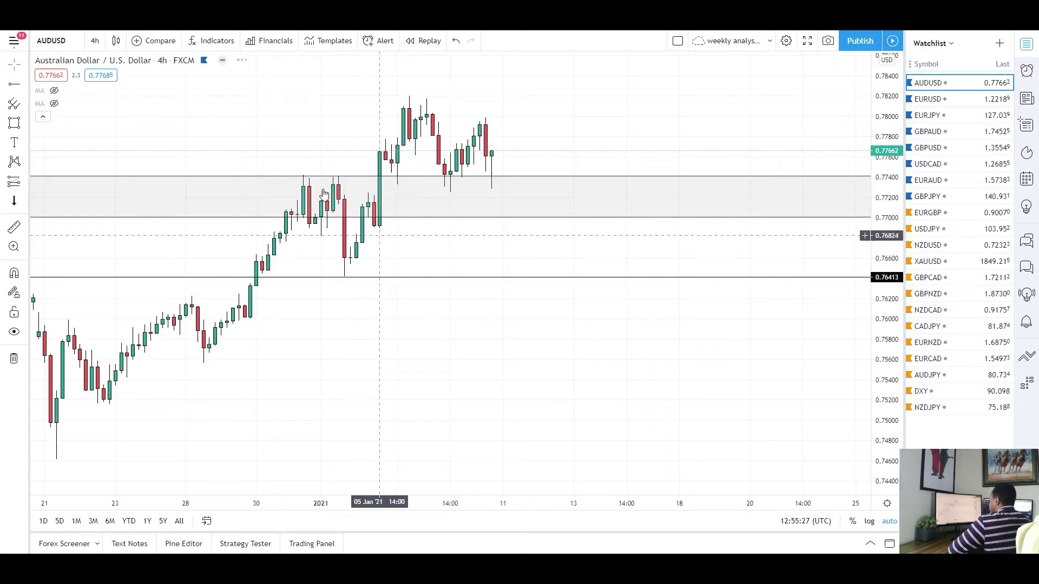
Try a descending trend line over AUDUSD's January highs, from 0.78233 on 5 January to about 0.7762 on 13 January 2021, and delete it.
left_click(24, 84)
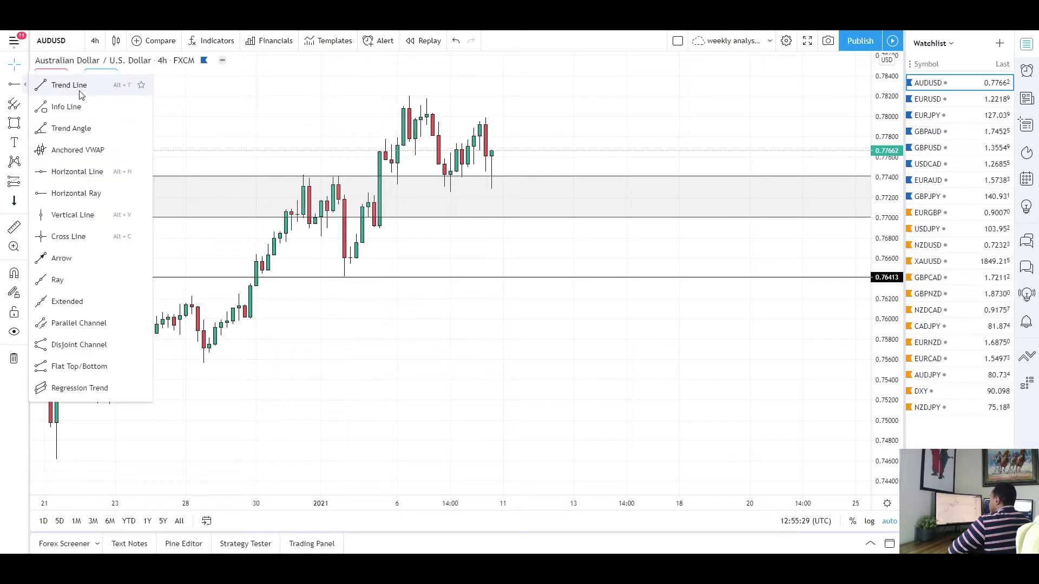
left_click(64, 84)
left_click_drag(409, 98, 573, 149)
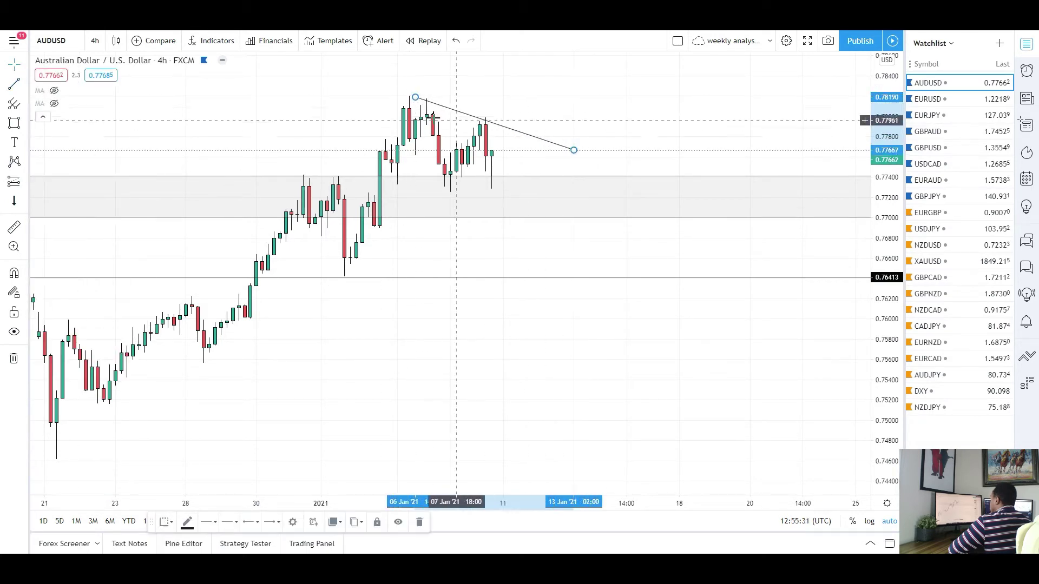
left_click_drag(414, 97, 390, 89)
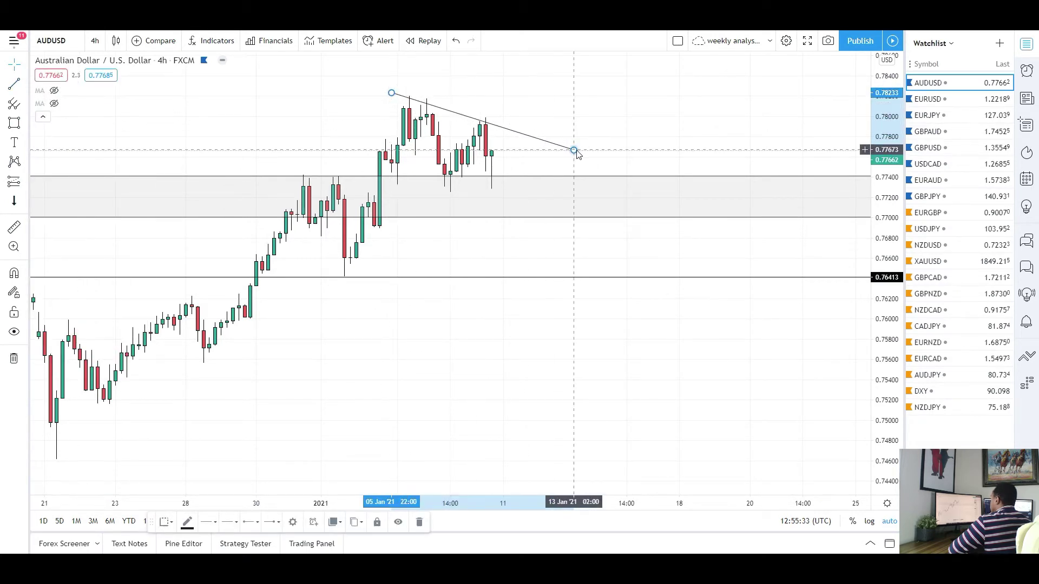
scroll(506, 190, "down", 2)
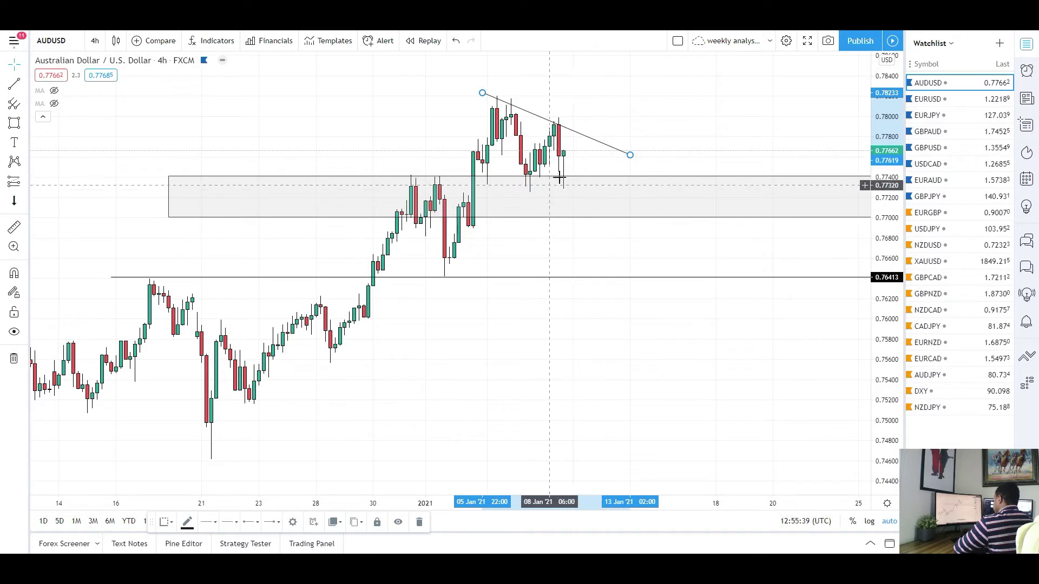
key("Delete")
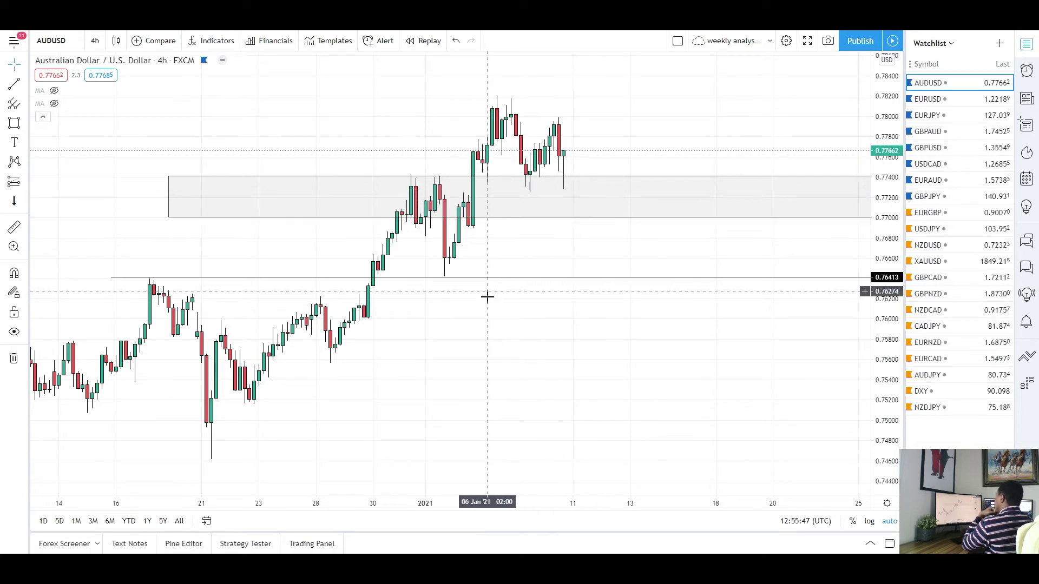
Switch to NZDCAD's daily chart and draw a support rectangle from about 0.9132 to 0.9152, spanning about 23 November 2020 to 17 February 2021.
scroll(481, 307, "down", 2)
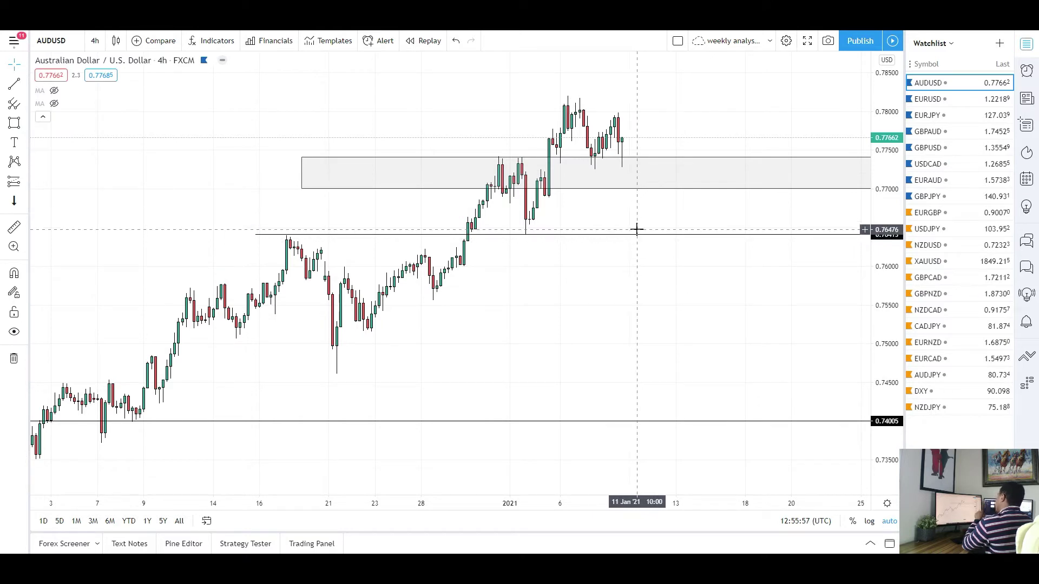
scroll(742, 340, "down", 2)
scroll(698, 313, "up", 4)
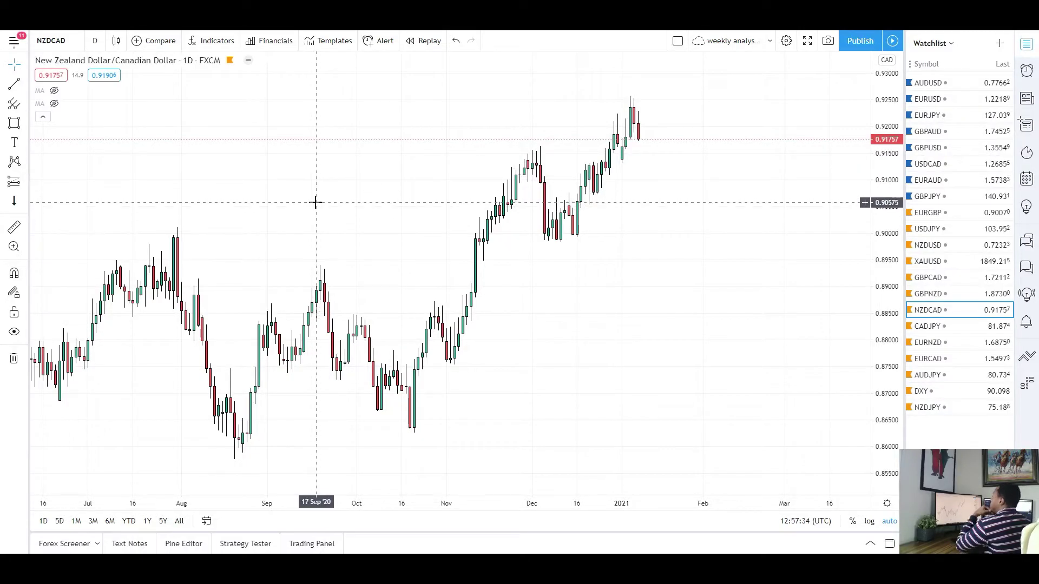
scroll(390, 193, "up", 1)
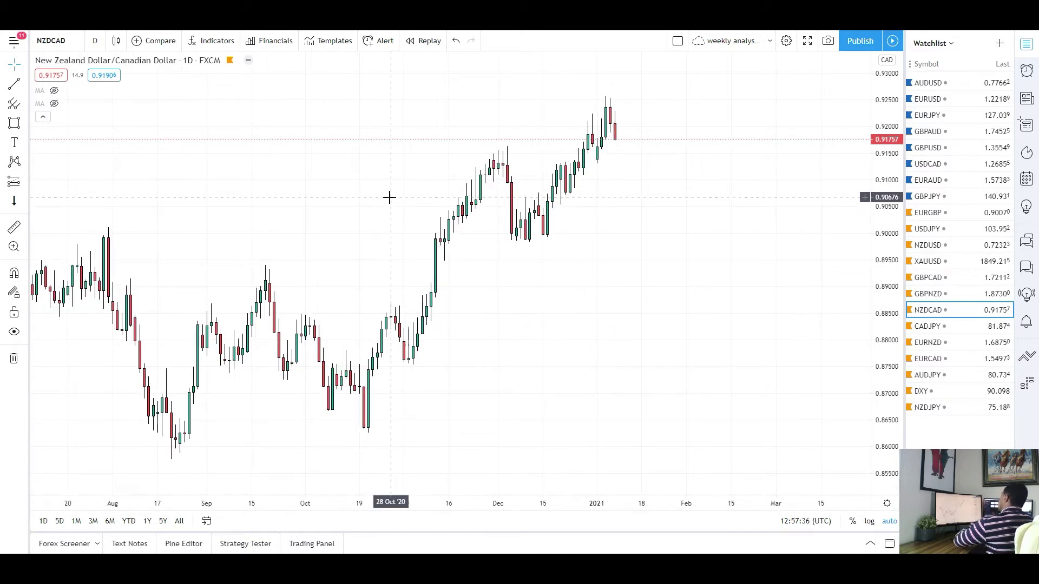
left_click(14, 124)
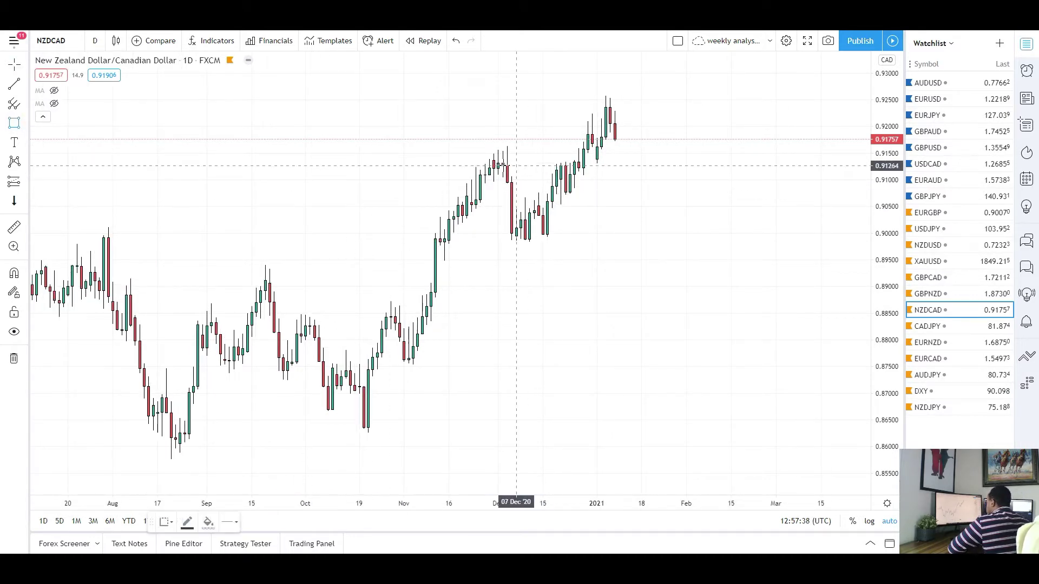
left_click(471, 151)
left_click(740, 164)
left_click(681, 232)
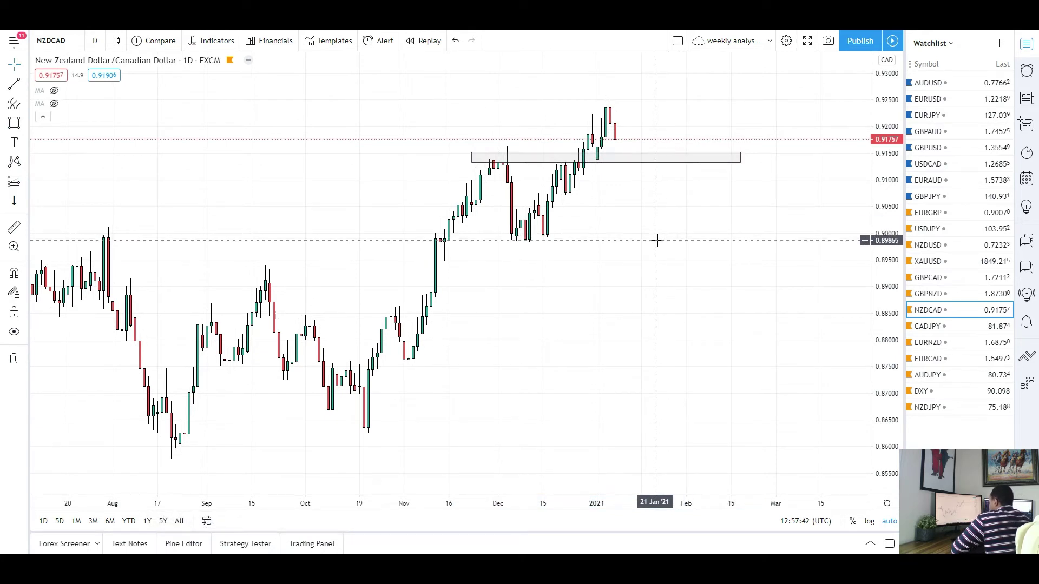
Inspect NZDCAD's early-January retest of the support rectangle and switch the chart to the 4-hour interval.
scroll(582, 220, "up", 2)
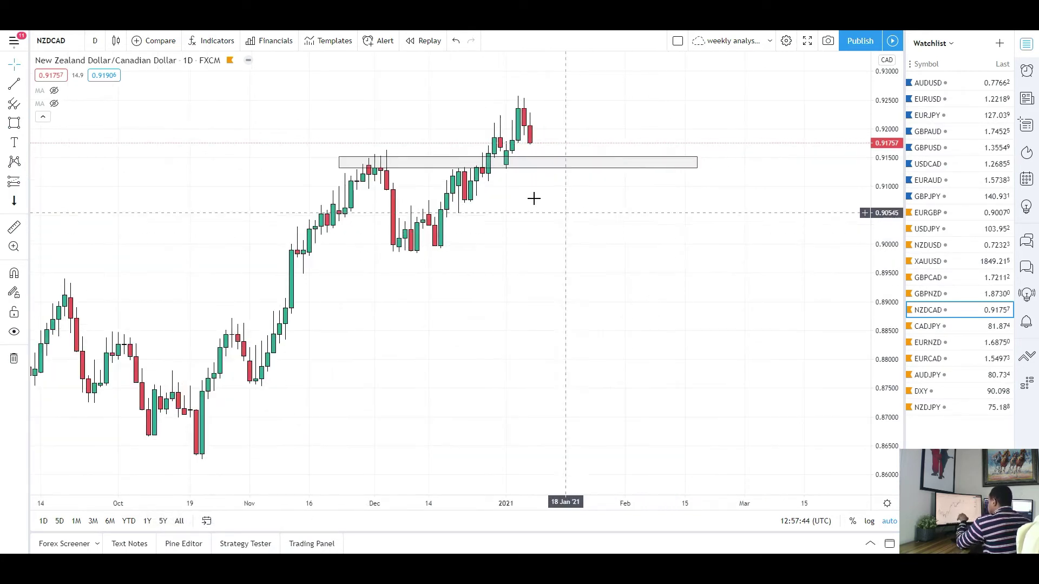
left_click(501, 168)
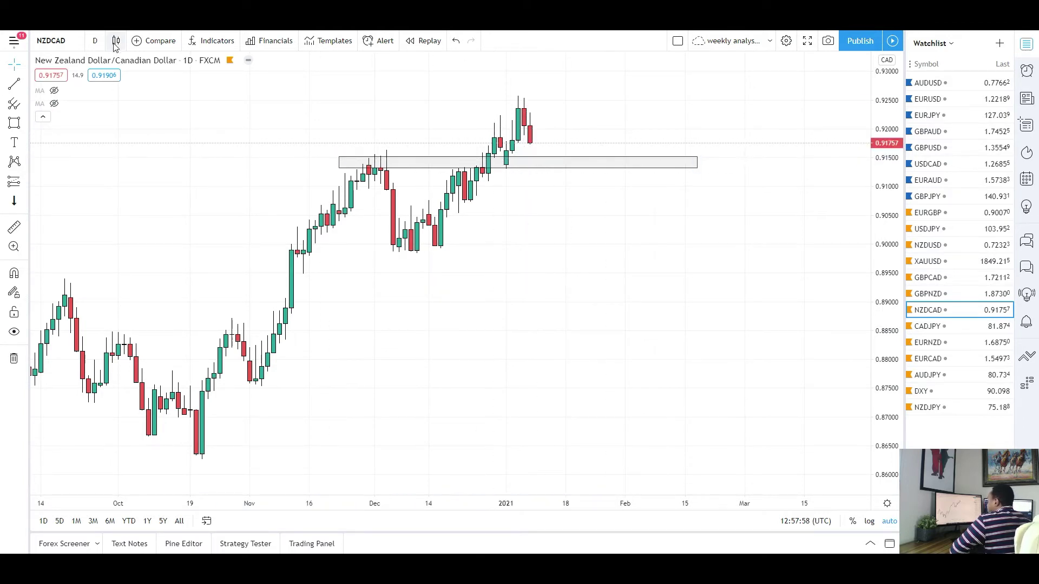
left_click(95, 41)
left_click(111, 343)
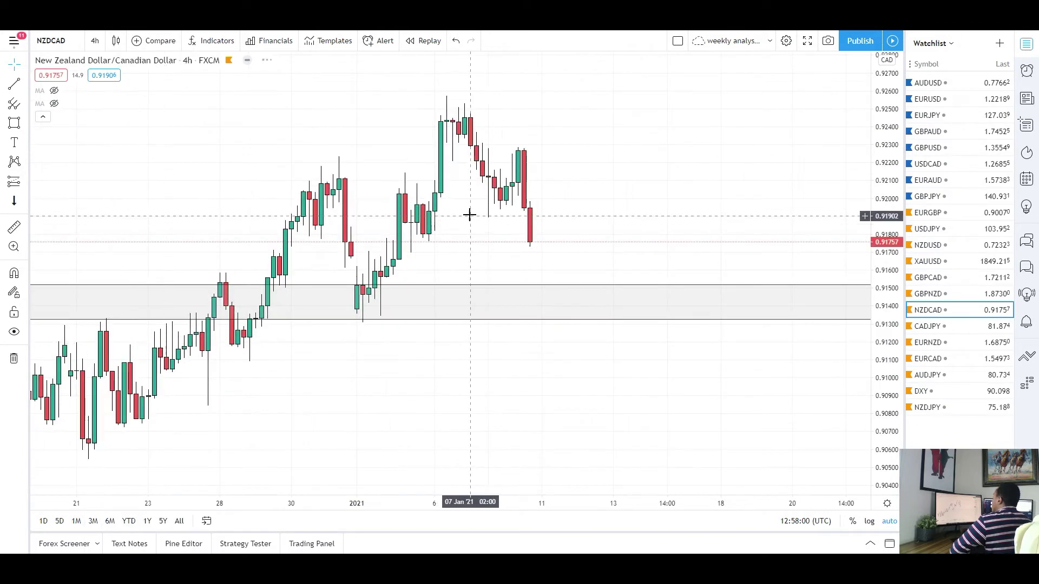
Examine NZDCAD's December to January advance above the support rectangle on the 4-hour chart and return to the daily interval.
scroll(470, 215, "down", 3)
left_click_drag(601, 304, 512, 262)
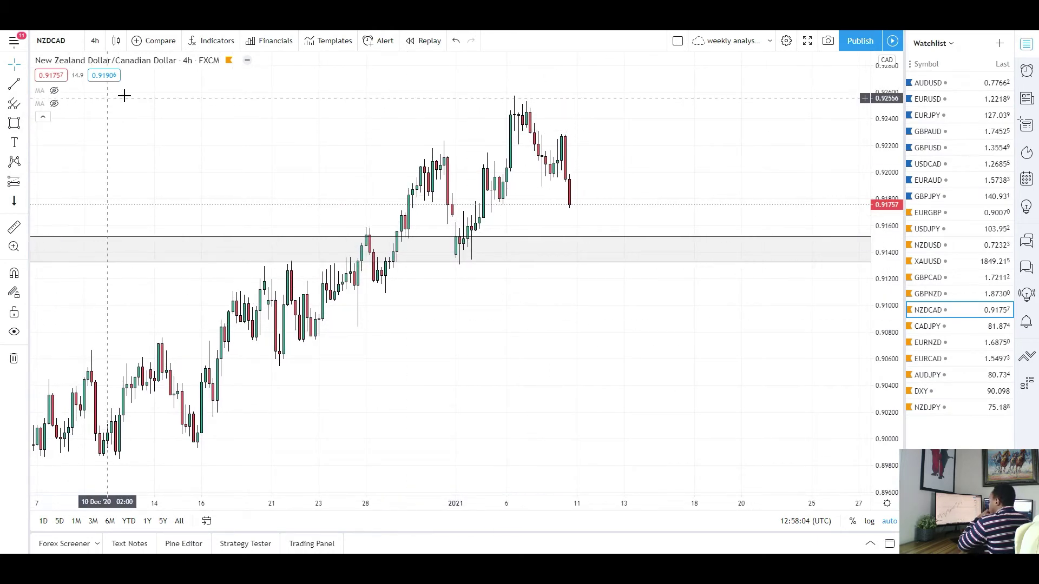
scroll(602, 215, "down", 1)
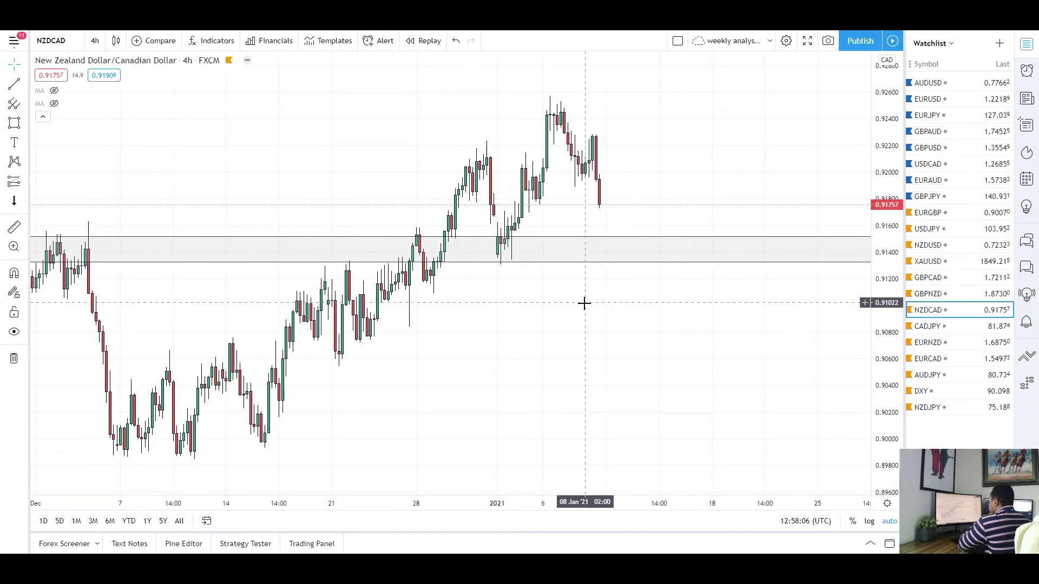
scroll(602, 313, "down", 2)
scroll(586, 289, "up", 1)
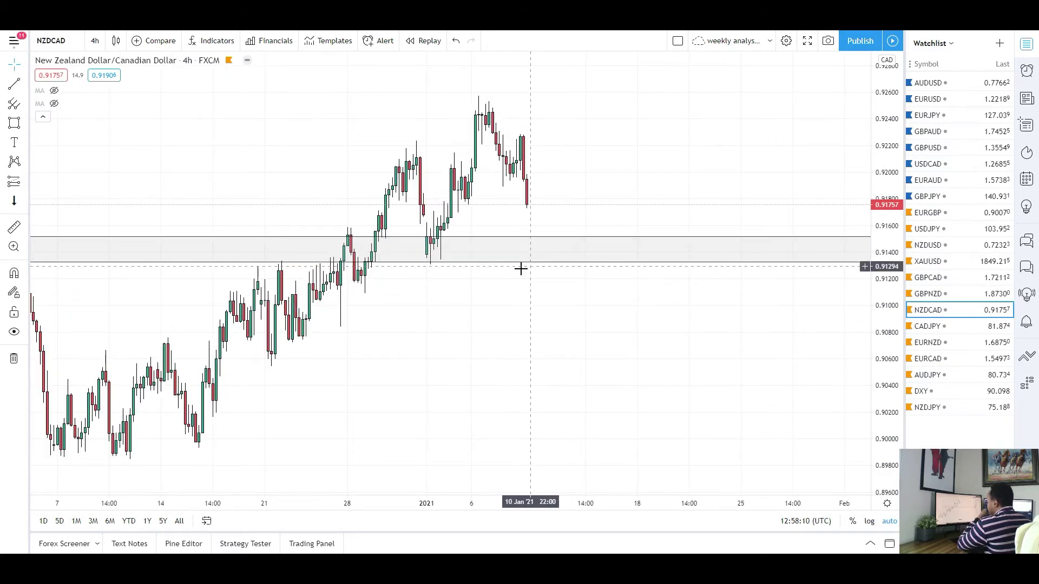
left_click(95, 41)
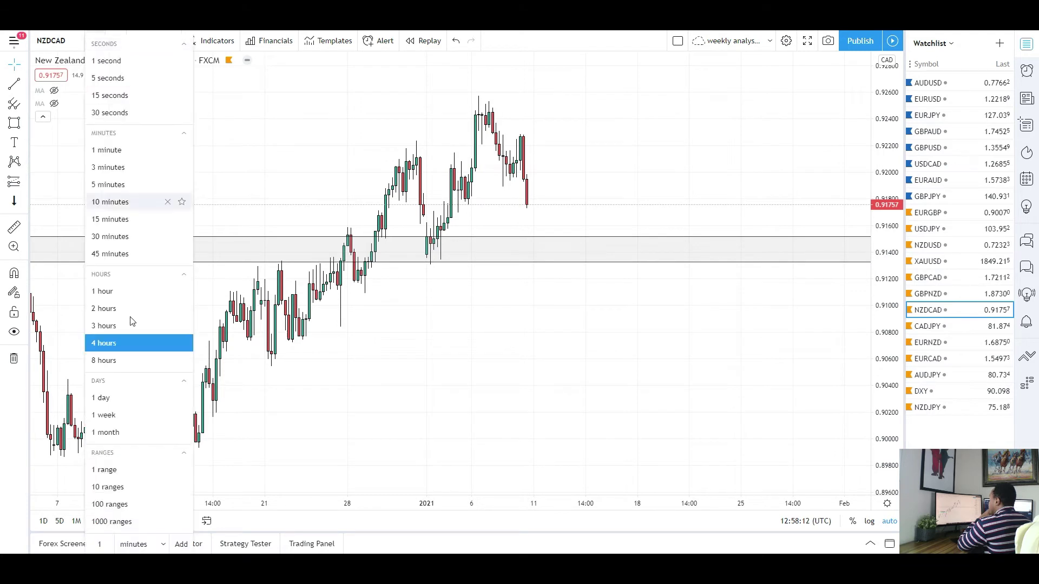
left_click(111, 399)
scroll(441, 162, "up", 2)
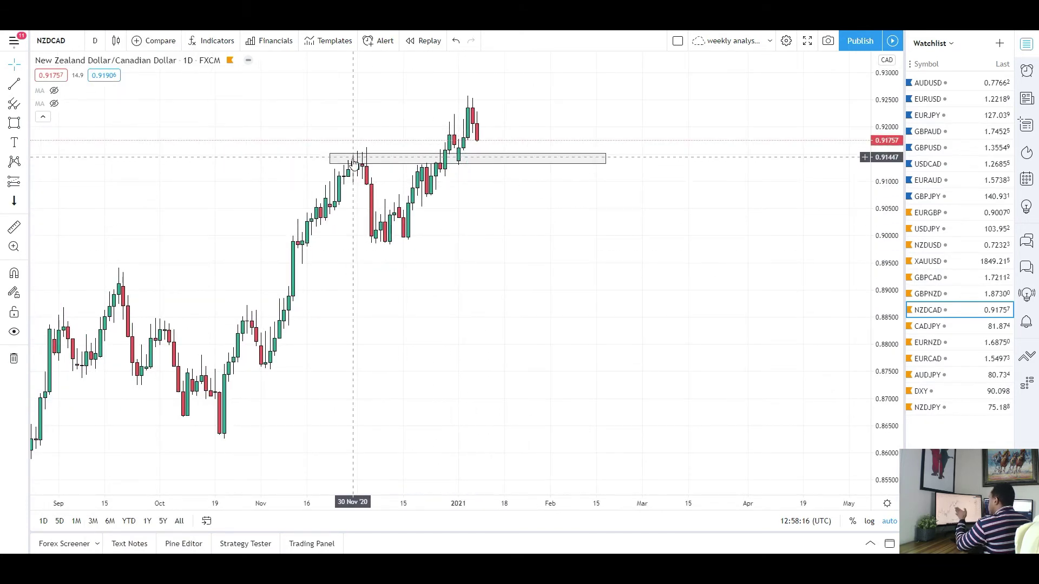
left_click(475, 159)
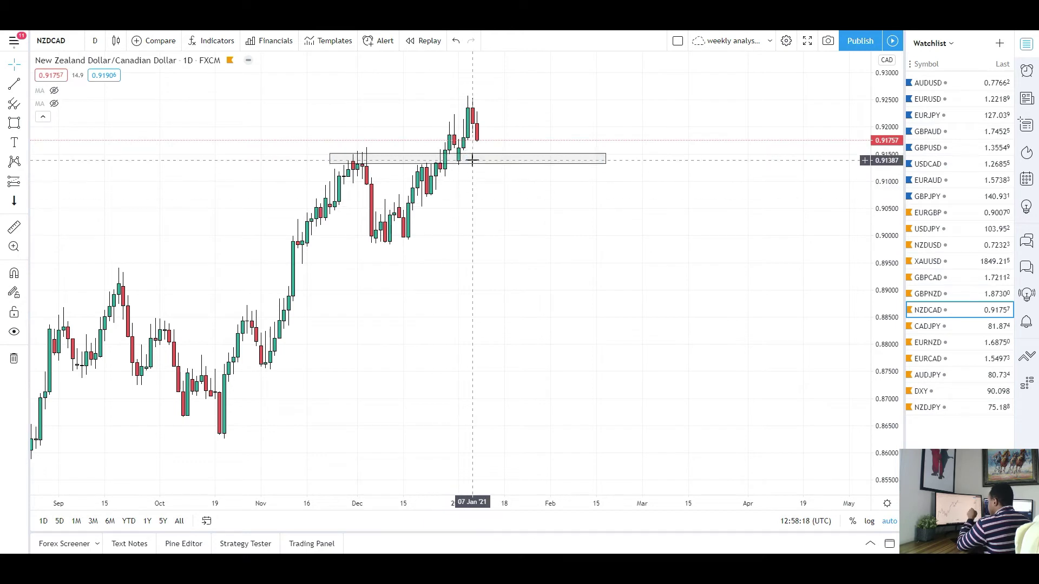
Try a second NZDCAD rectangle from about 0.9046 to 0.9068, spanning 7 December 2020 to 4 February 2021, shift it slightly higher and delete it.
scroll(476, 217, "up", 1)
left_click(14, 124)
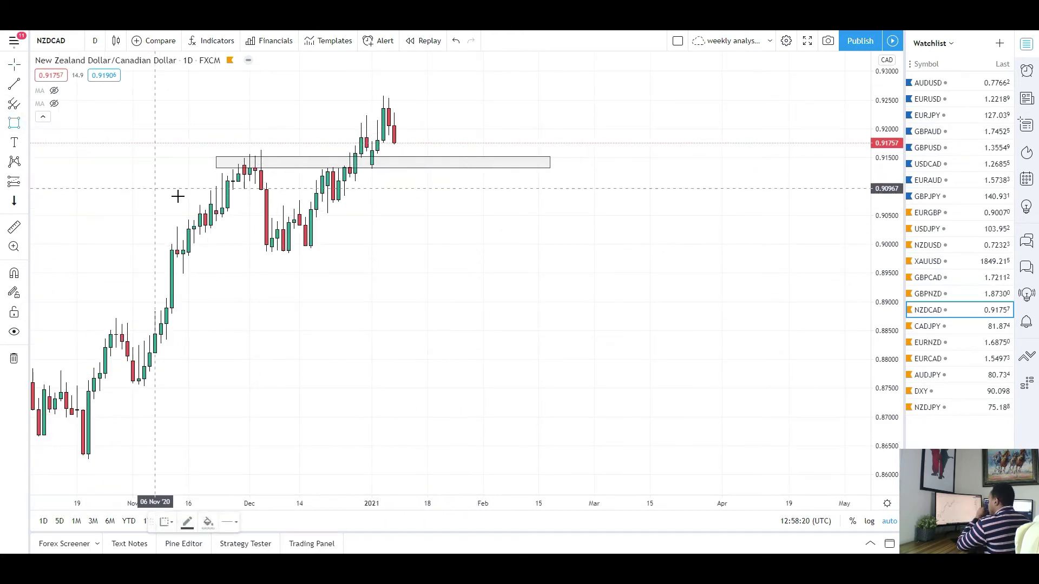
left_click_drag(272, 205, 499, 218)
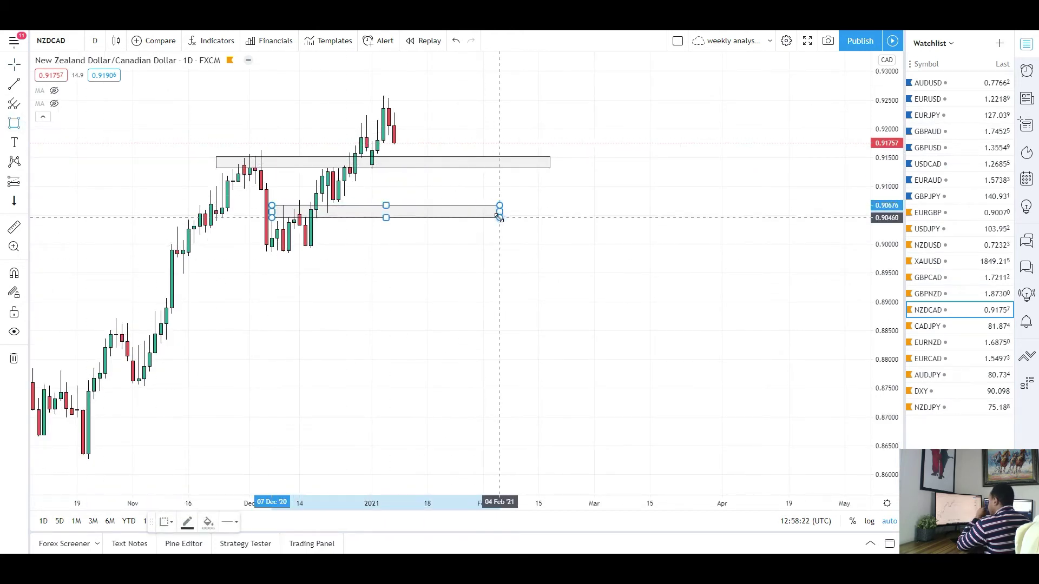
left_click(387, 262)
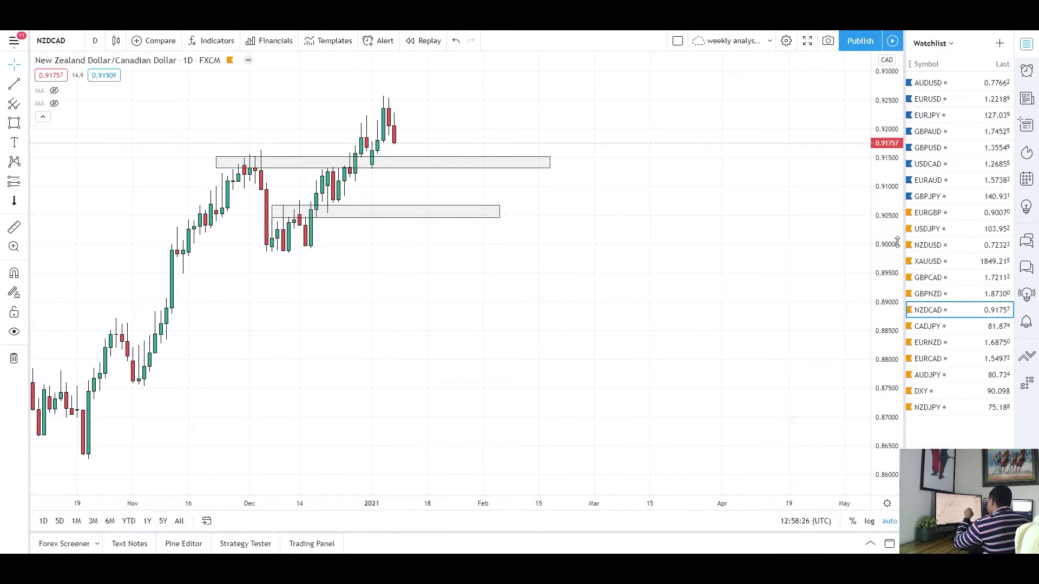
scroll(863, 242, "left", 5)
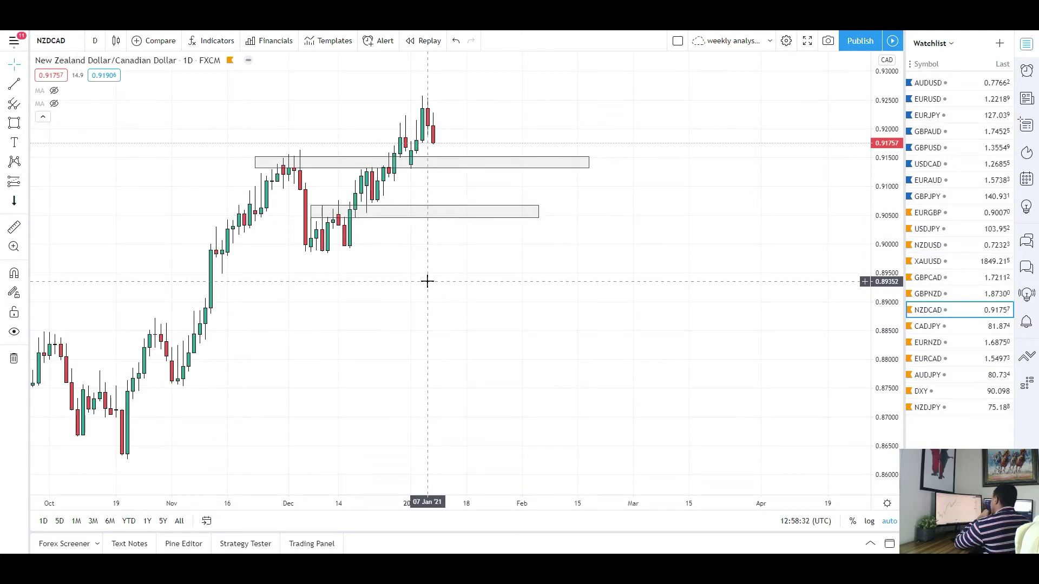
scroll(395, 270, "left", 1)
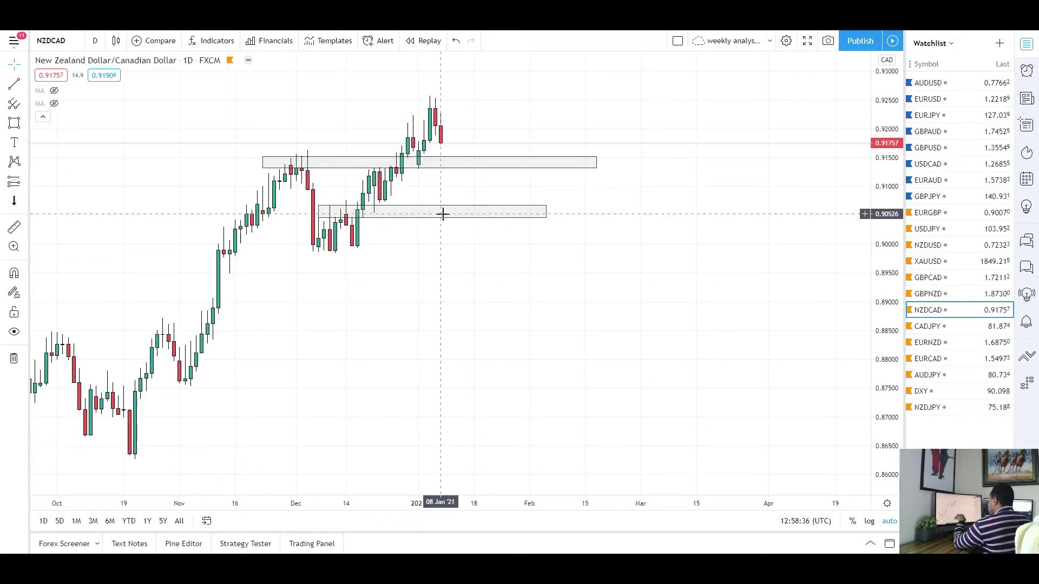
left_click_drag(441, 217, 440, 212)
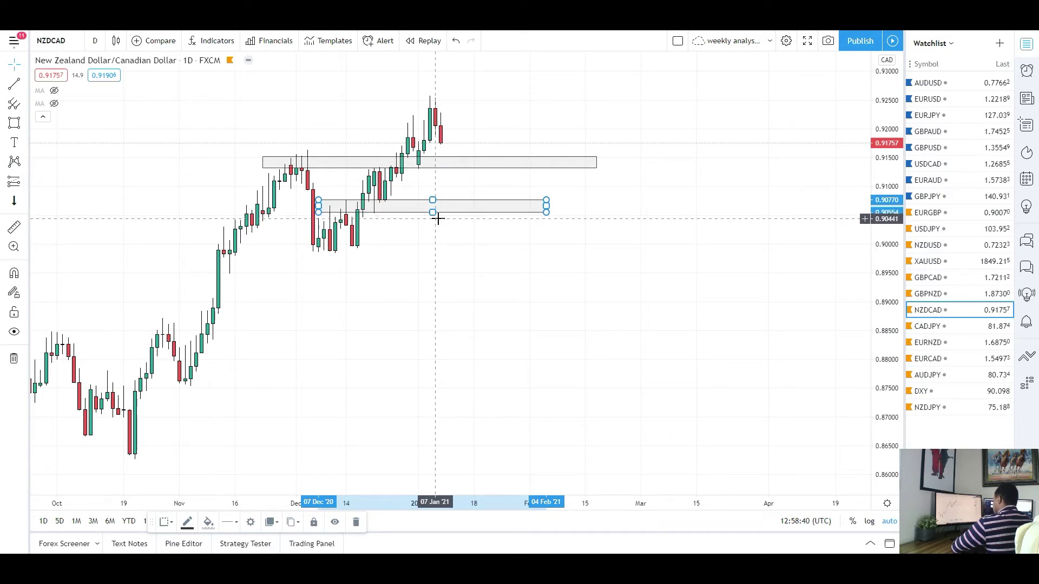
key("Delete")
Switch NZDCAD to the weekly interval and draw a resistance rectangle from about 0.9174 to 0.9258, spanning about October 2018 to late July 2021.
scroll(412, 183, "up", 1)
left_click(411, 167)
left_click(130, 146)
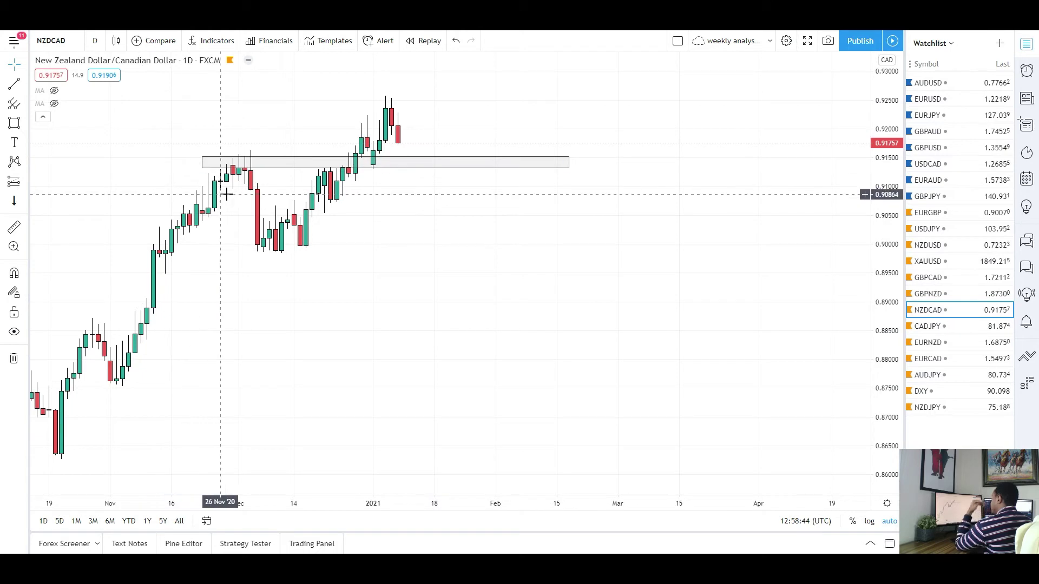
left_click_drag(353, 264, 422, 268)
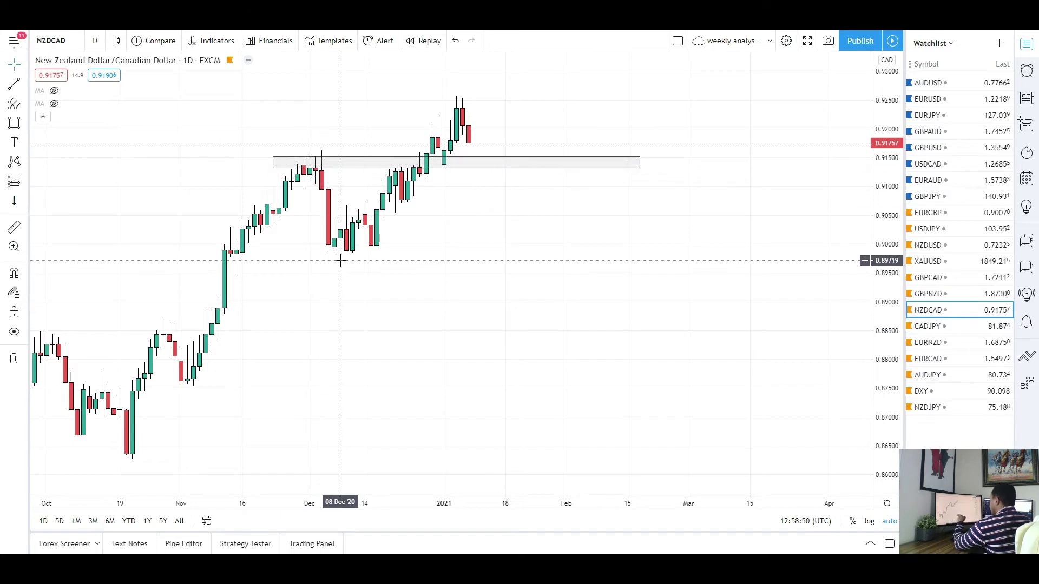
left_click(479, 162)
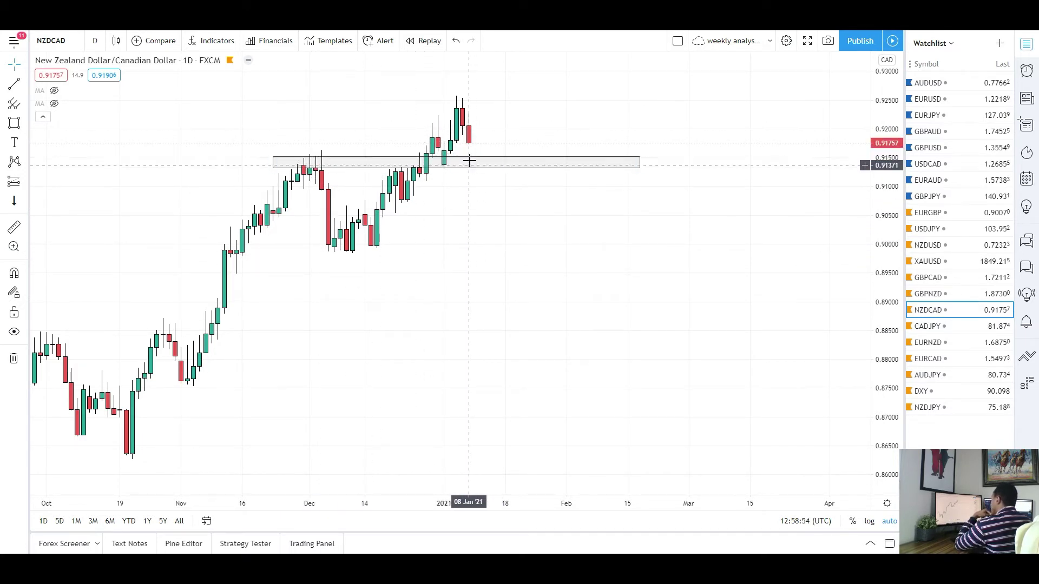
left_click(95, 41)
left_click(137, 422)
scroll(309, 371, "down", 3)
scroll(358, 345, "up", 1)
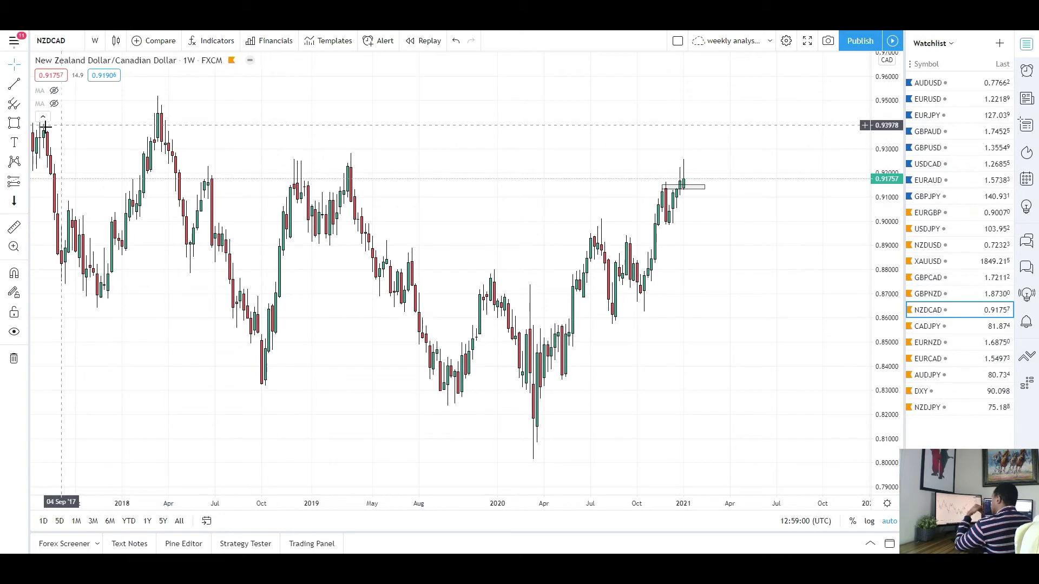
left_click(14, 123)
mouse_move(268, 159)
left_mouse_down()
mouse_move(714, 164)
mouse_move(790, 179)
left_mouse_up()
left_click(735, 274)
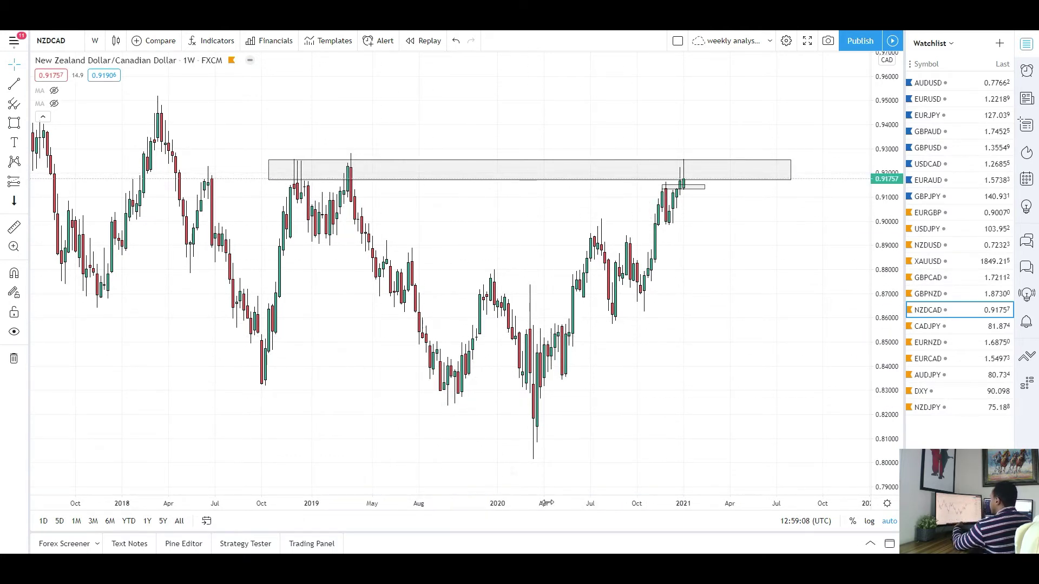
Examine NZDCAD's 2020 climb into the weekly resistance rectangle and switch the chart back to the daily interval.
left_click_drag(343, 267, 267, 267)
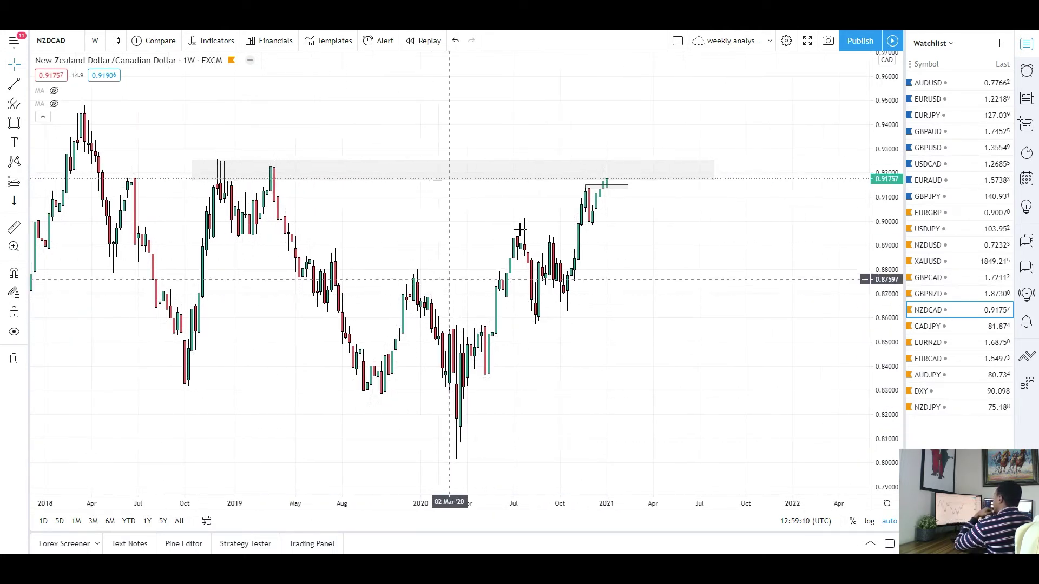
scroll(621, 220, "up", 1)
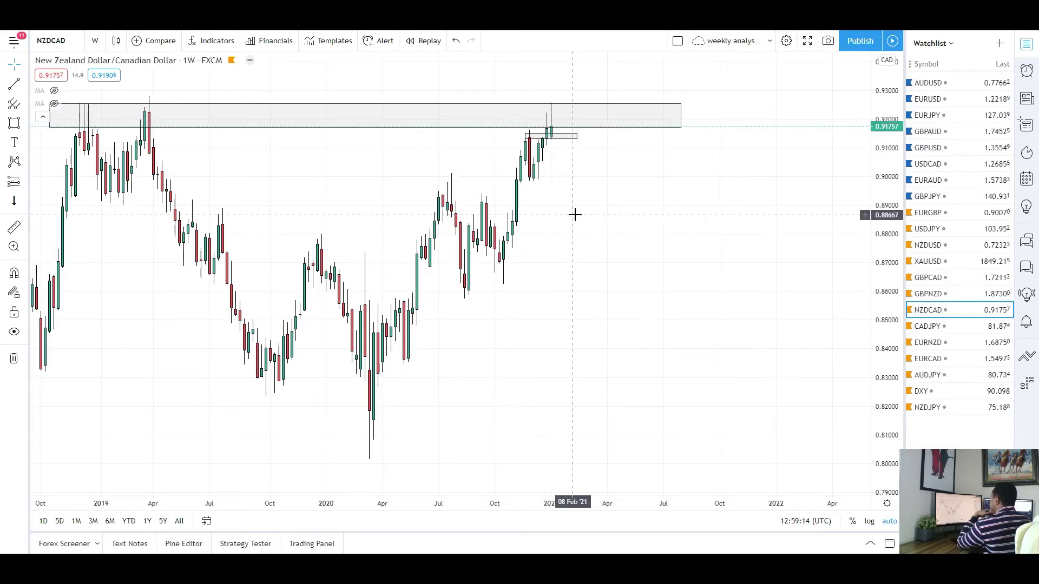
scroll(573, 213, "up", 1)
scroll(552, 246, "down", 4)
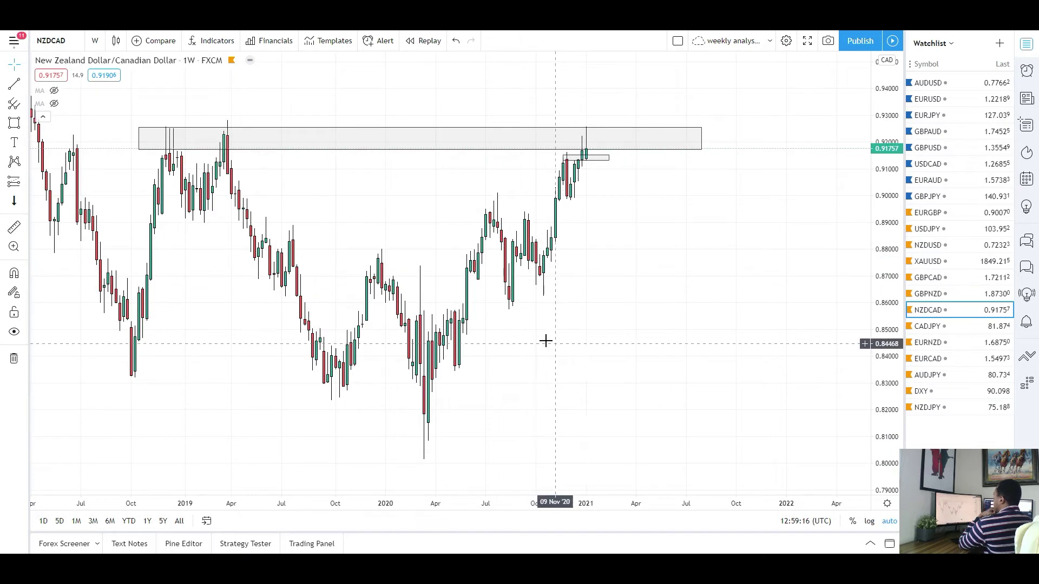
scroll(627, 319, "up", 3)
scroll(621, 317, "up", 1)
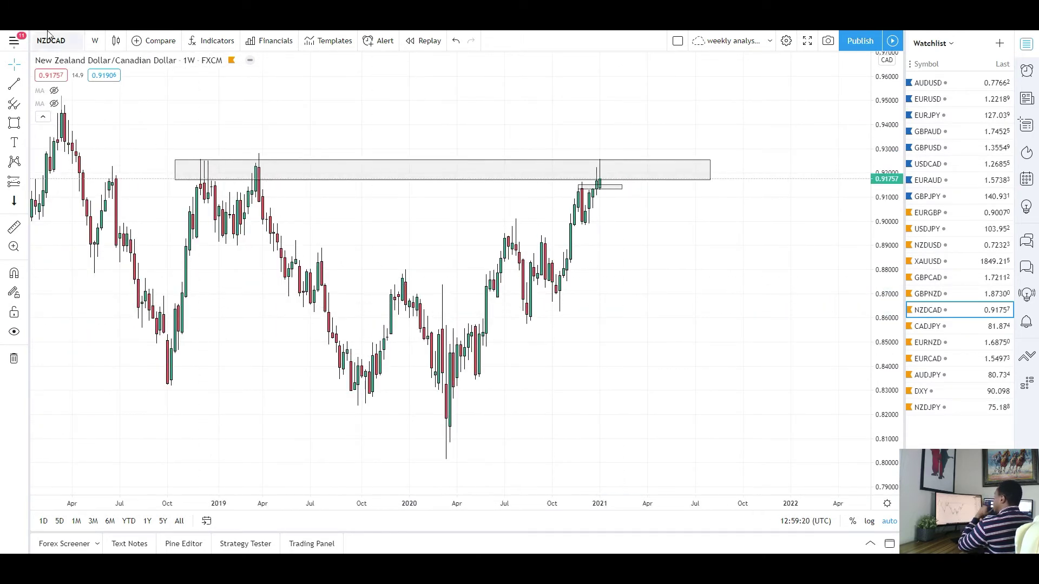
left_click(94, 40)
left_click(124, 398)
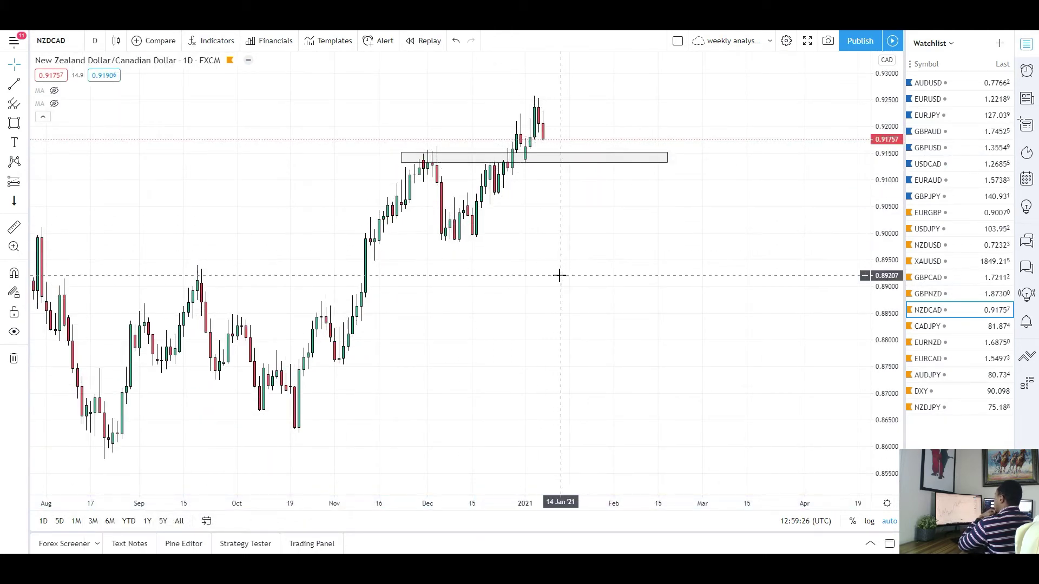
Try a horizontal trend line above NZDCAD's January high at about 0.9266, from 24 December 2020 to 2 February 2021, and delete it.
scroll(556, 271, "up", 1)
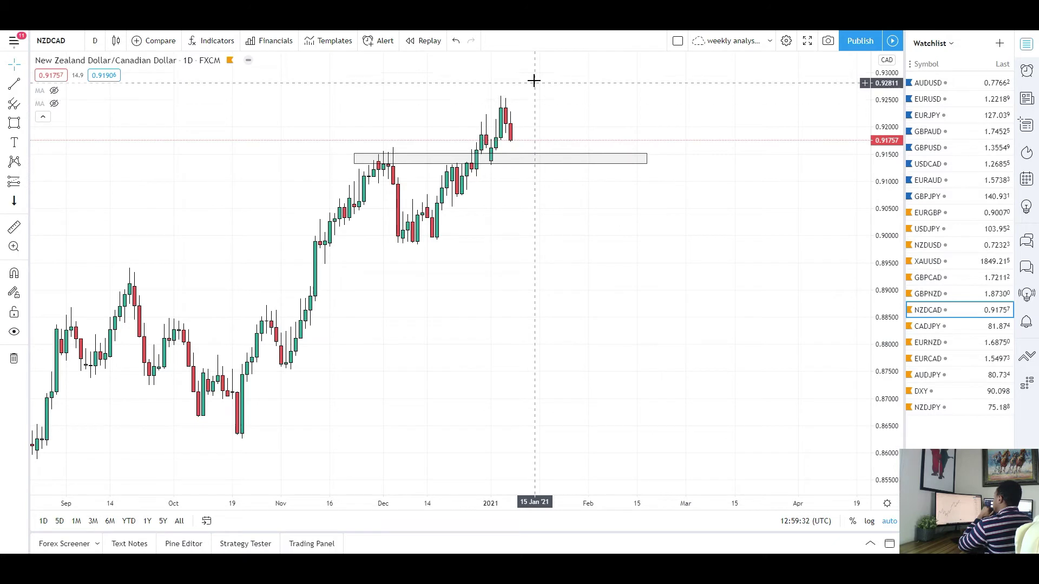
left_click(12, 85)
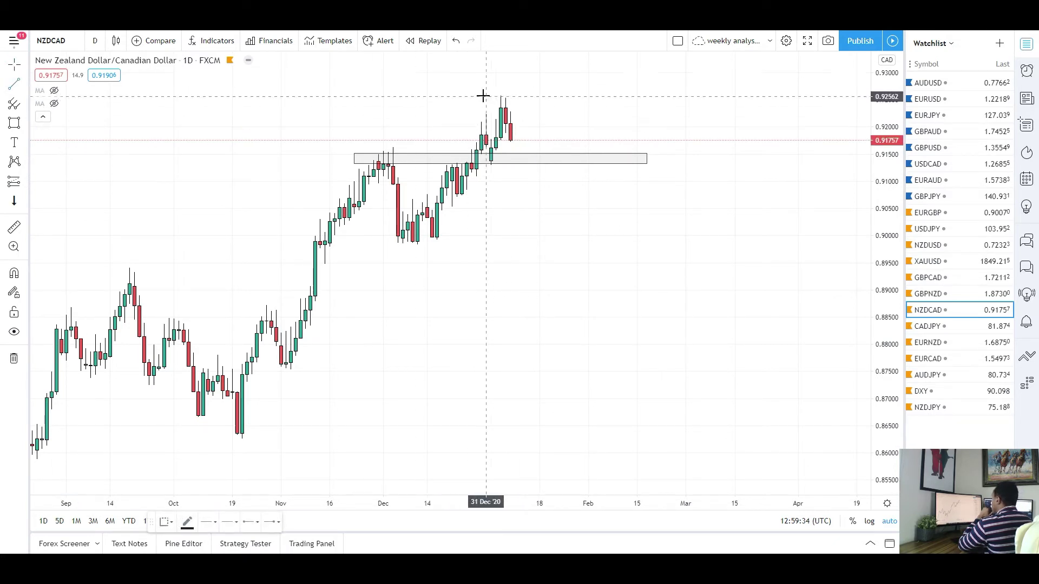
left_click(467, 91)
left_click(594, 91)
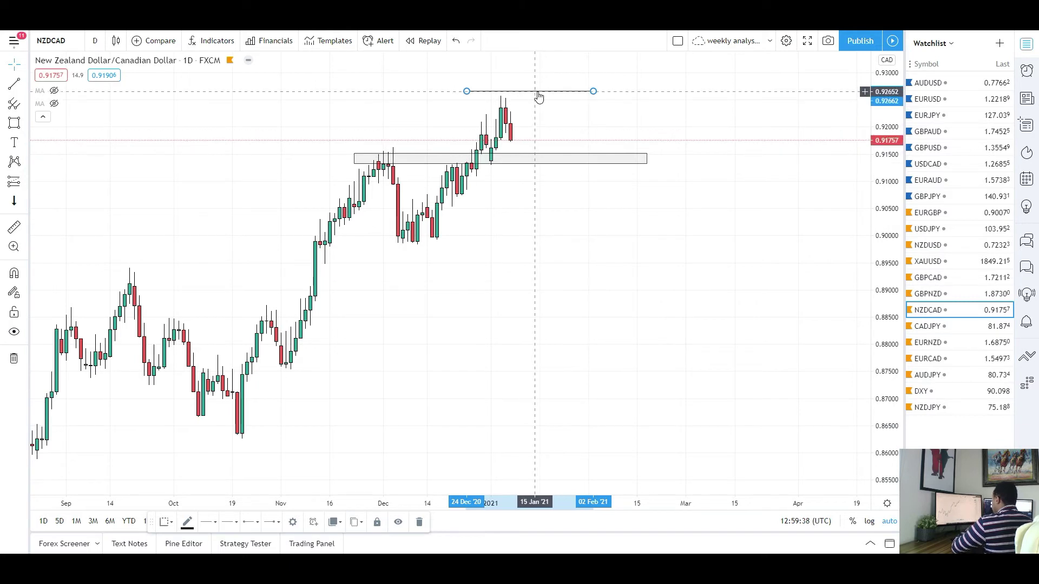
key("Delete")
Try an ascending trend line on NZDCAD's 4-hour chart from 0.90576 on 21 December 2020 to 0.92109 on 14 January 2021, and delete it.
left_click(93, 41)
left_click(119, 343)
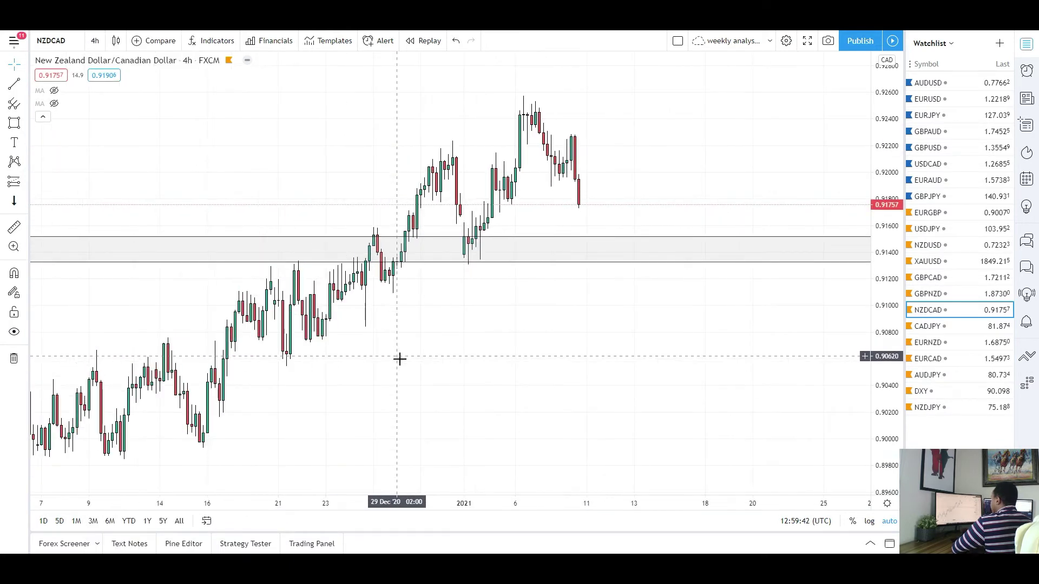
left_click(23, 84)
left_click(59, 65)
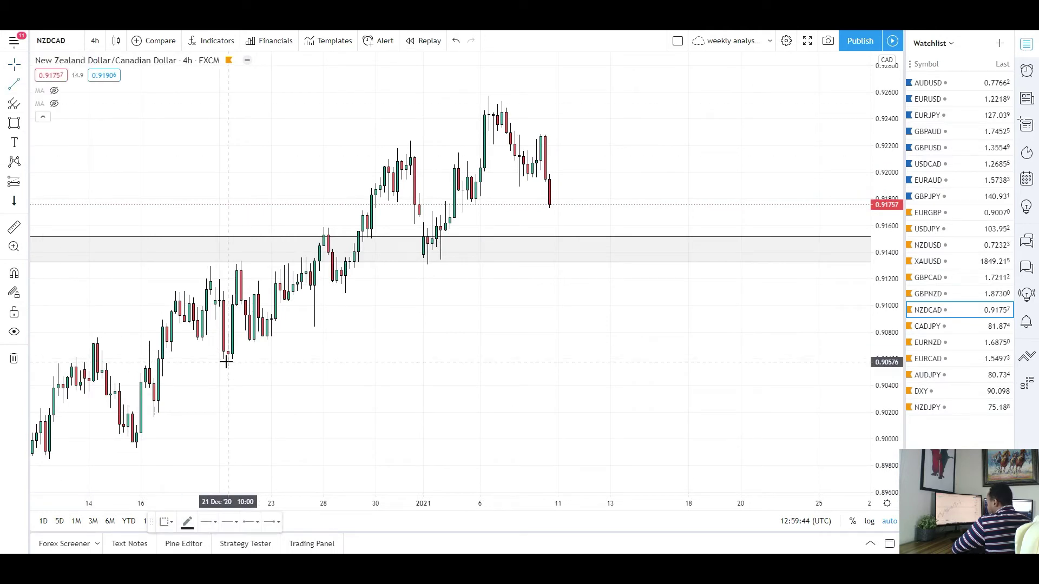
left_click(227, 362)
left_click(641, 158)
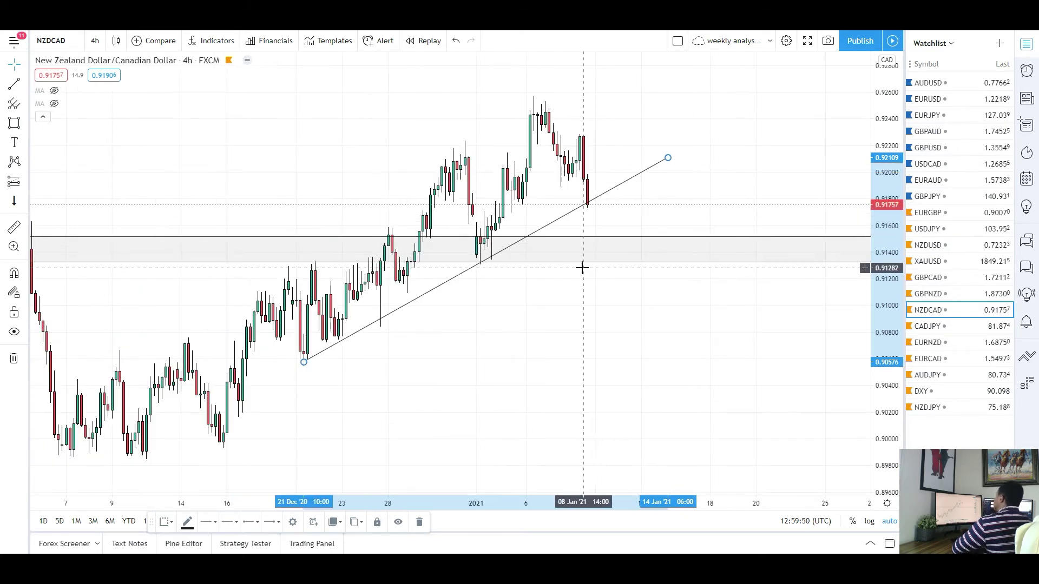
left_click(595, 187)
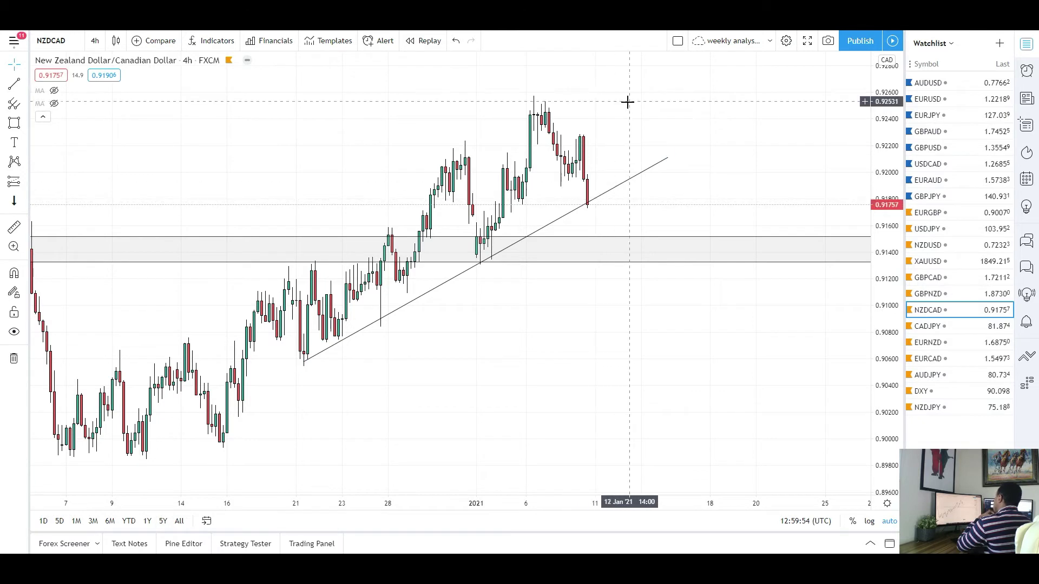
left_click(642, 173)
key("Delete")
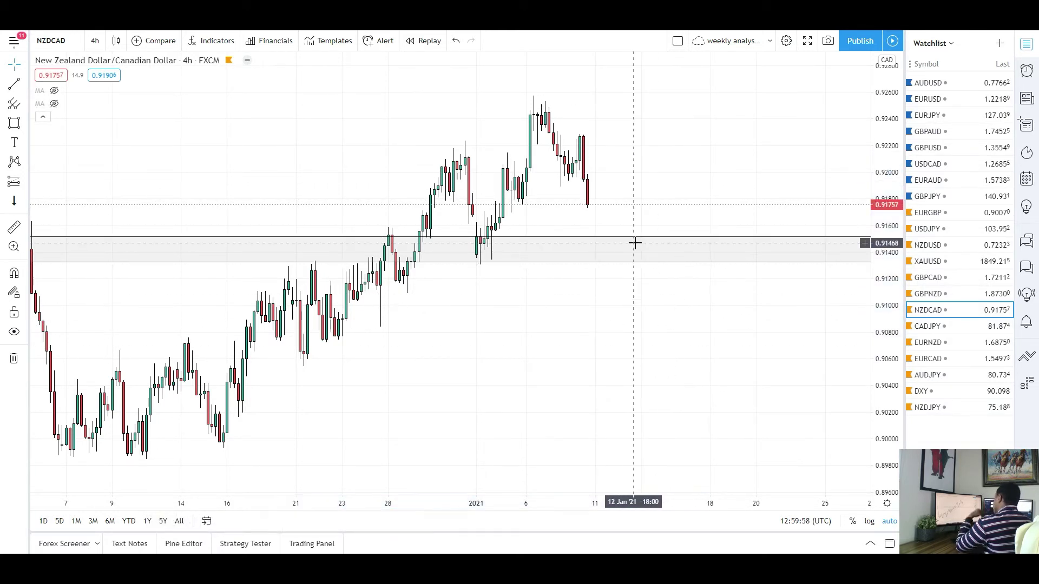
scroll(635, 245, "down", 3)
scroll(599, 334, "down", 2)
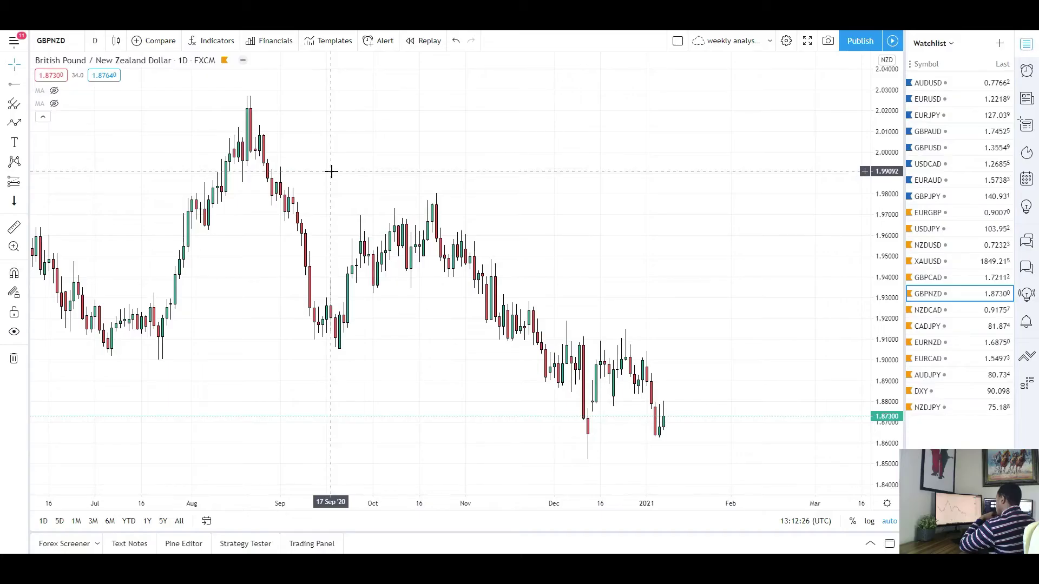
Draw a rectangle around GBPNZD's daily consolidation from about 1.881 to 1.910, spanning about 14 December 2020 to 12 January 2021.
left_click_drag(310, 179, 359, 204)
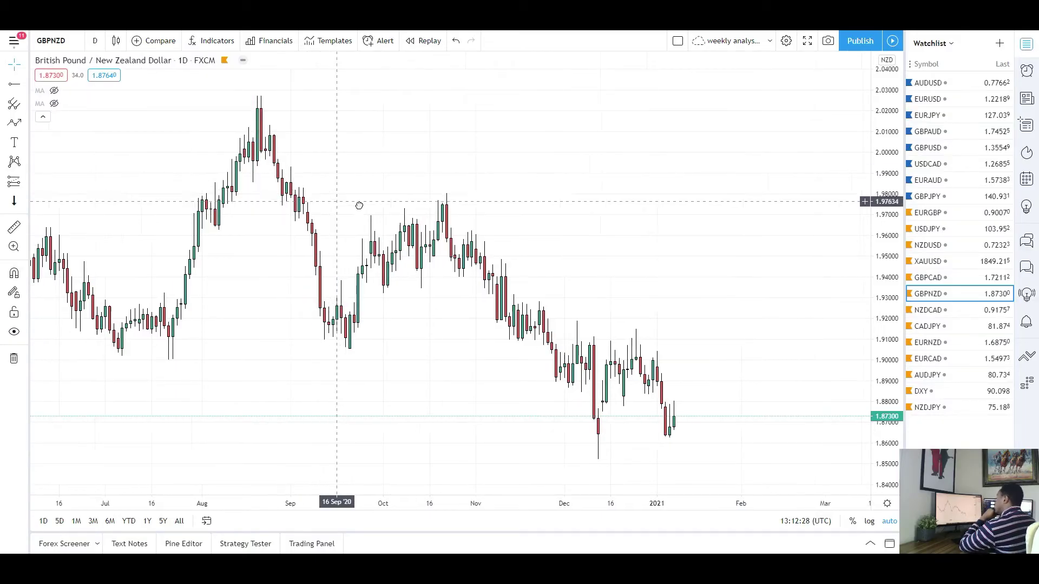
left_click(27, 127)
left_click(54, 166)
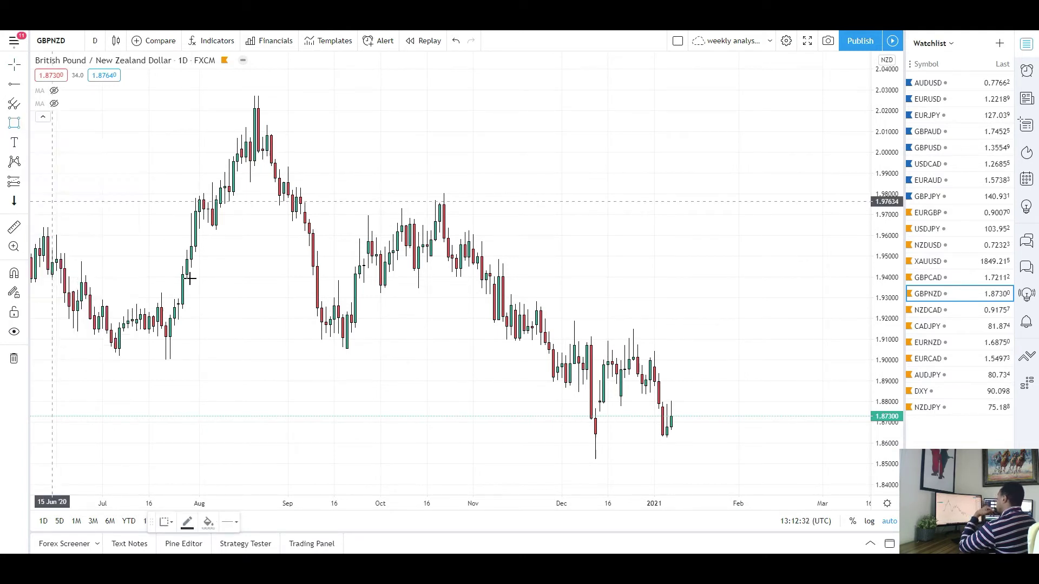
left_click(600, 339)
left_click(679, 400)
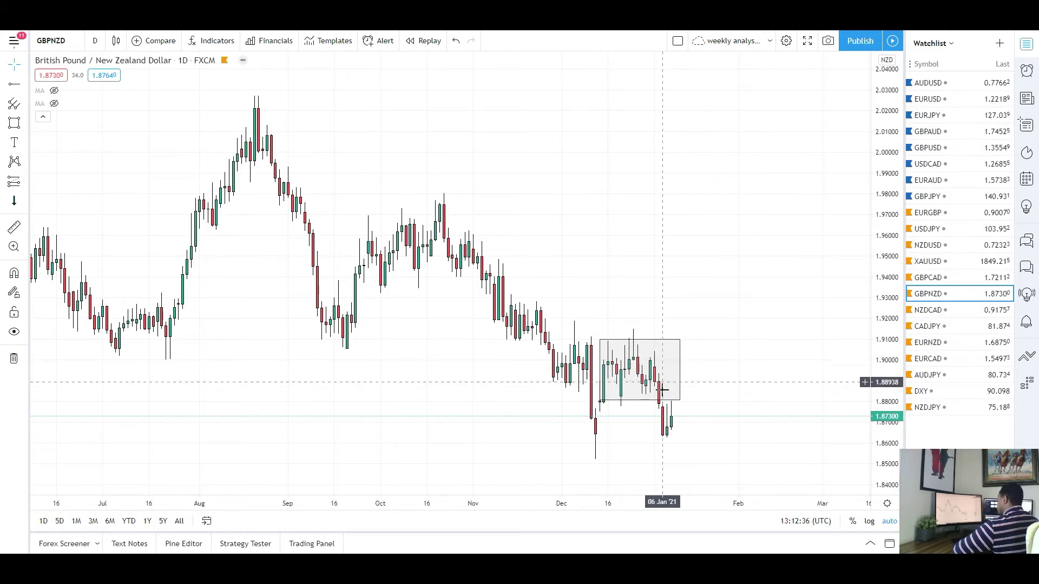
left_click_drag(524, 419, 567, 420)
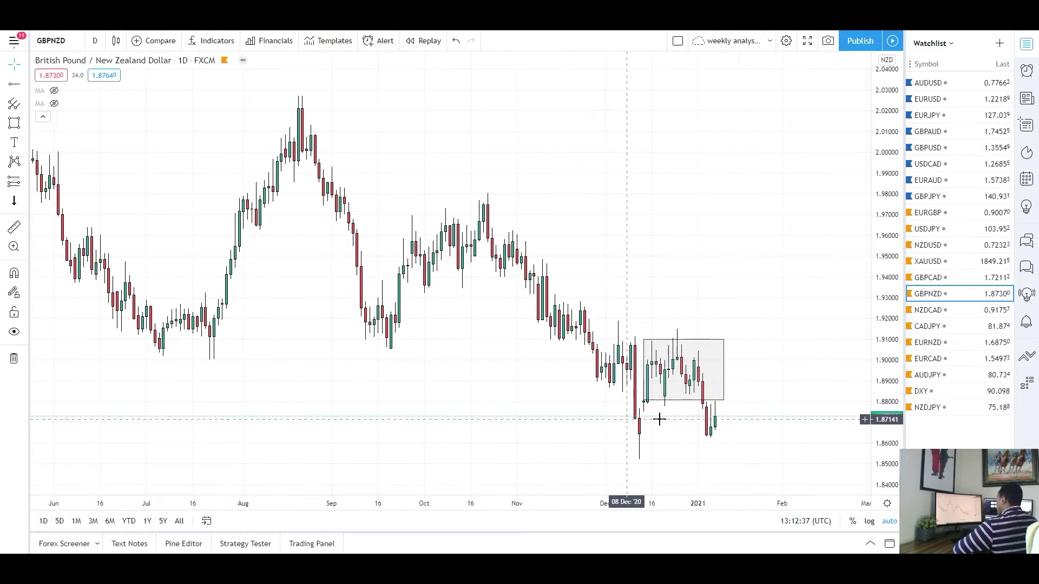
Delete the rectangle around GBPNZD's December to January consolidation.
left_click(723, 400)
right_click(722, 399)
left_click(741, 517)
mouse_move(345, 356)
left_mouse_down()
mouse_move(520, 356)
mouse_move(345, 357)
left_mouse_up()
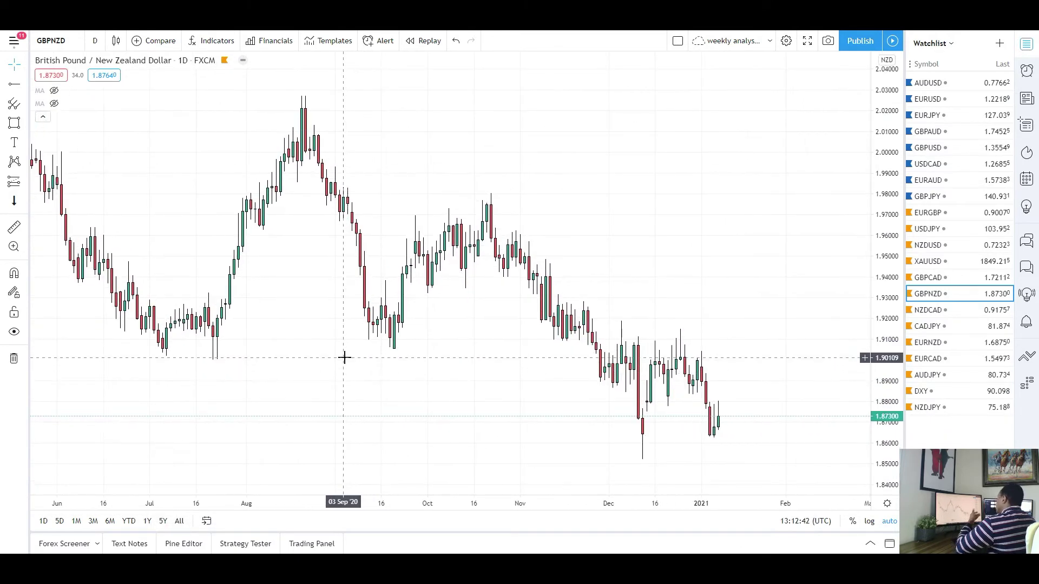
Draw a rectangle across GBPNZD's July and September lows from about 1.9025 to 1.910, spanning about 30 June 2020 to 4 February 2021.
left_click(21, 123)
mouse_move(145, 339)
left_mouse_down()
mouse_move(568, 369)
mouse_move(797, 355)
left_mouse_up()
mouse_move(712, 238)
left_mouse_down()
mouse_move(765, 239)
mouse_move(736, 241)
left_mouse_up()
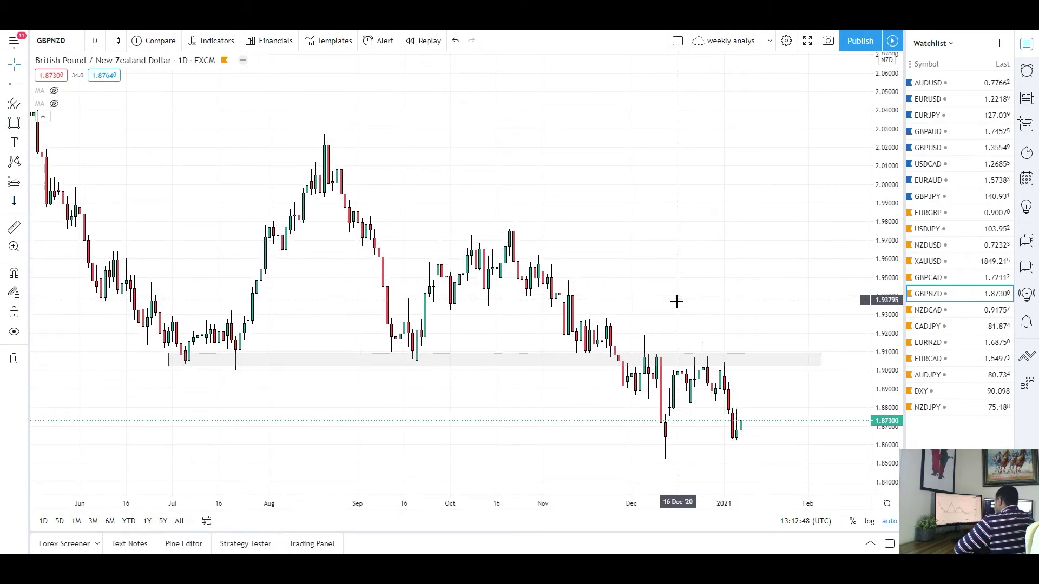
left_click_drag(327, 404, 299, 415)
left_click(214, 342)
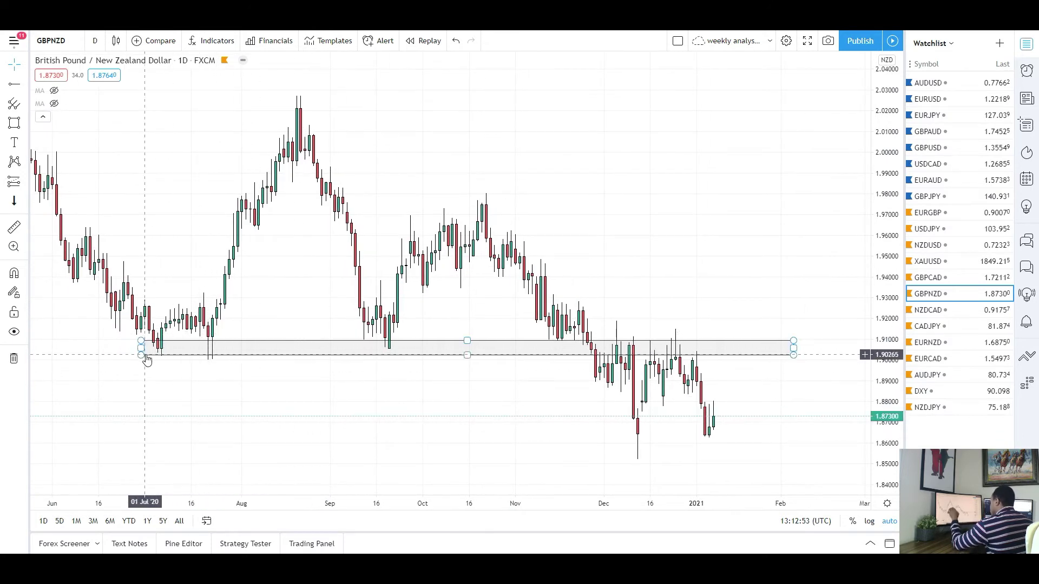
left_click(295, 212)
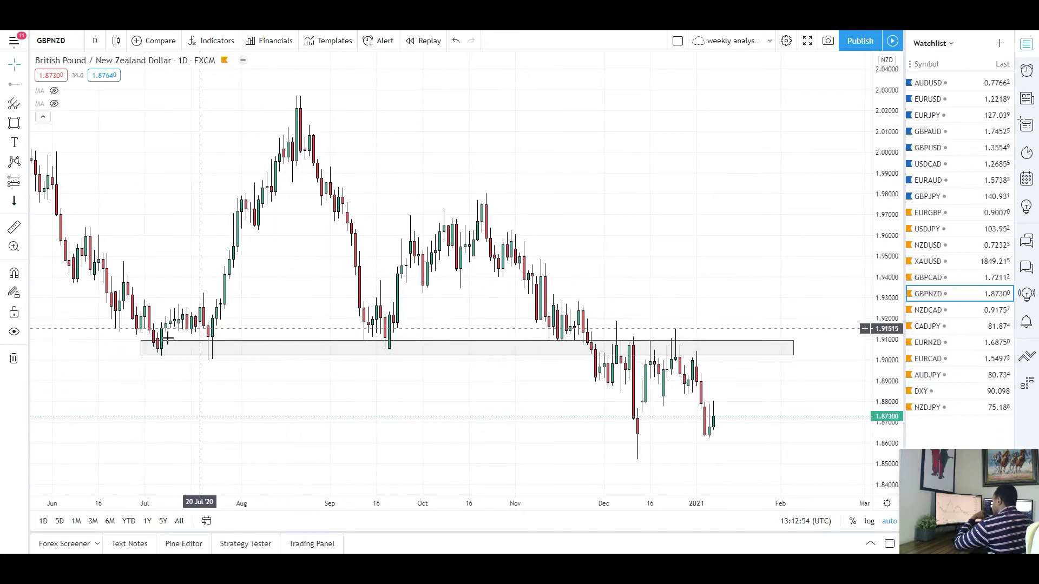
Draw a second GBPNZD rectangle below the first from about 1.8782 to 1.8839, spanning 7 December 2020 to 5 February 2021.
left_click_drag(712, 265, 680, 278)
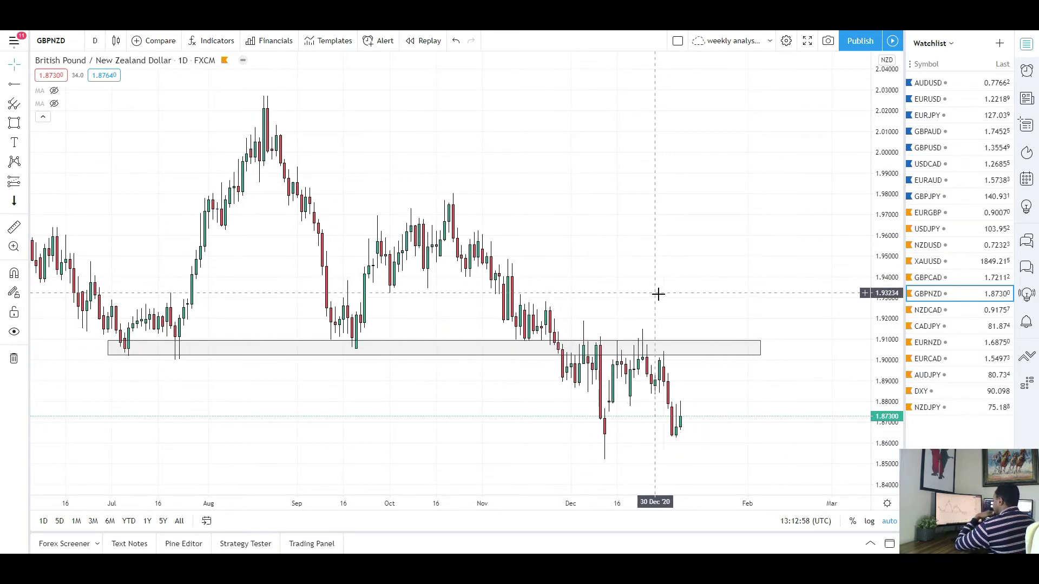
left_click(626, 393)
left_click_drag(588, 394, 764, 405)
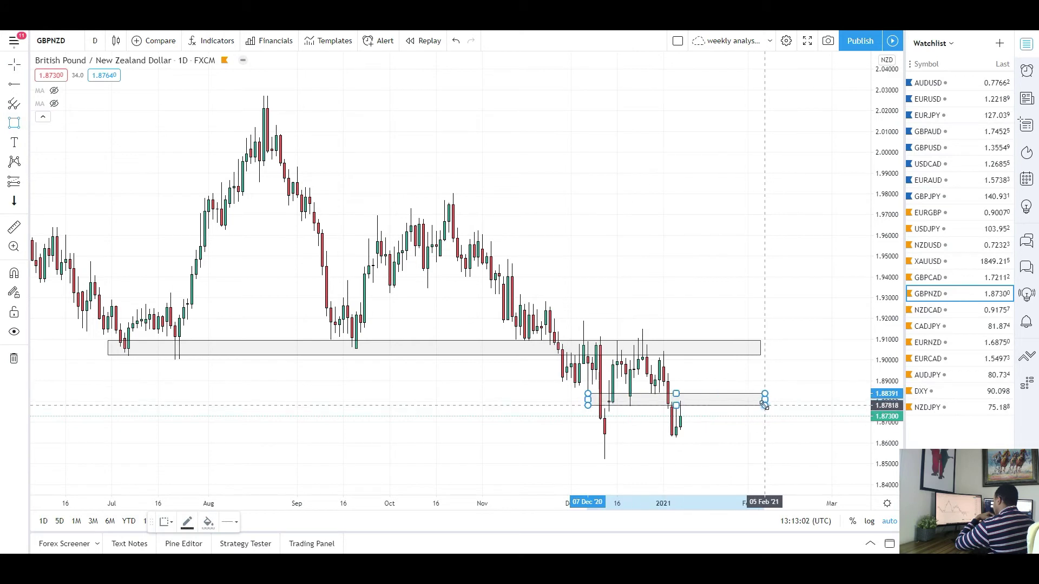
Switch GBPNZD to the 4-hour interval and bring the latest candles beneath the lower rectangle into view.
left_click(94, 40)
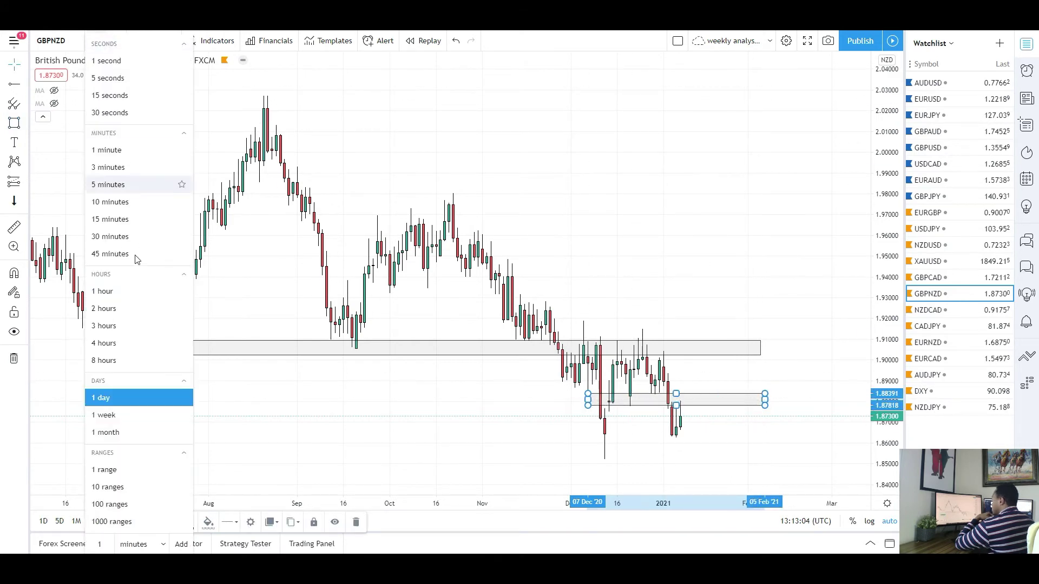
left_click(102, 344)
scroll(346, 261, "down", 3)
left_click(343, 297)
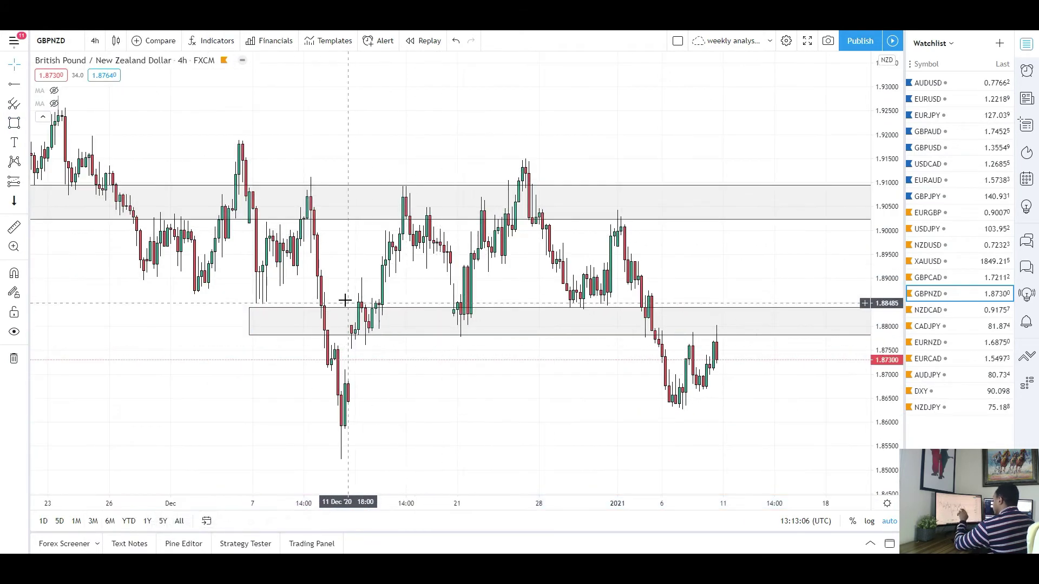
left_click_drag(552, 327, 516, 332)
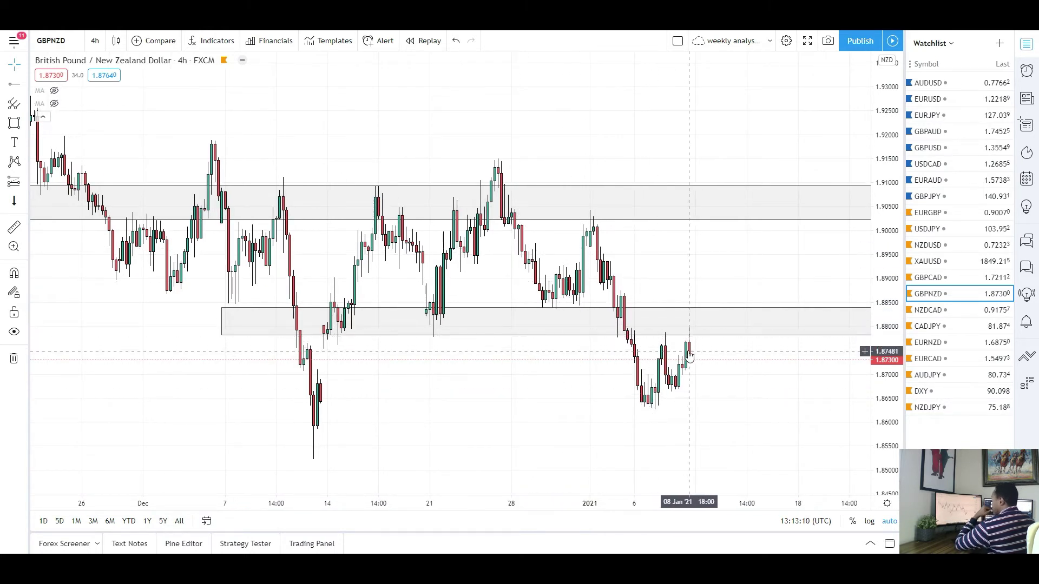
left_click_drag(682, 395, 674, 395)
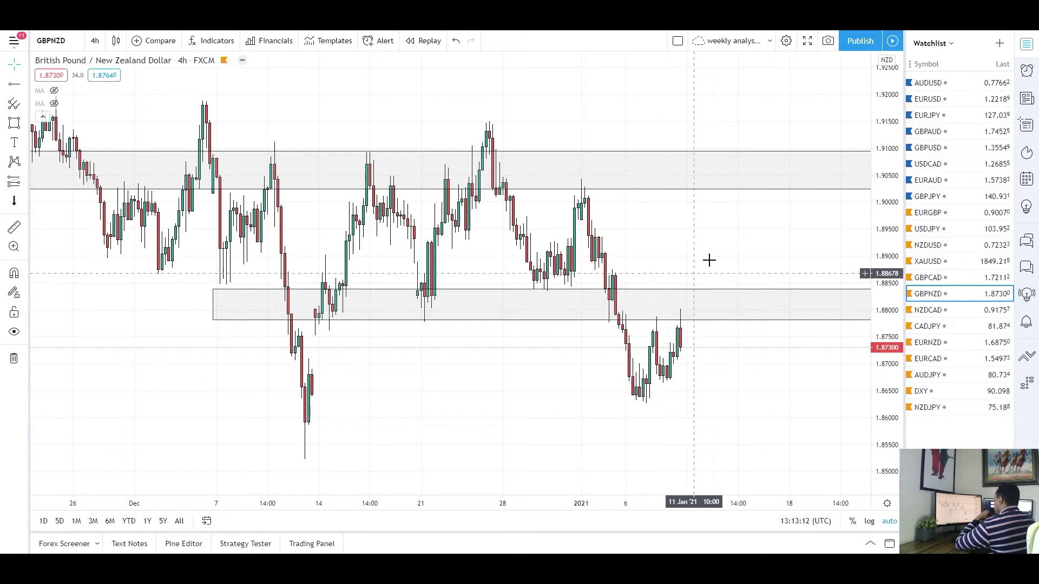
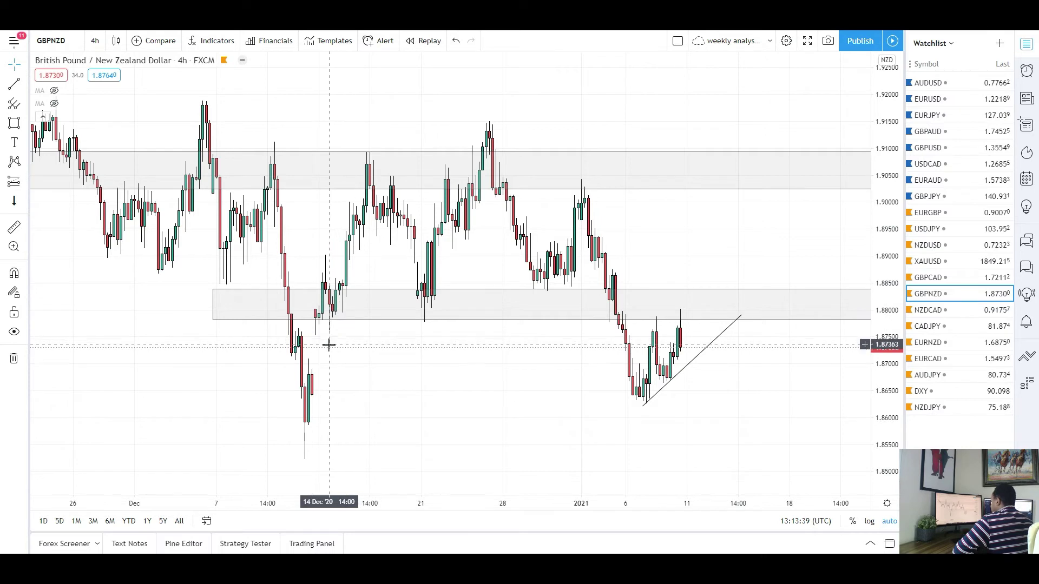
Draw a projected path on GBPNZD from about 1.872 up to 1.884, then down through about 1.860 to 1.8505.
scroll(329, 342, "up", 1)
left_click(27, 123)
left_click(57, 167)
left_click(648, 353)
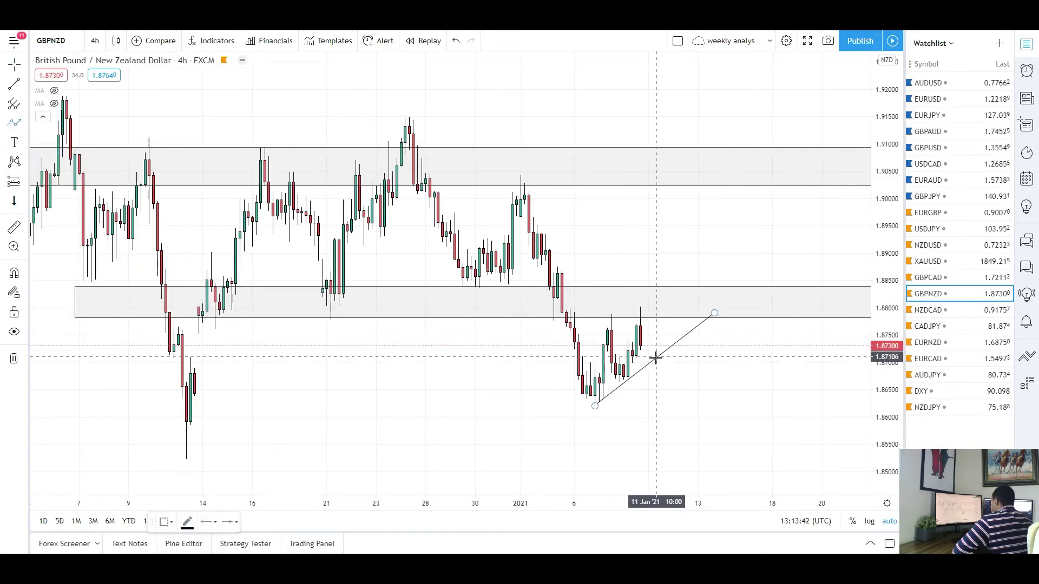
left_click(673, 285)
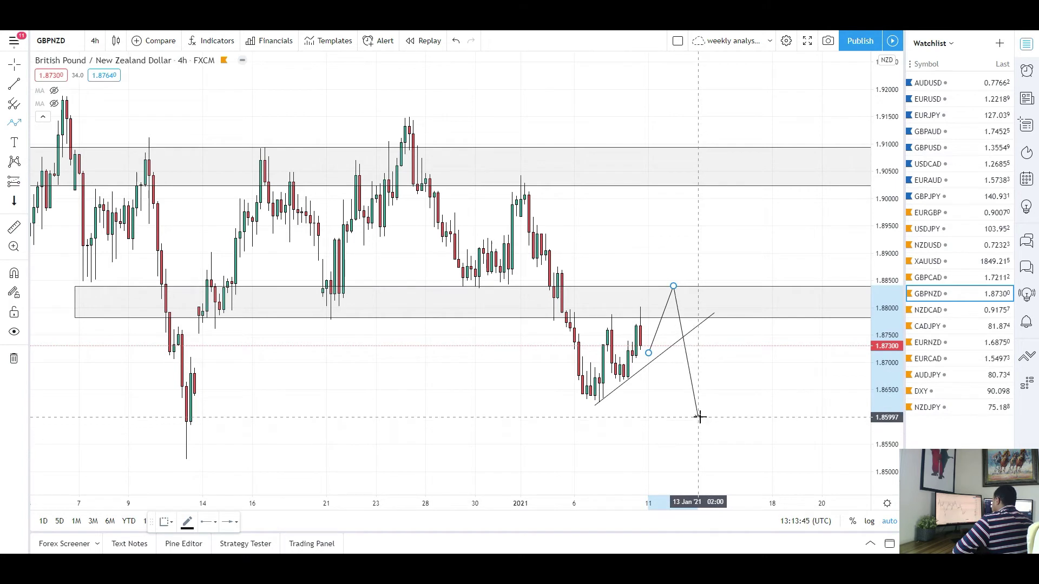
left_click(698, 417)
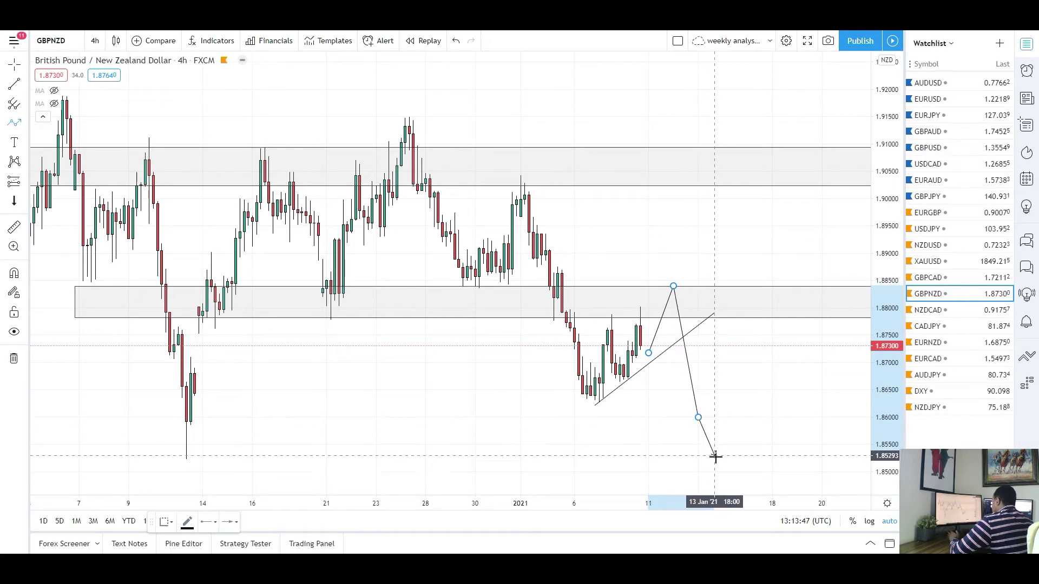
double_click(710, 469)
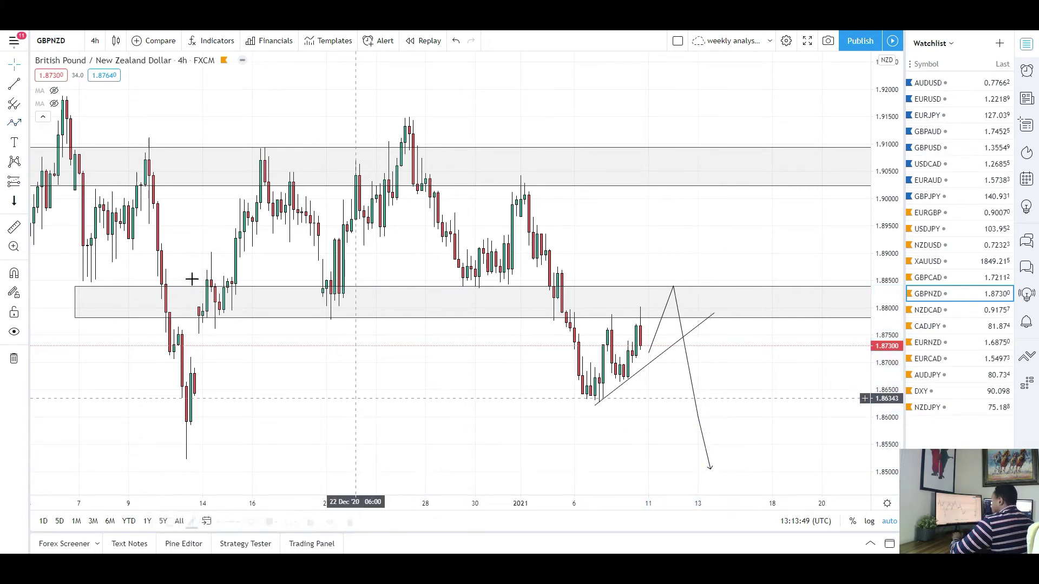
Place two horizontal rays on GBPNZD's 4-hour chart, at about 1.8596 and 1.8499, starting on 10 December 2020.
left_click(28, 87)
left_click(59, 172)
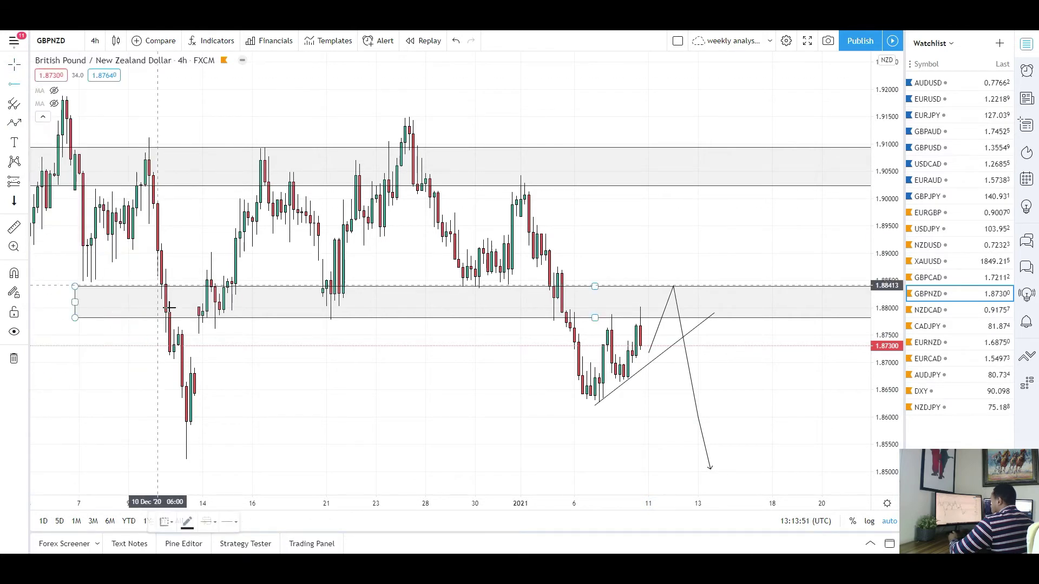
left_click(155, 417)
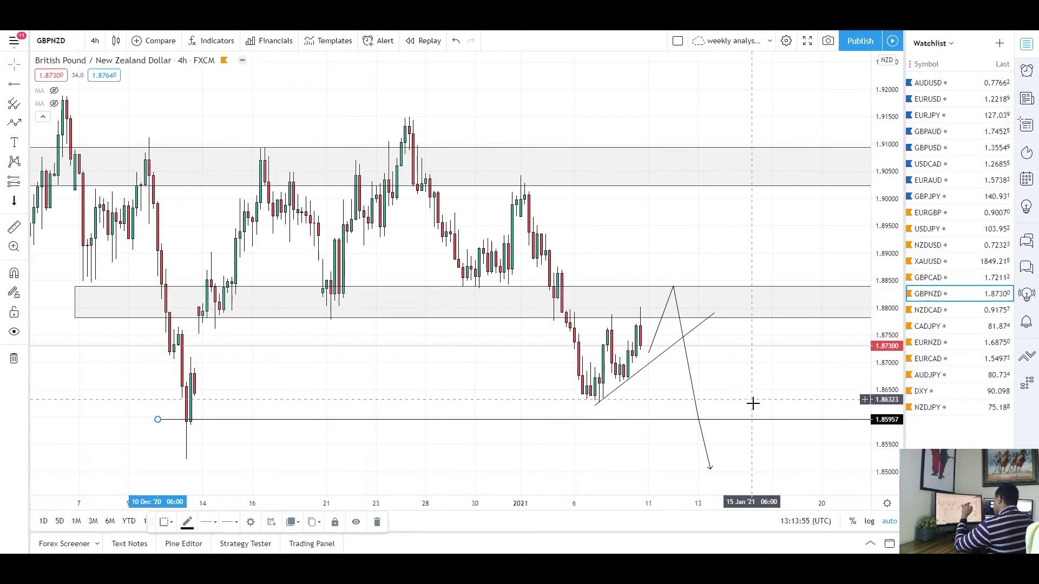
left_click(13, 84)
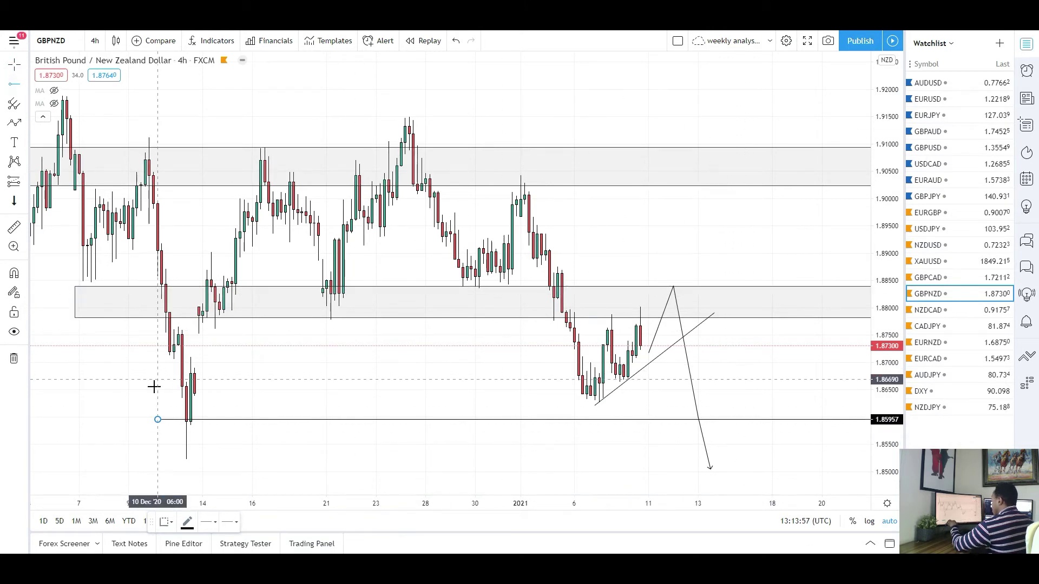
left_click(162, 472)
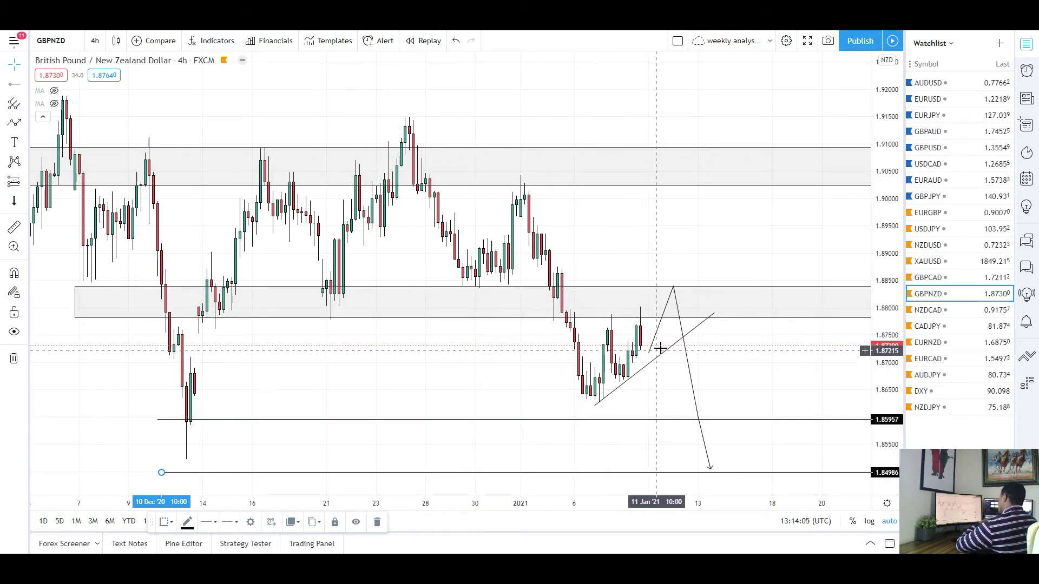
Delete the projected path from GBPNZD's 4-hour chart.
left_click(675, 292)
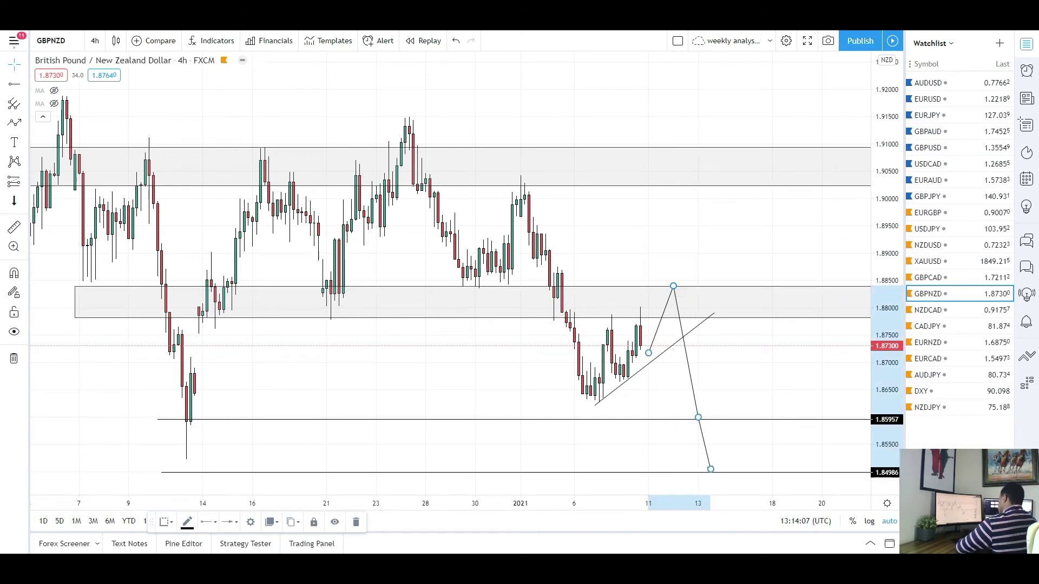
key("Delete")
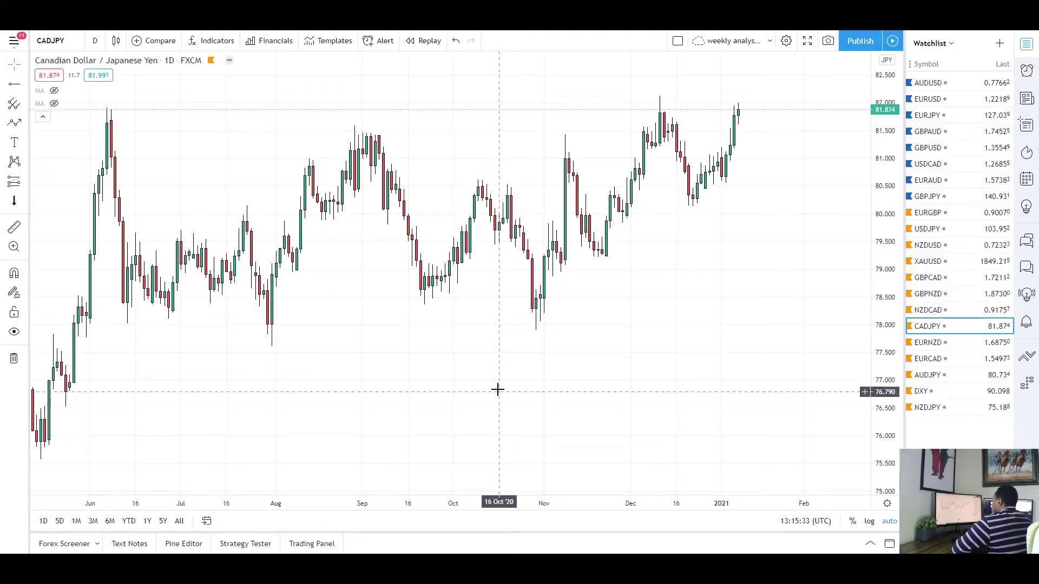
Draw a rectangle on CADJPY's daily chart from about 81.00 to 81.15, spanning early December 2020 to early February 2021.
scroll(497, 389, "up", 2)
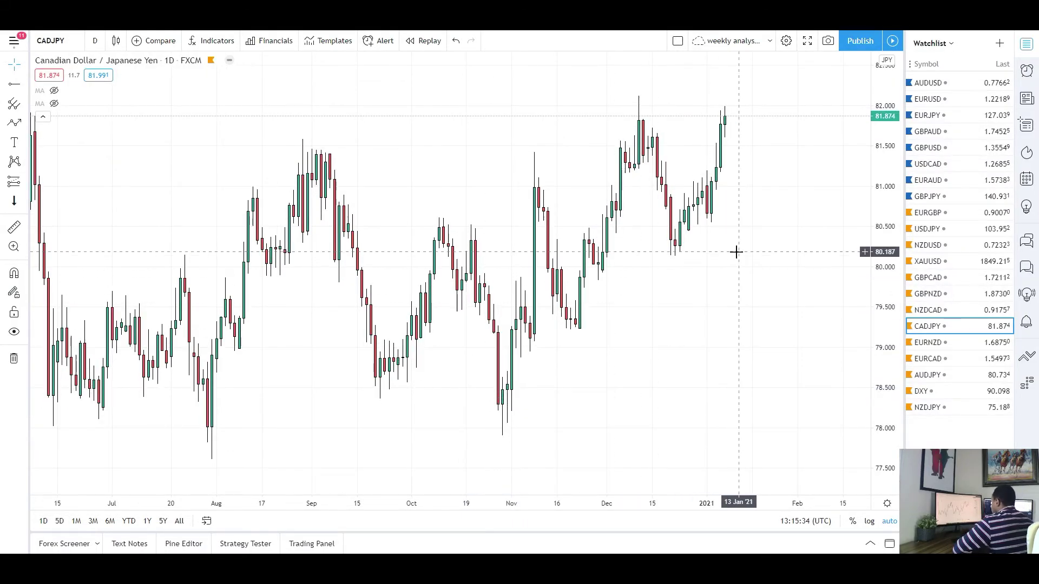
left_click(26, 125)
left_click(92, 187)
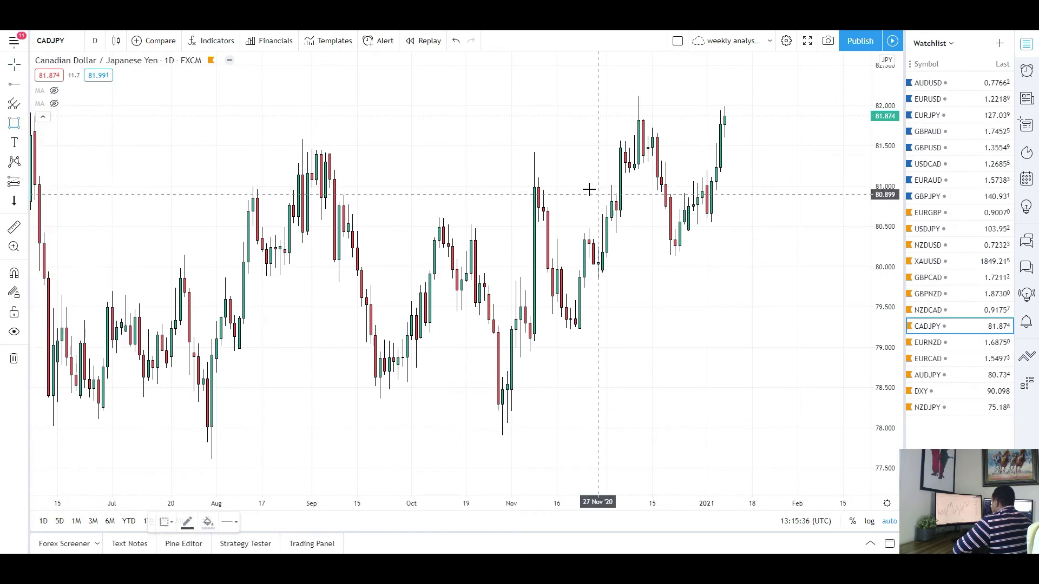
scroll(595, 184, "up", 2)
left_click_drag(568, 173, 787, 185)
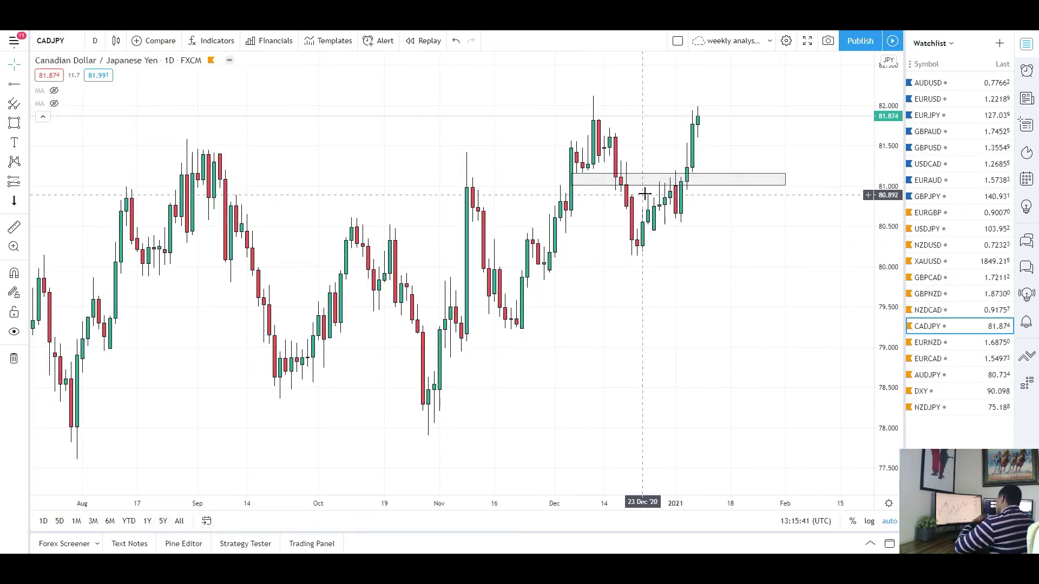
left_click_drag(519, 299, 594, 313)
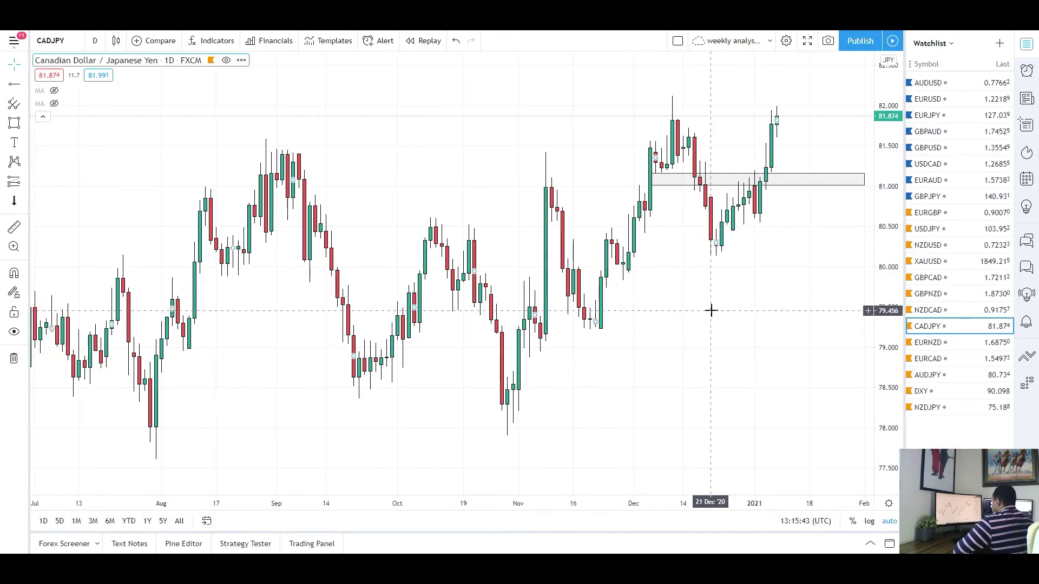
Review CADJPY's price action around the rectangle near 81.00 and delete that rectangle.
scroll(706, 303, "up", 3)
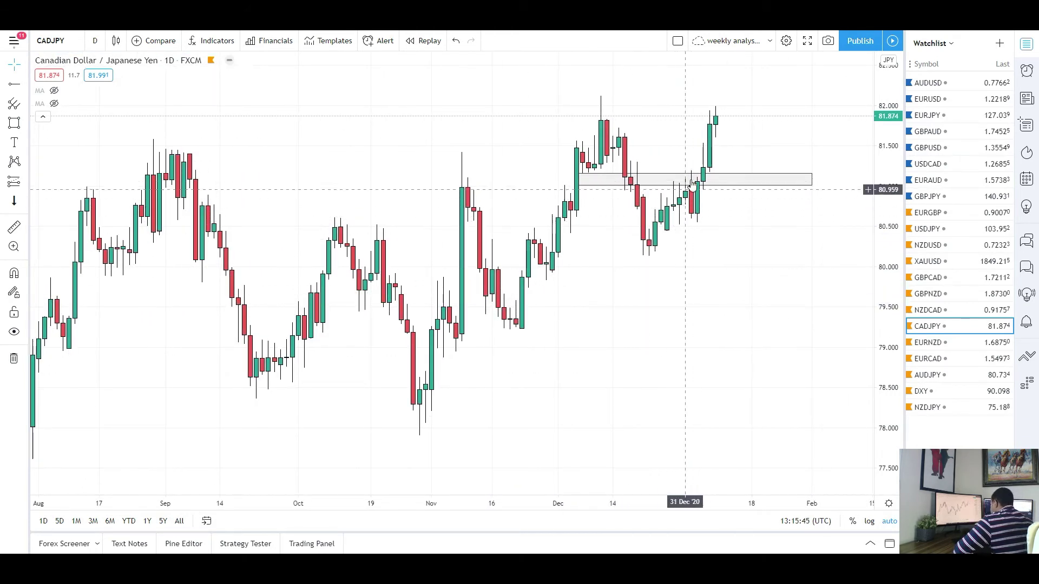
scroll(702, 324, "down", 1)
scroll(617, 296, "down", 1)
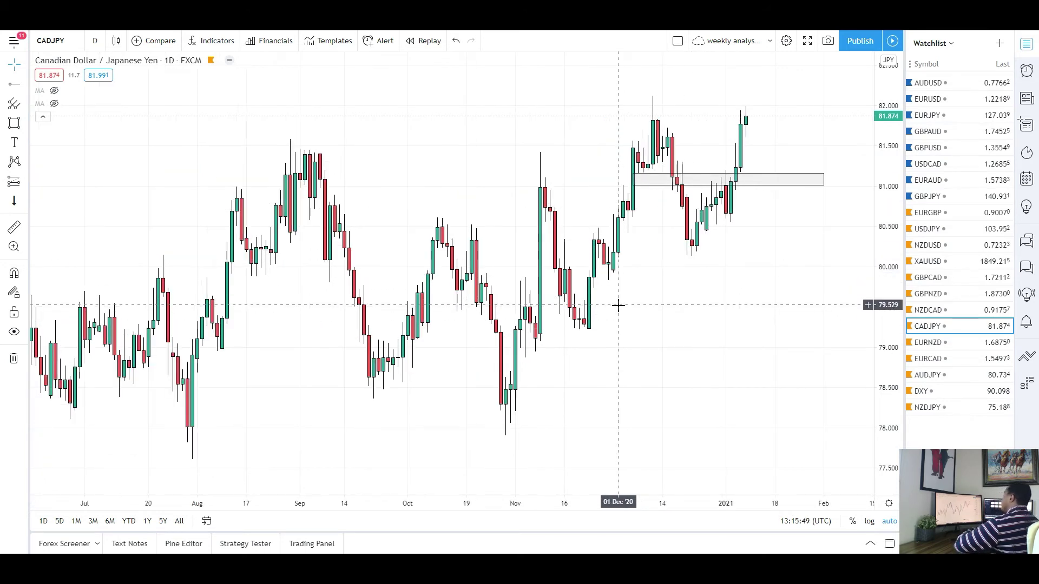
scroll(621, 314, "down", 1)
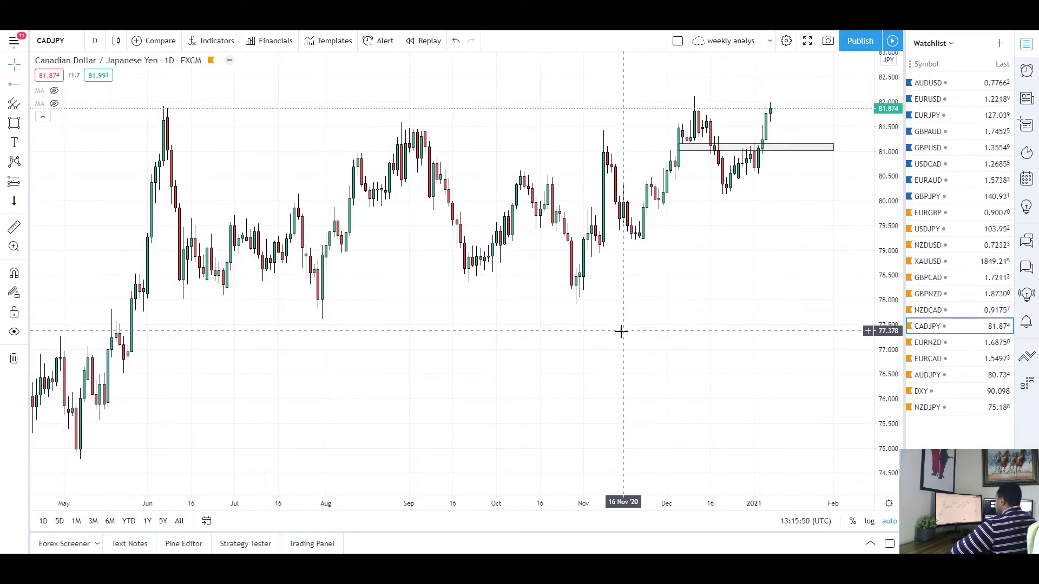
scroll(614, 319, "up", 2)
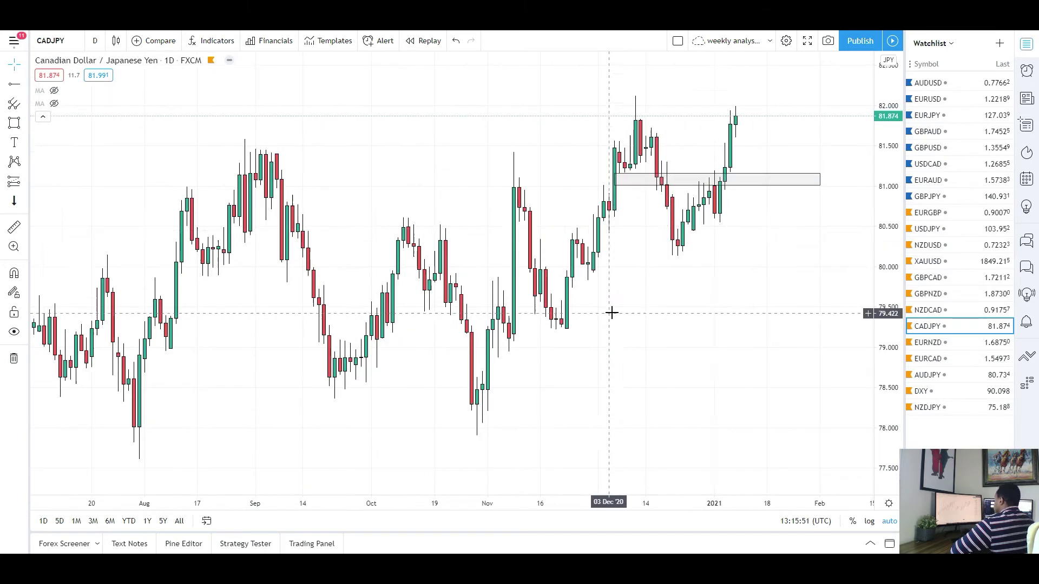
left_click(737, 184)
right_click(737, 184)
left_click(768, 332)
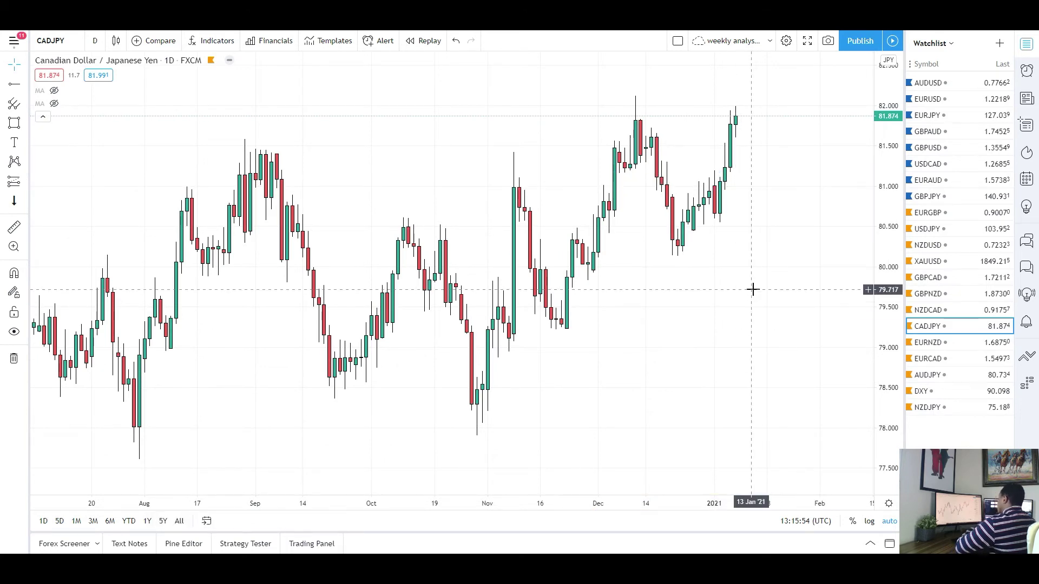
Draw a resistance rectangle across CADJPY's June and December highs from about 81.68 to 81.93, spanning late May 2020 to early February 2021.
scroll(568, 244, "down", 3)
left_click(16, 121)
left_click_drag(161, 106, 846, 118)
left_click(776, 209)
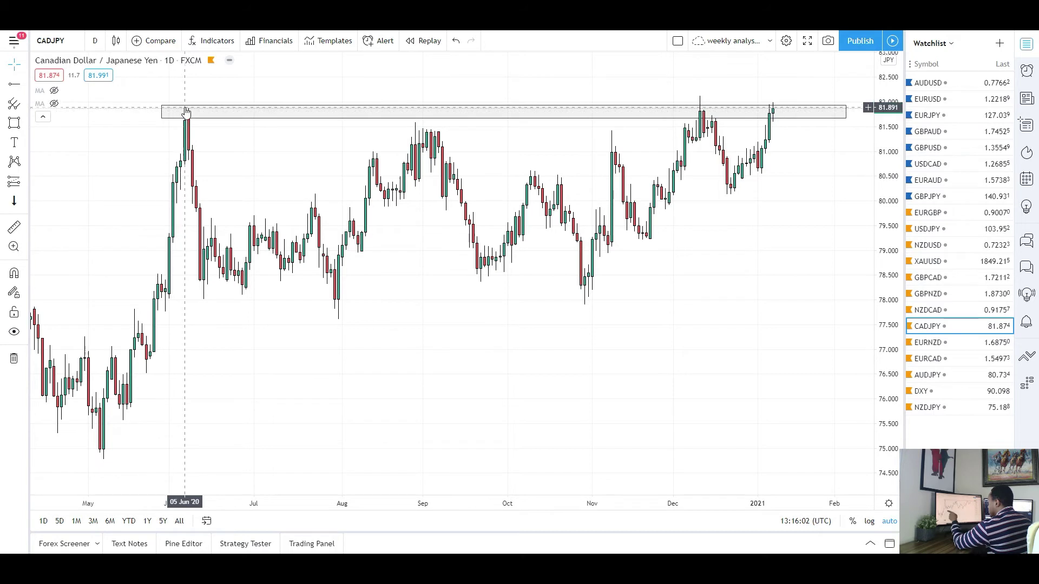
Draw a support rectangle across CADJPY's daily lows from about 78.12 to 78.41, spanning 2 June 2020 to 23 February 2021.
left_click_drag(710, 151, 618, 255)
left_click(14, 123)
mouse_move(102, 280)
left_mouse_down()
mouse_move(209, 306)
mouse_move(758, 304)
mouse_move(825, 293)
left_mouse_up()
scroll(733, 257, "down", 2)
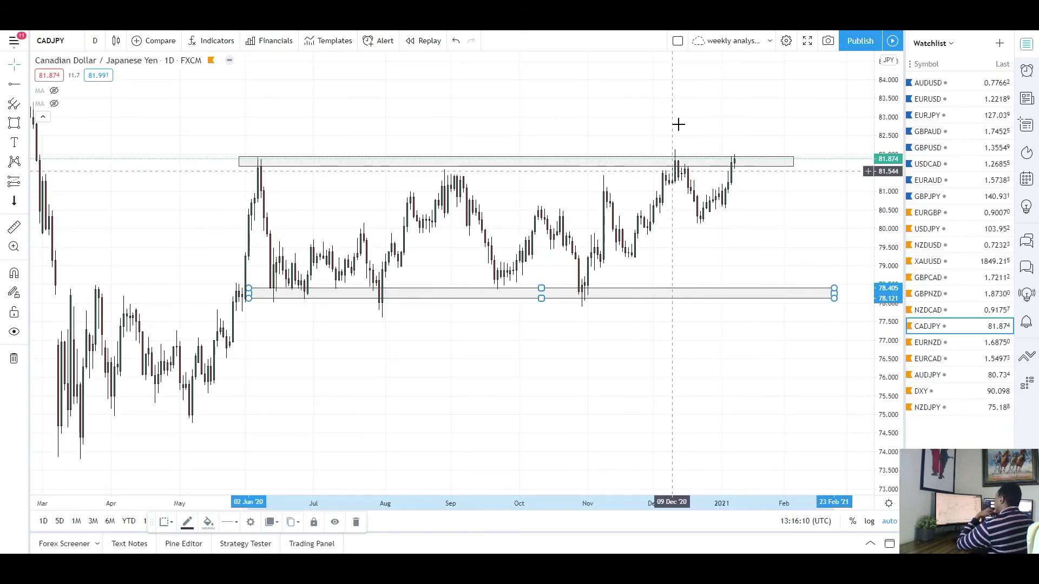
scroll(696, 202, "up", 2)
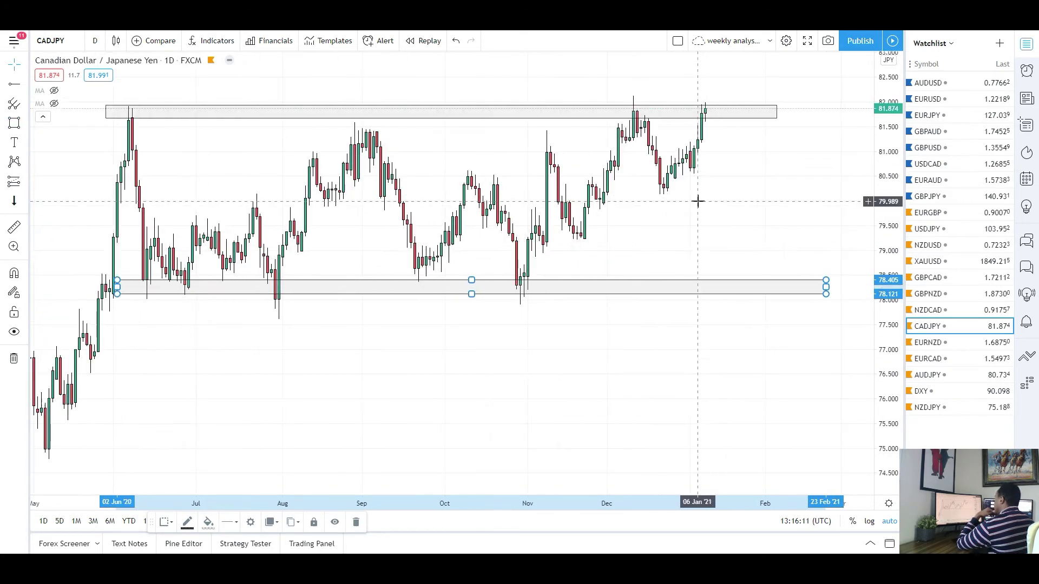
Mark CADJPY's late October 2020 low in the support zone and the early November high near 81.25 with ellipses.
left_click(30, 125)
left_click(76, 232)
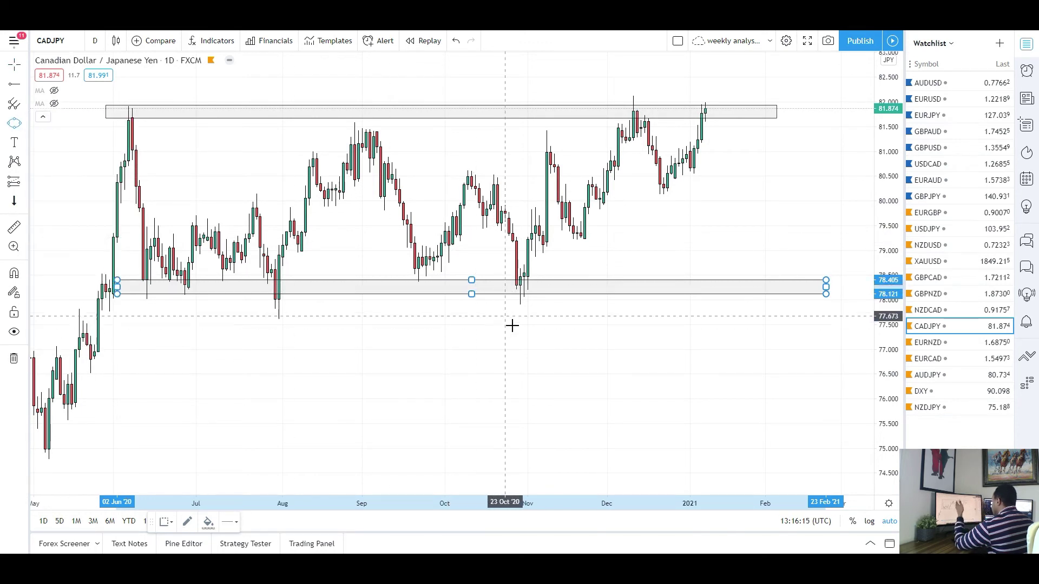
scroll(506, 316, "up", 1)
left_click(464, 401)
left_click(492, 443)
left_click(14, 123)
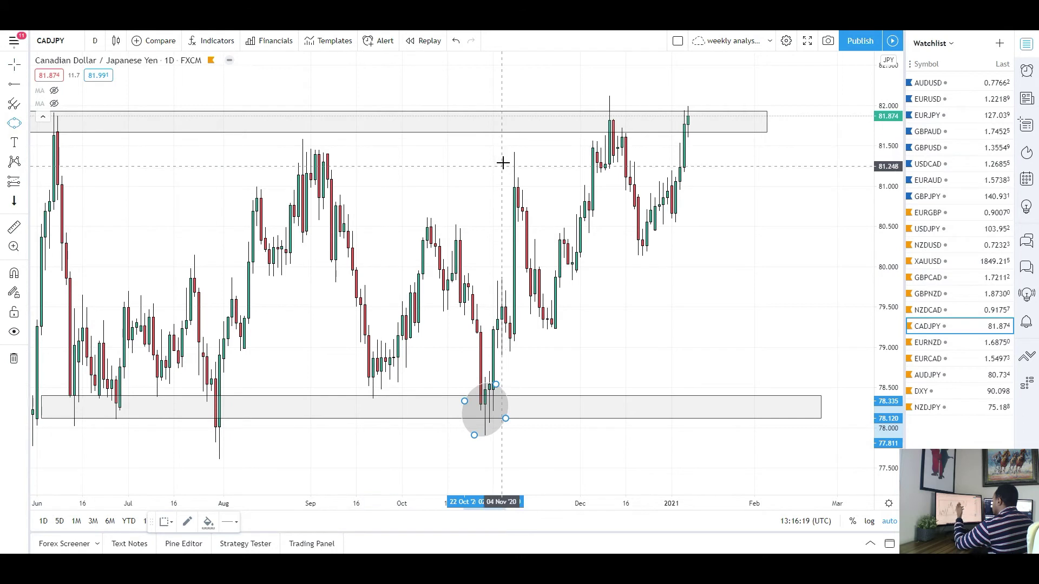
left_click(501, 163)
left_click(522, 178)
Mark CADJPY's late November low near 79.3 and the mid-December high in the resistance zone with ellipses.
left_click(14, 123)
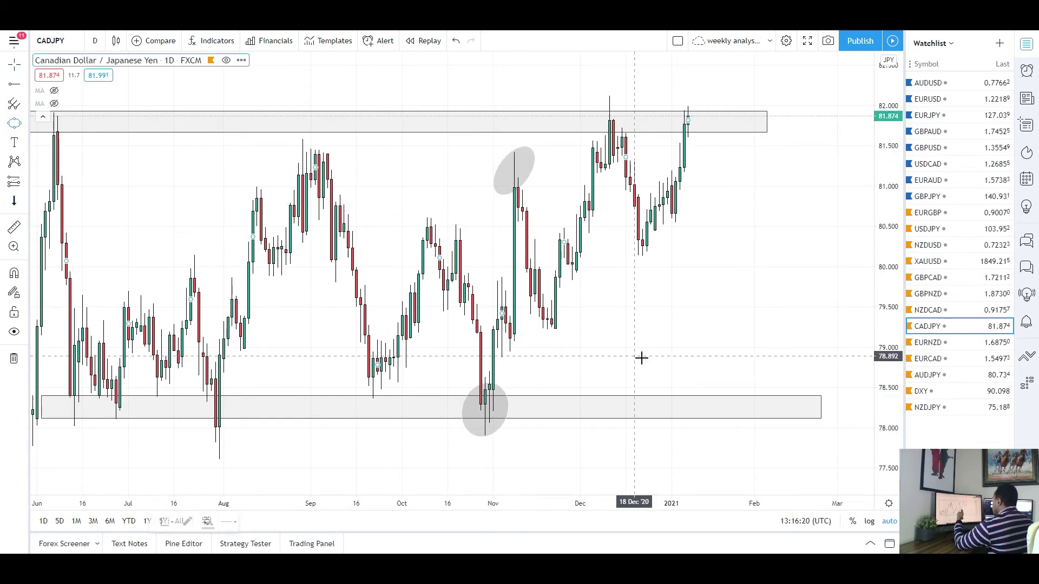
left_click(527, 311)
left_click(564, 326)
left_click(14, 124)
left_click(610, 89)
left_click(612, 126)
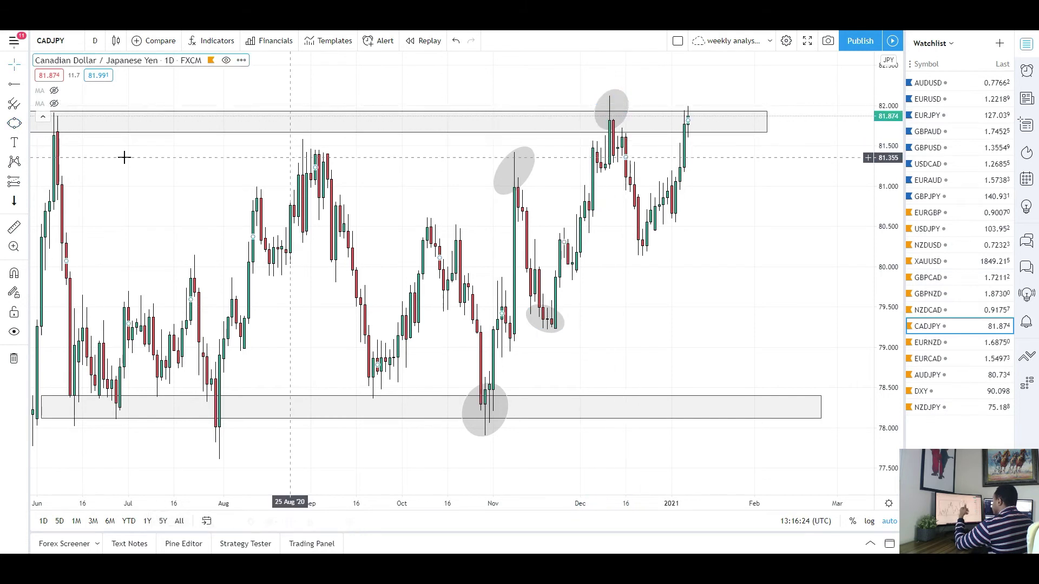
Mark CADJPY's late December 2020 swing low near 80.3 with an ellipse.
left_click(14, 123)
left_click(630, 231)
left_click(663, 248)
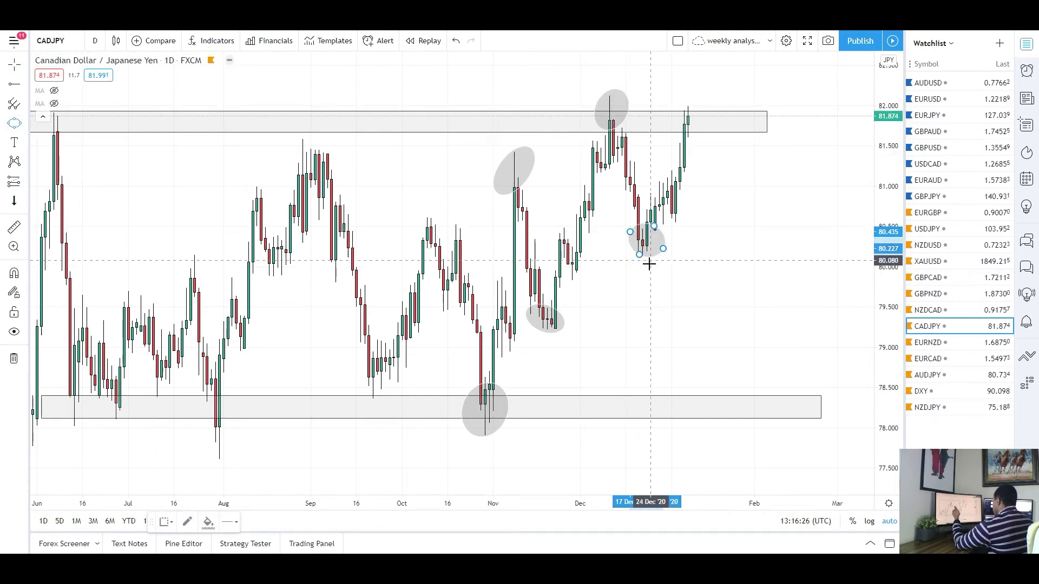
Draw a projected path on CADJPY from the latest candle near 81.80 down to about 81.09 on 18 January, ending near 82.5 on 25 January.
scroll(695, 209, "down", 3)
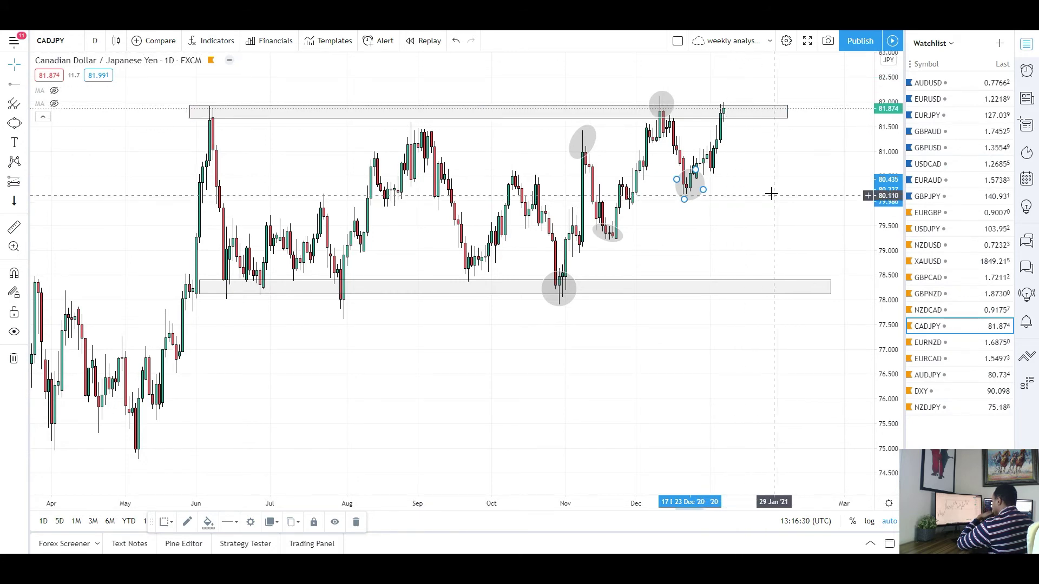
scroll(769, 190, "down", 2)
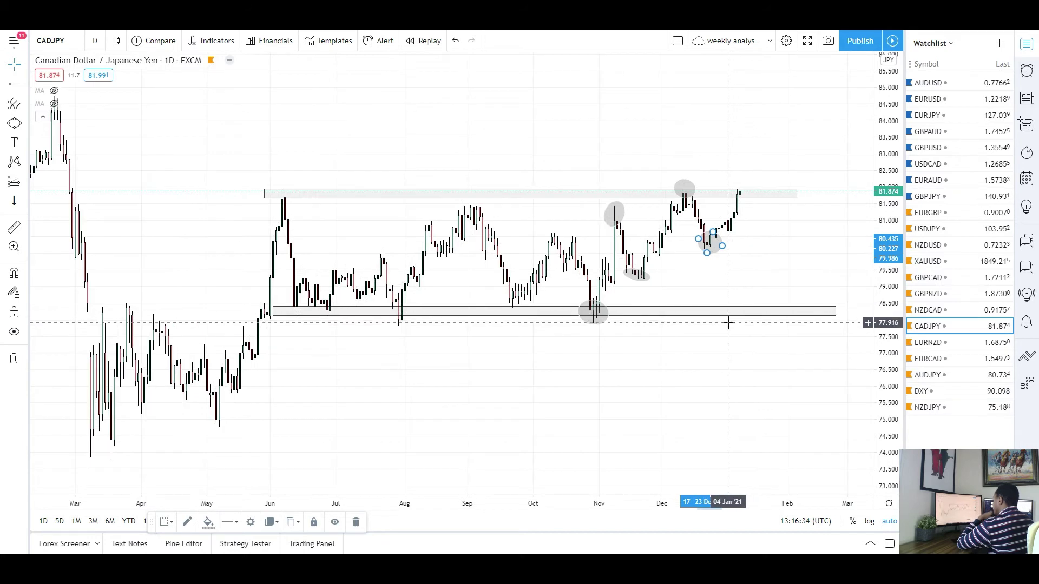
scroll(725, 331, "up", 2)
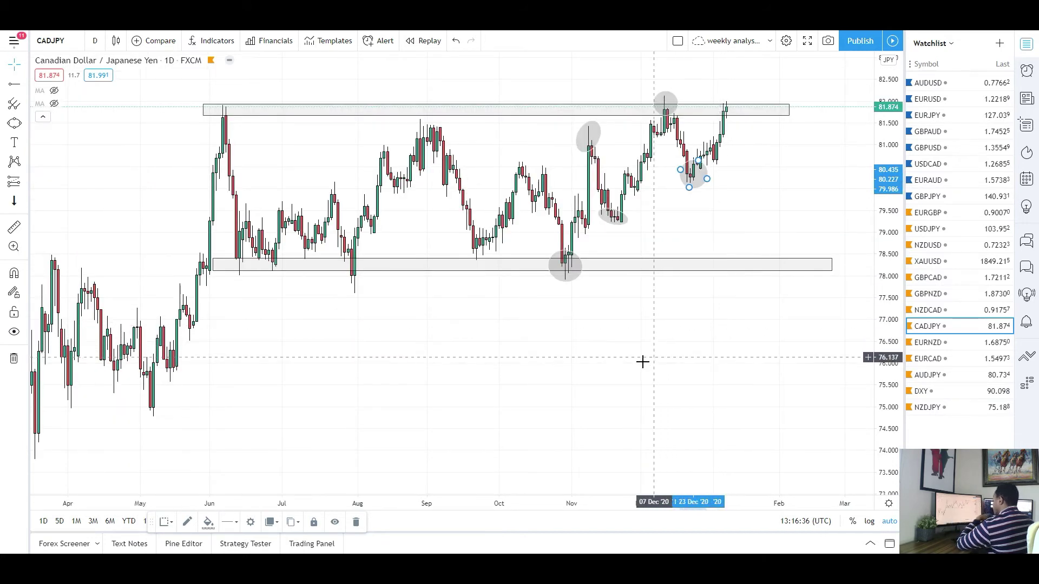
scroll(494, 341, "down", 3)
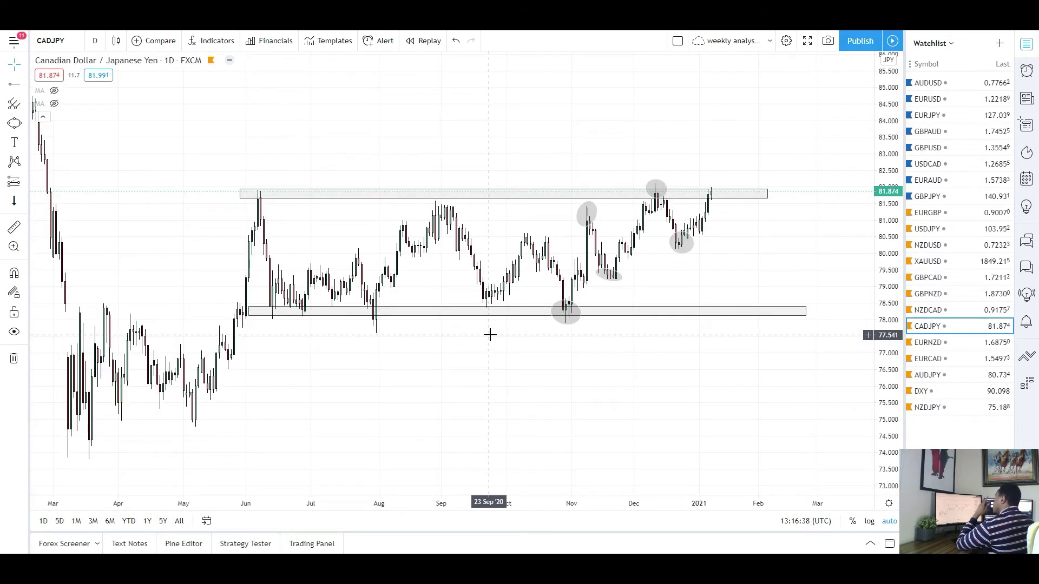
scroll(495, 320, "up", 3)
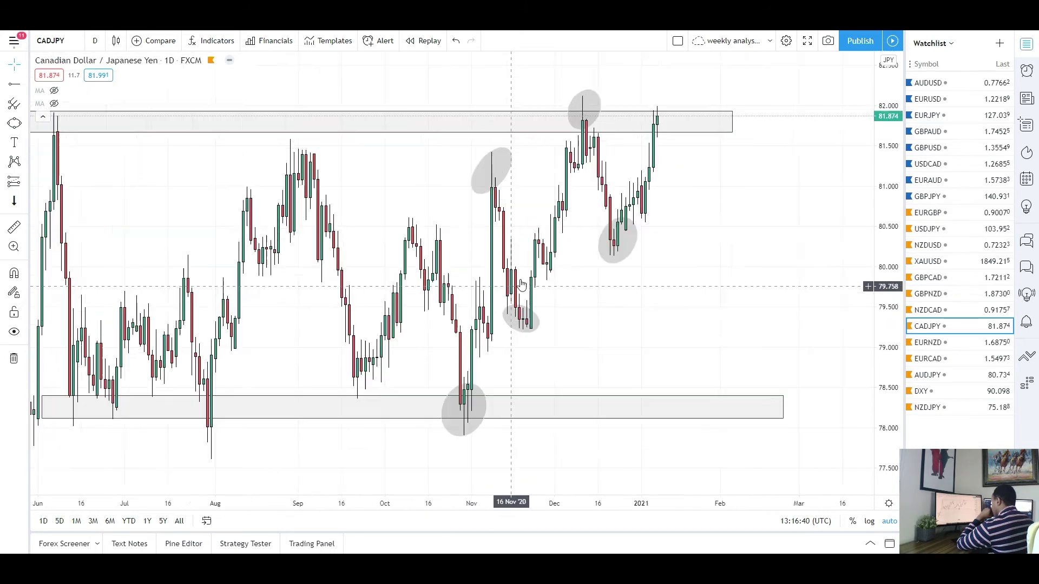
scroll(548, 138, "up", 1)
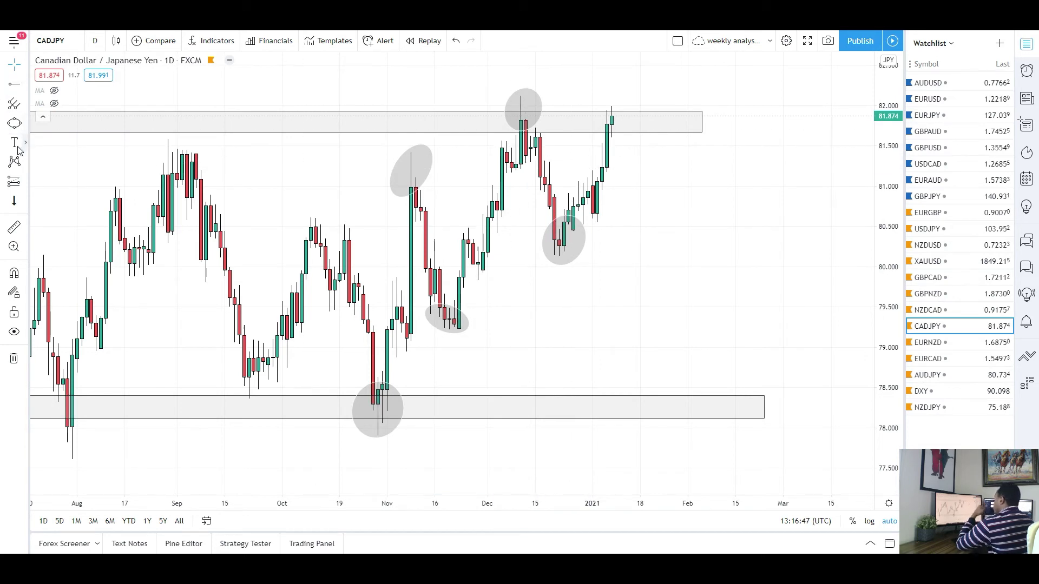
left_click(23, 126)
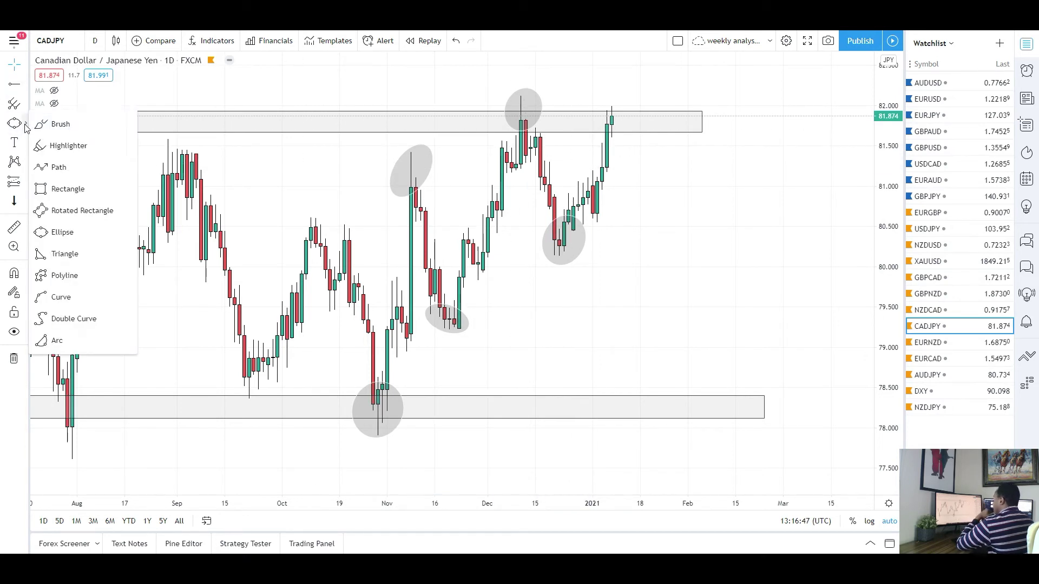
left_click(54, 165)
left_click(611, 121)
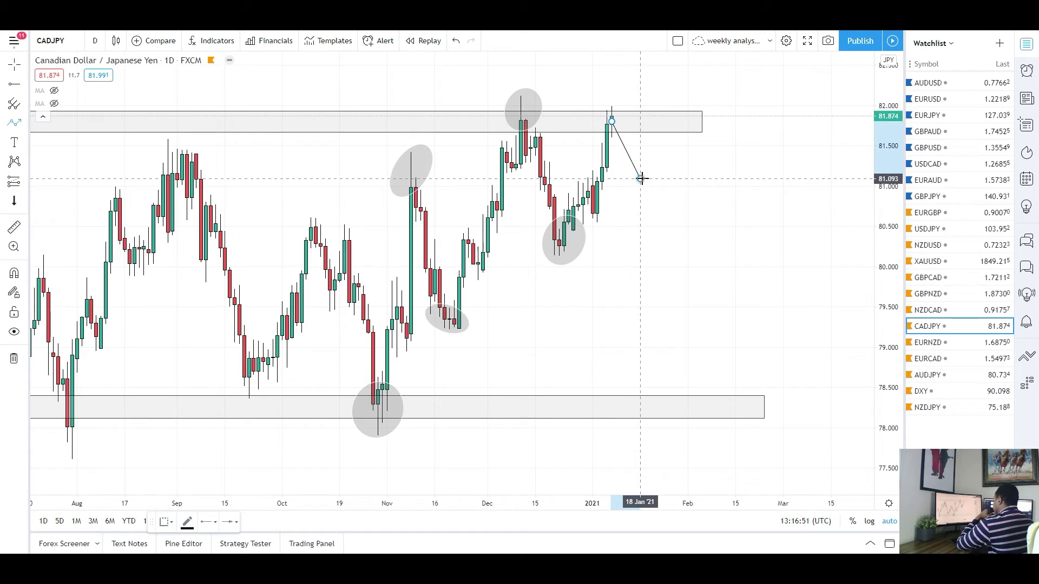
left_click(640, 178)
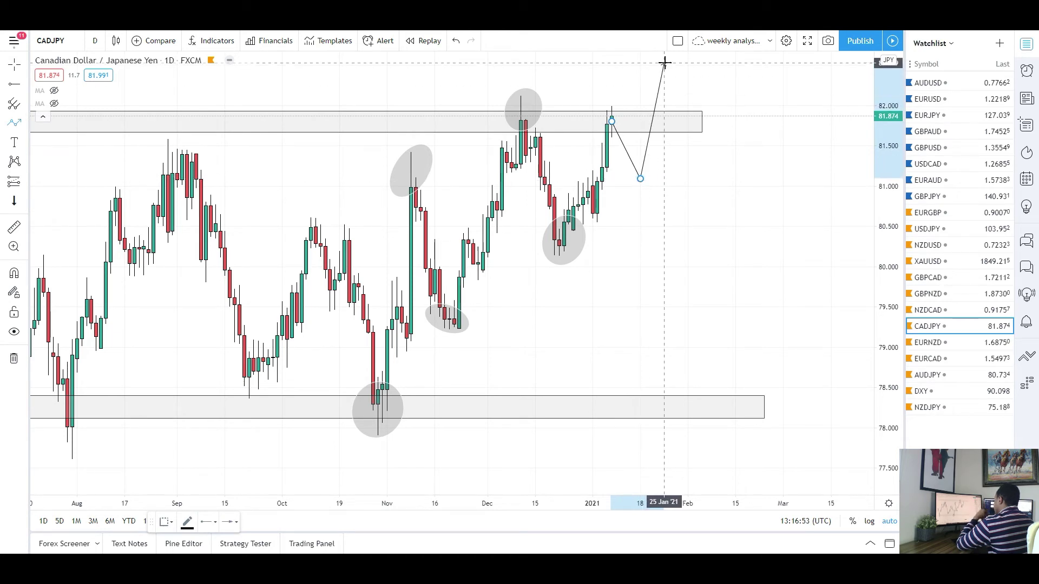
double_click(664, 63)
Draw a rectangle at the projected path's low from about 81.00 to 81.12, spanning late December 2020 to mid-February 2021.
left_click(22, 126)
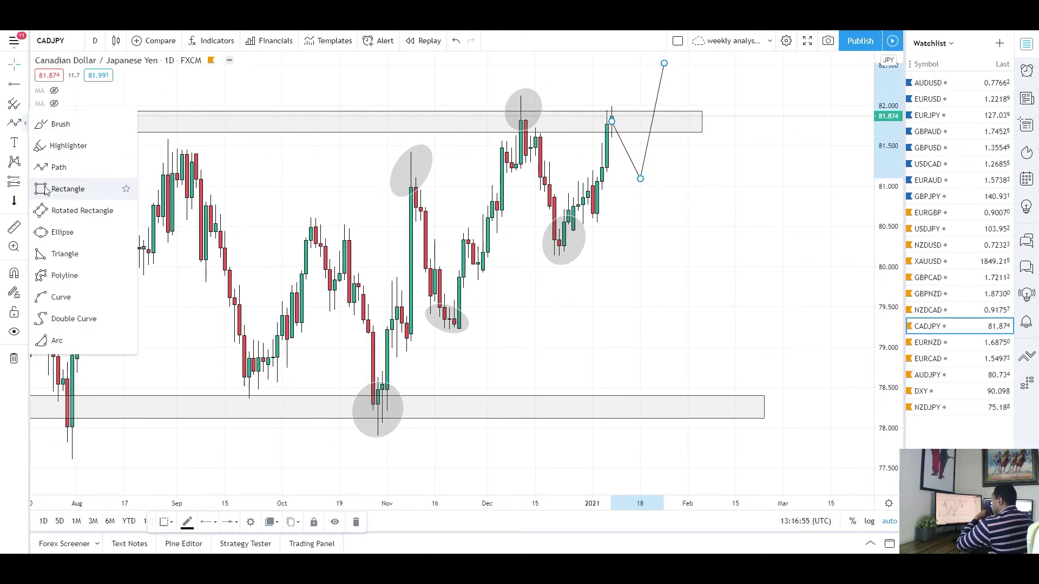
left_click(54, 189)
left_click_drag(554, 177, 736, 186)
left_click(718, 211)
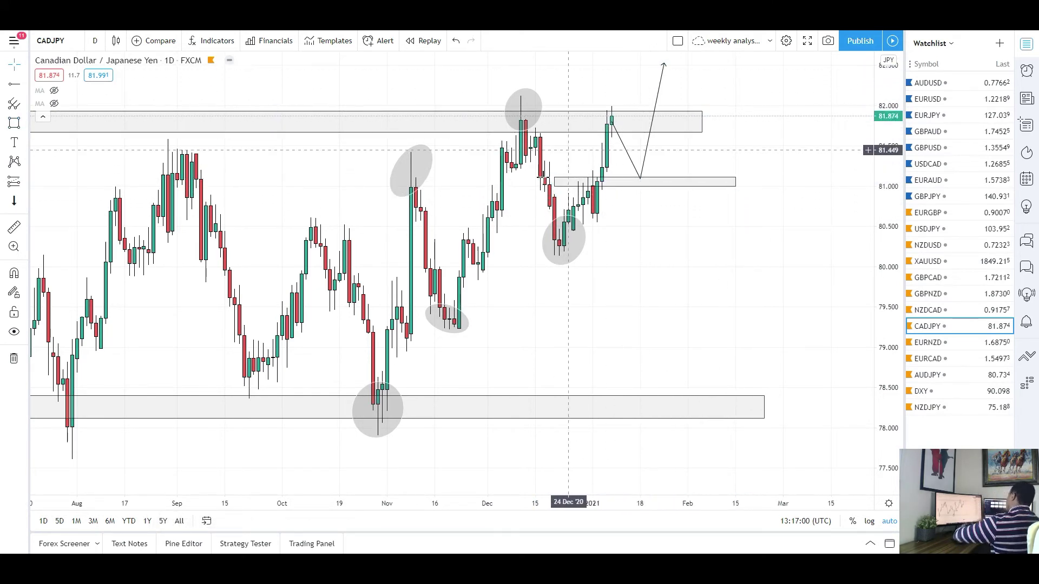
Delete the five ellipses marking CADJPY's swing highs and lows between October and December.
scroll(553, 230, "down", 2)
scroll(553, 230, "down", 2)
left_click(562, 234)
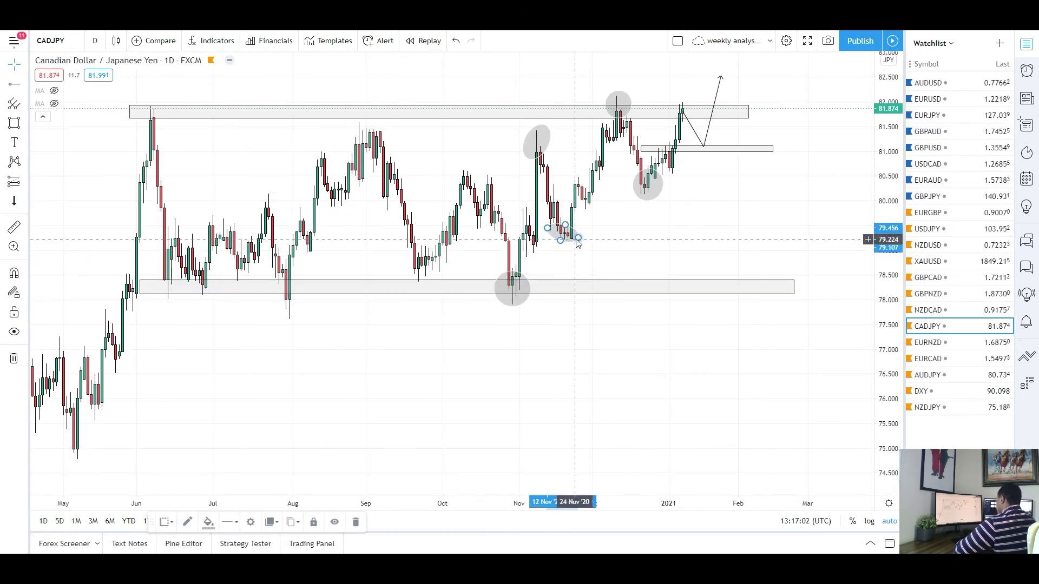
key("Delete")
left_click(513, 290)
key("Delete")
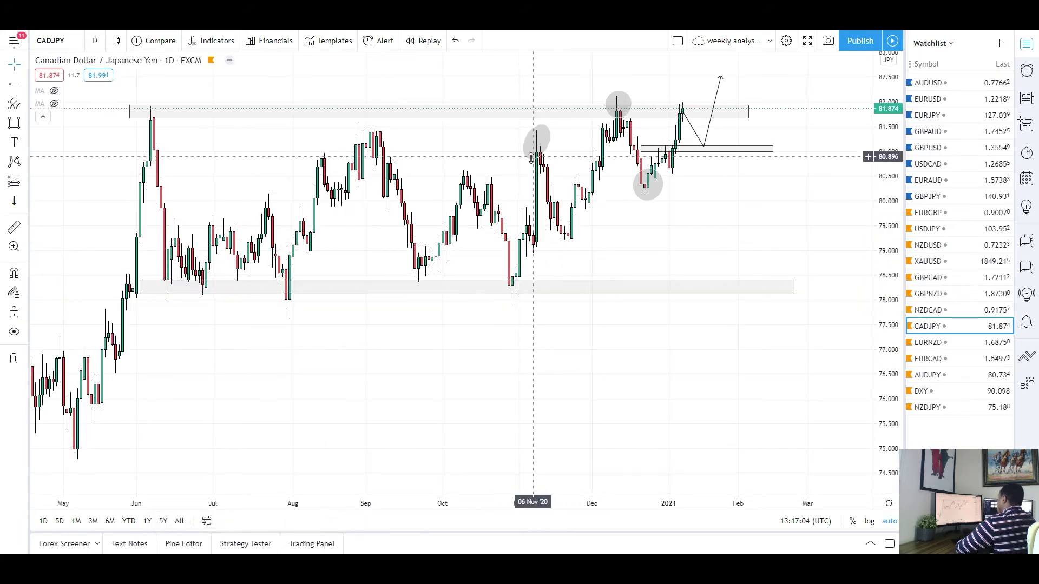
left_click(537, 156)
key("Delete")
left_click(620, 115)
key("Delete")
left_click(648, 189)
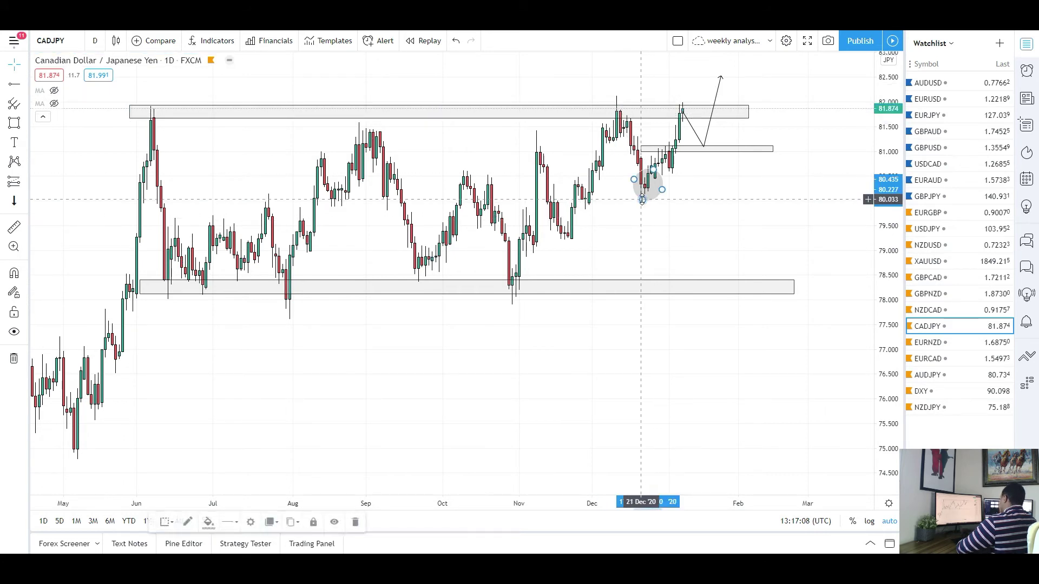
key("Delete")
Examine CADJPY's daily price action around the resistance zone and projected pullback, including the longer history back to 2019.
scroll(656, 234, "up", 3)
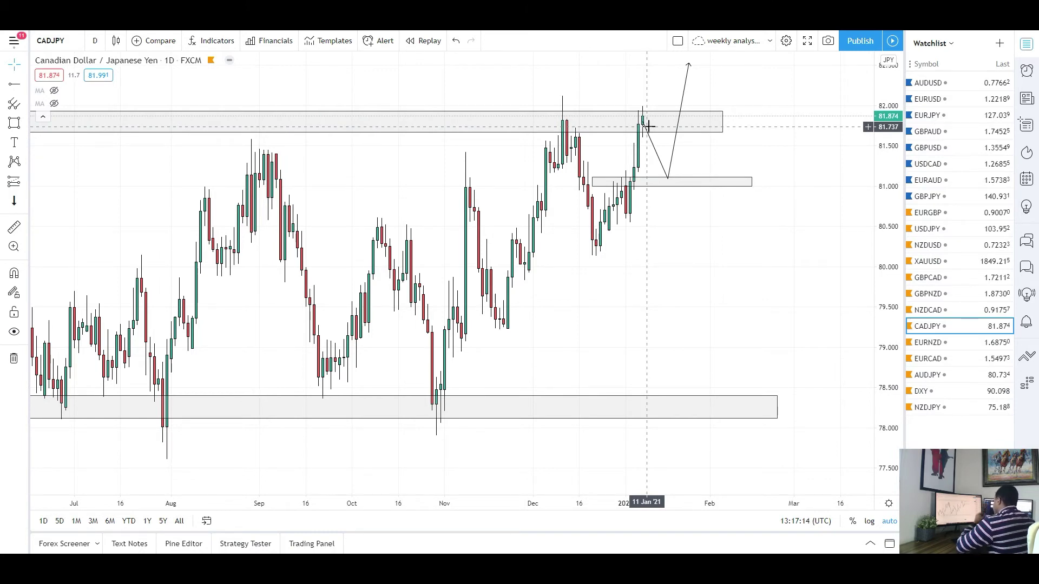
scroll(504, 227, "down", 2)
scroll(503, 218, "up", 2)
scroll(502, 218, "up", 1)
left_click(638, 177)
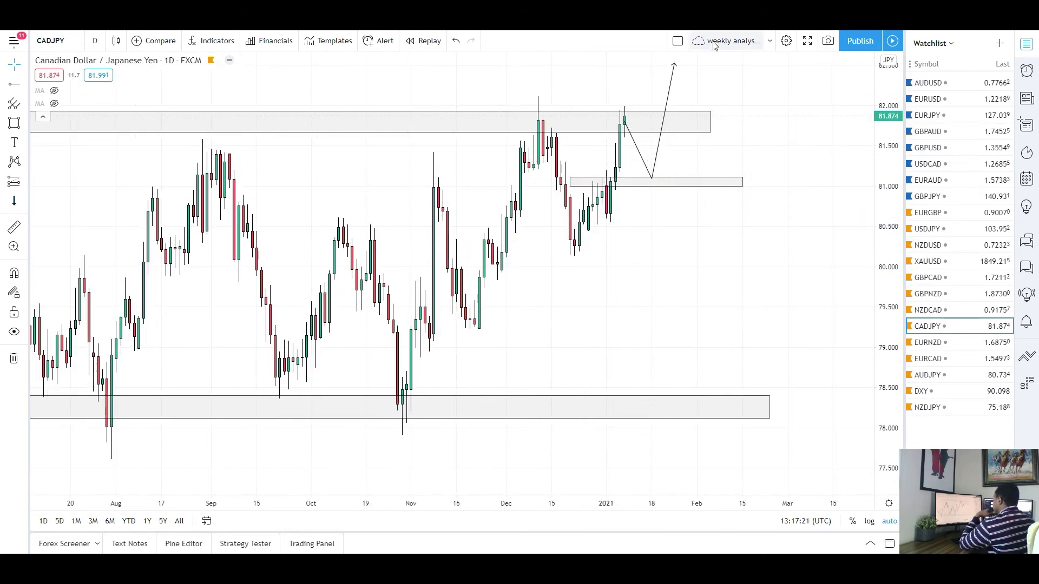
scroll(614, 251, "down", 3)
scroll(570, 296, "down", 2)
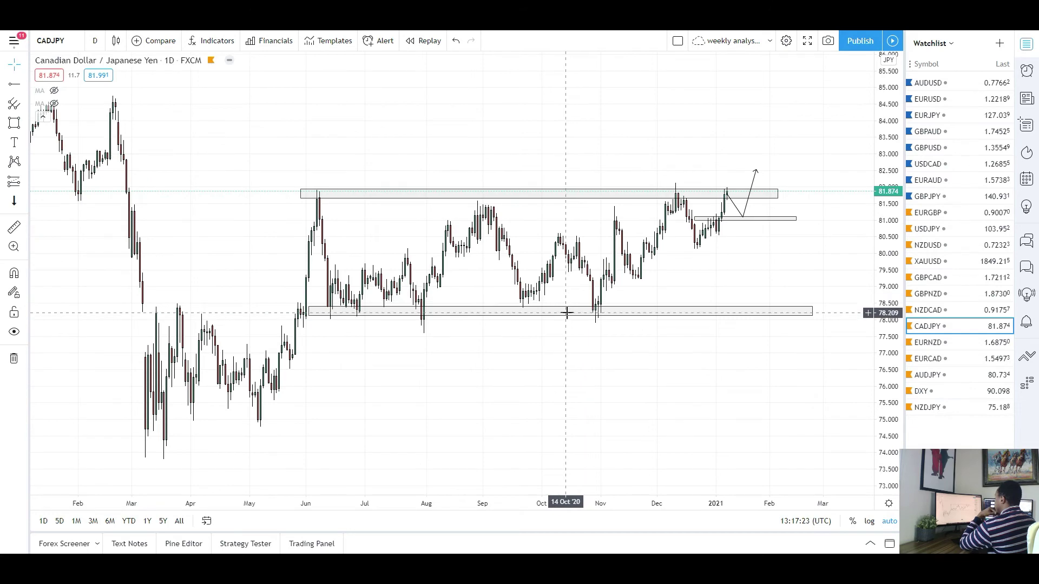
scroll(566, 313, "down", 5)
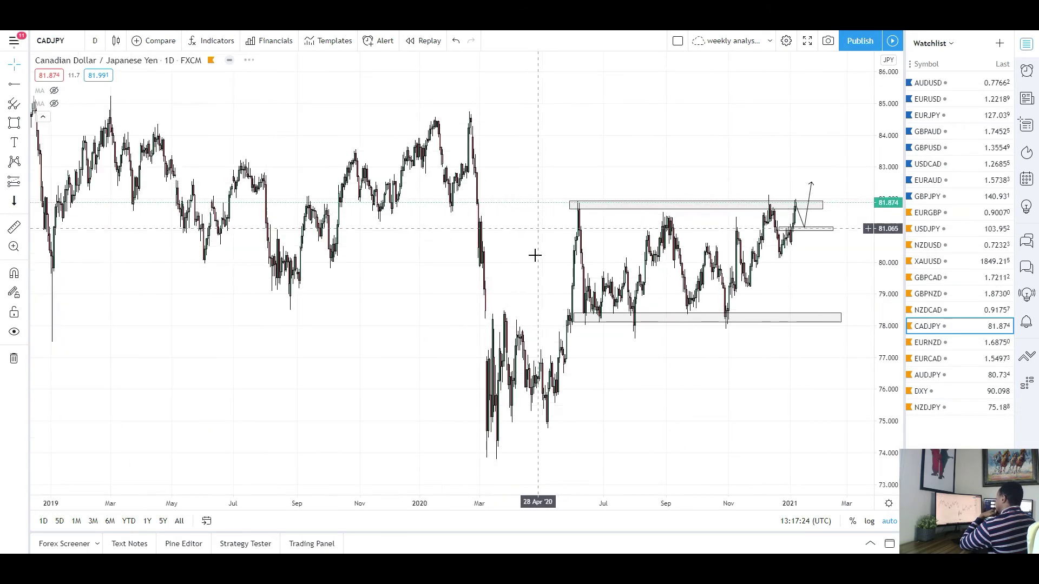
scroll(539, 240, "up", 6)
scroll(626, 280, "down", 4)
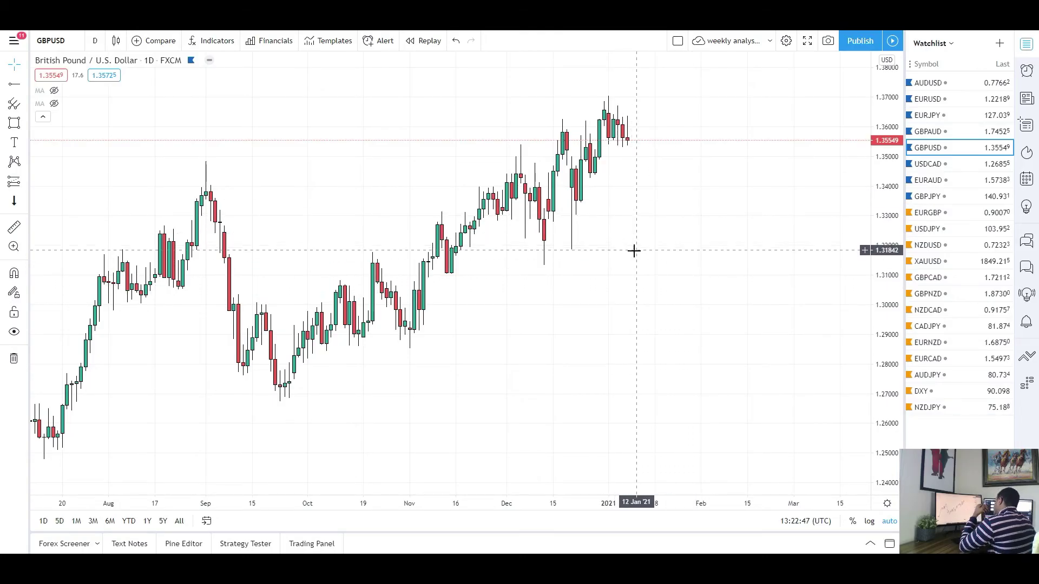
scroll(634, 251, "up", 1)
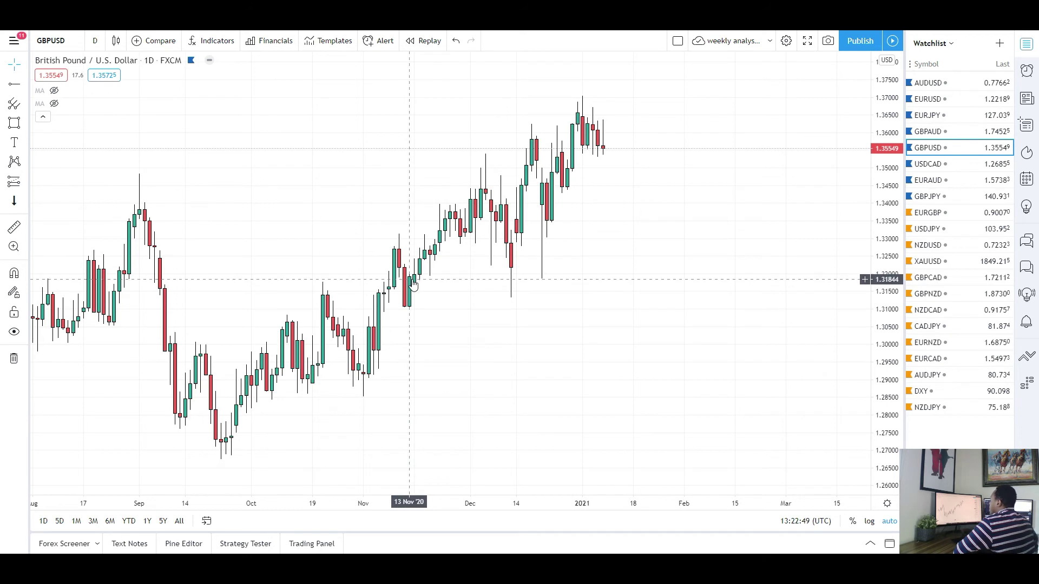
left_click(14, 123)
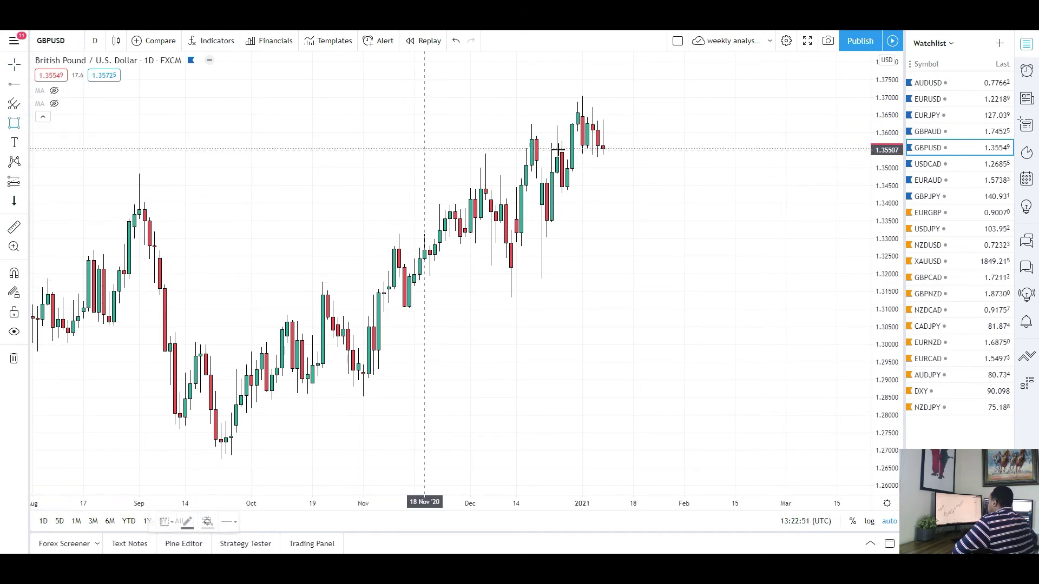
left_click_drag(546, 107, 654, 116)
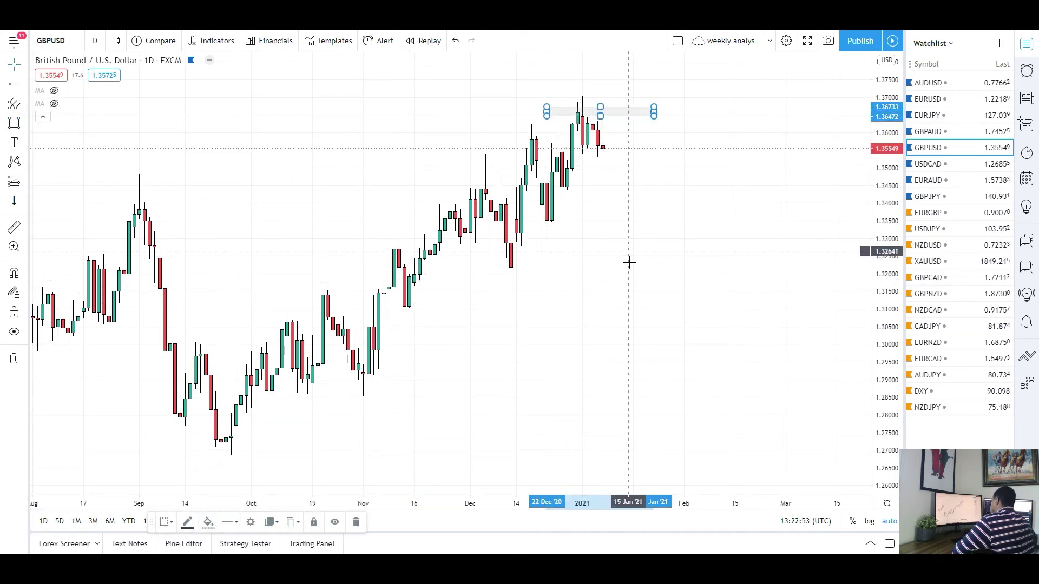
key("Delete")
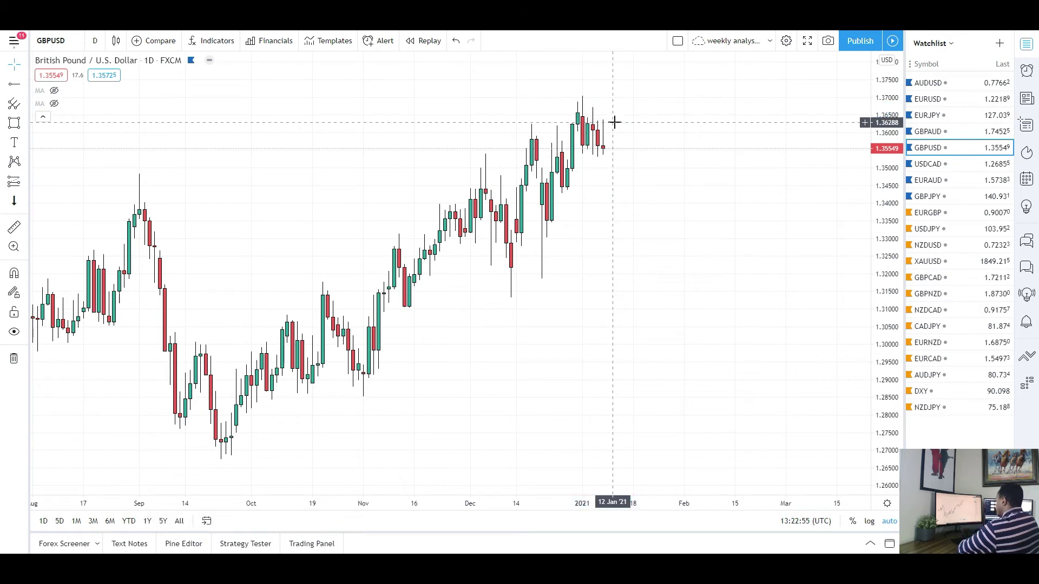
Draw a support rectangle on GBPUSD's daily chart from about 1.354 to 1.356, spanning late December 2020 to early February 2021.
scroll(214, 109, "up", 2)
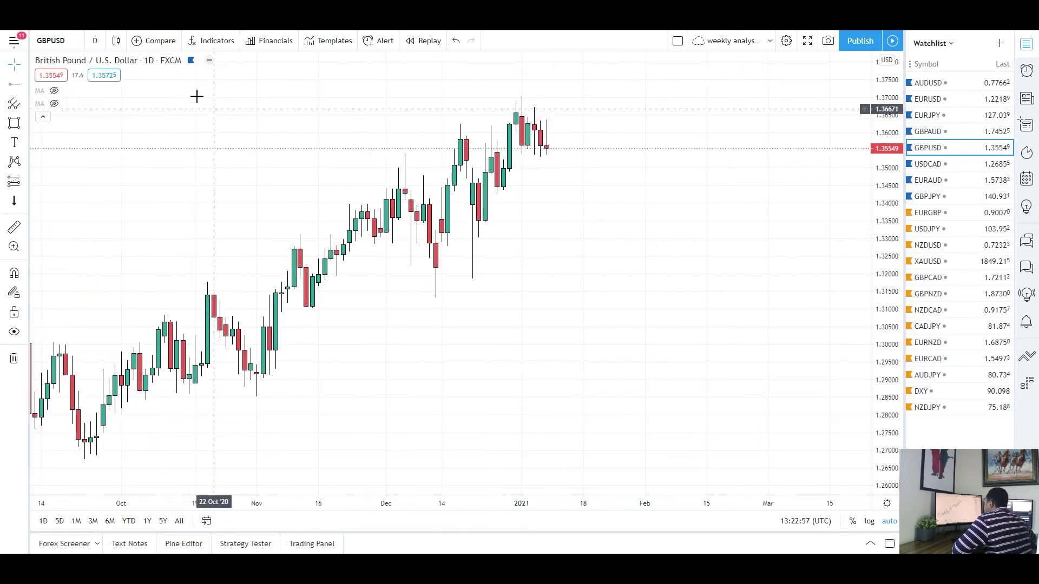
left_click_drag(478, 146, 670, 154)
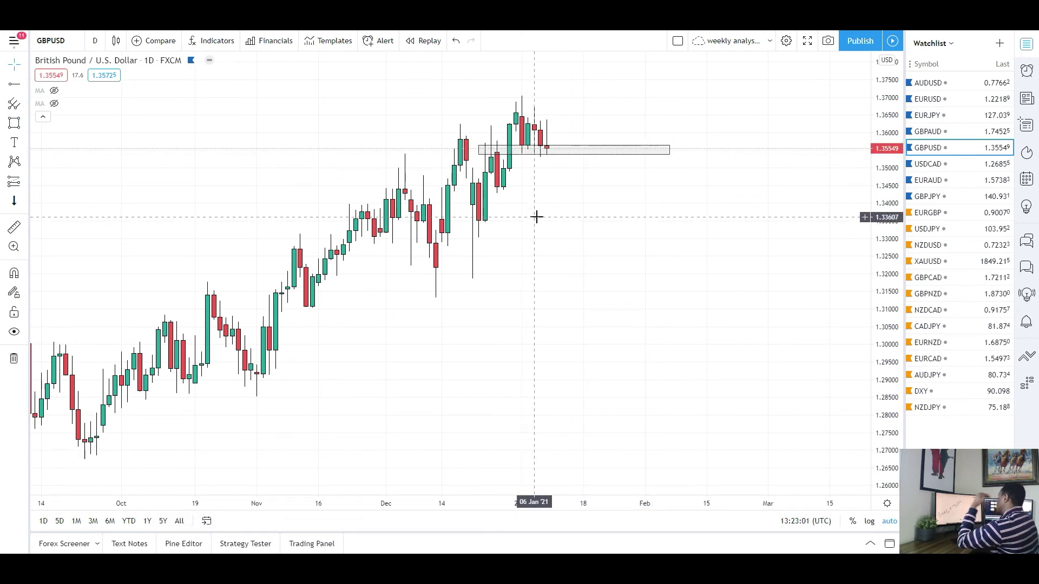
left_click_drag(545, 216, 637, 252)
scroll(598, 255, "up", 2)
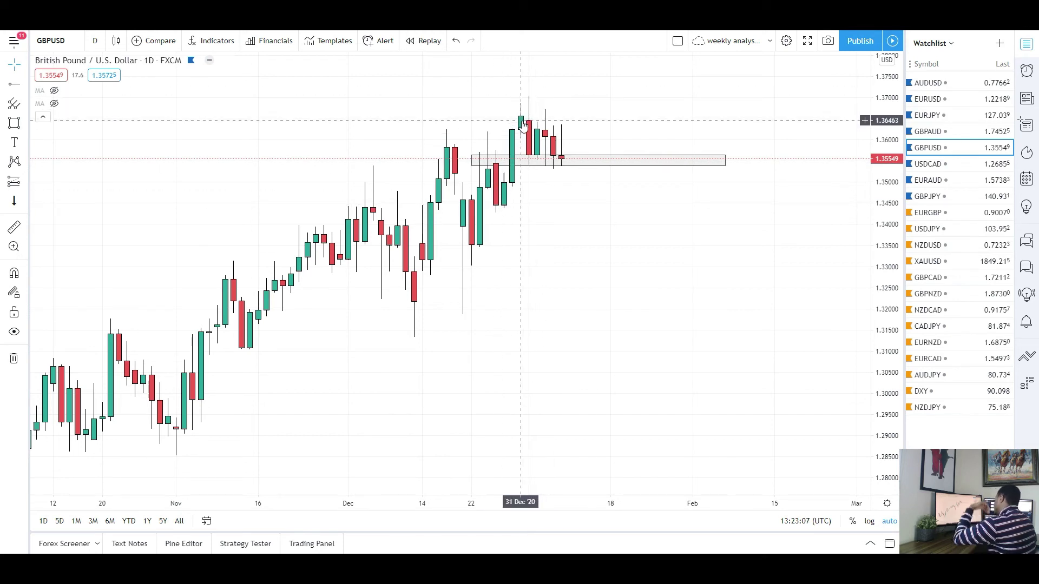
Switch GBPUSD to the 4-hour timeframe and examine the candles around the support rectangle.
left_click(487, 160)
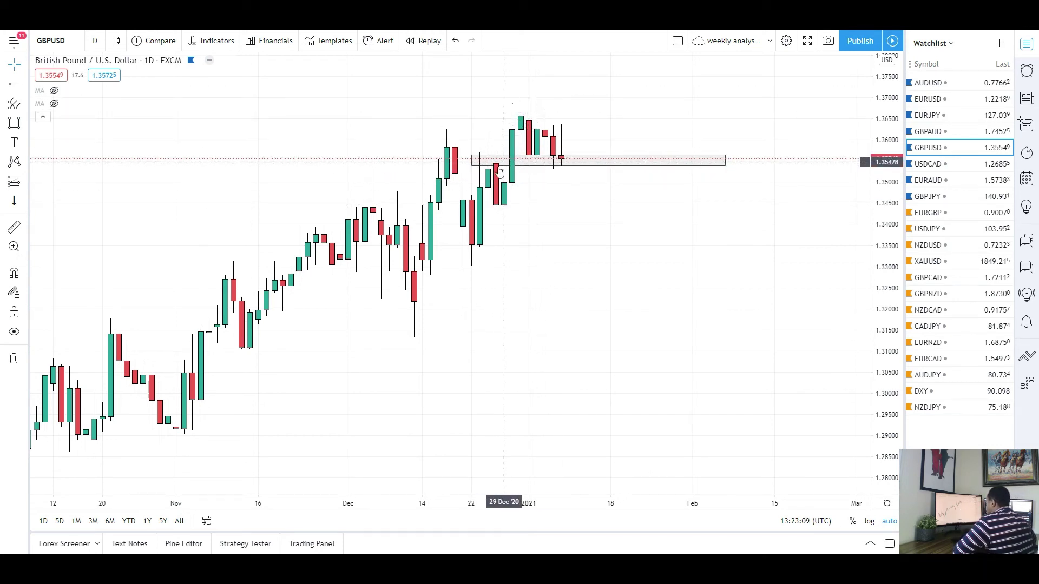
left_click(96, 41)
left_click(120, 342)
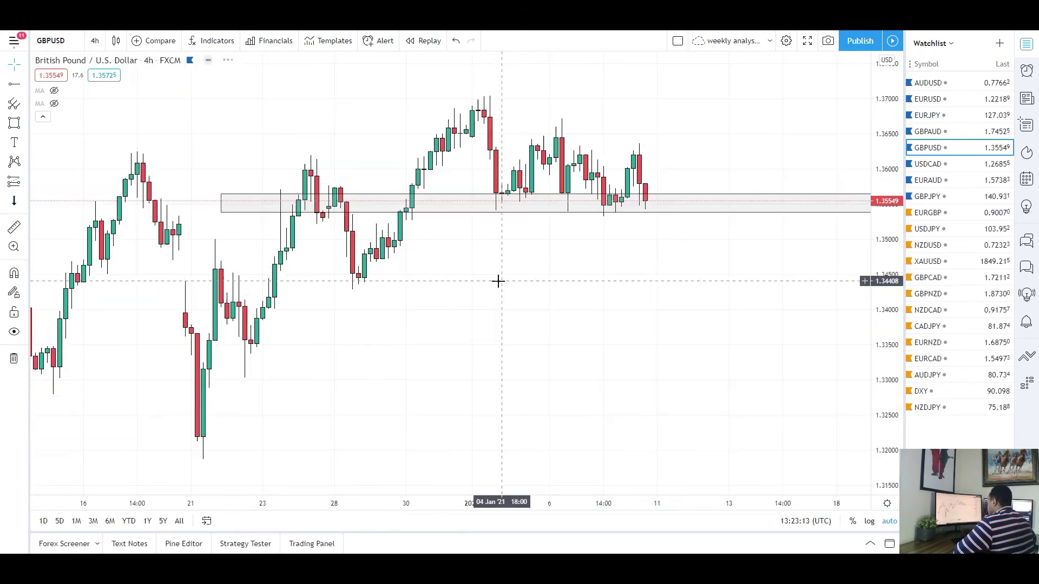
left_click_drag(563, 294, 473, 327)
left_click(404, 213)
scroll(424, 318, "down", 2)
scroll(382, 297, "up", 1)
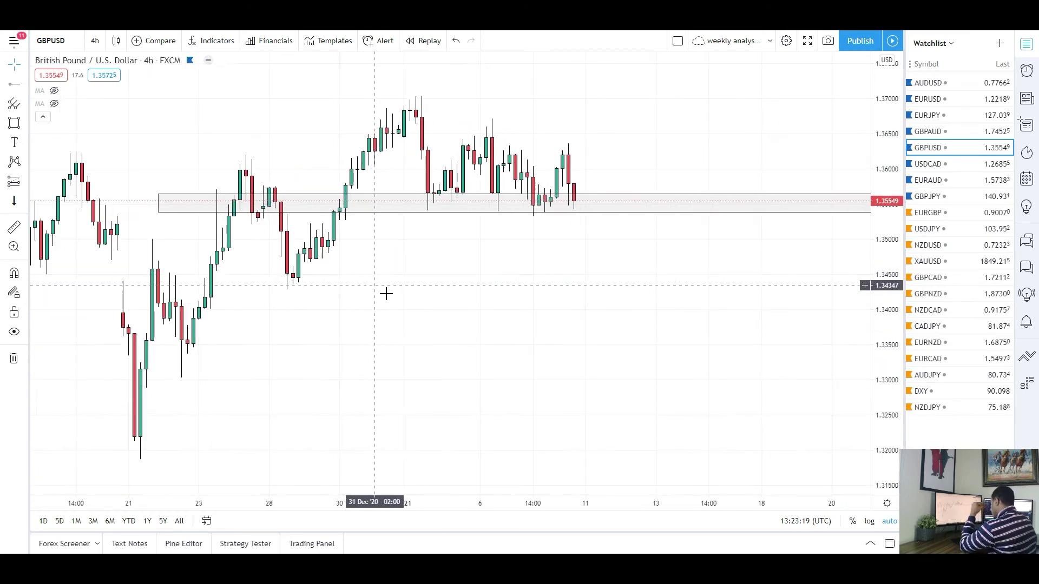
Draw a falling trend line on GBPUSD's 4-hour chart from about 1.370 at the turn of the year to about 1.358 in mid-January.
left_click(25, 85)
left_click(79, 91)
left_click(405, 89)
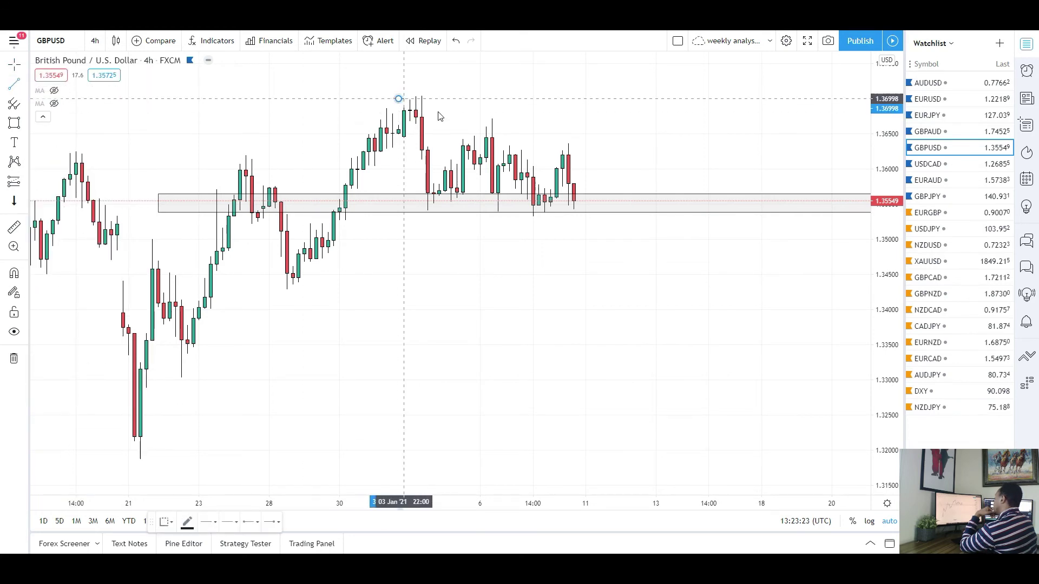
left_click(676, 180)
scroll(622, 308, "down", 2)
scroll(609, 325, "right", 3)
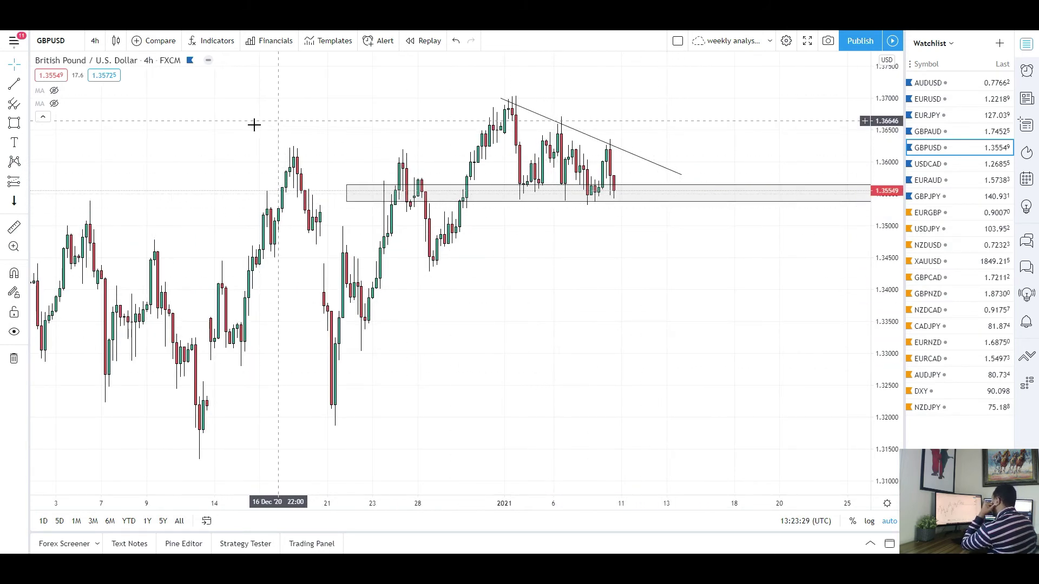
Try a horizontal ray at about 1.370 starting from 29 December 2020 on the 4-hour chart, and delete it.
left_click(24, 84)
left_click(70, 193)
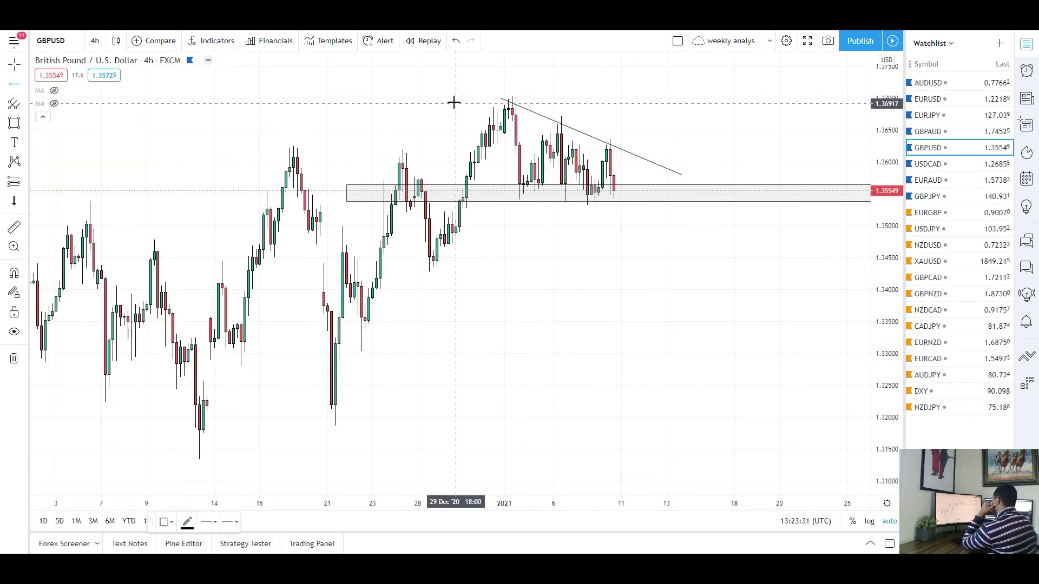
left_click(448, 98)
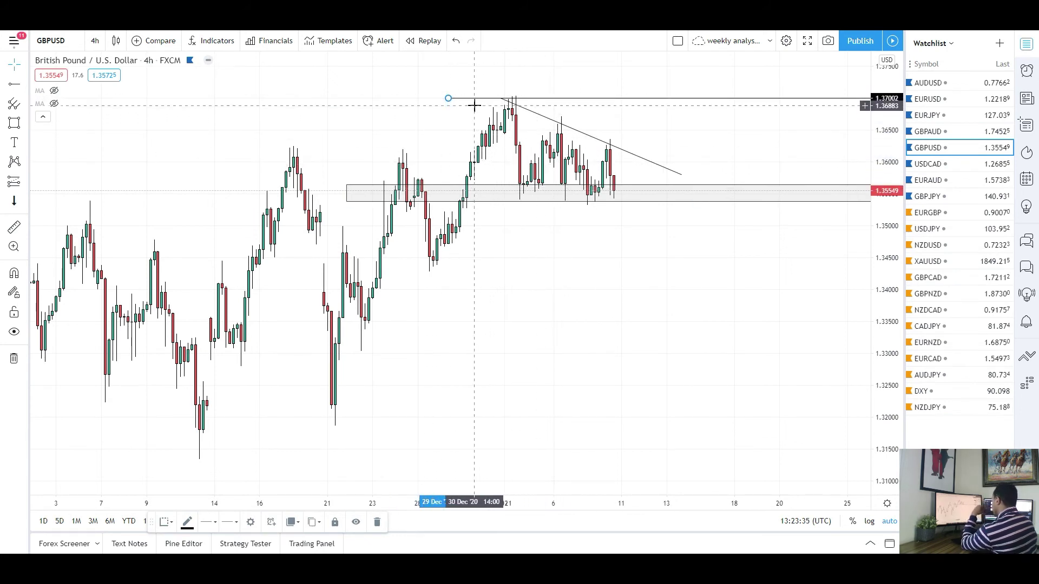
key("Delete")
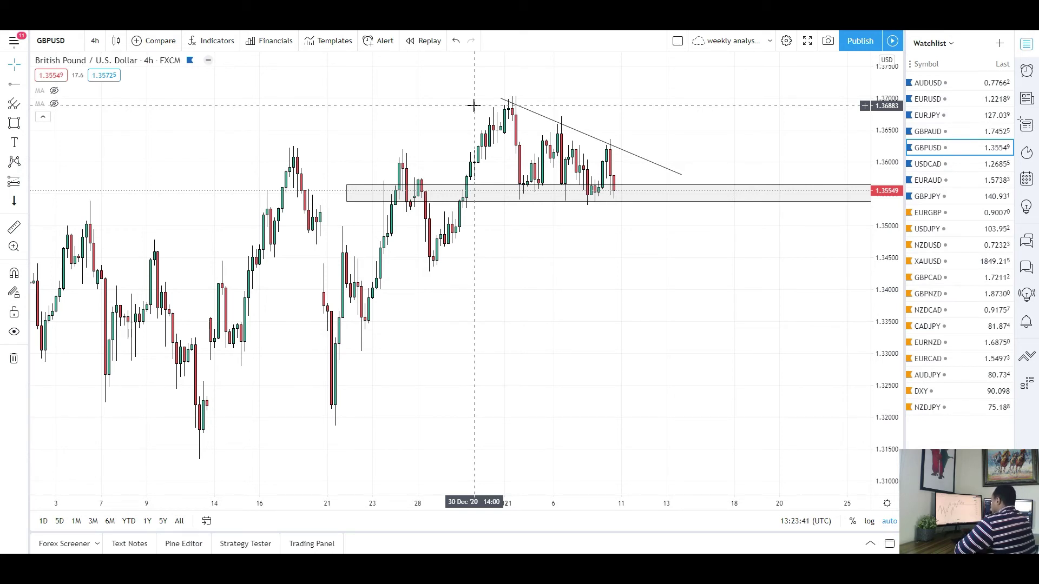
Try a horizontal ray at about 1.338 from August 2018 on GBPUSD's monthly chart, and delete it.
left_click(95, 41)
left_click(104, 432)
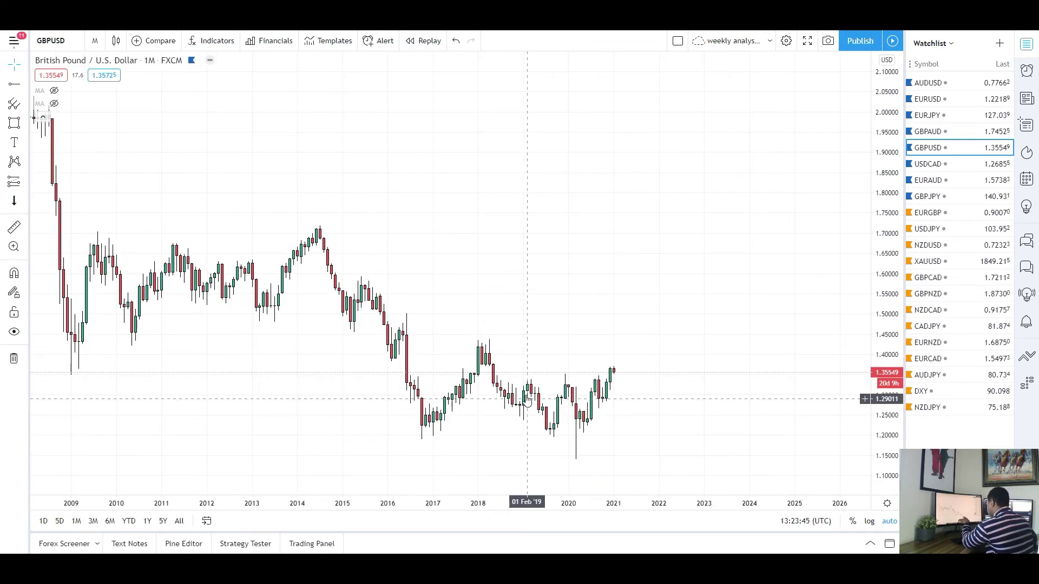
scroll(527, 403, "up", 2)
left_click(13, 84)
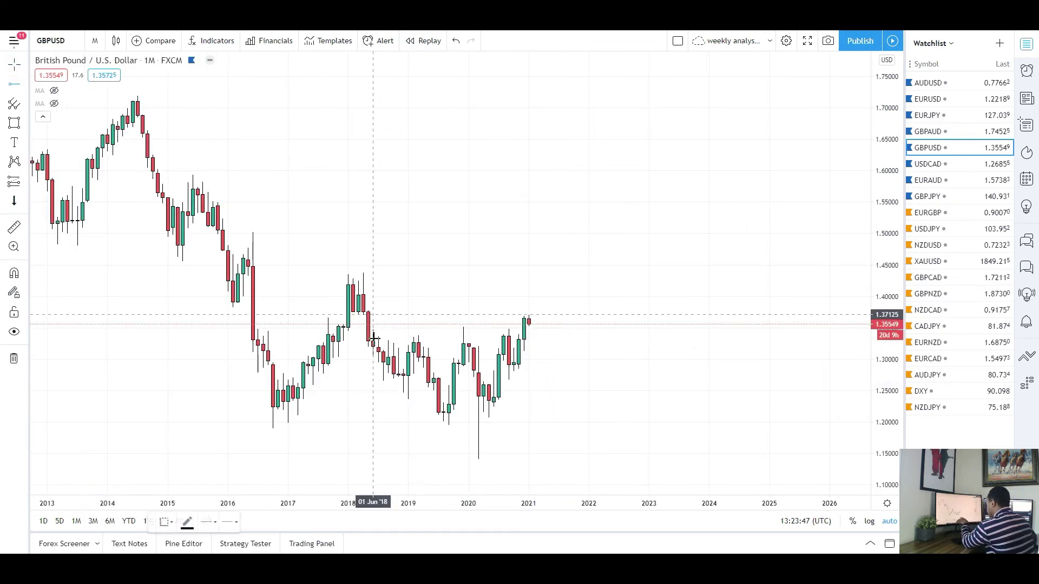
left_click(383, 335)
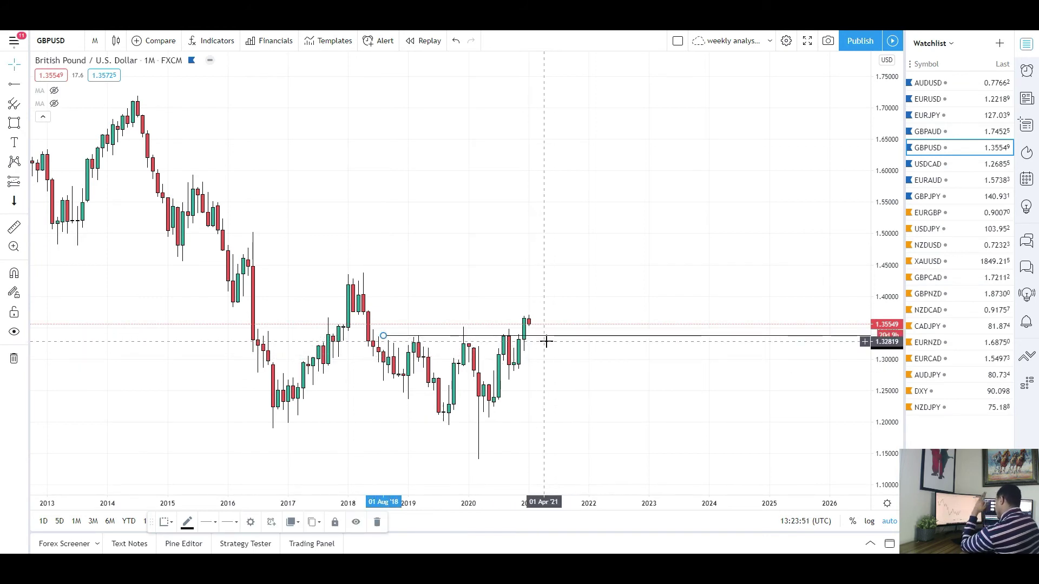
key("Escape")
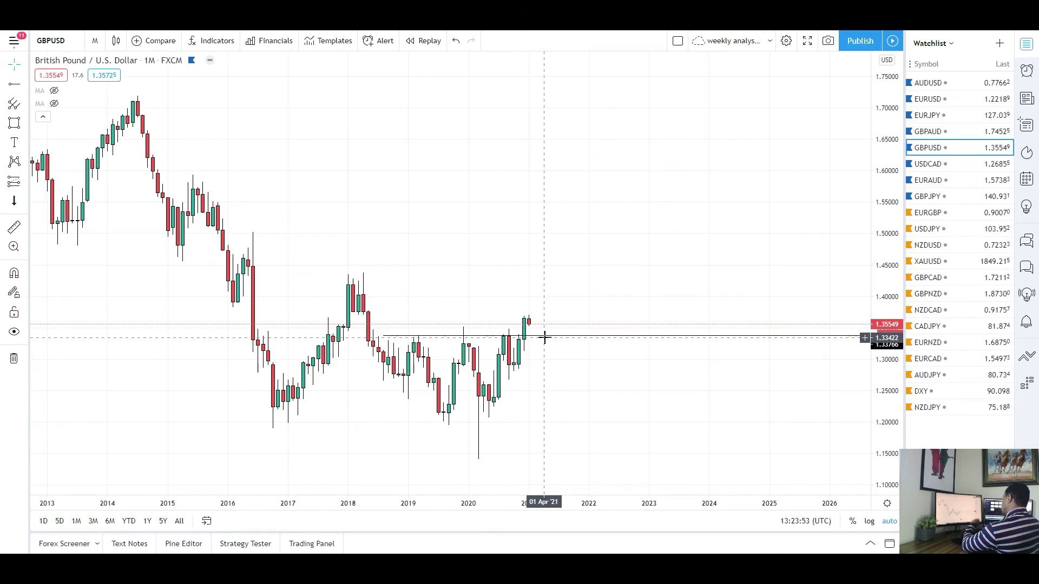
left_click(483, 338)
key("Delete")
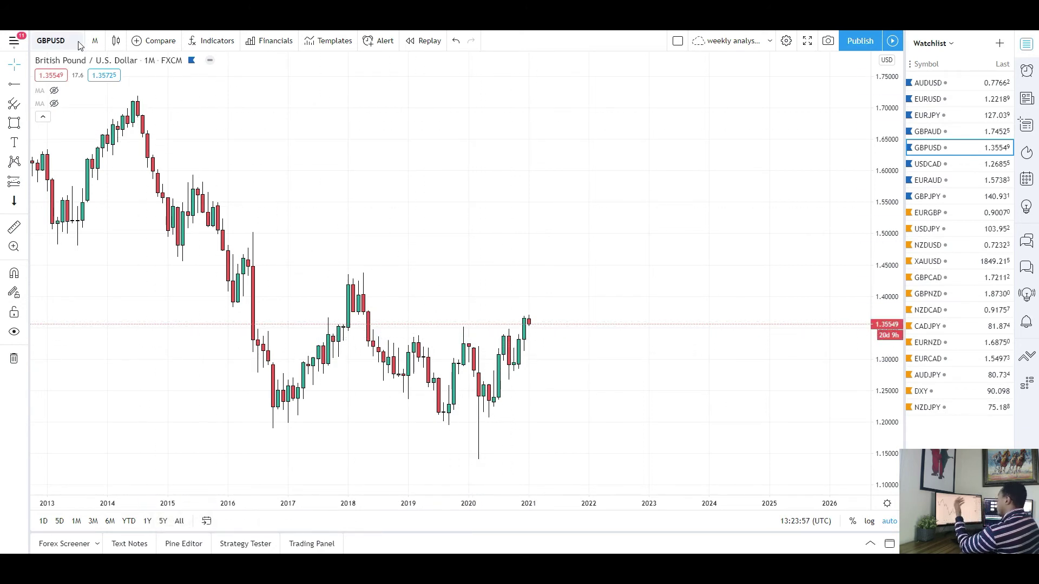
Return GBPUSD to the 4-hour timeframe and try a horizontal ray at about 1.341 starting from 28 December 2020.
left_click(94, 41)
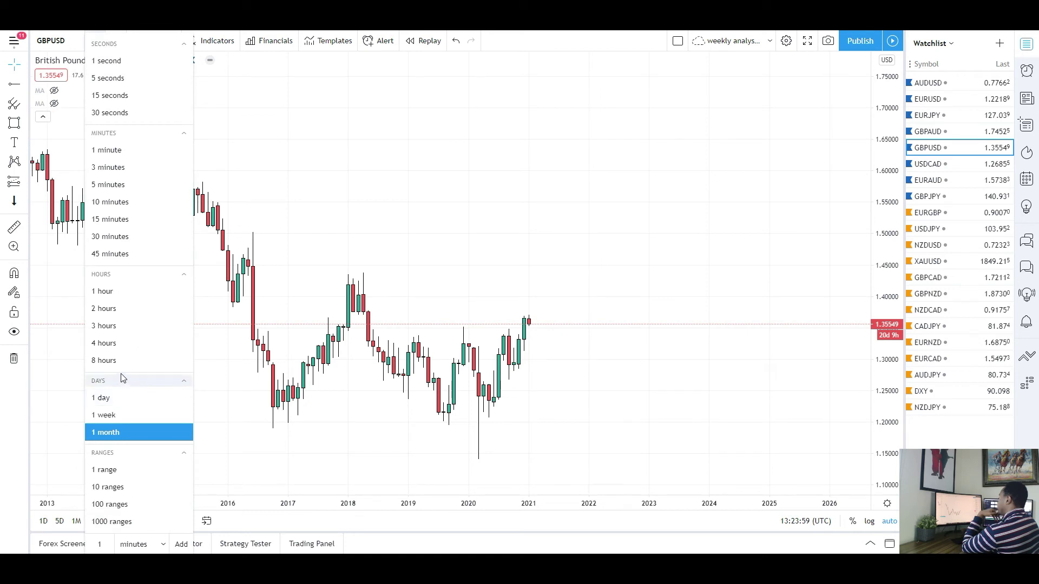
left_click(120, 344)
left_click_drag(639, 302, 577, 334)
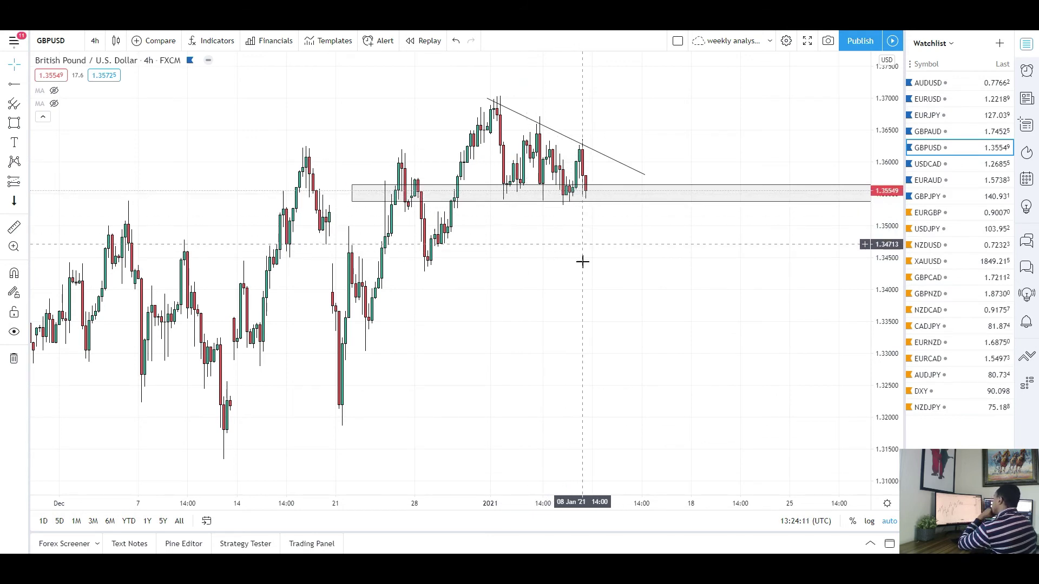
left_click(14, 84)
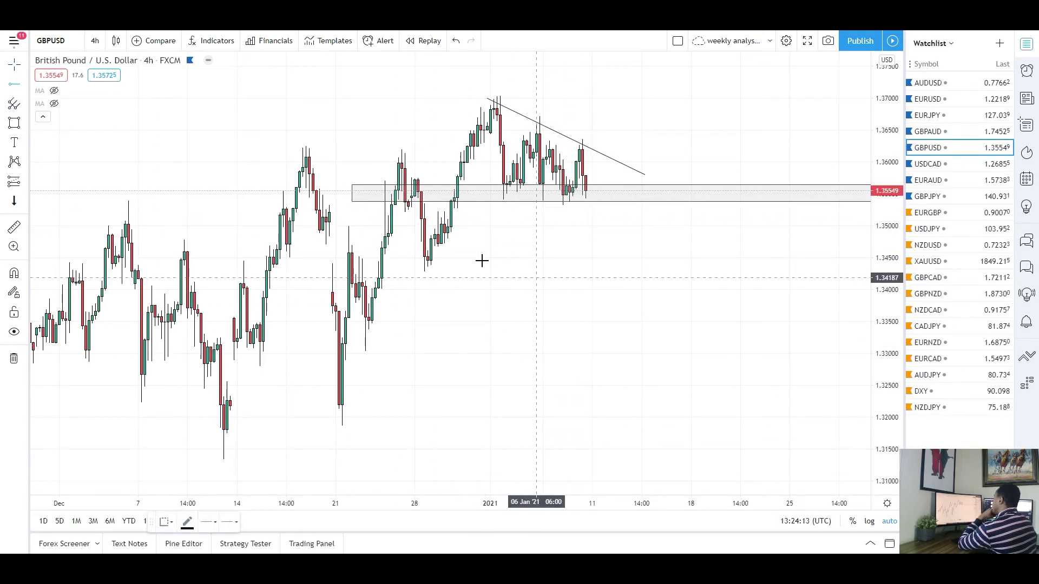
left_click_drag(415, 236, 421, 281)
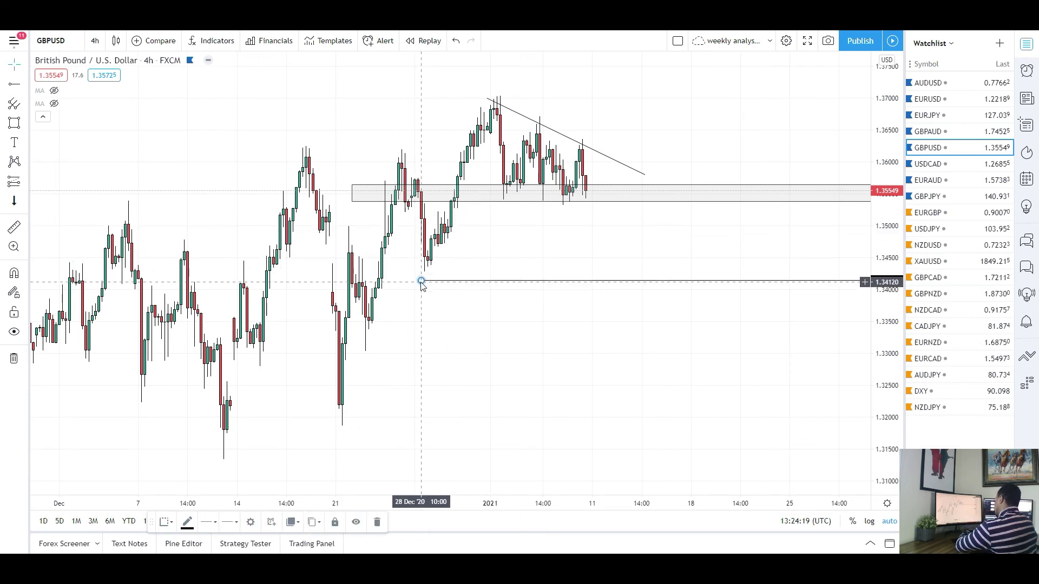
key("Escape")
On GBPUSD's daily chart, draw a rising trend line from about 1.207 at the 18 May 2020 low to about 1.333 in February 2021.
scroll(561, 241, "down", 3)
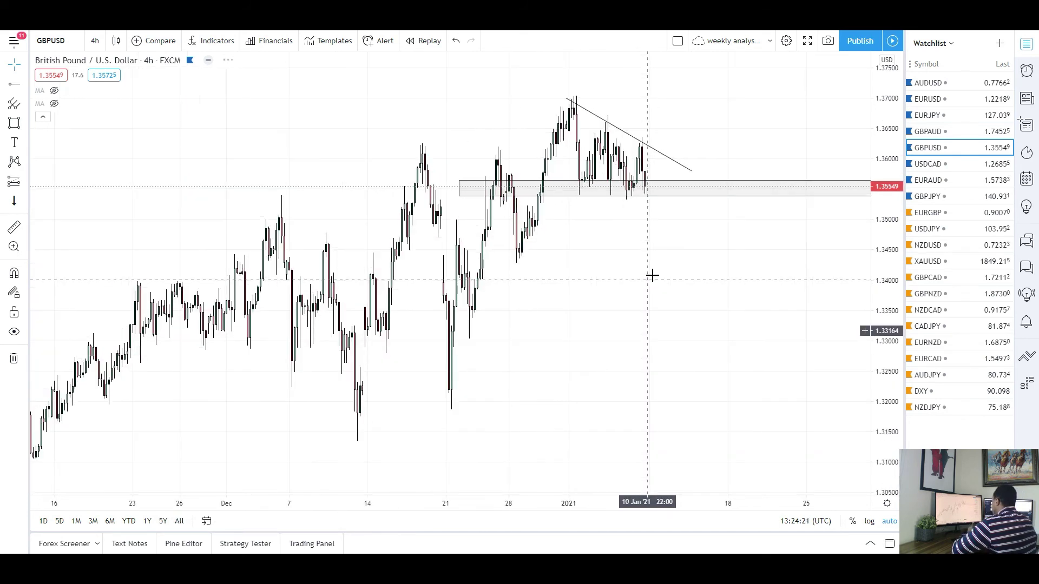
scroll(649, 257, "up", 1)
left_click(95, 40)
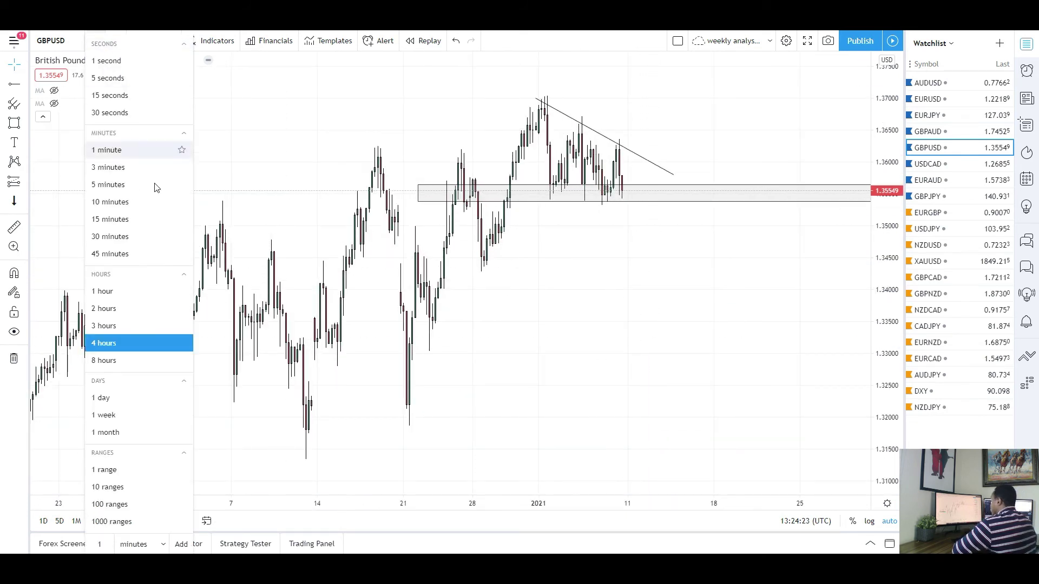
left_click(119, 398)
left_click_drag(335, 363, 496, 362)
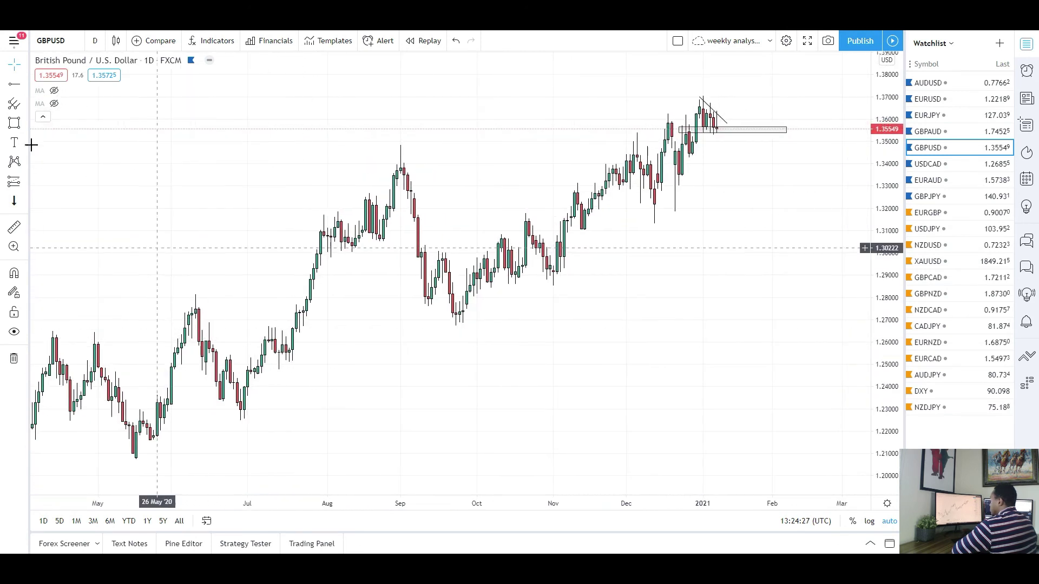
left_click(14, 83)
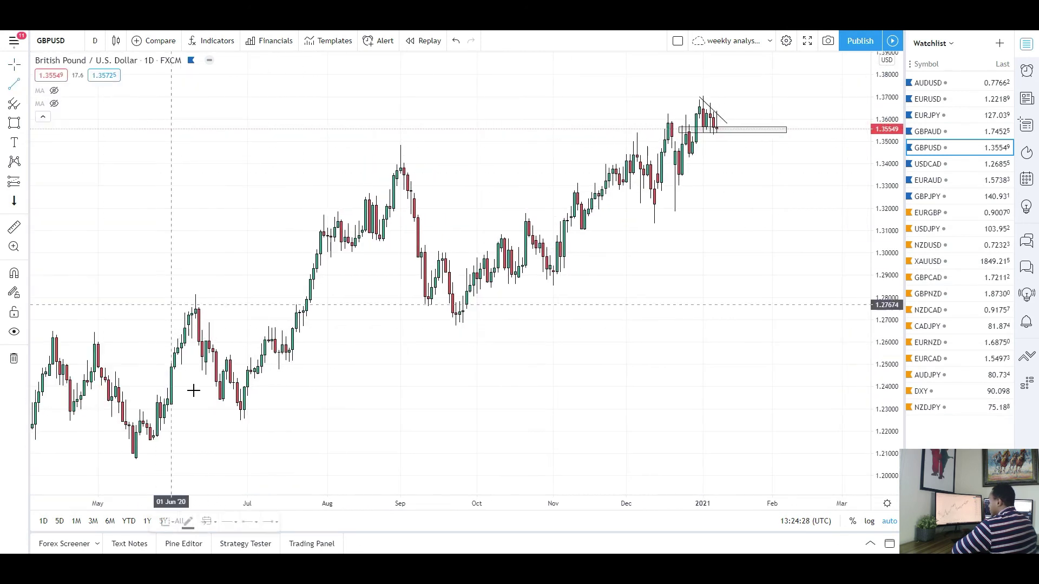
left_click(135, 459)
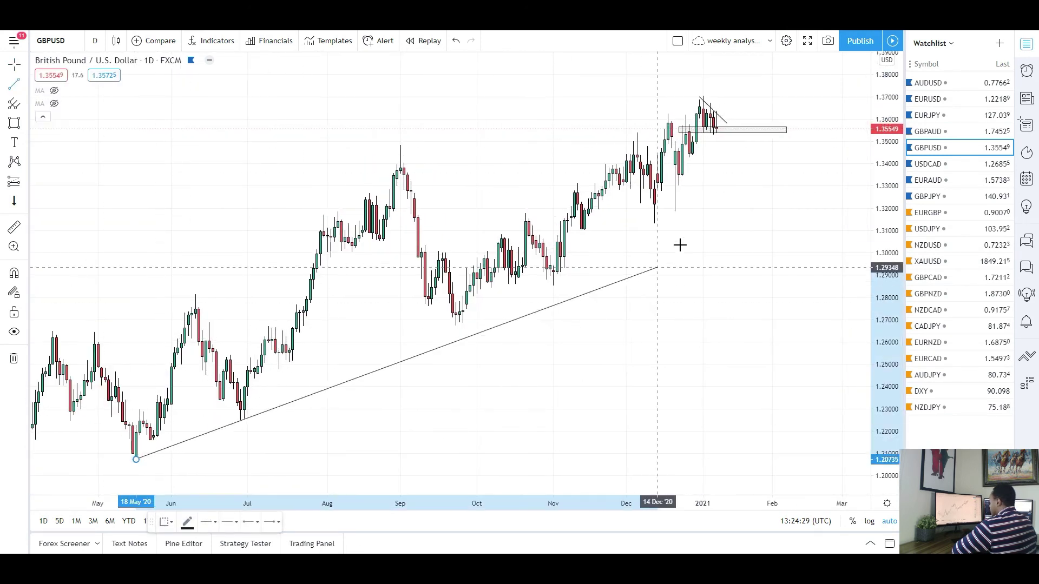
left_click(800, 178)
left_click_drag(635, 339, 562, 381)
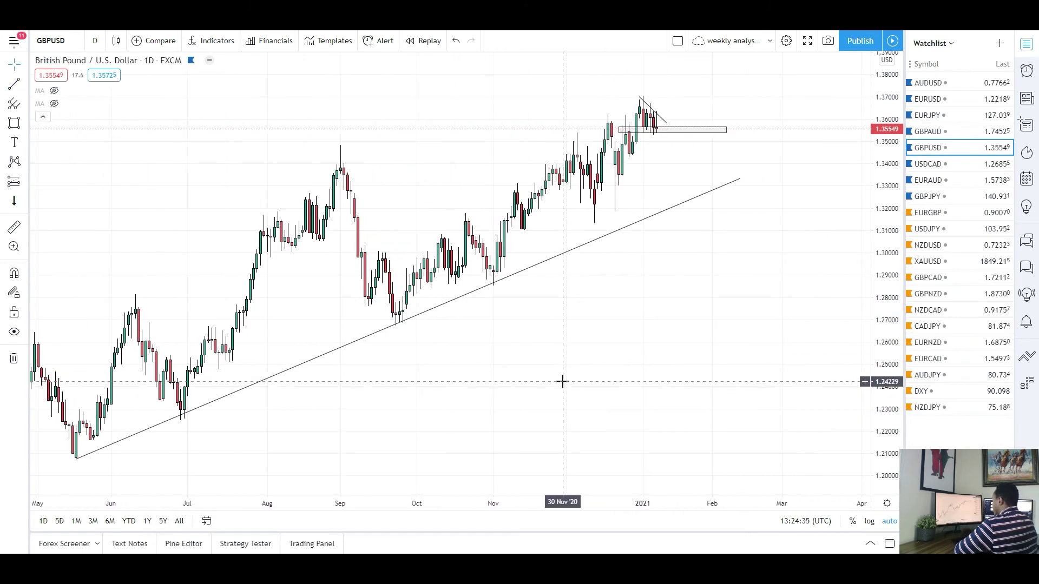
Draw a projected path from the support rectangle down to about 1.330 and back up to about 1.381 in early February.
left_click(28, 128)
left_click(62, 168)
left_click(653, 133)
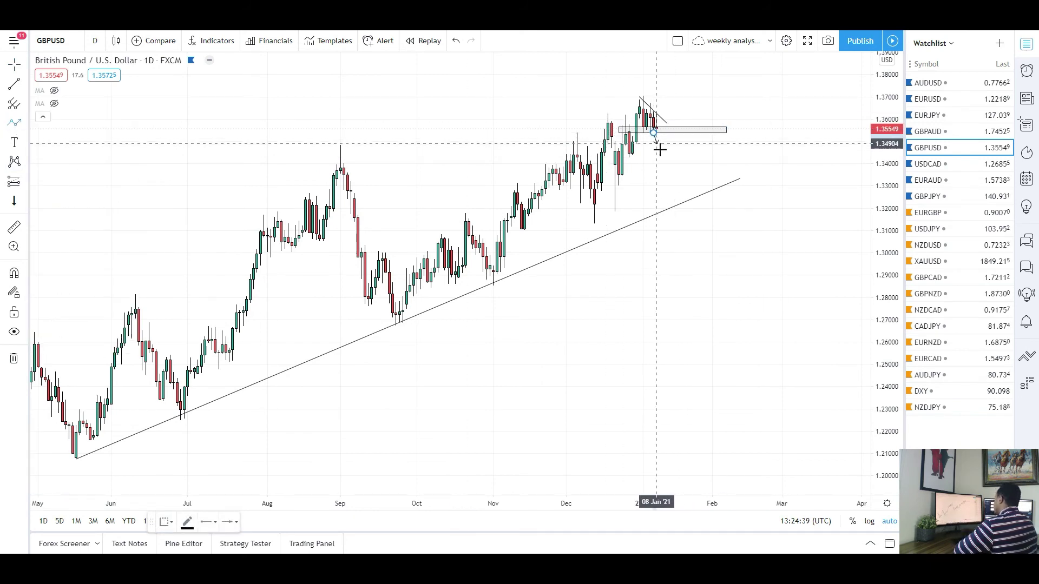
left_click(677, 186)
left_click(736, 310)
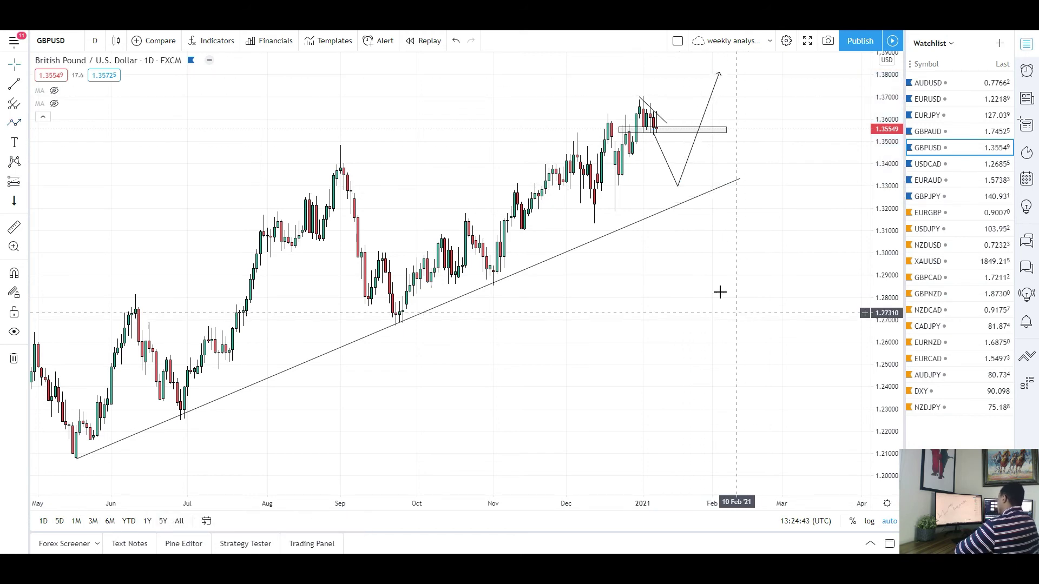
Place a horizontal ray at about 1.330, level with the turning point of the projected path.
scroll(714, 300, "up", 3)
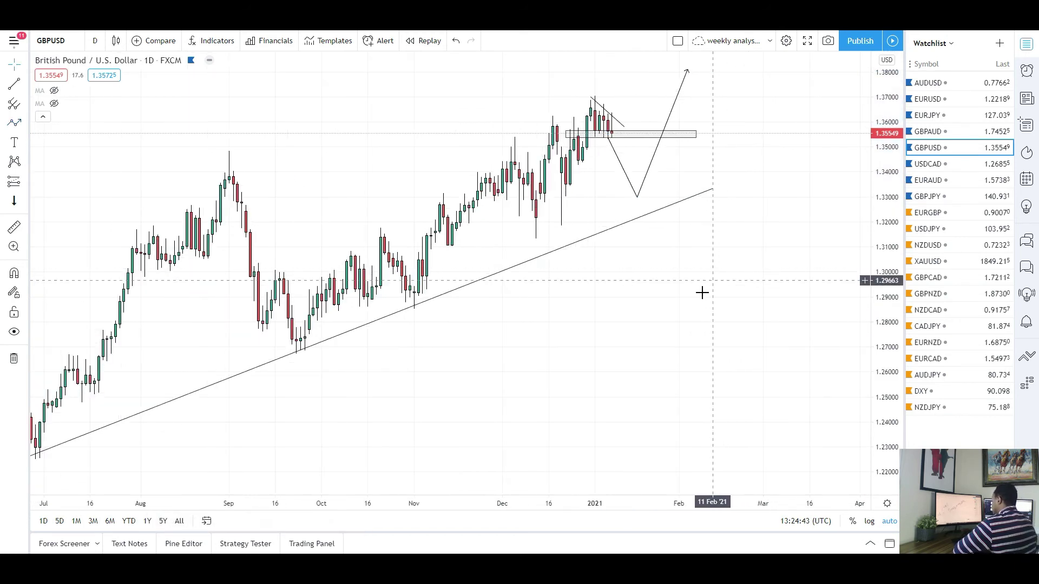
left_click(25, 84)
left_click(76, 193)
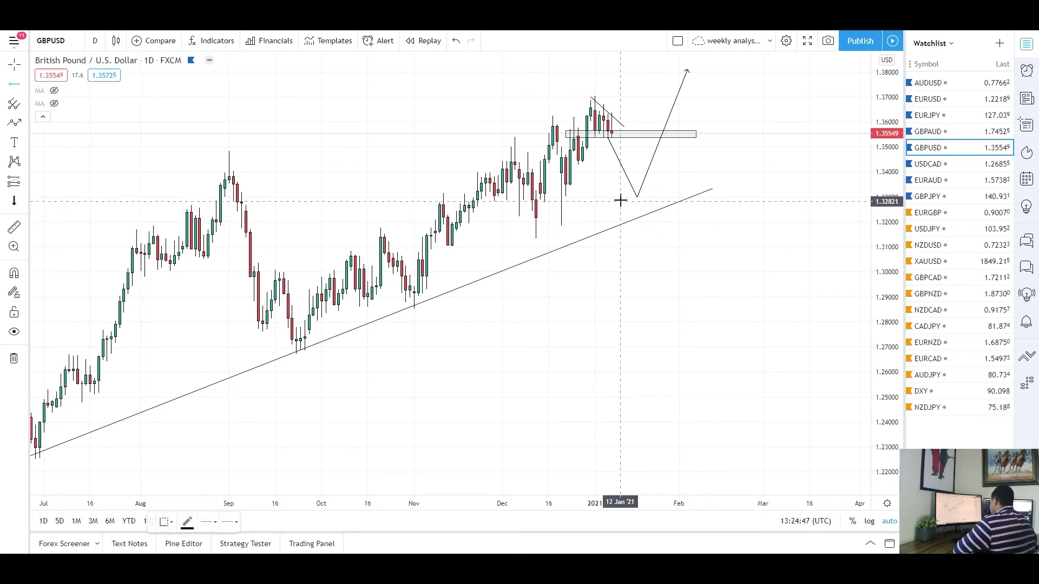
left_click(586, 198)
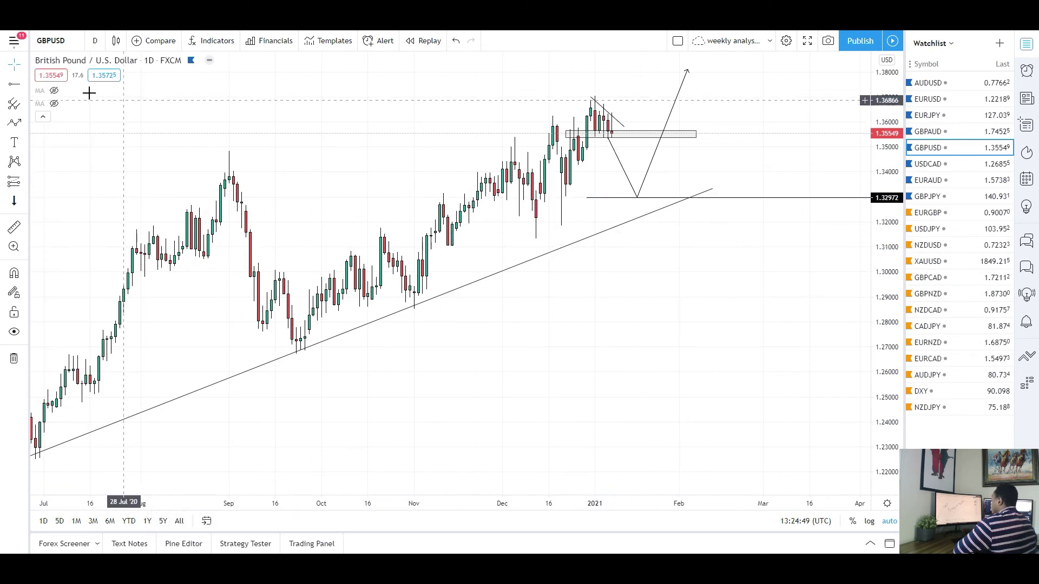
key("alt+j")
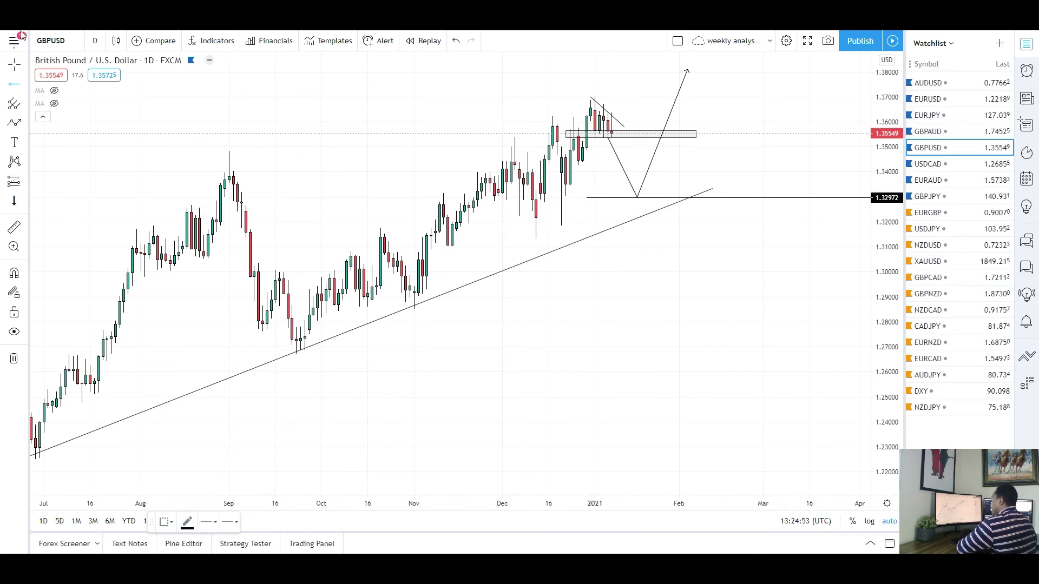
Delete the projected path, the horizontal ray at its low and the short falling trend line above the support rectangle.
left_click(637, 198)
key("Delete")
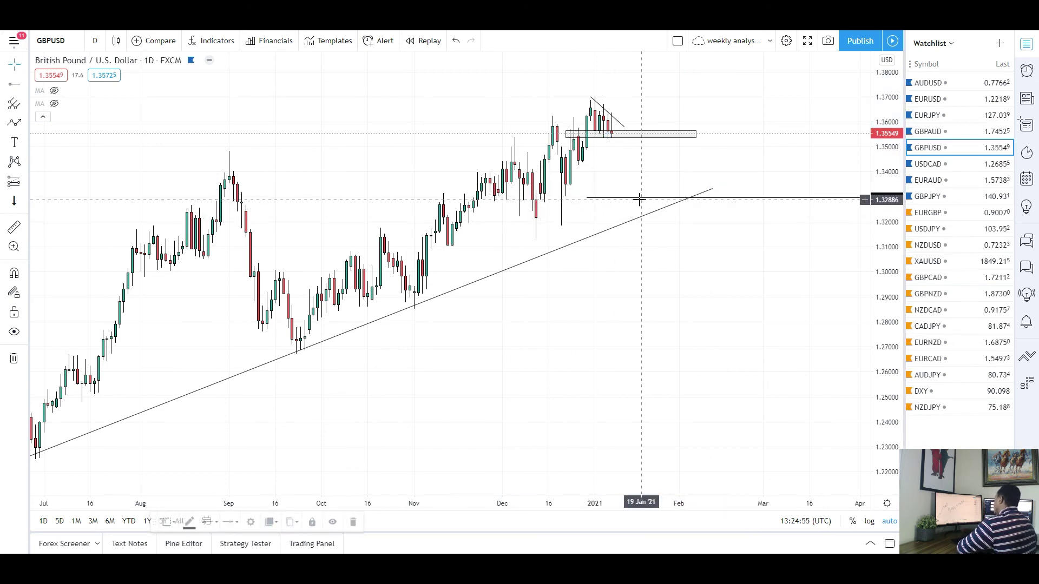
key("Delete")
scroll(586, 162, "up", 3)
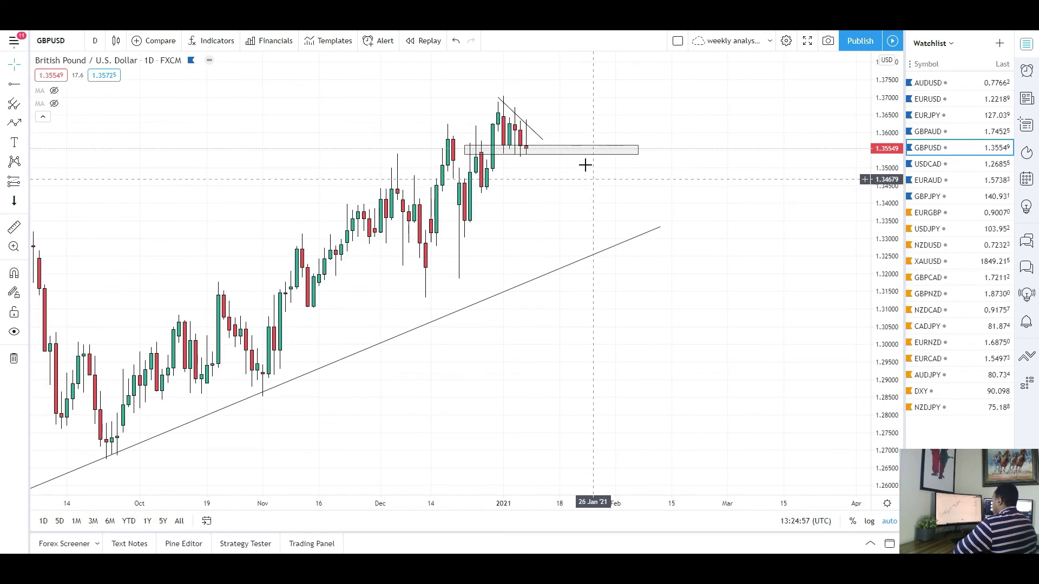
left_click(539, 139)
key("Delete")
On GBPUSD's 4-hour chart, draw a falling trend line from about 1.371 on 31 December 2020 to about 1.360 on 11 January 2021.
left_click_drag(480, 230, 554, 237)
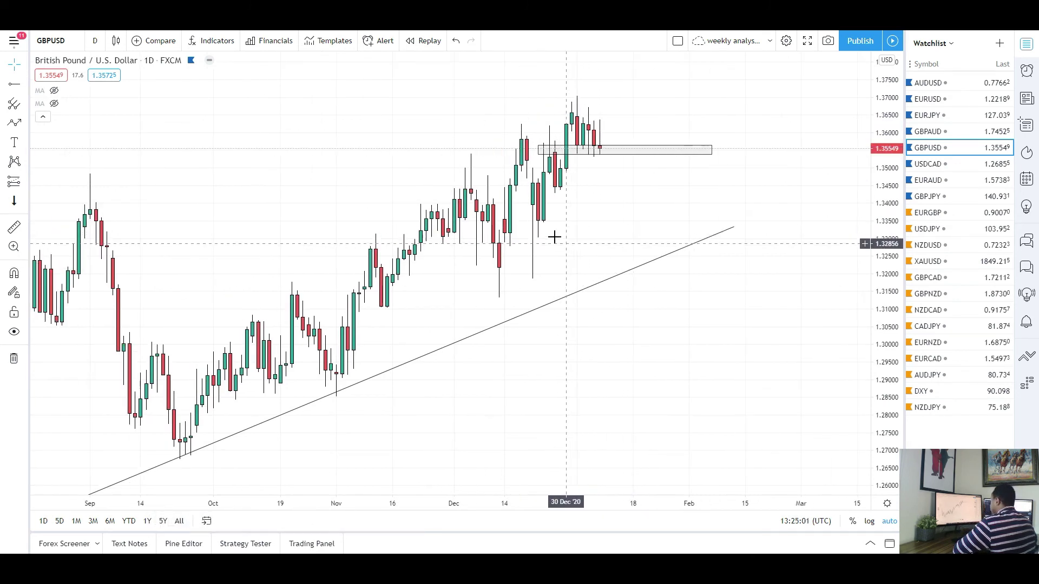
left_click(98, 43)
left_click(151, 341)
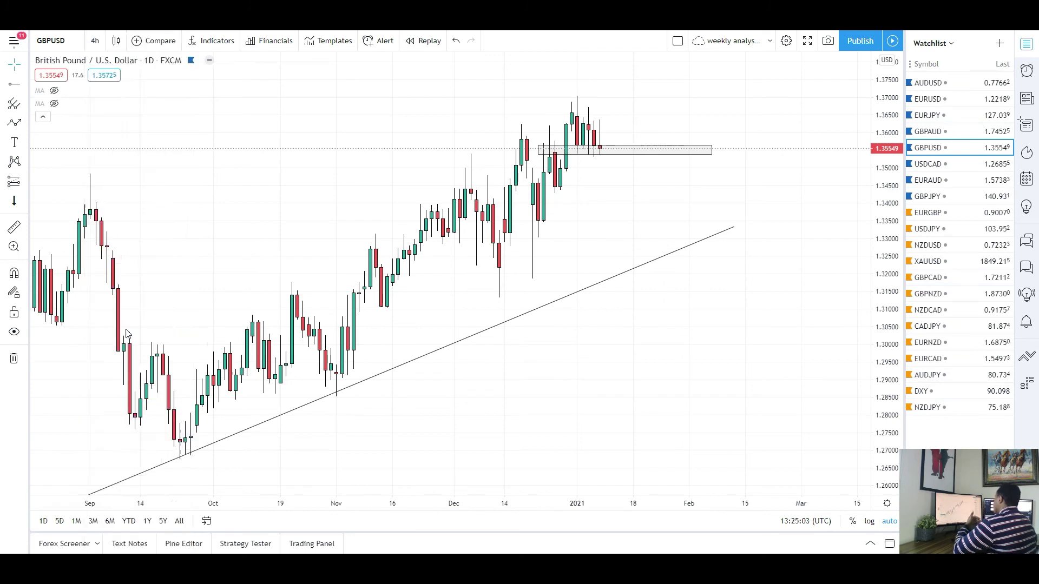
left_click_drag(634, 205, 557, 203)
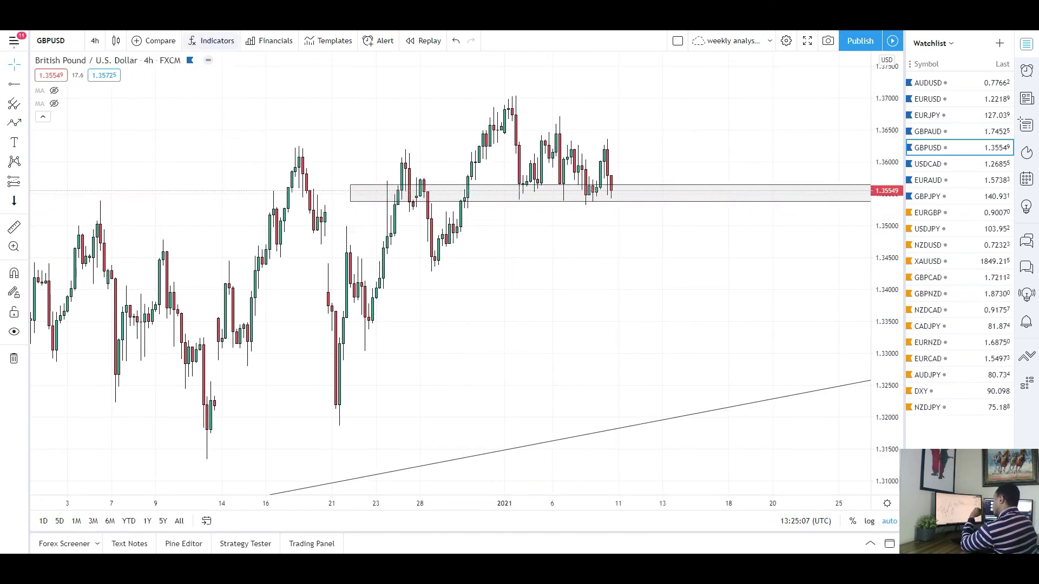
left_click(25, 88)
left_click(60, 84)
left_click(493, 93)
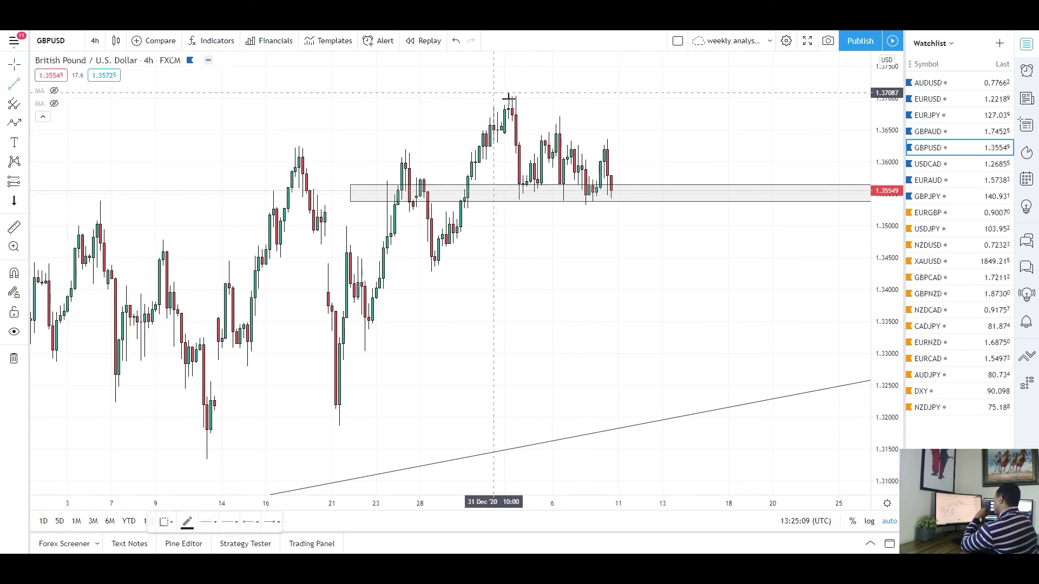
left_click(622, 155)
scroll(561, 255, "down", 1)
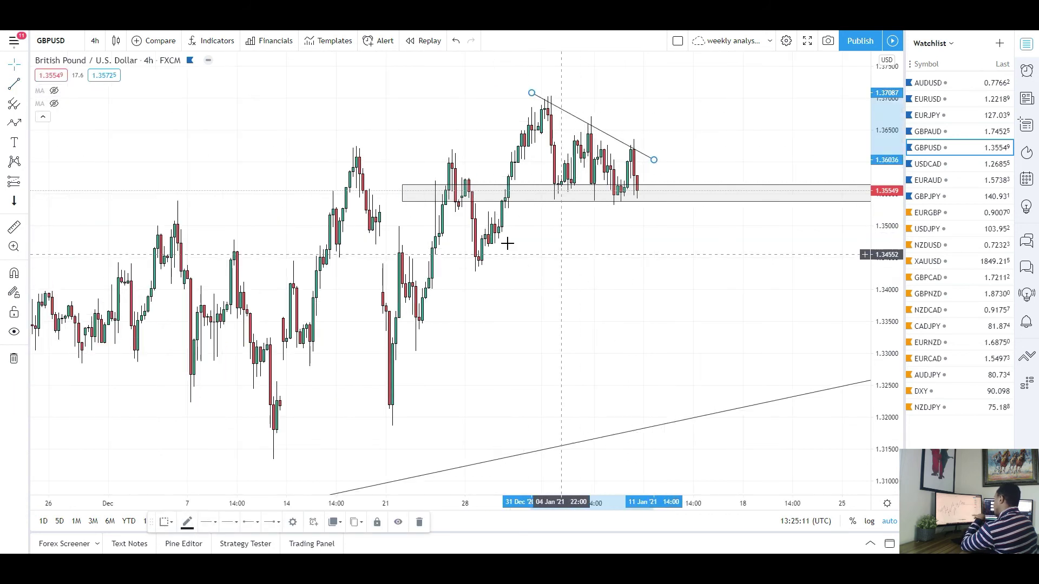
Draw a support rectangle between about 1.345 and 1.347, from the late-December low to around 19 January 2021.
scroll(113, 155, "up", 1)
left_click(28, 83)
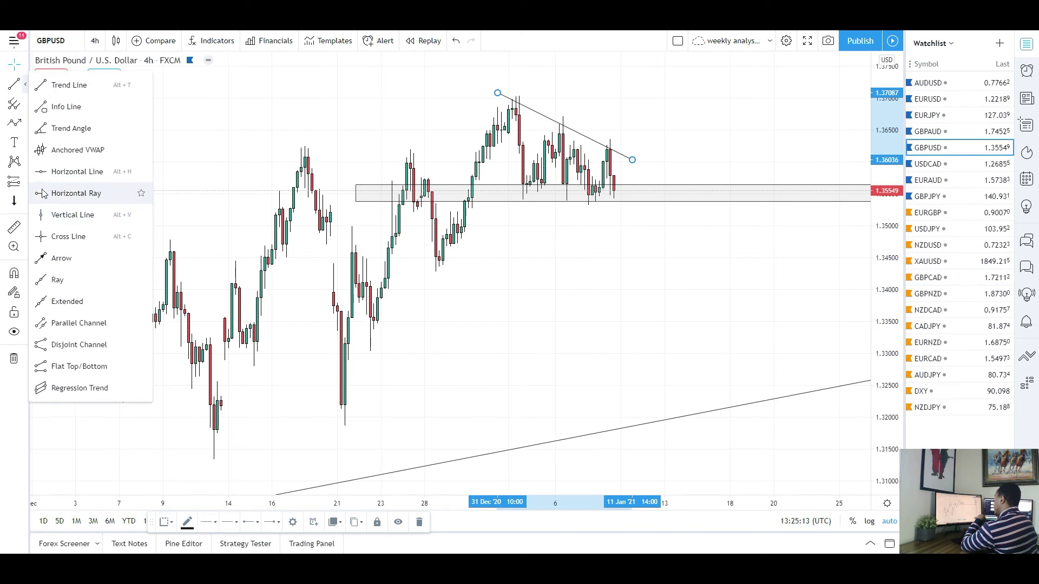
left_click(27, 125)
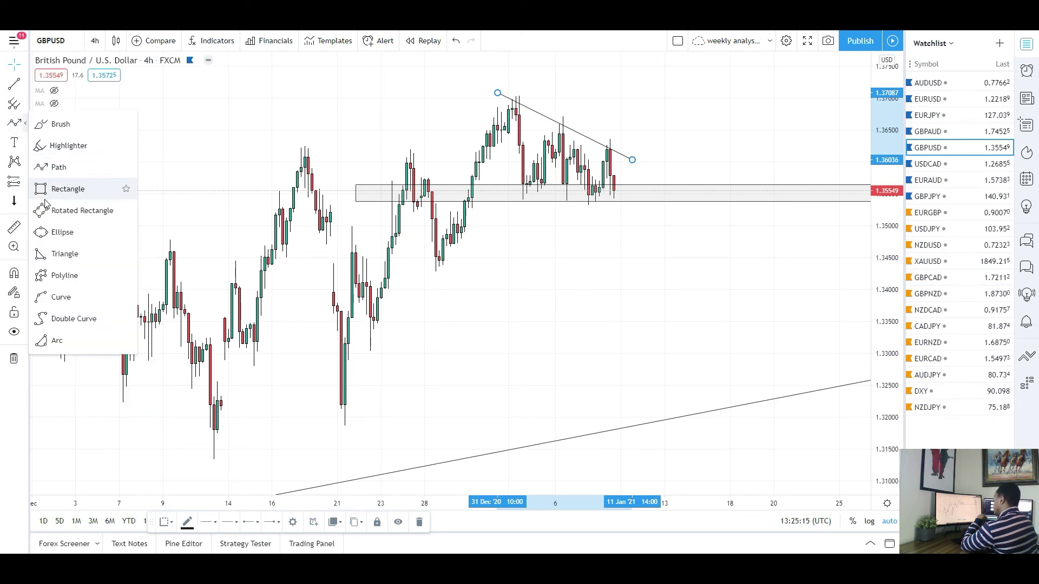
left_click(64, 186)
left_click_drag(417, 242, 763, 258)
left_click(700, 312)
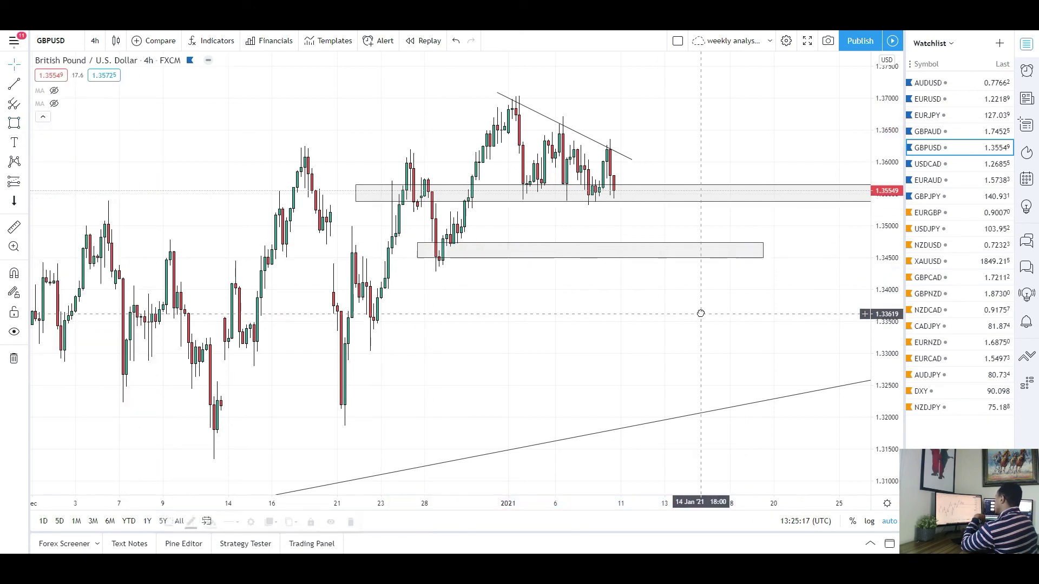
Delete the lower support rectangle between about 1.345 and 1.347 from the GBPUSD chart.
scroll(676, 284, "down", 3)
left_click_drag(716, 325, 676, 366)
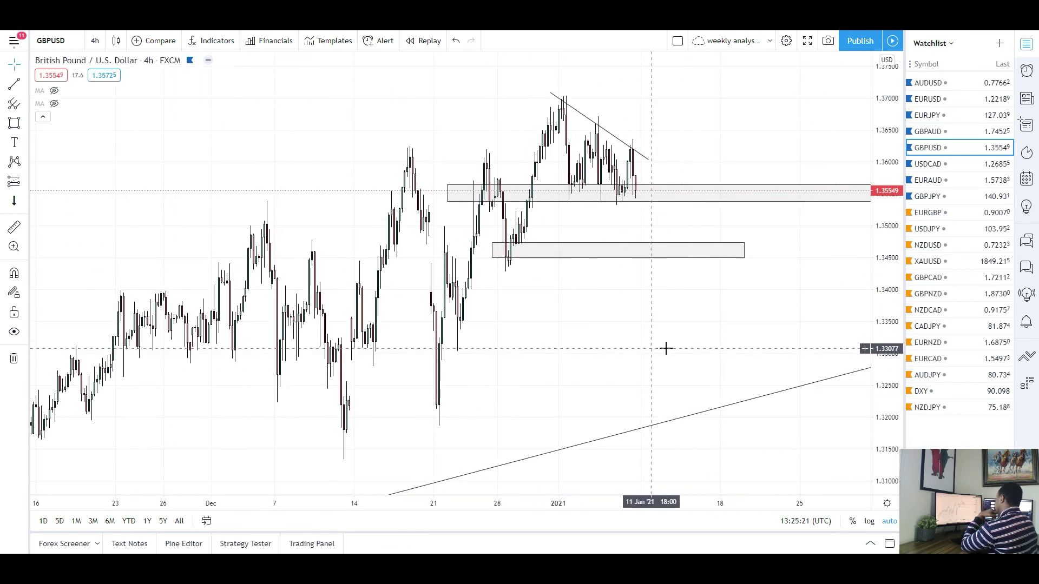
key("Delete")
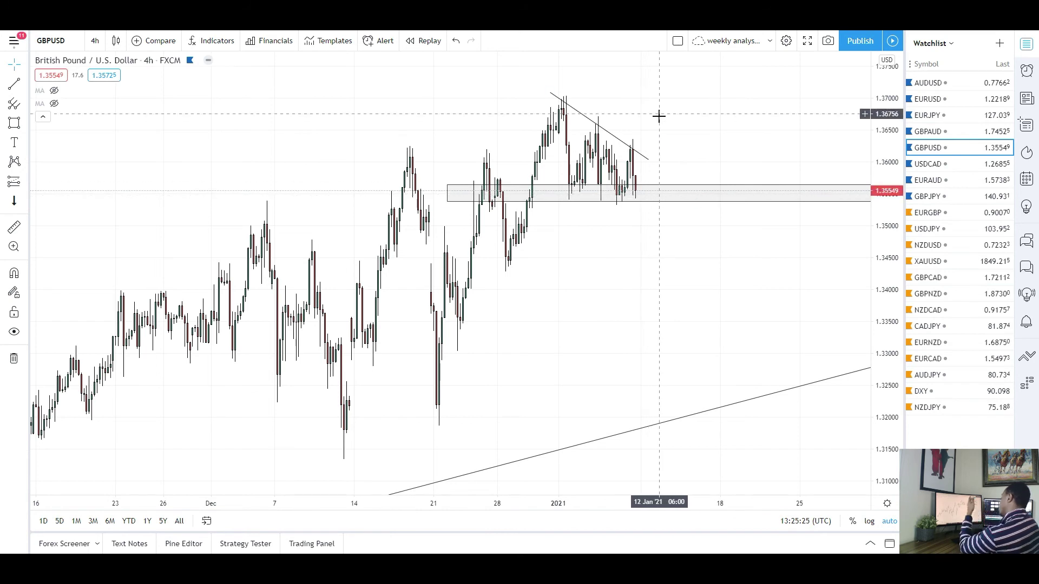
scroll(640, 297, "down", 2)
scroll(354, 187, "up", 1)
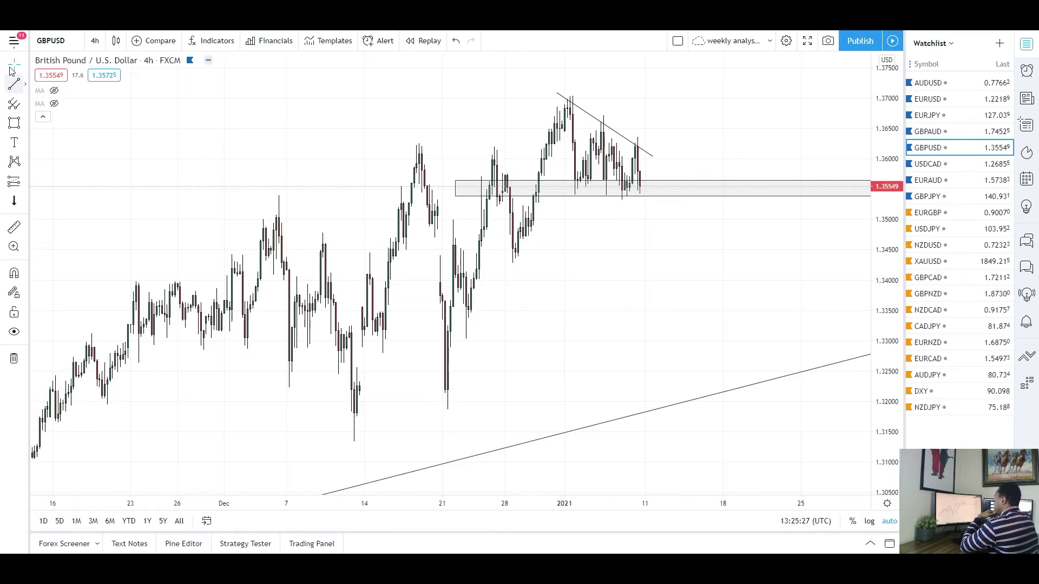
On GBPCAD's daily chart, draw a resistance rectangle between about 1.742 and 1.746, from 11 November 2020 to 5 February 2021.
left_click(95, 47)
left_click(176, 396)
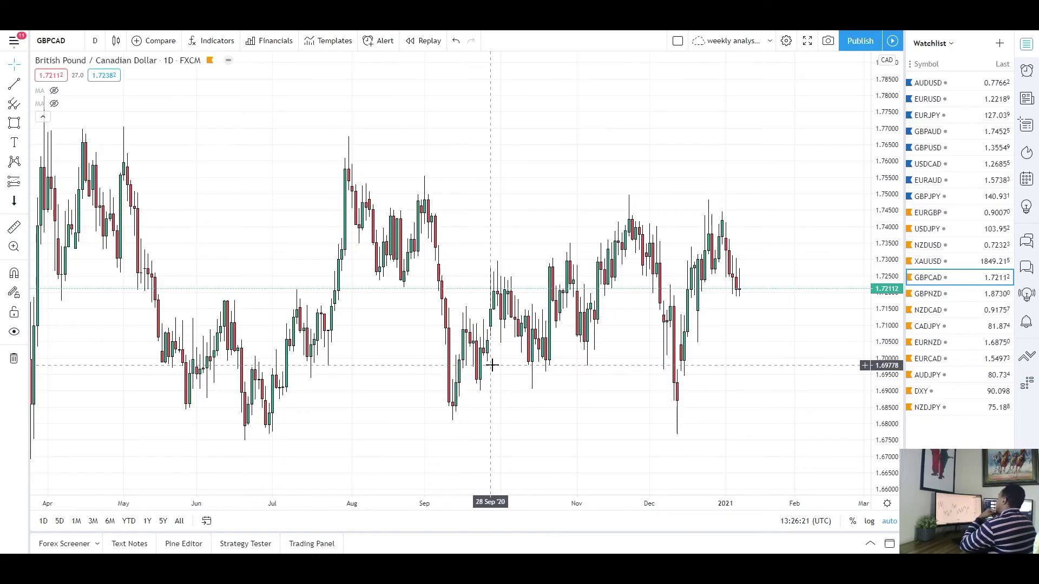
scroll(597, 287, "up", 2)
left_click(14, 123)
left_click(544, 181)
left_click(795, 196)
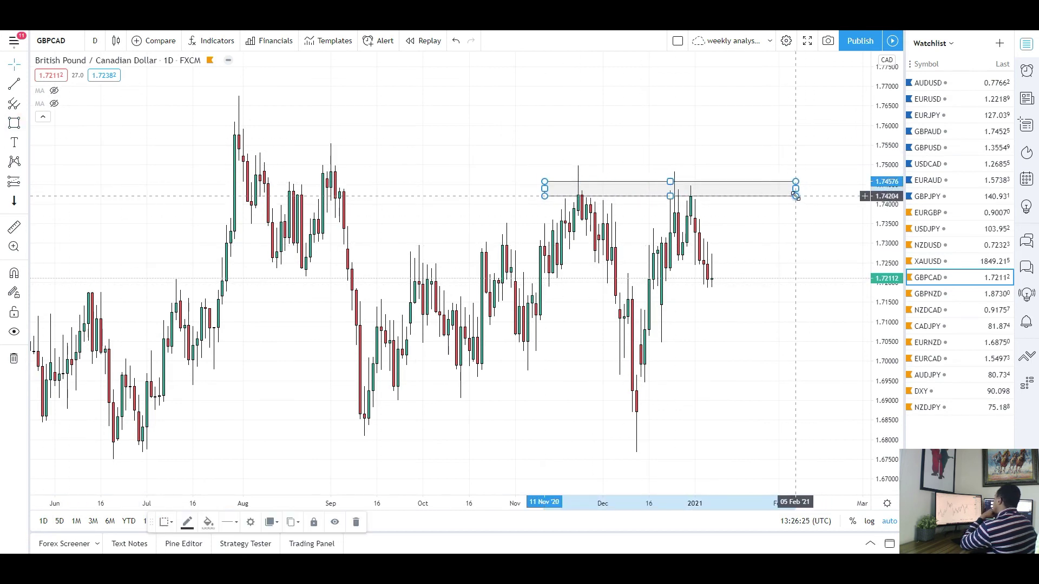
left_click(708, 290)
Draw a falling trend line from about 1.780 on 31 March 2020 to about 1.730 on 5 February 2021.
scroll(546, 296, "down", 2)
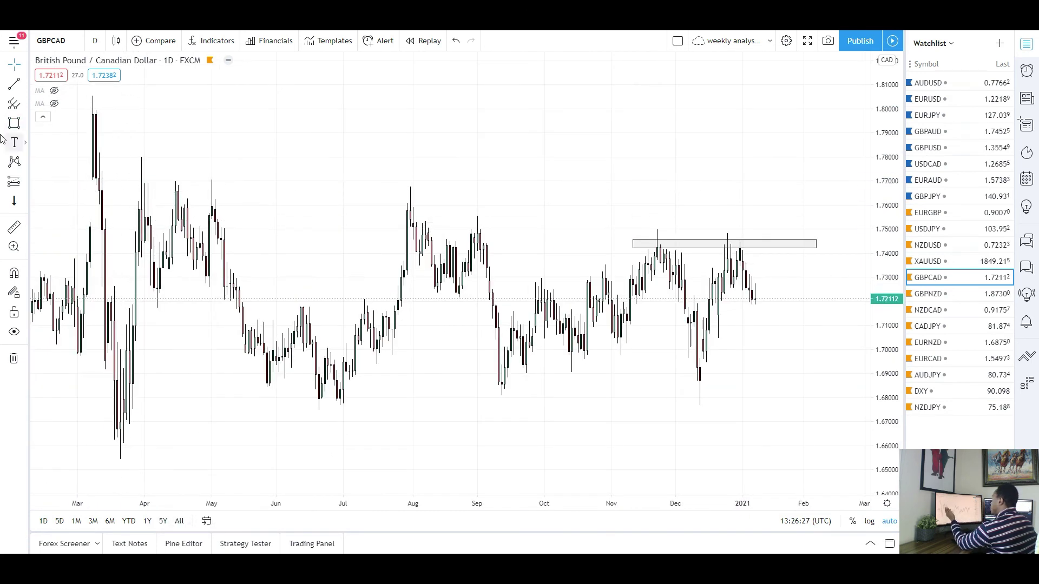
left_click(14, 85)
left_click(141, 156)
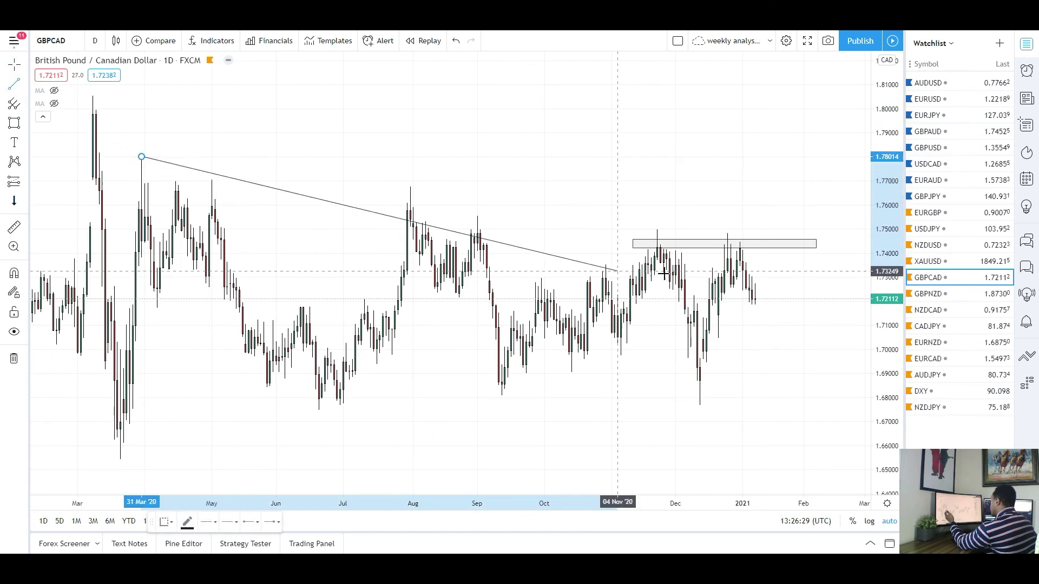
left_click(814, 277)
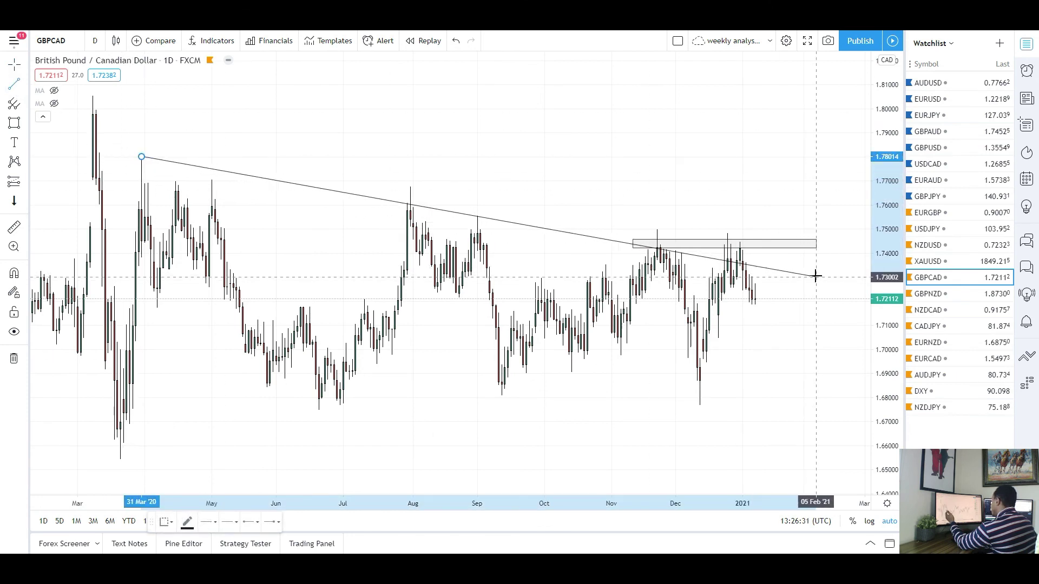
scroll(720, 325, "up", 3)
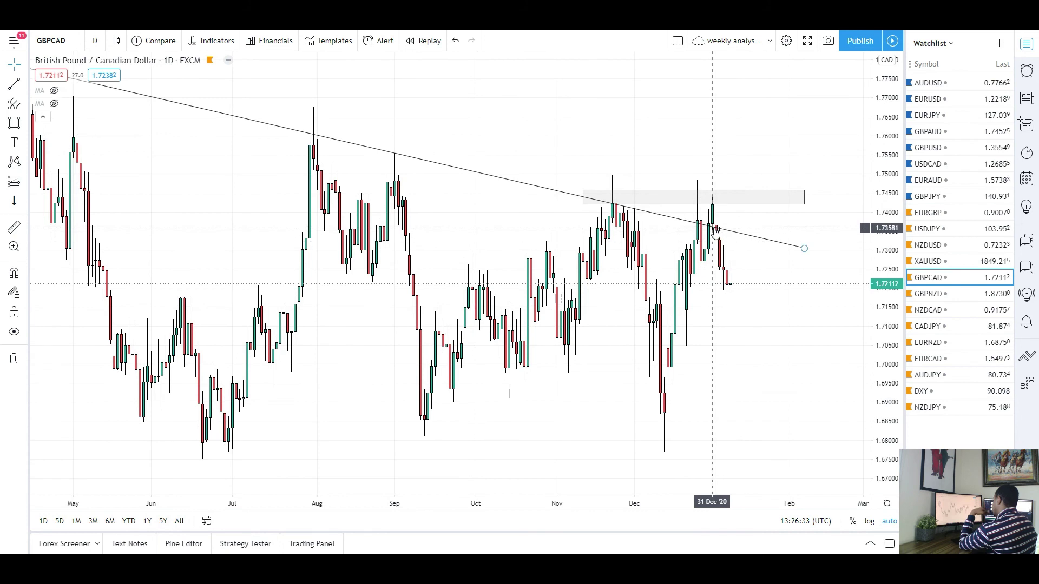
scroll(671, 373, "down", 3)
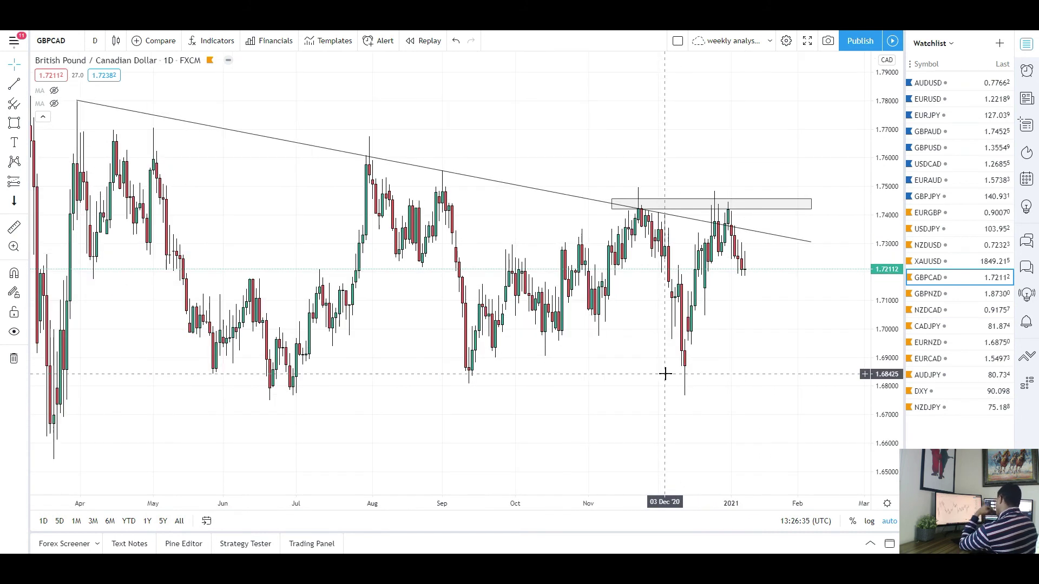
scroll(688, 387, "up", 3)
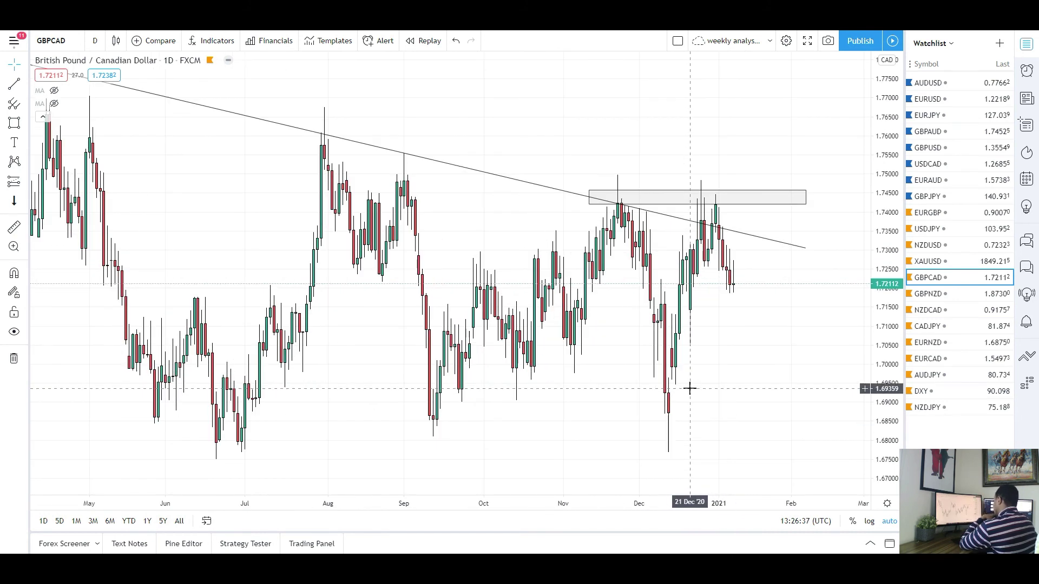
Delete the long falling trend line from the GBPCAD chart.
left_click(678, 200)
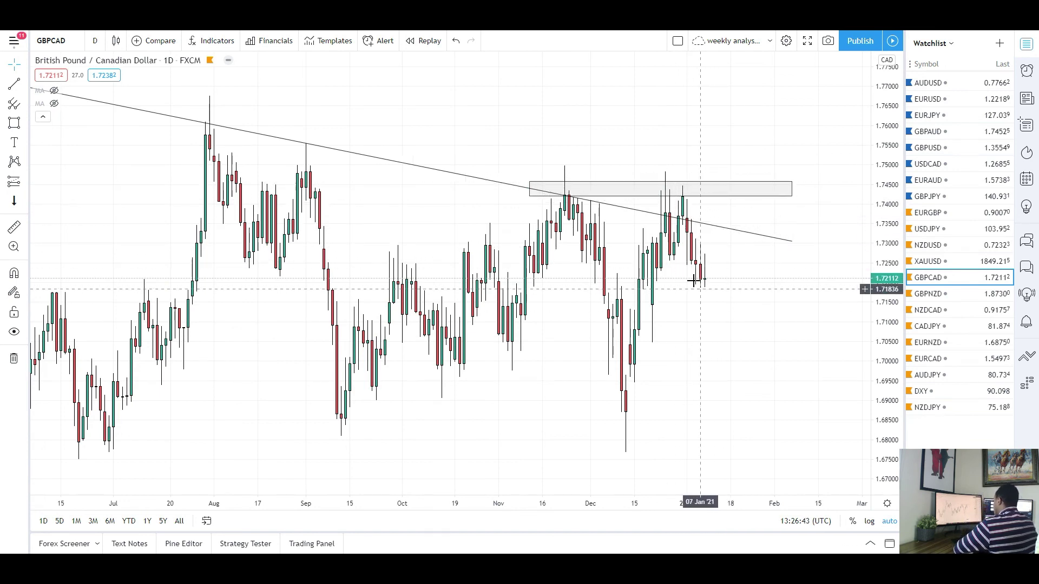
left_click(736, 235)
key("Delete")
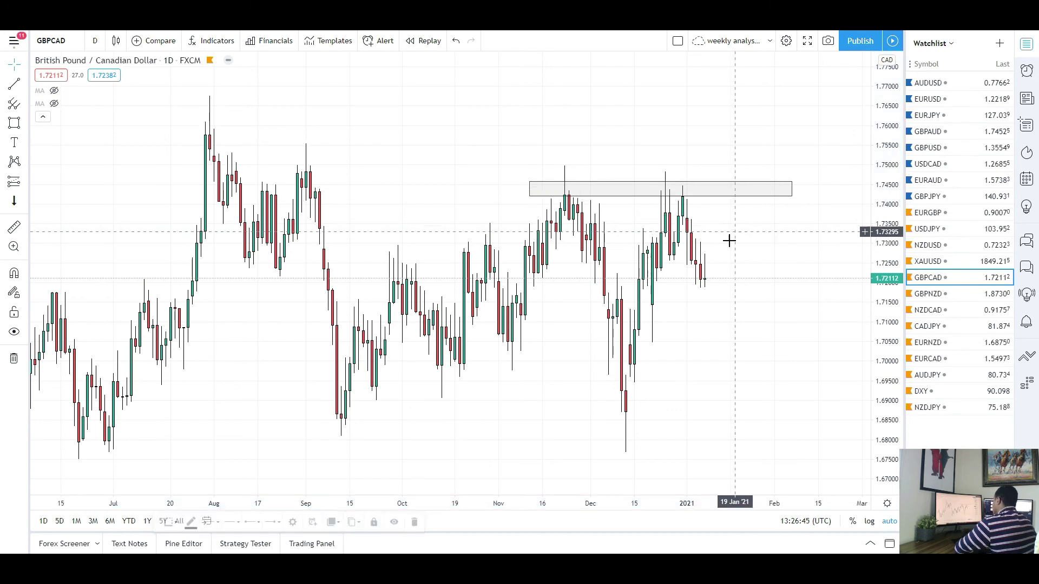
Place a horizontal ray at about 1.726 starting from 23 December 2020.
scroll(656, 405, "up", 2)
left_click(25, 86)
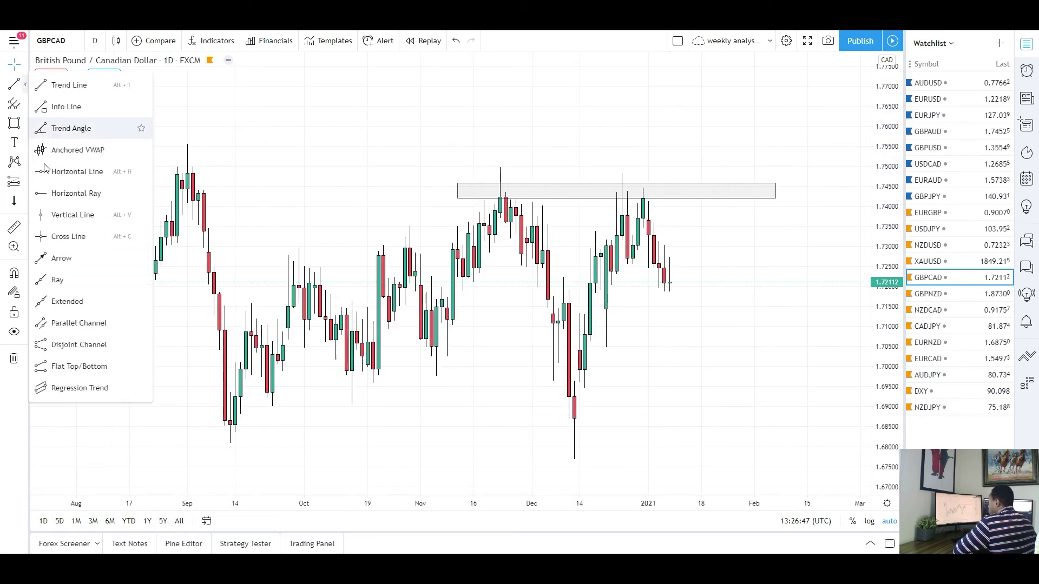
left_click(81, 193)
left_click(616, 261)
scroll(96, 93, "up", 2)
Remove the horizontal ray on GBPCAD's 4-hour chart and return to the daily chart.
left_click(95, 40)
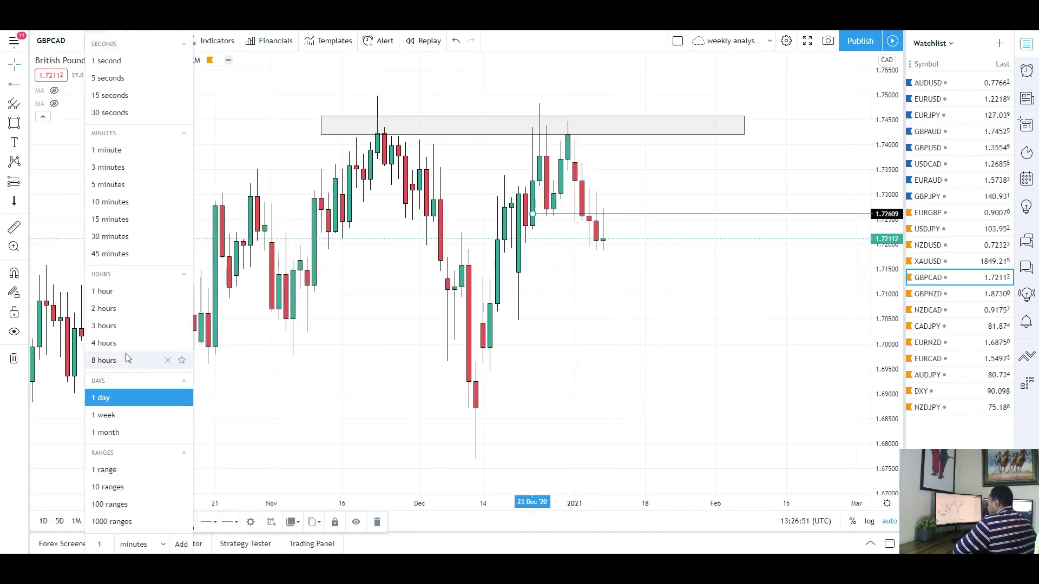
left_click(121, 348)
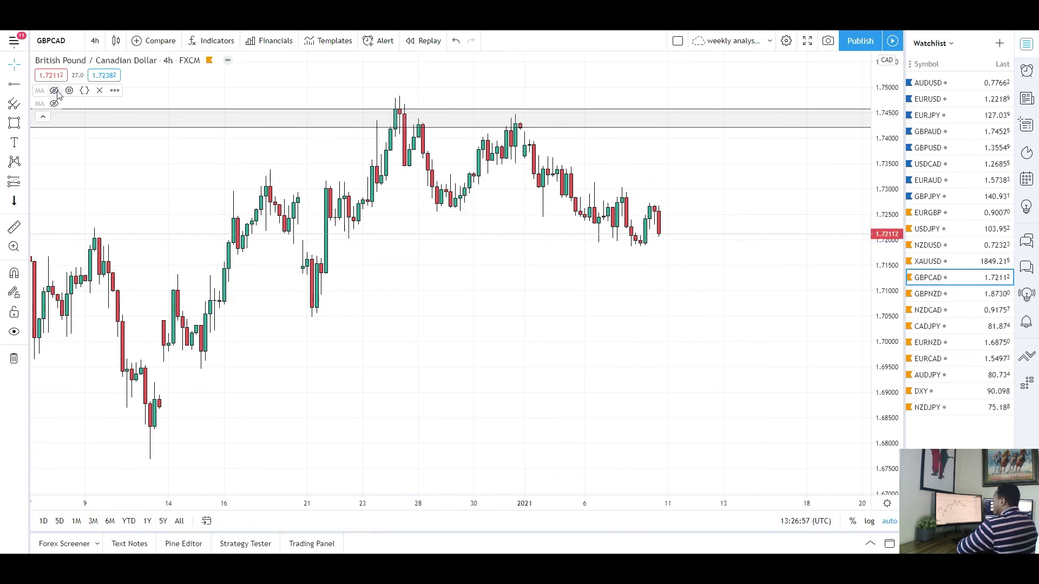
left_click(95, 40)
left_click(105, 399)
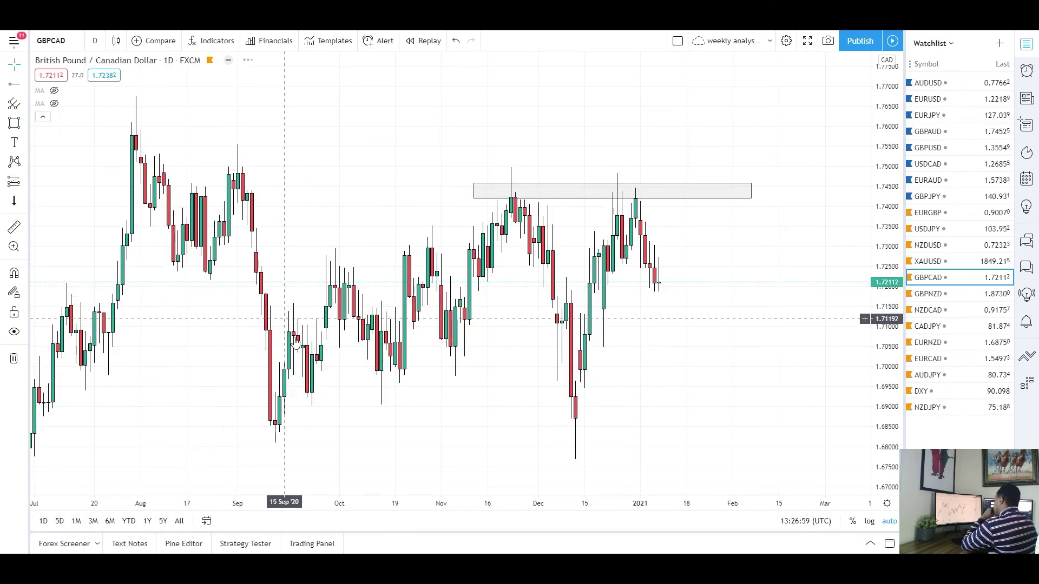
Draw a projected path from the latest candle at about 1.720 up to about 1.733 and down to about 1.705 in late January.
scroll(189, 222, "up", 2)
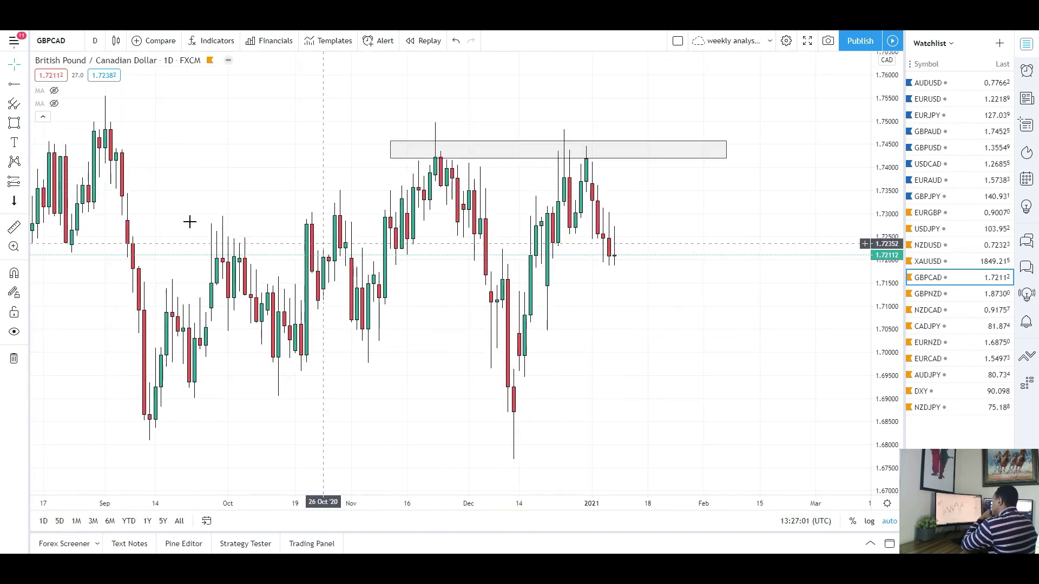
left_click(24, 124)
left_click(59, 166)
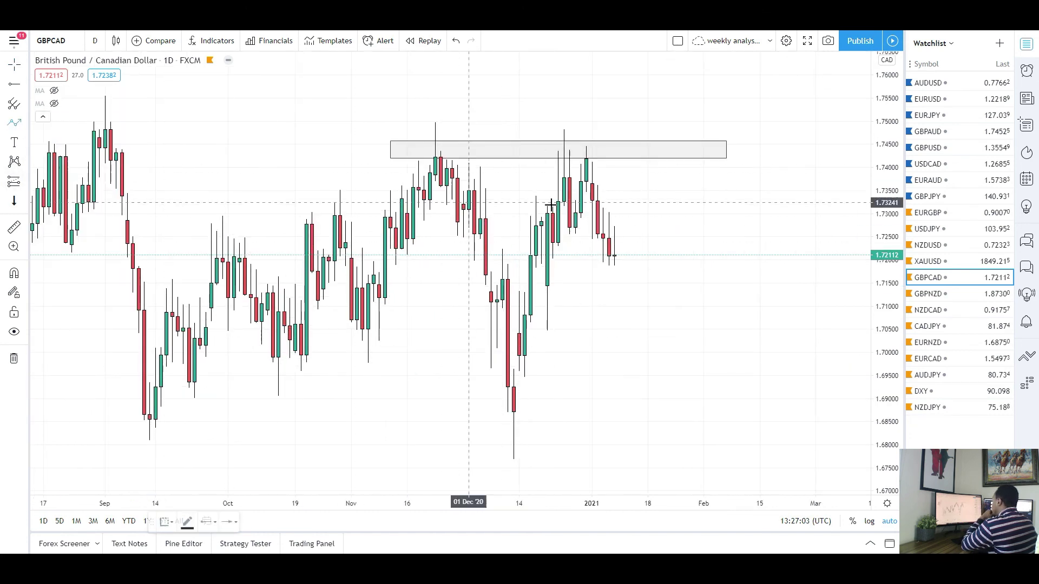
left_click(614, 262)
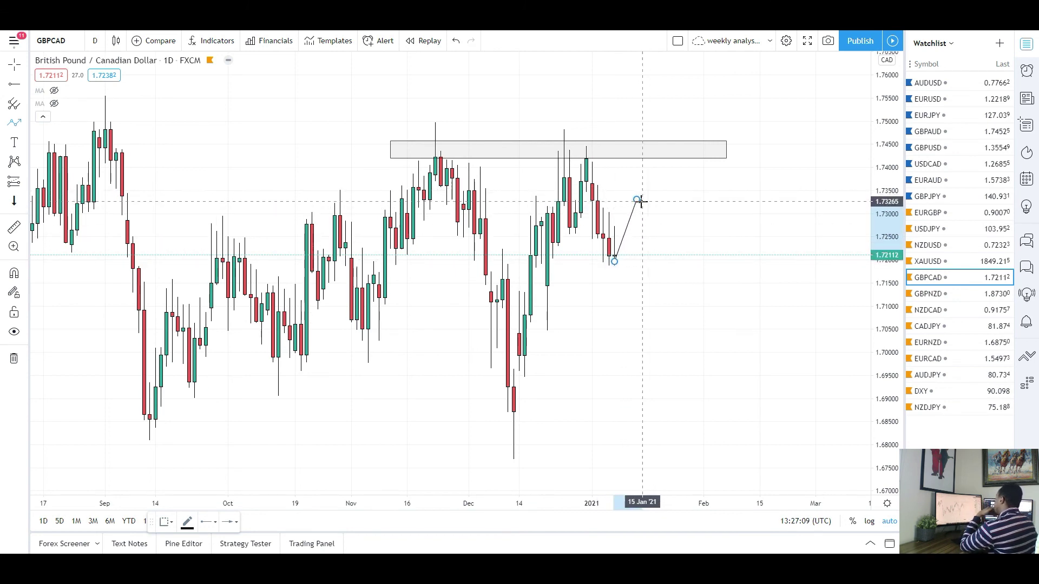
double_click(670, 329)
Place a horizontal ray at about 1.705 from 14 December 2020, level with the end of the projected path.
left_click(13, 84)
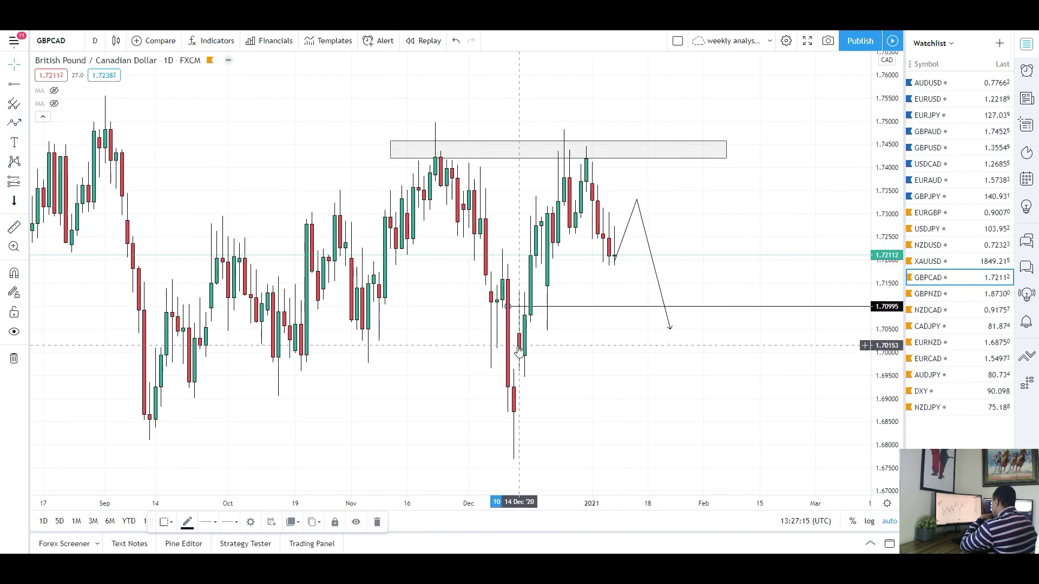
left_click(514, 309)
mouse_move(514, 308)
left_mouse_down()
mouse_move(523, 307)
mouse_move(520, 336)
mouse_move(520, 327)
left_mouse_up()
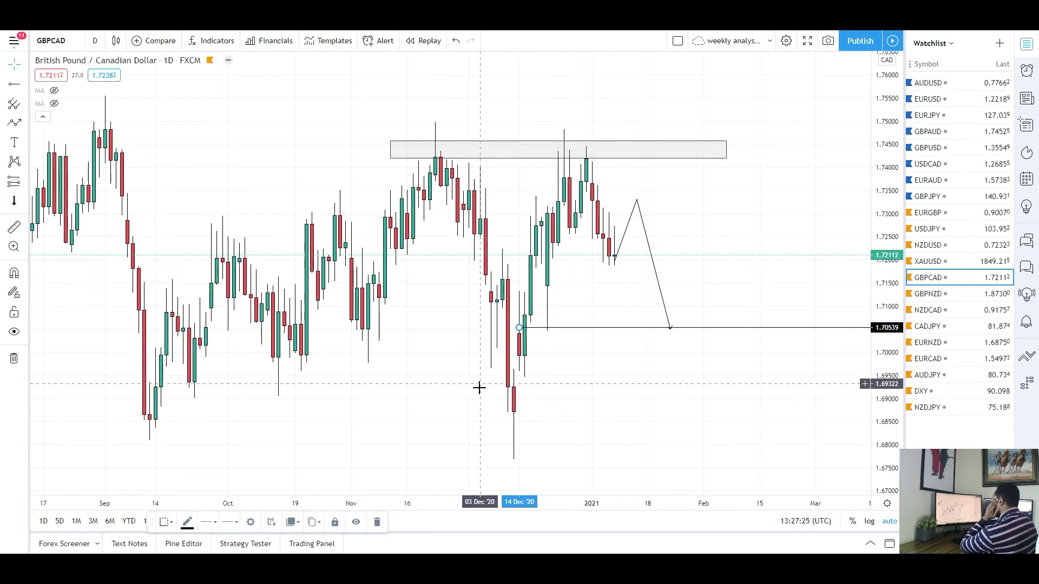
On the 4-hour chart, mark the two late-December peaks inside the resistance rectangle with ellipses.
left_click(95, 41)
left_click(104, 341)
left_click_drag(501, 322, 412, 361)
scroll(566, 287, "up", 2)
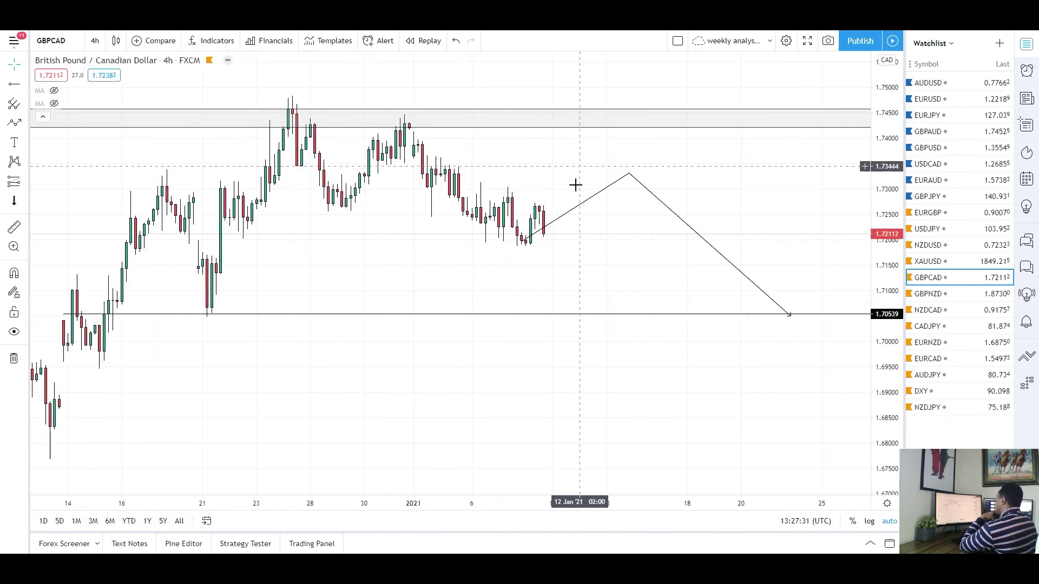
left_click(14, 126)
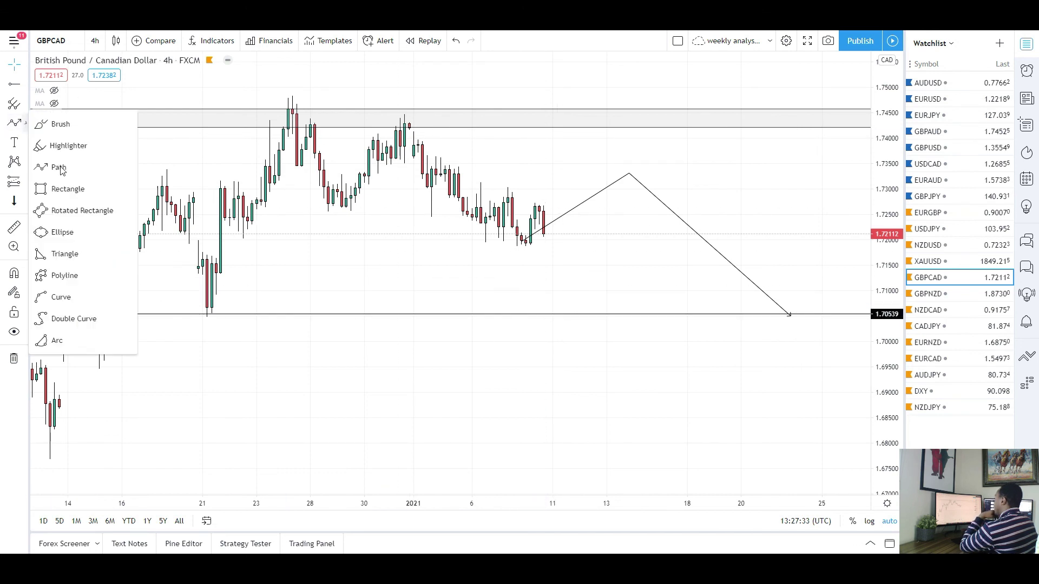
left_click(53, 229)
left_click_drag(288, 98, 311, 121)
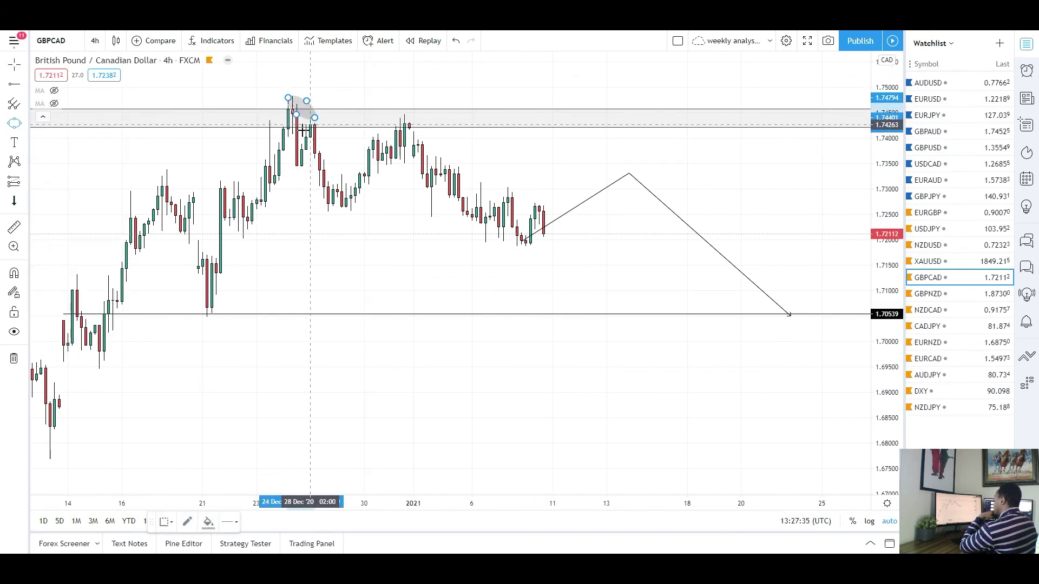
left_click(17, 123)
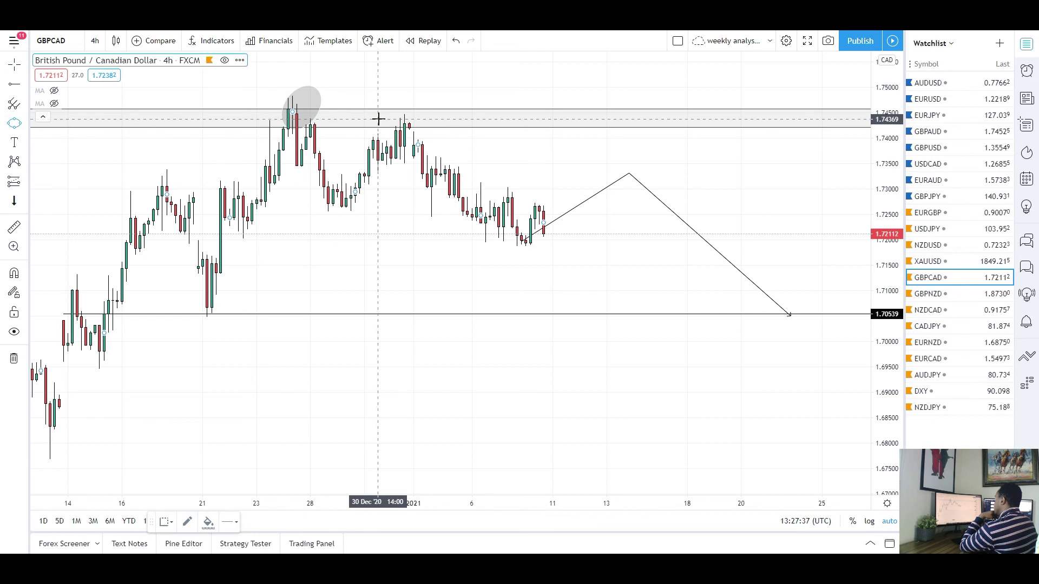
left_click_drag(379, 111, 414, 136)
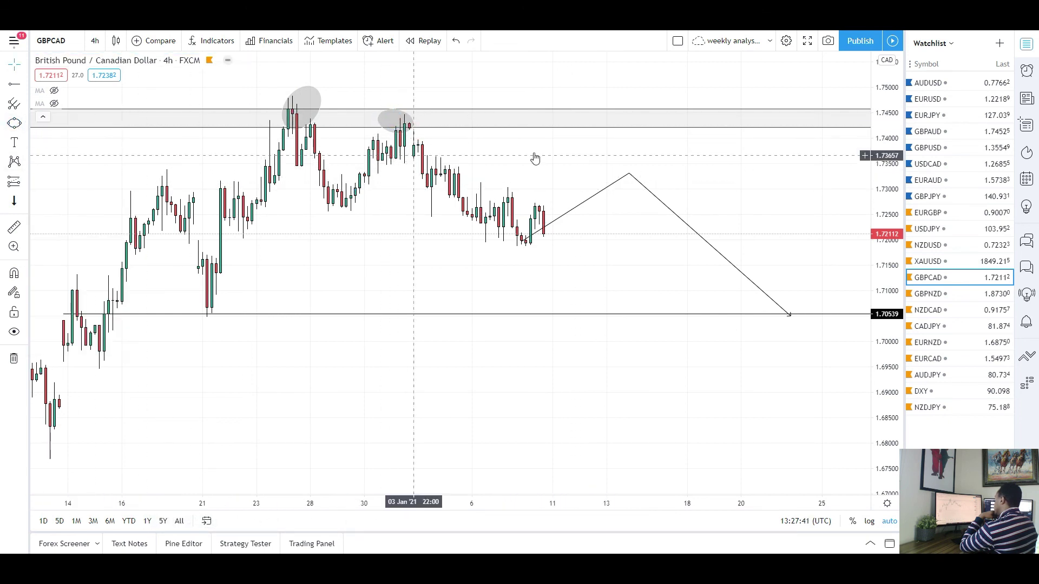
Draw a small ellipse between about 1.727 and 1.732 near 11 January 2021, just above the latest candles.
left_click(15, 124)
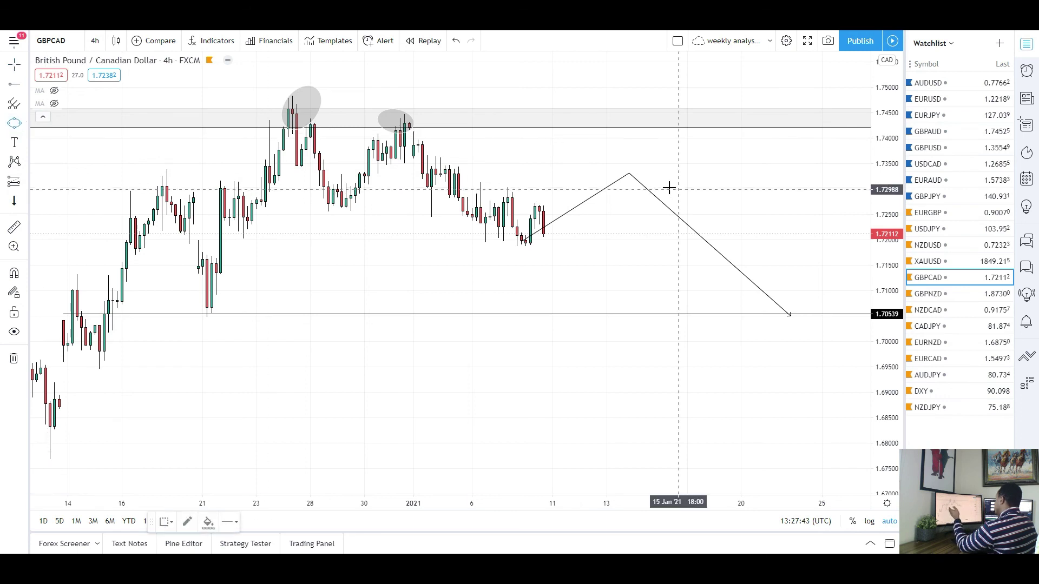
left_click(566, 203)
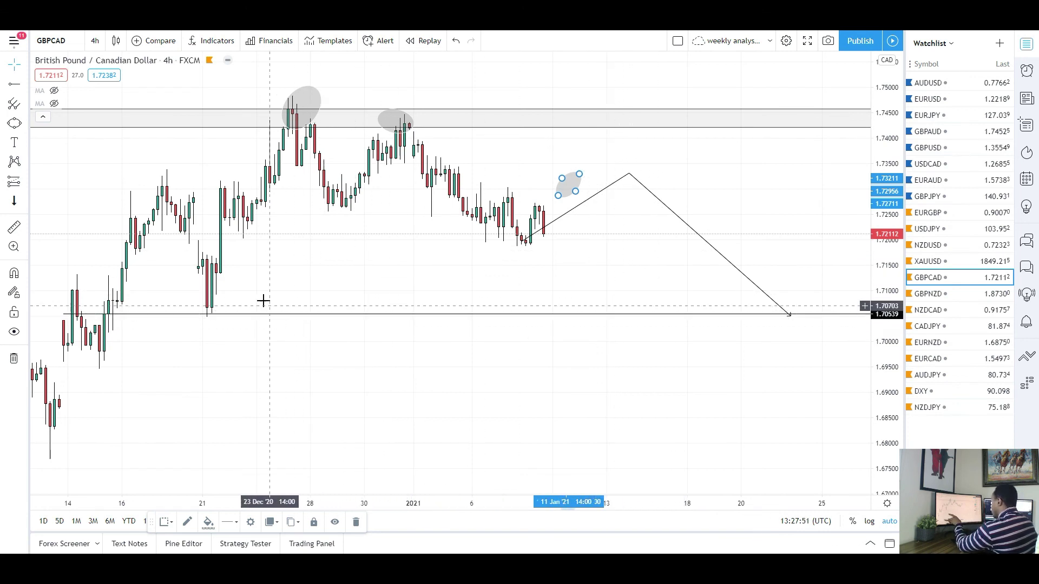
scroll(256, 322, "down", 1)
scroll(341, 395, "down", 2)
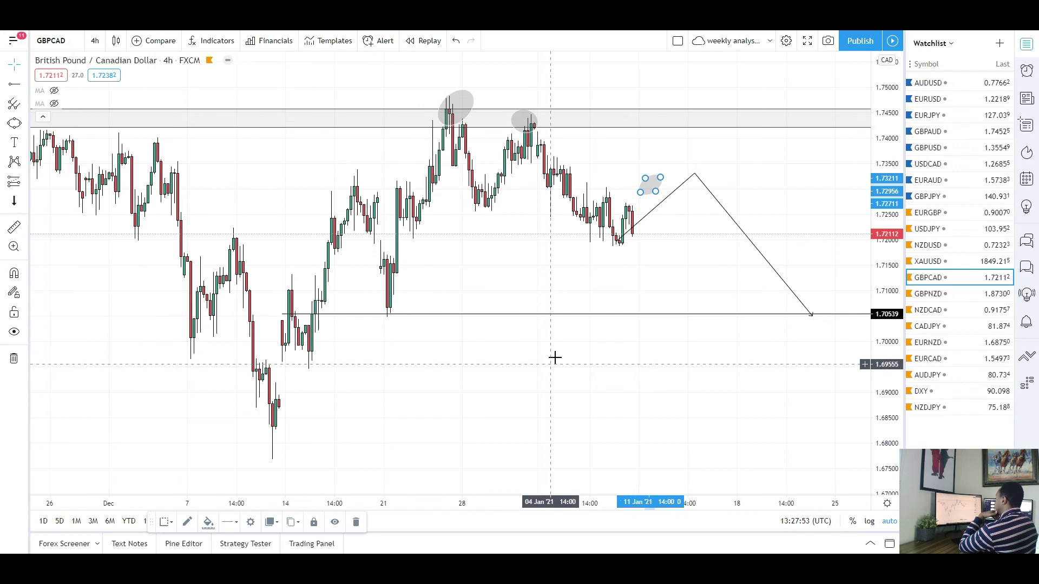
left_click_drag(556, 375, 456, 390)
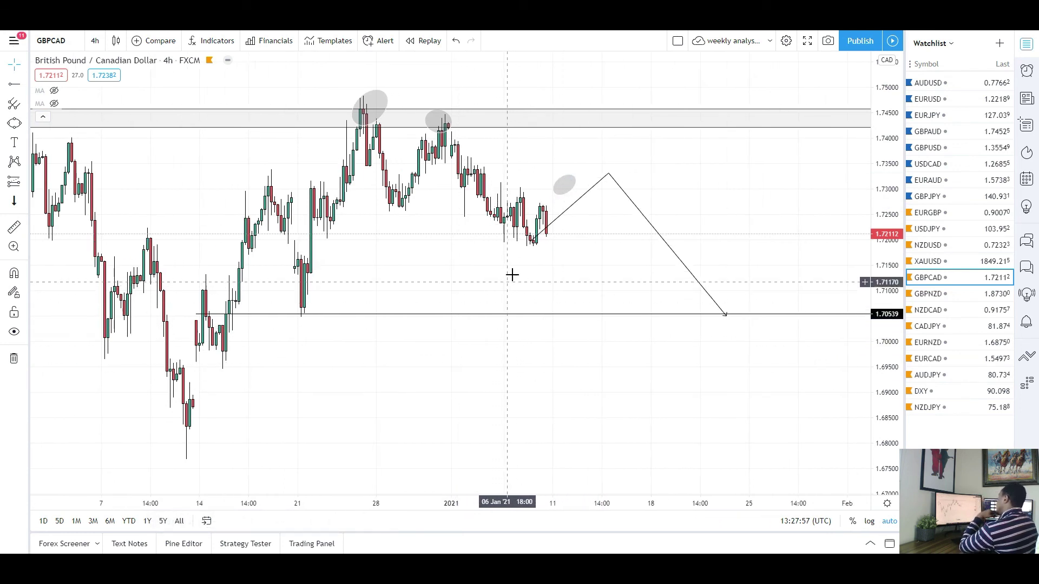
Delete the small ellipse above the latest candles.
left_click(562, 199)
key("Delete")
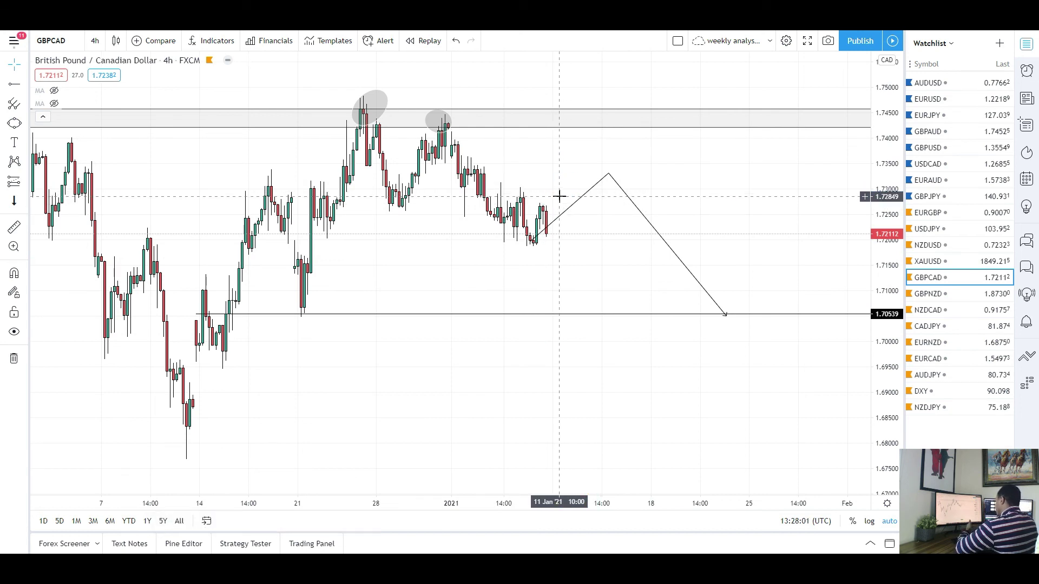
scroll(484, 403, "up", 2)
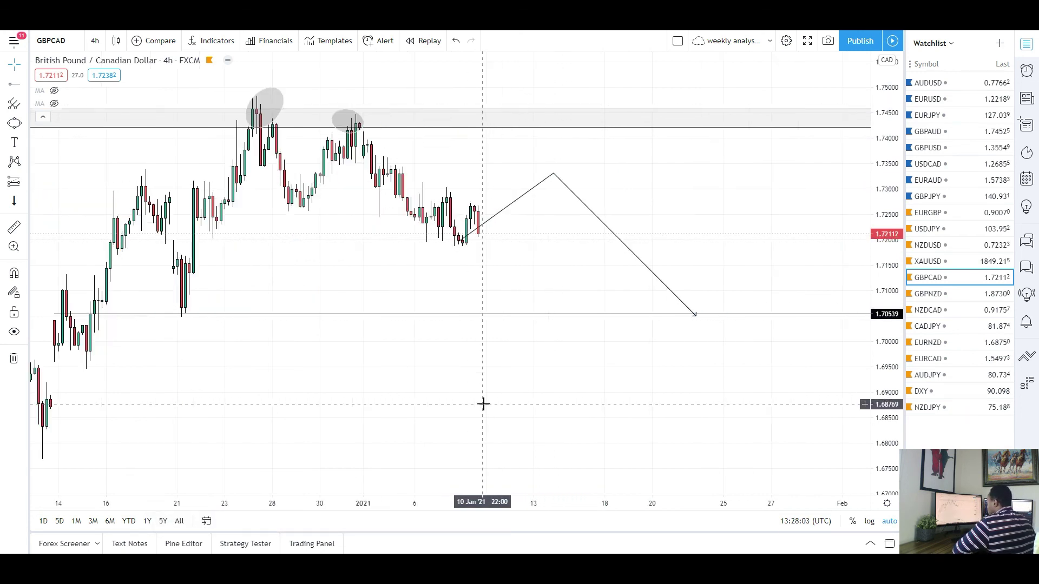
scroll(478, 295, "down", 2)
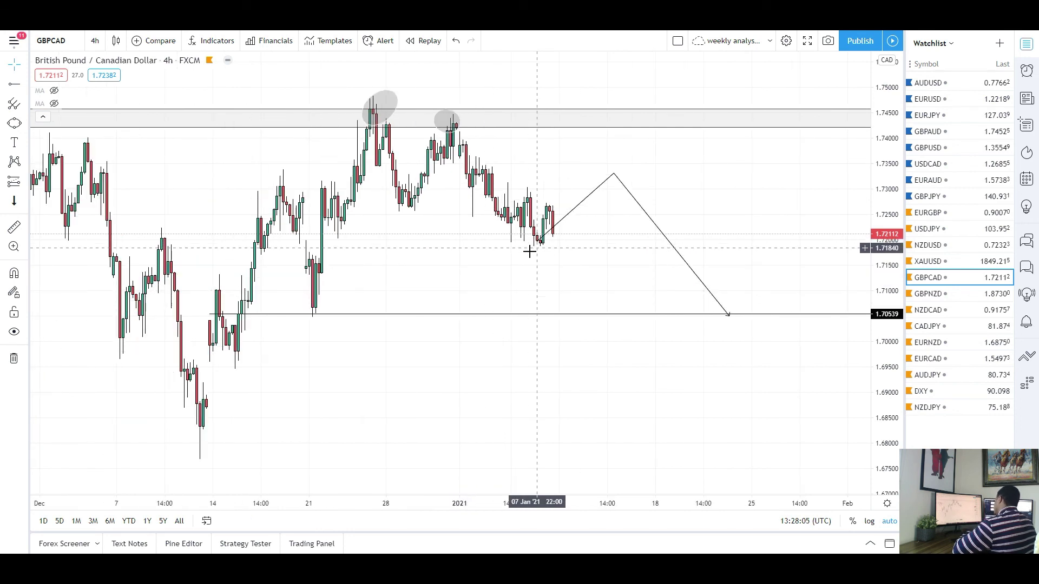